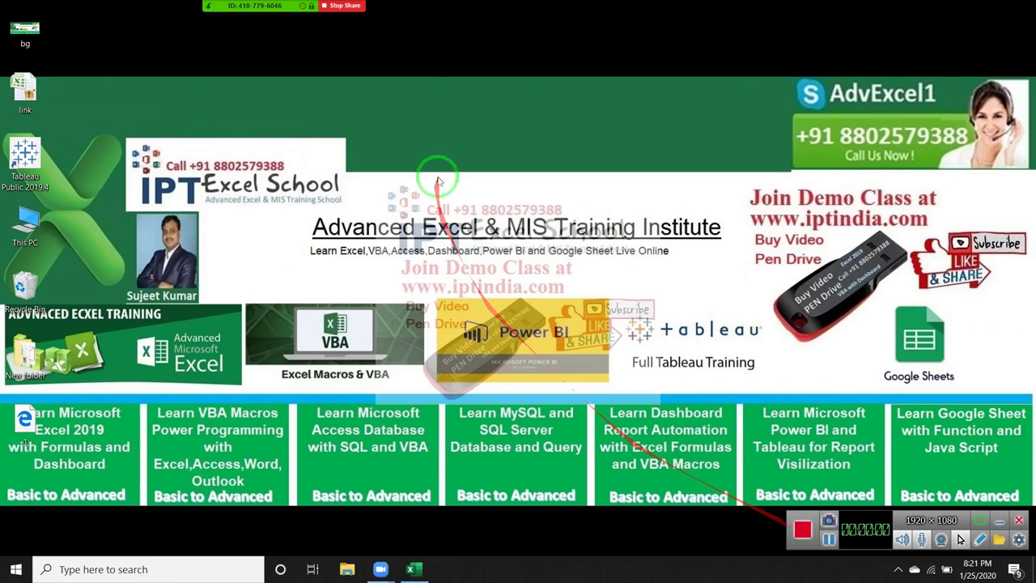
- Start the Zoom meeting recording from More > Record and bring the blank Excel workbook forward
click(479, 20)
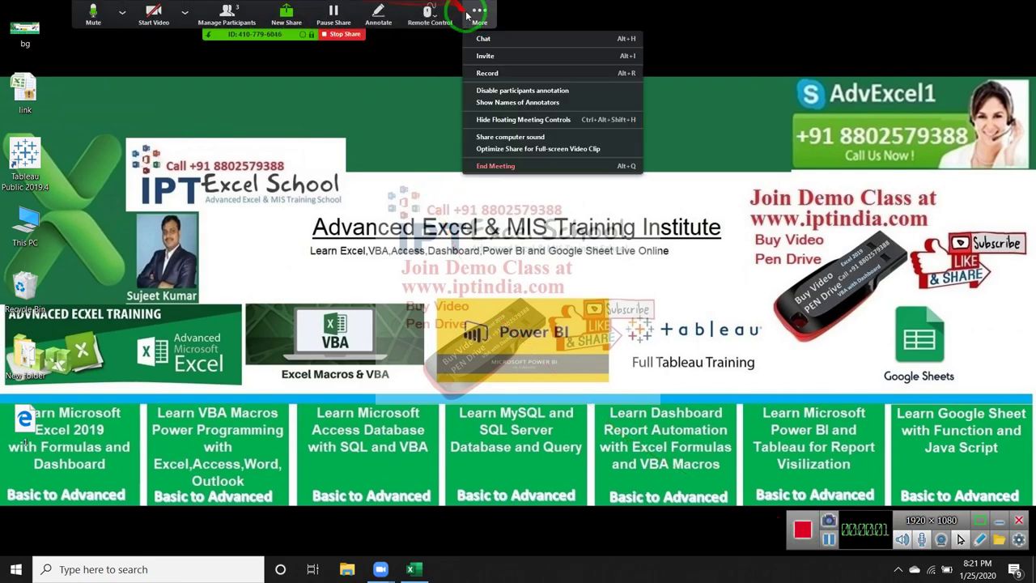
click(486, 74)
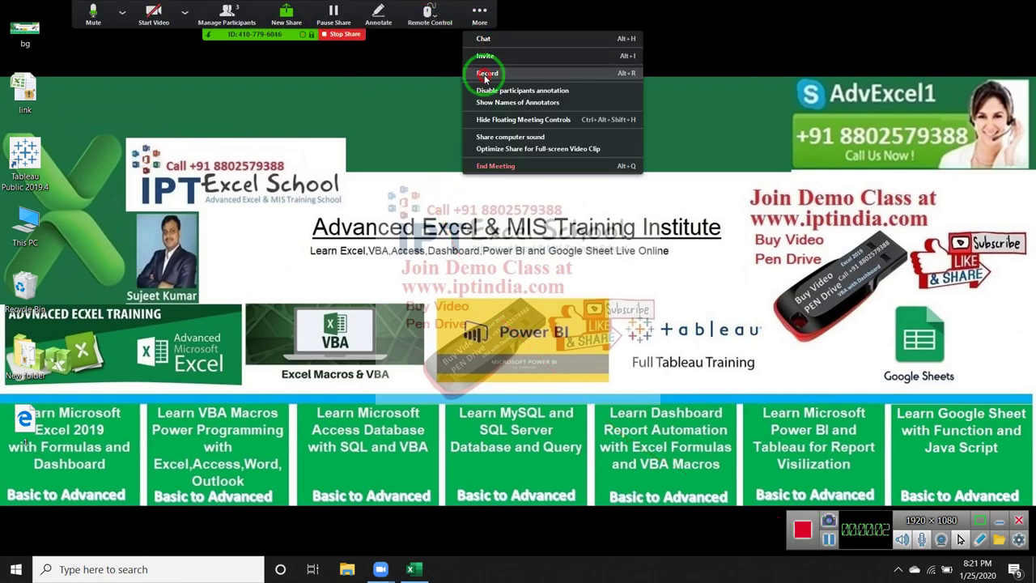
click(411, 570)
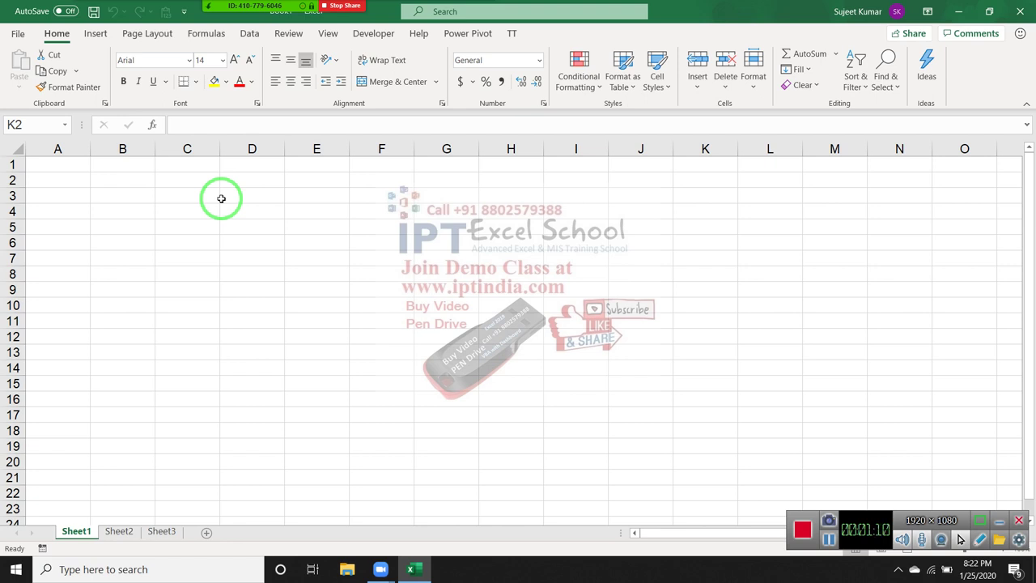
- Select cell B1 and open the Format Cells dialog on its Number tab
click(129, 166)
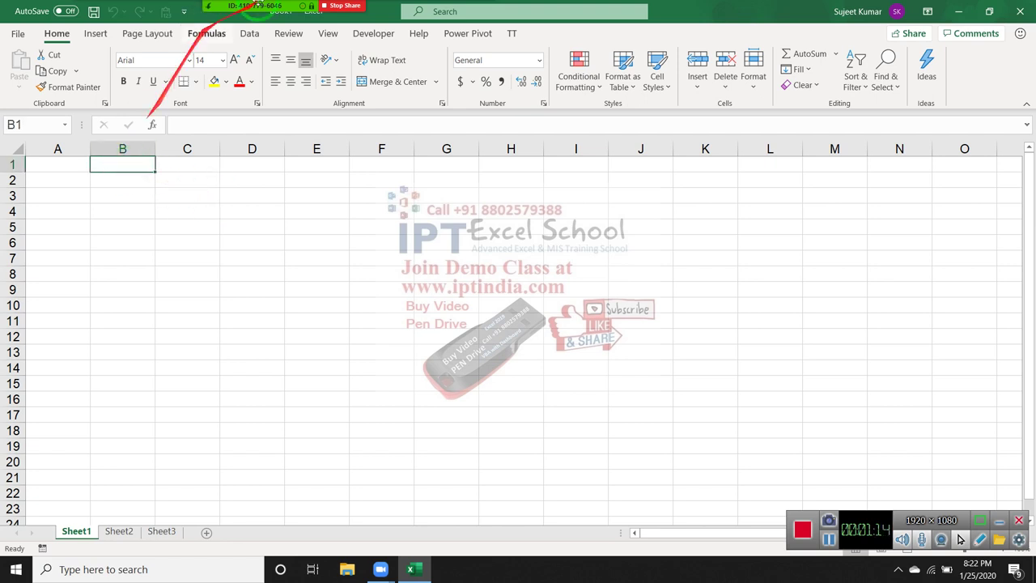
click(129, 89)
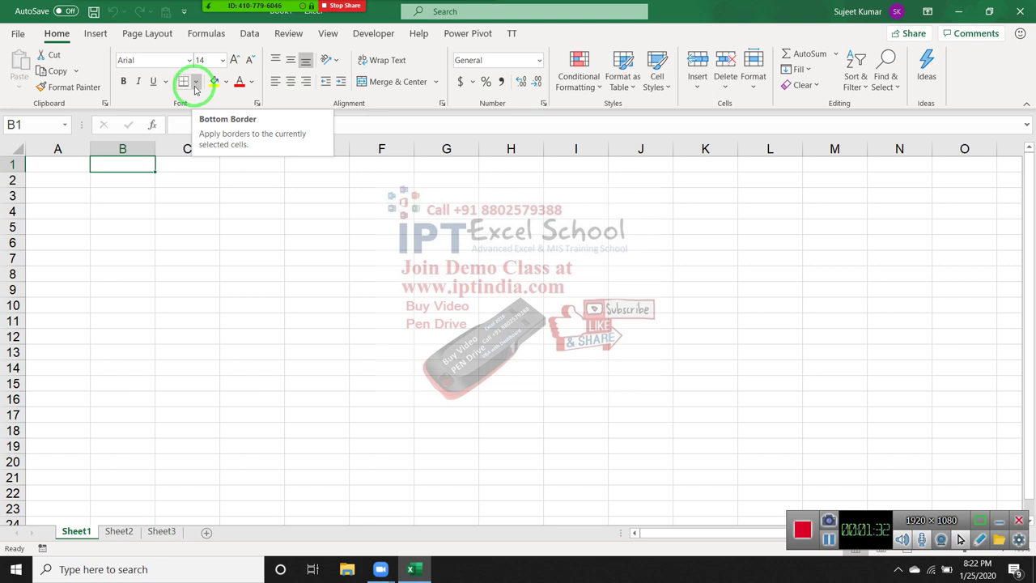
click(543, 105)
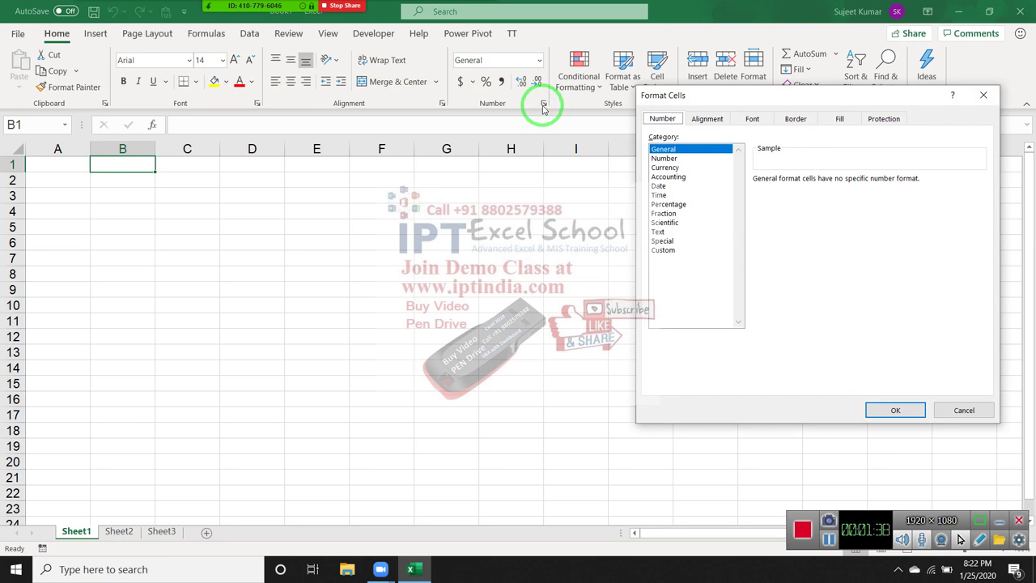
- Browse the Currency, Accounting and Date categories in Format Cells
click(664, 159)
click(665, 167)
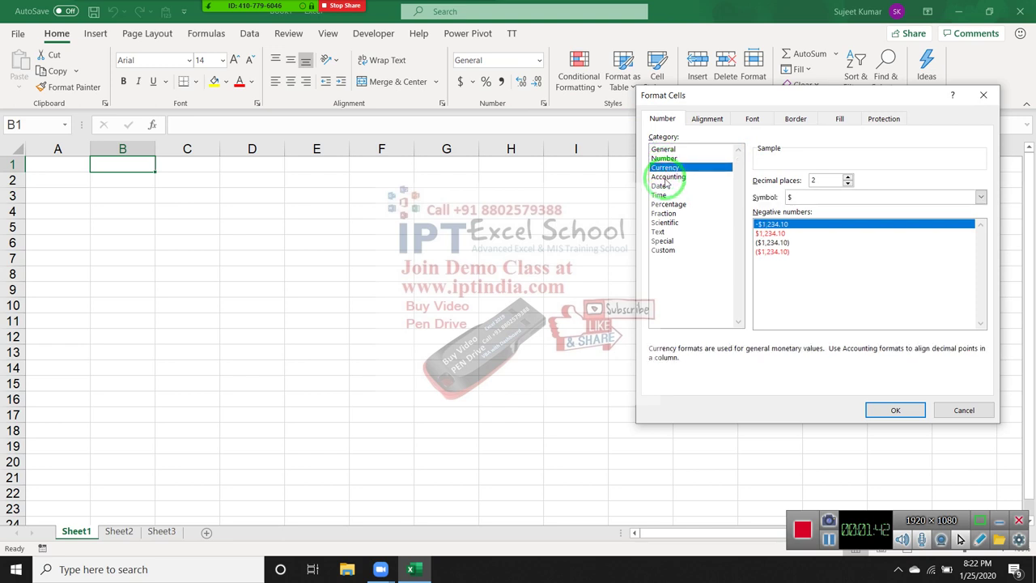
click(666, 176)
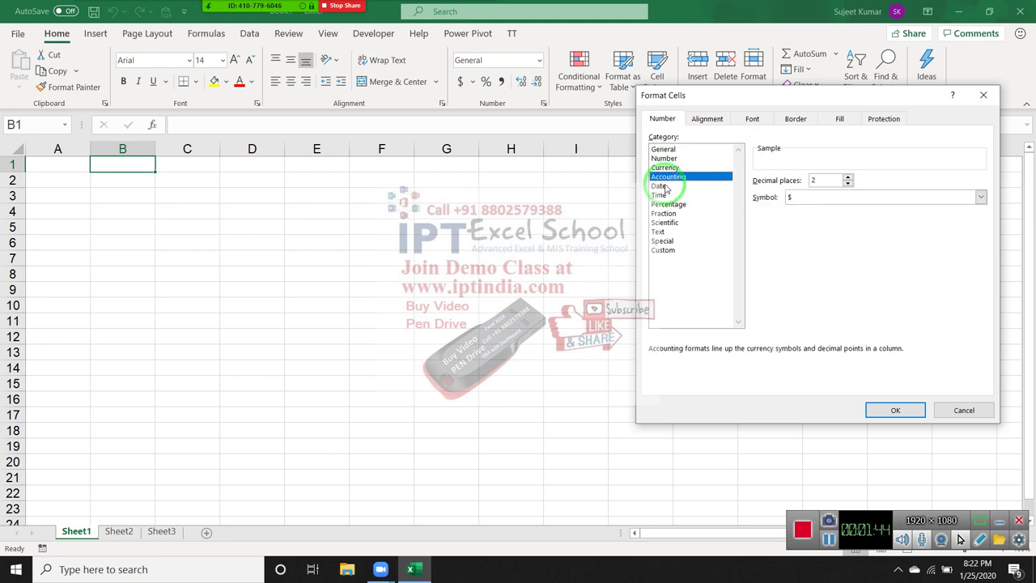
click(663, 186)
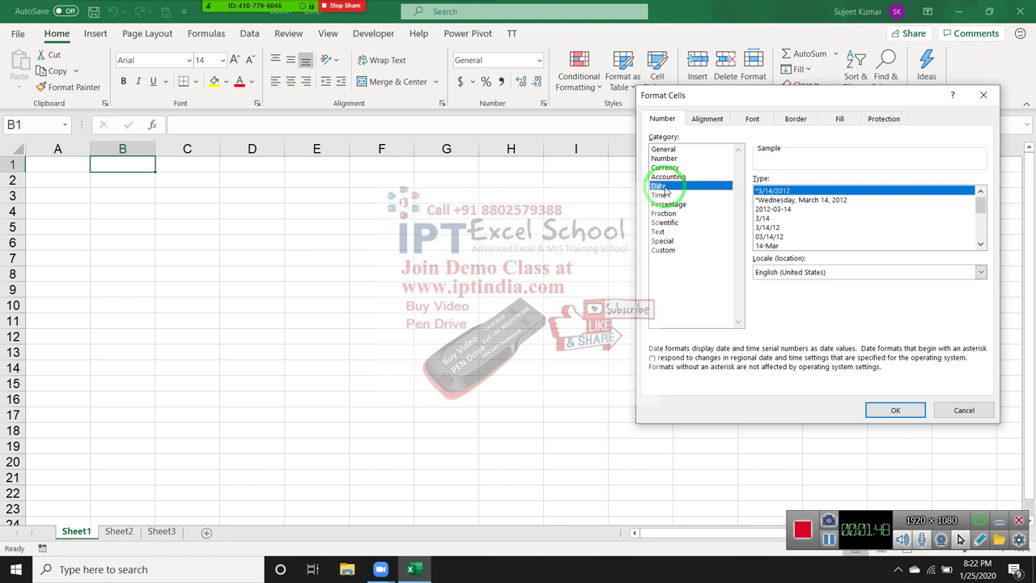
click(981, 244)
click(981, 244)
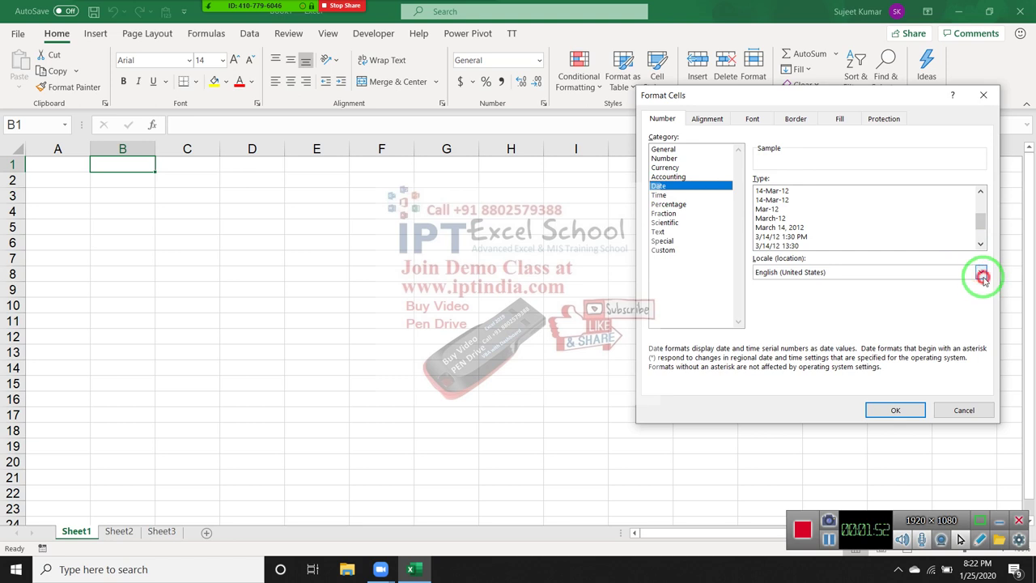
- Look through the Date locale list, then switch to the Time category
click(979, 275)
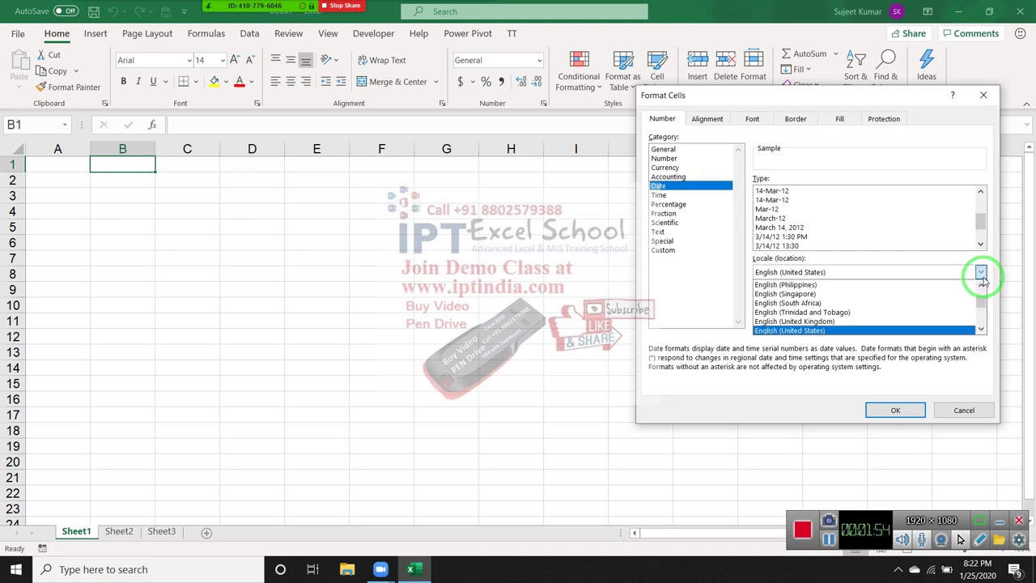
key(Down)
key(Down)
key(Down)
key(Up)
key(Up)
key(Up)
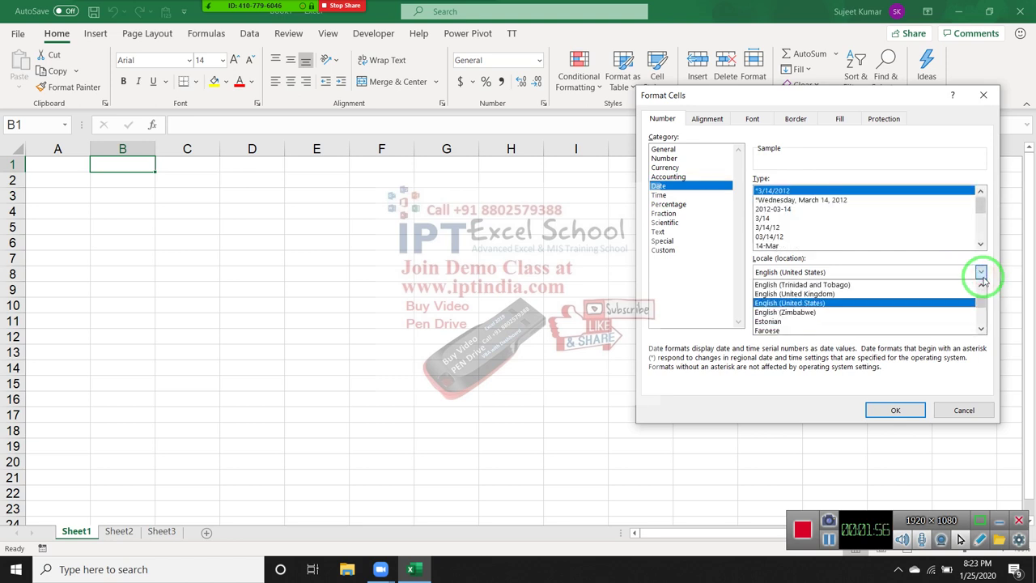
click(981, 274)
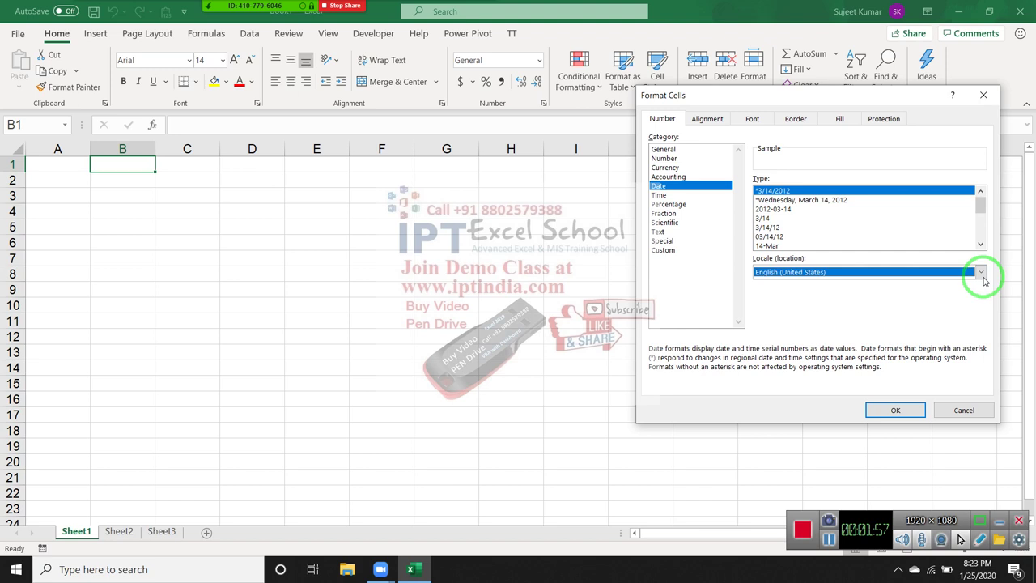
click(664, 195)
- Check the Time locale list, close Format Cells without applying anything, and select D3
click(776, 272)
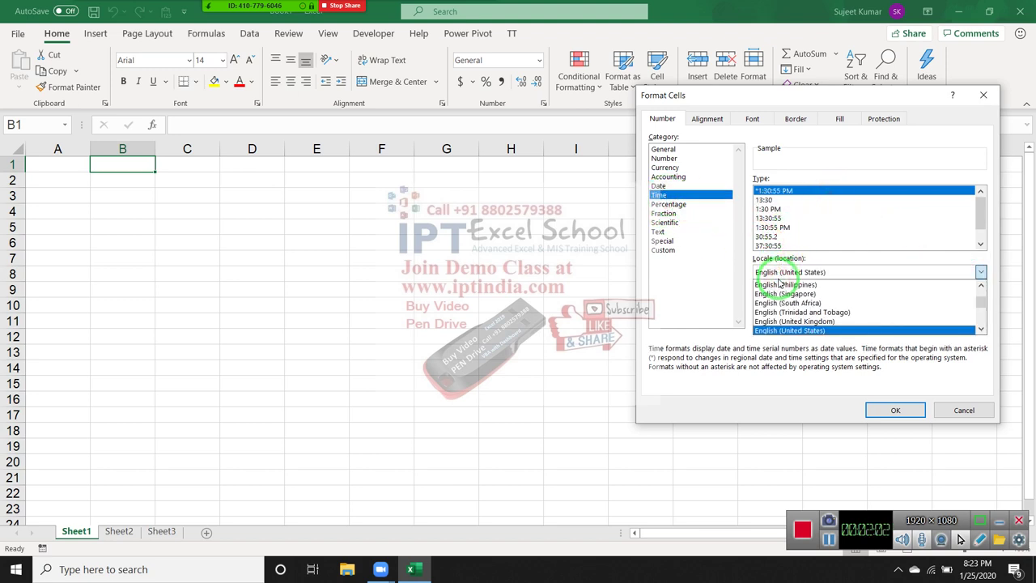
key(Escape)
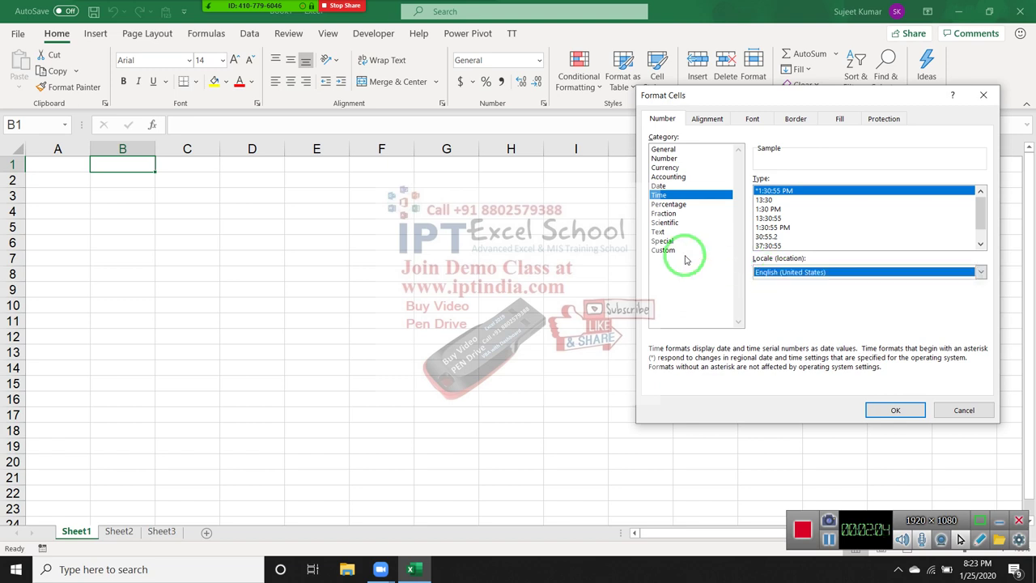
key(Escape)
click(253, 200)
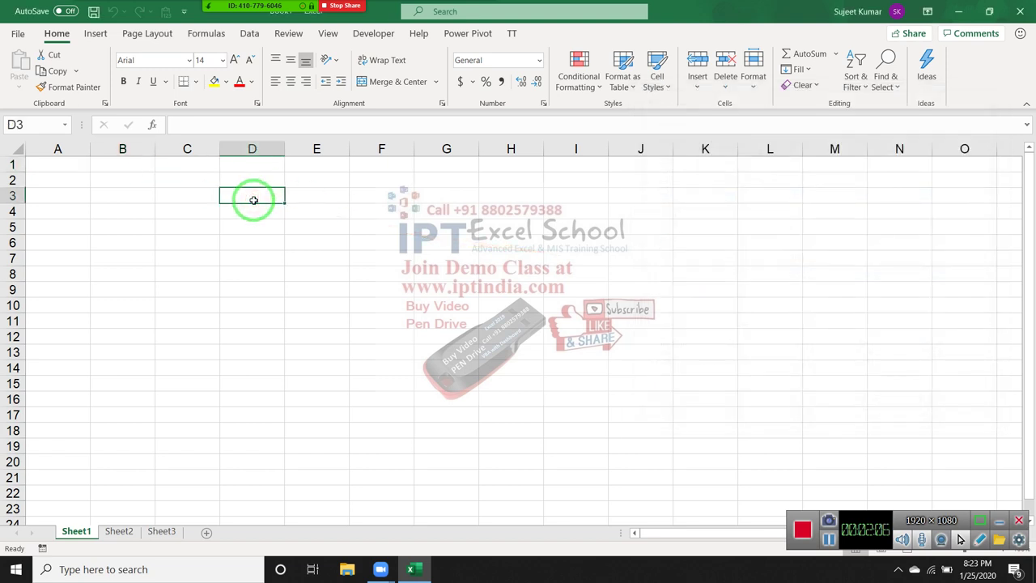
- Enter 45:50 in D3 and apply General format so it shows 1.909722
text(45:)
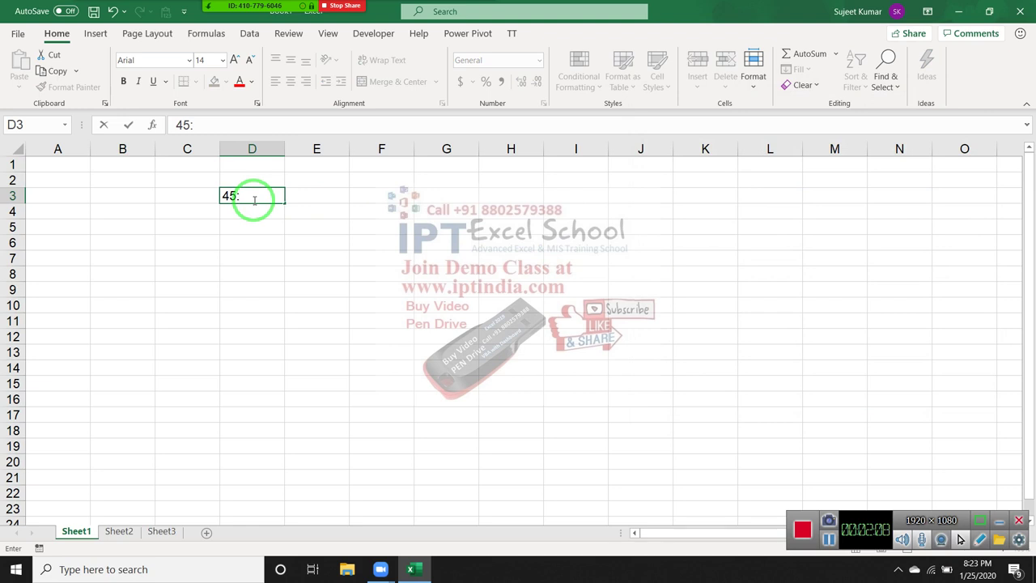
text(50)
key(Return)
click(268, 187)
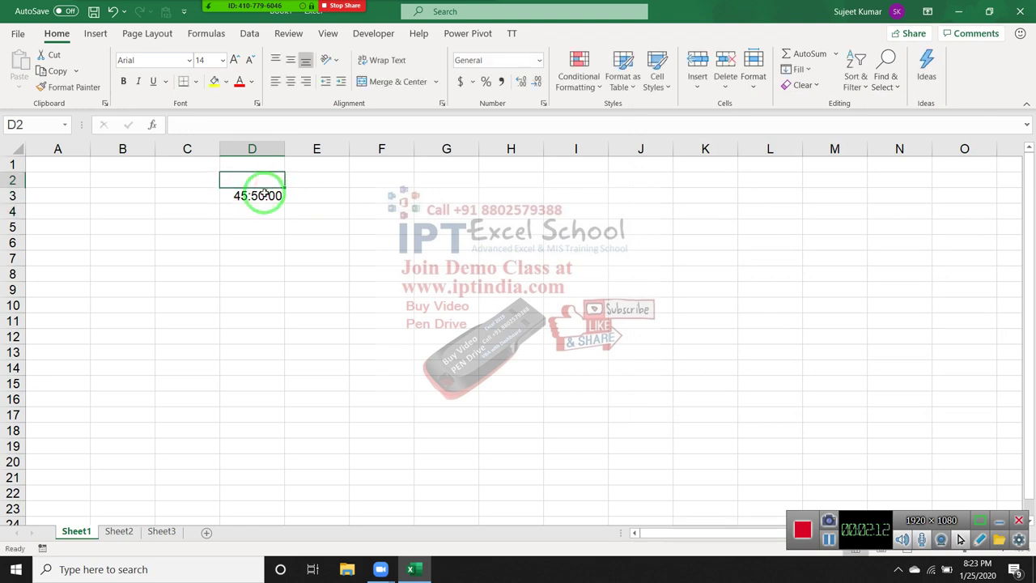
click(264, 194)
mouse_move(272, 8)
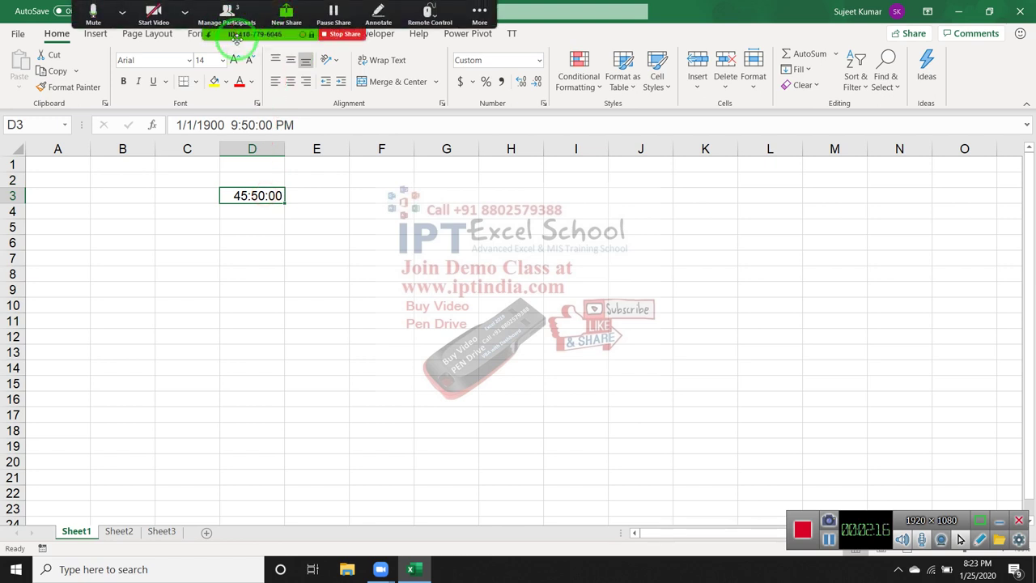
key(ctrl+shift+asciitilde)
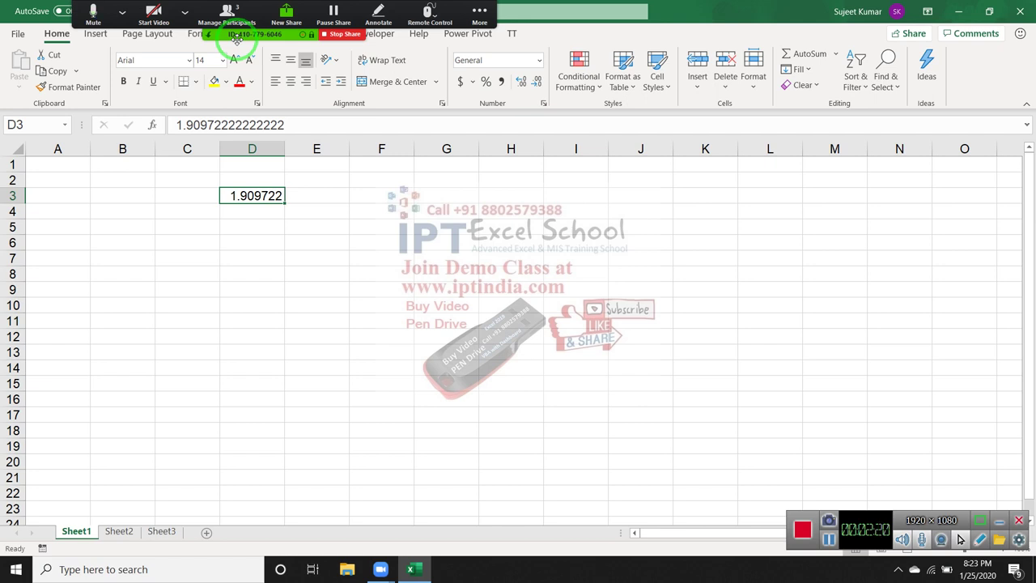
- Check the number format list and Zoom participants list, then return to D3
click(479, 9)
click(292, 136)
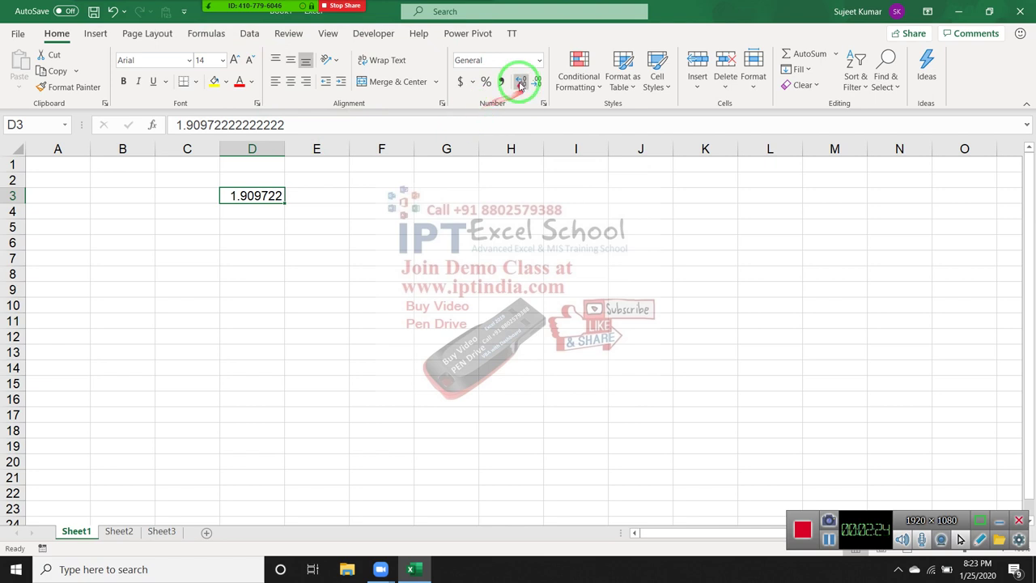
click(538, 62)
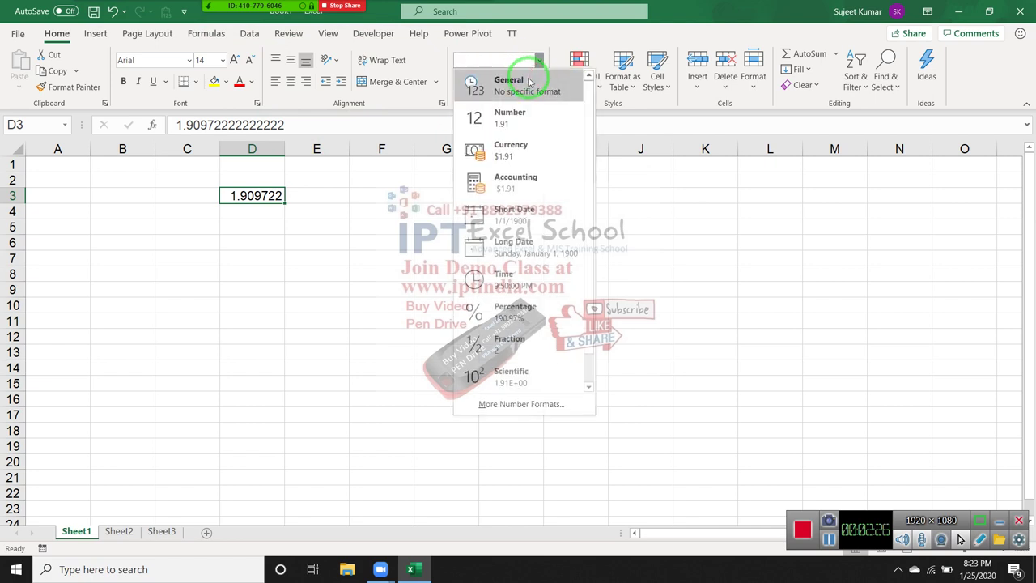
click(530, 81)
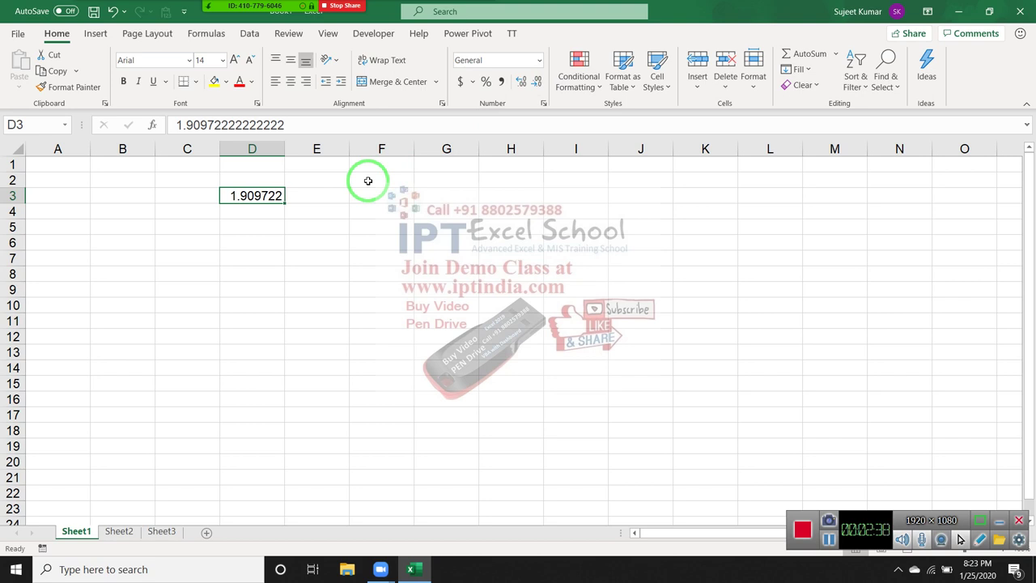
click(185, 11)
click(237, 14)
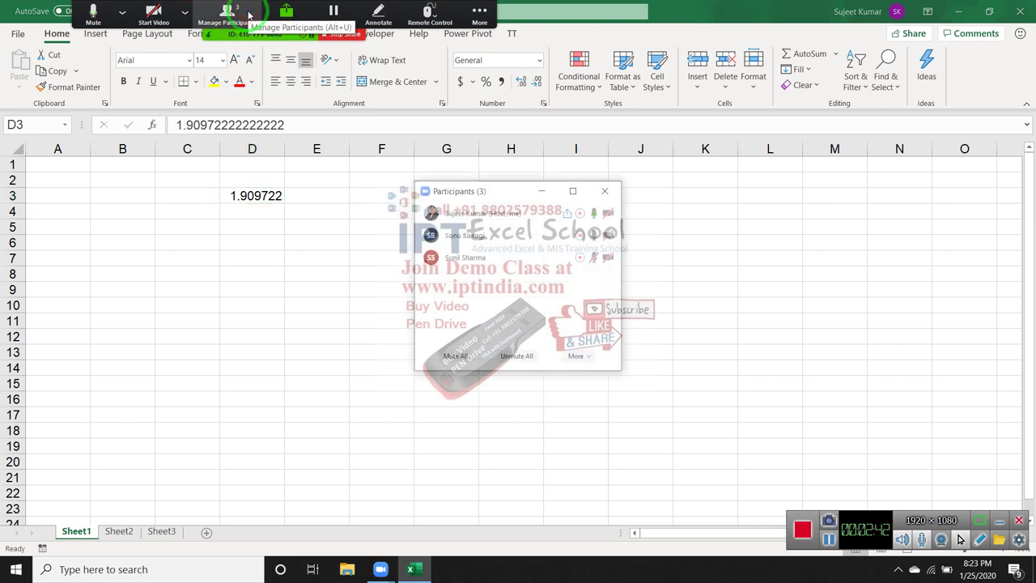
click(244, 193)
click(301, 225)
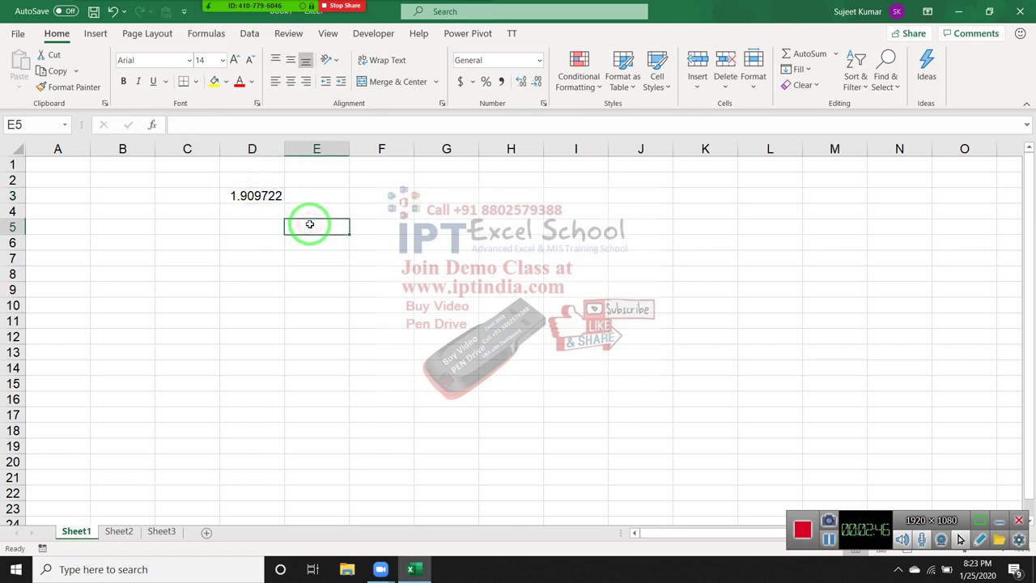
text(24)
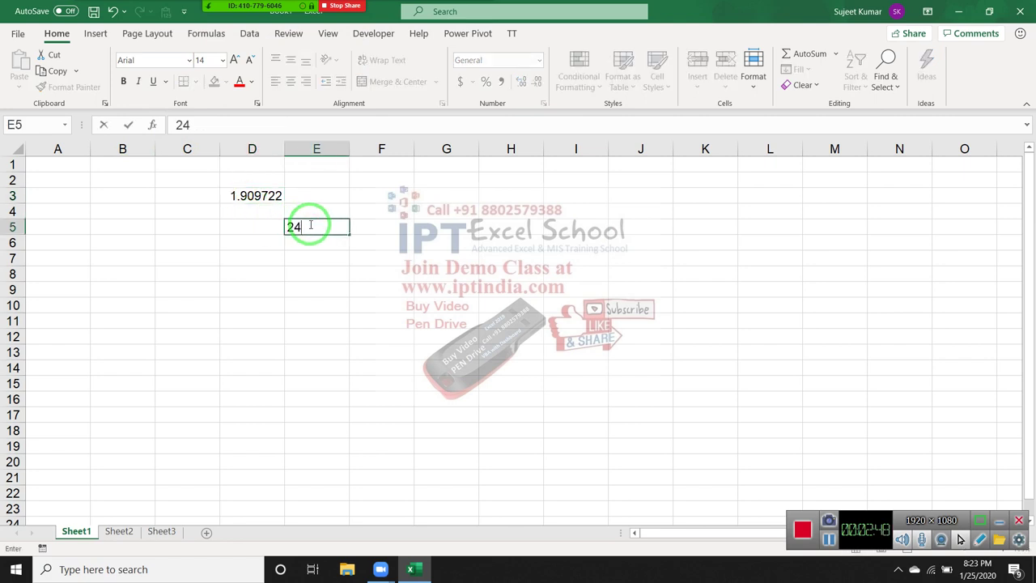
text(H0)
key(BackSpace)
key(Return)
click(309, 226)
key(Right)
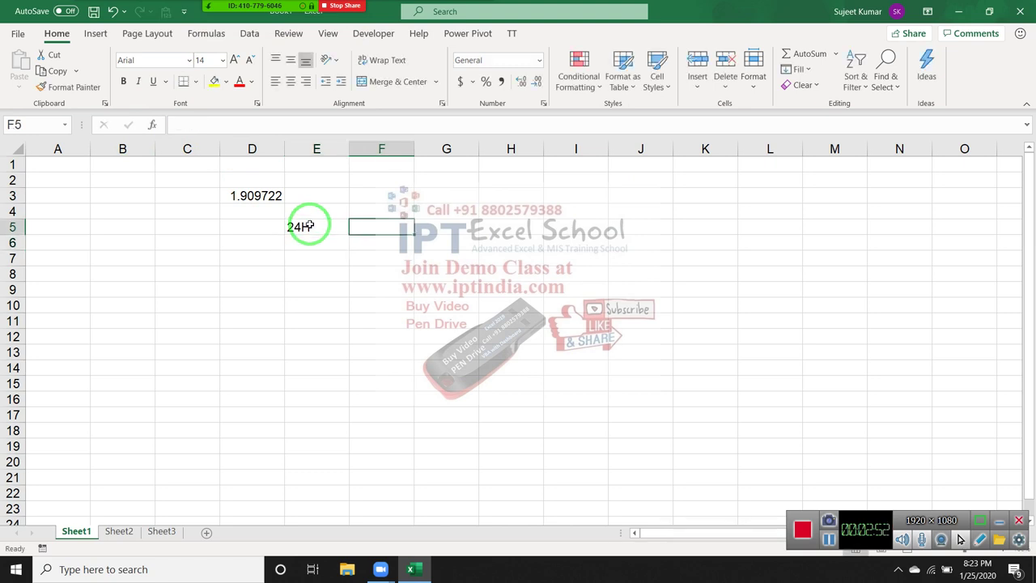
text(1=)
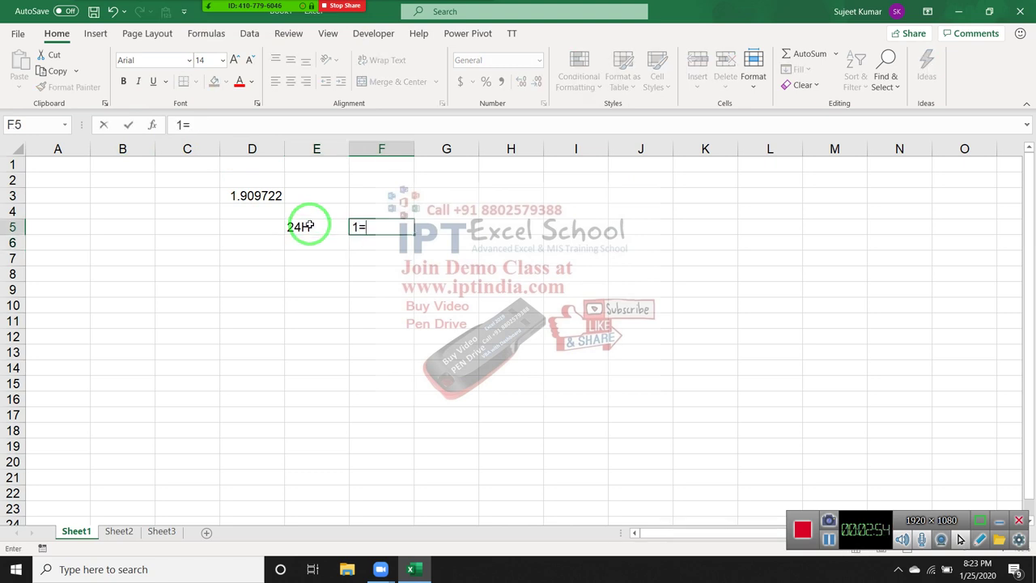
text(24)
key(Return)
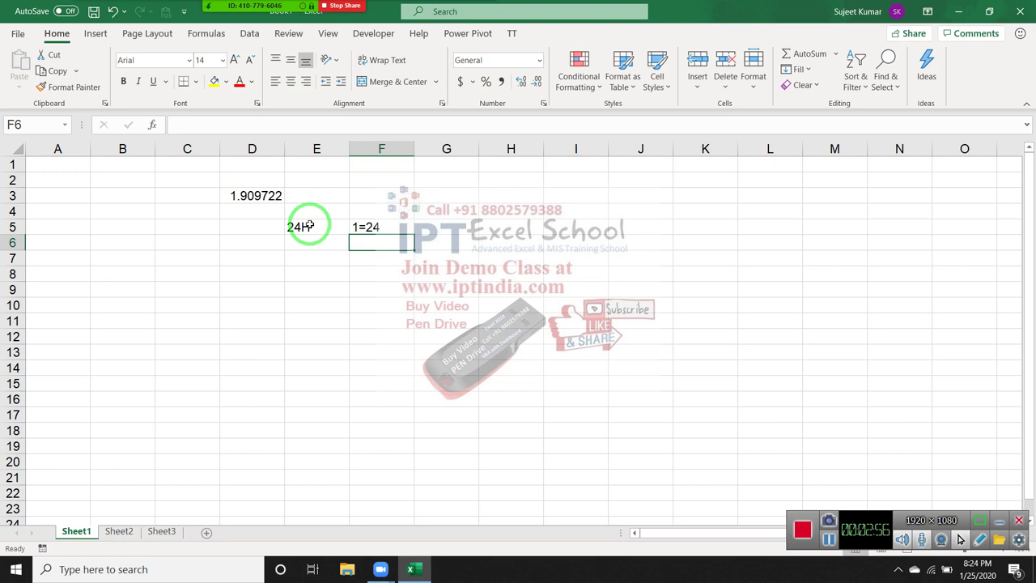
click(251, 196)
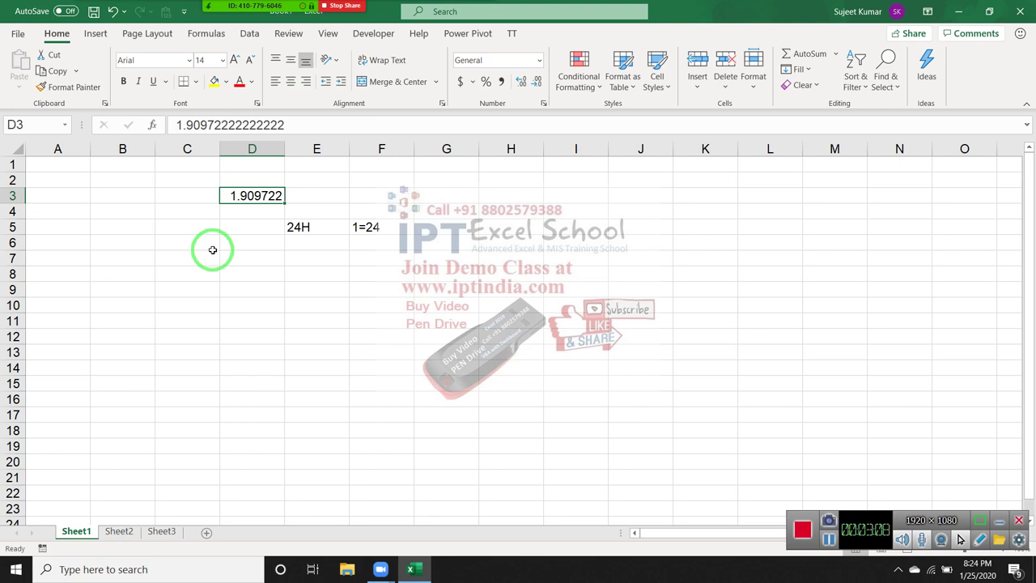
drag(291, 214, 376, 245)
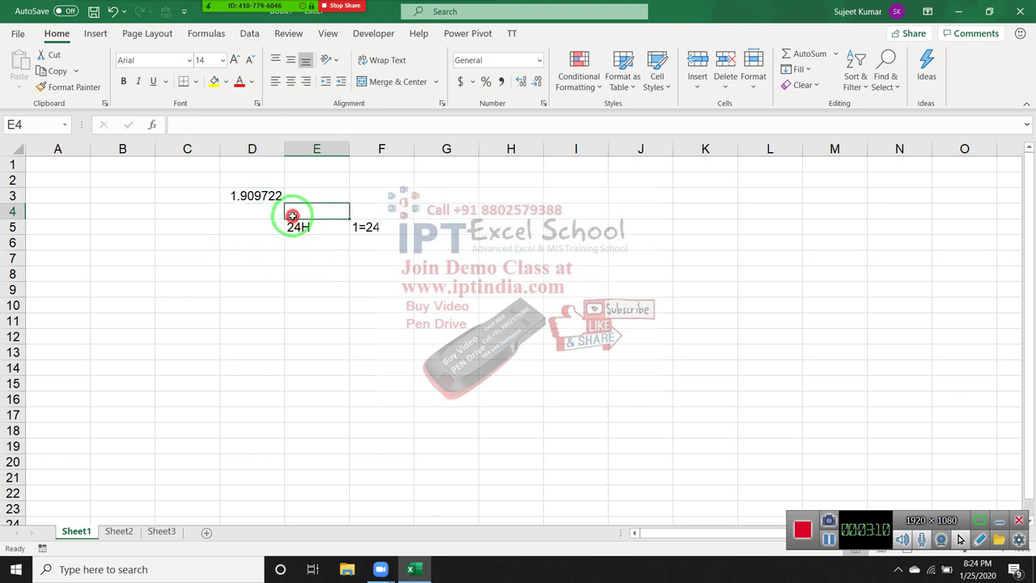
click(377, 244)
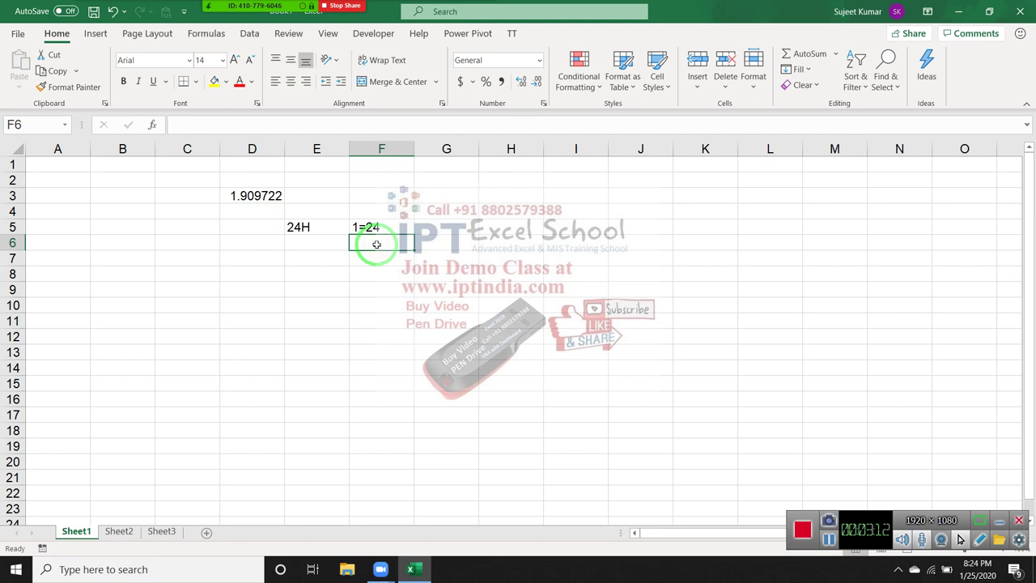
click(264, 196)
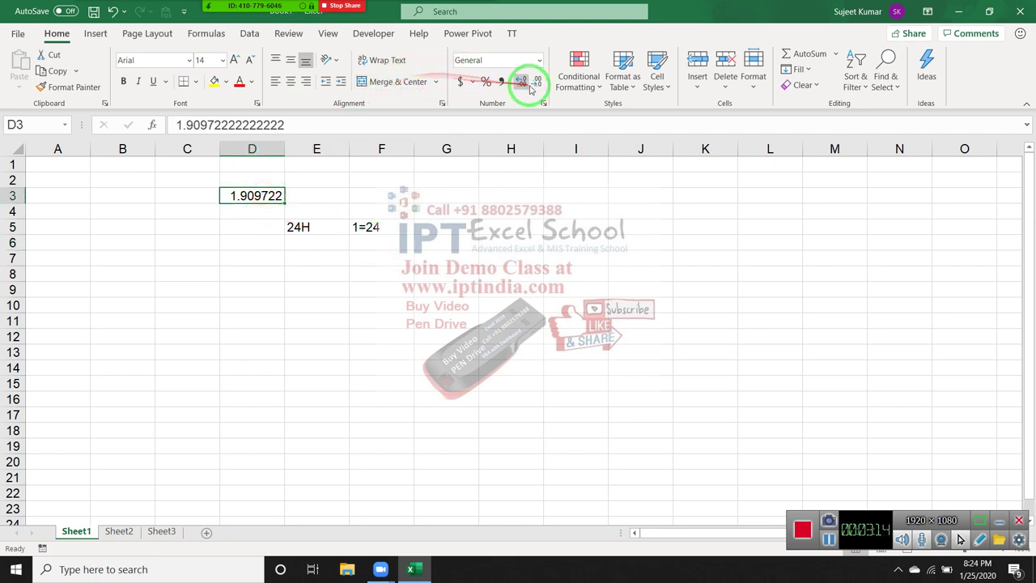
- Format D3 with the 37:30:55 elapsed-time type so it shows 45:50:00
click(546, 103)
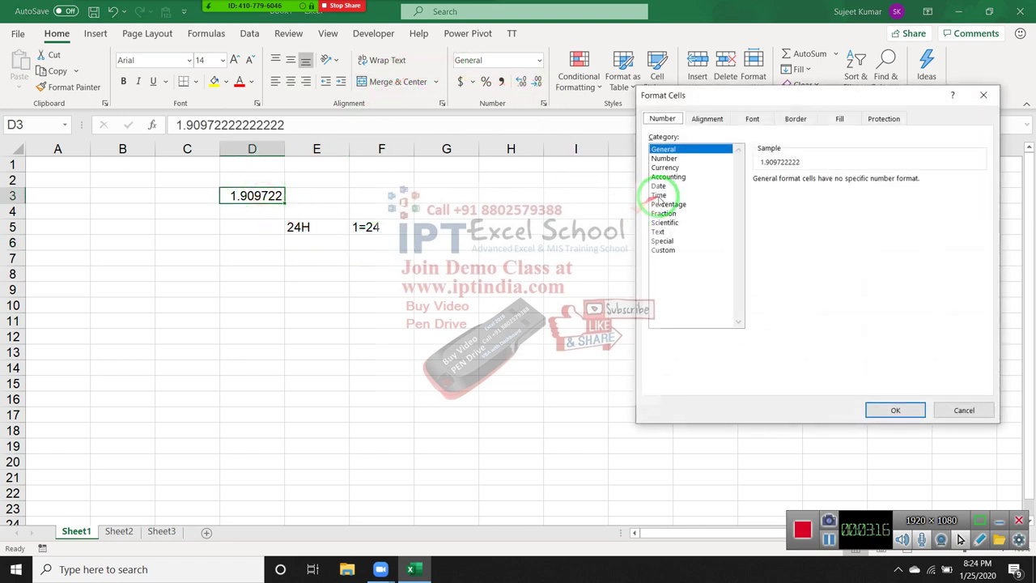
click(658, 196)
click(776, 218)
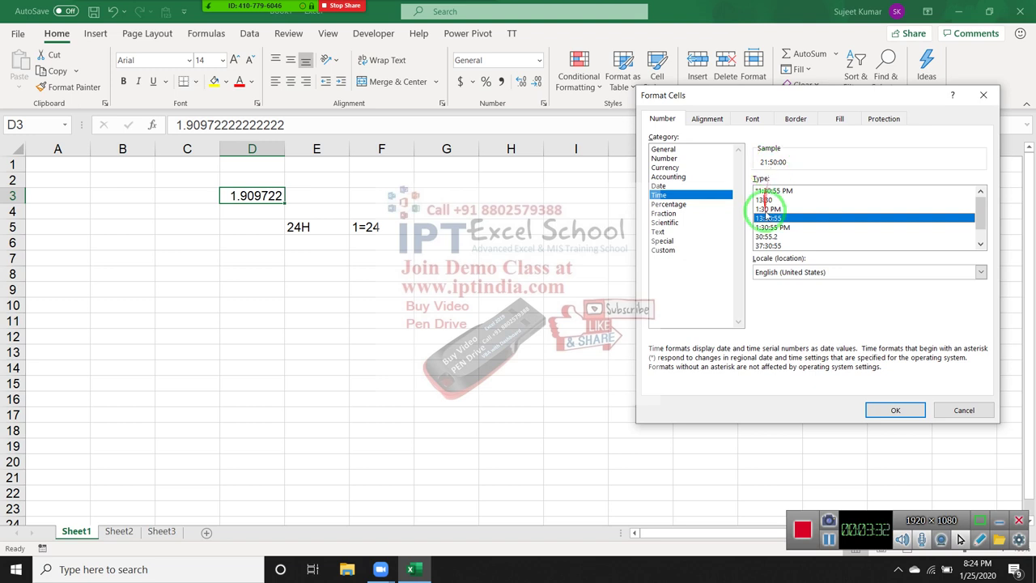
click(767, 245)
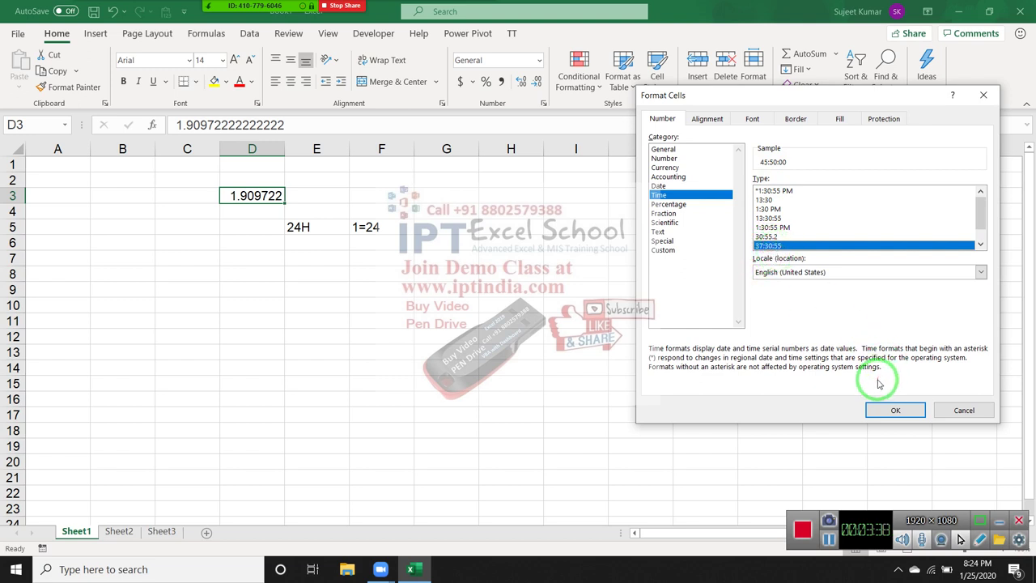
click(882, 410)
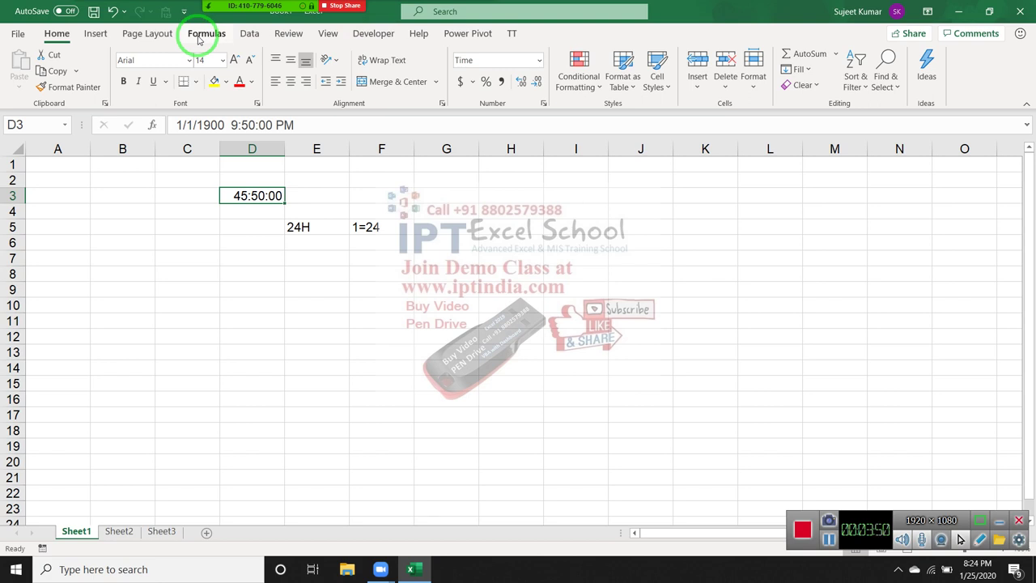
click(480, 9)
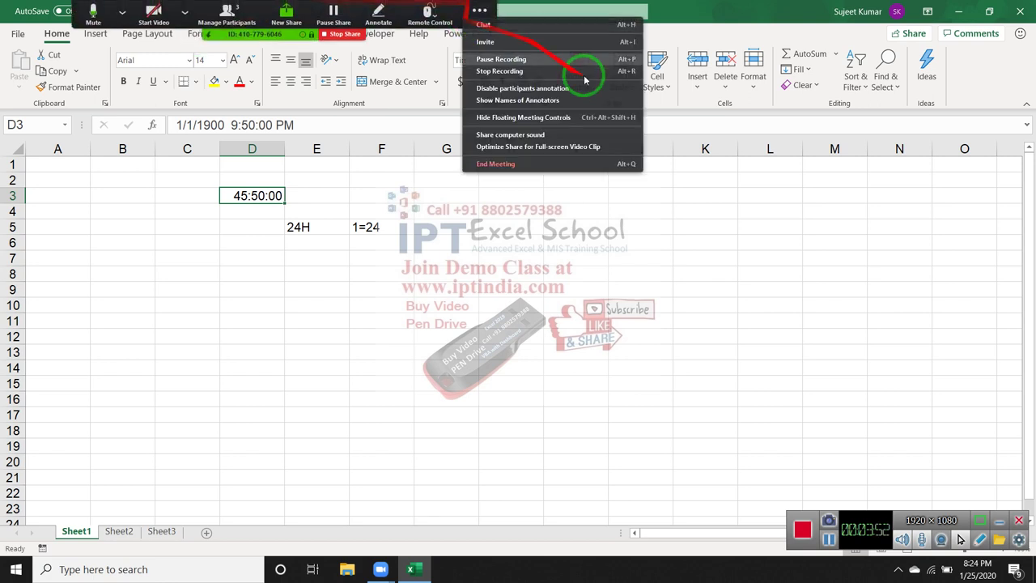
drag(381, 164, 549, 107)
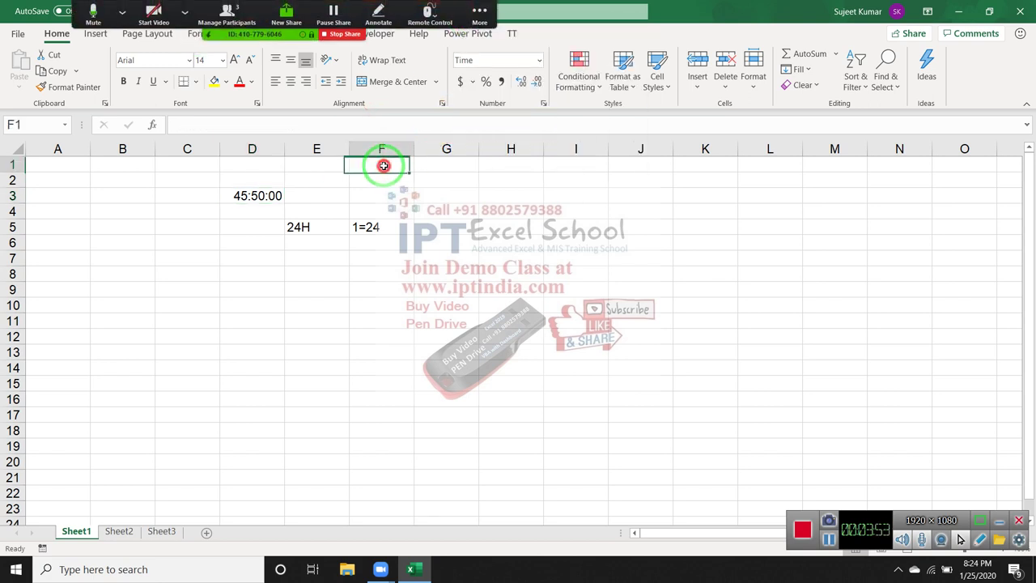
click(543, 104)
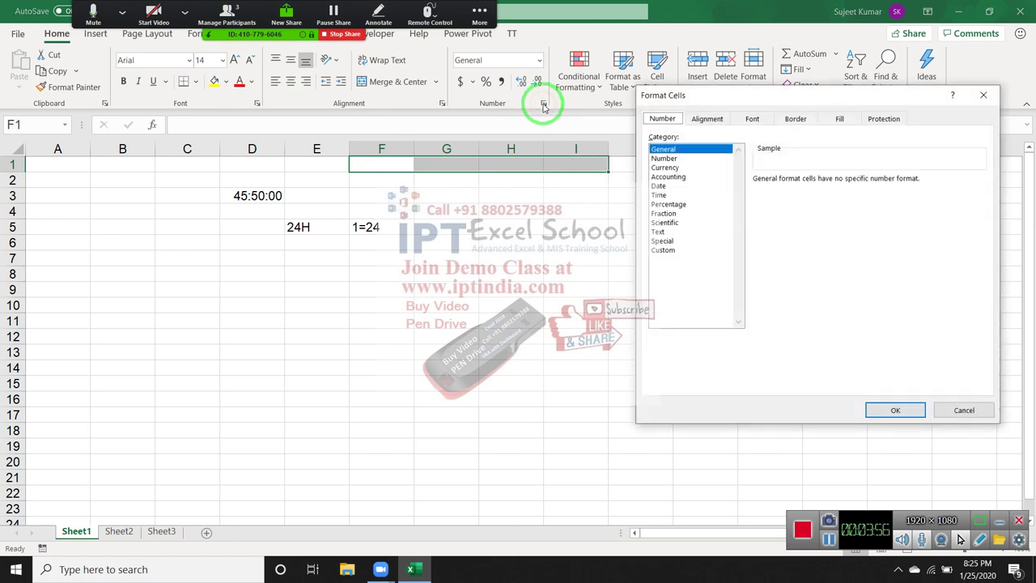
click(664, 214)
click(664, 204)
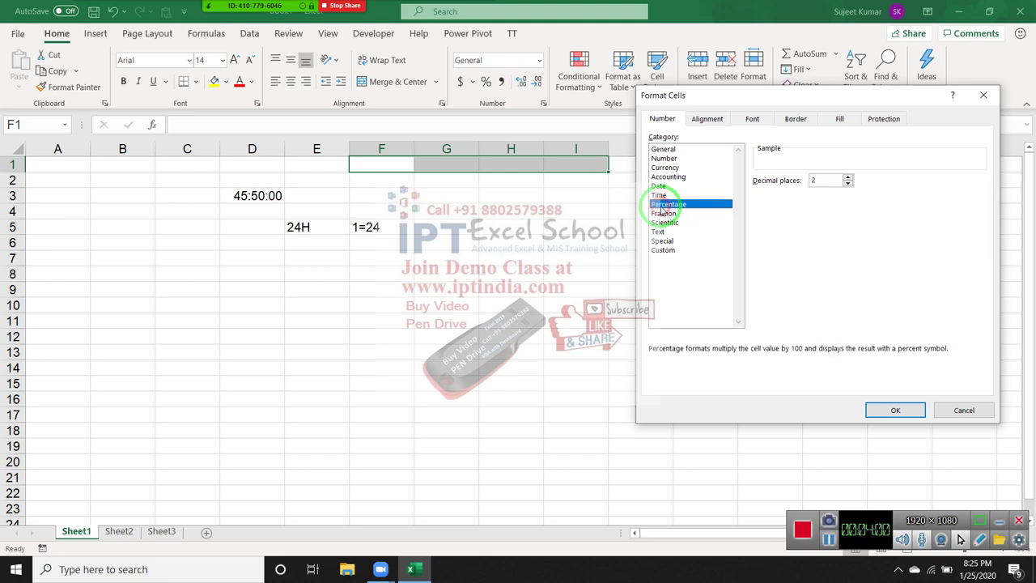
key(Return)
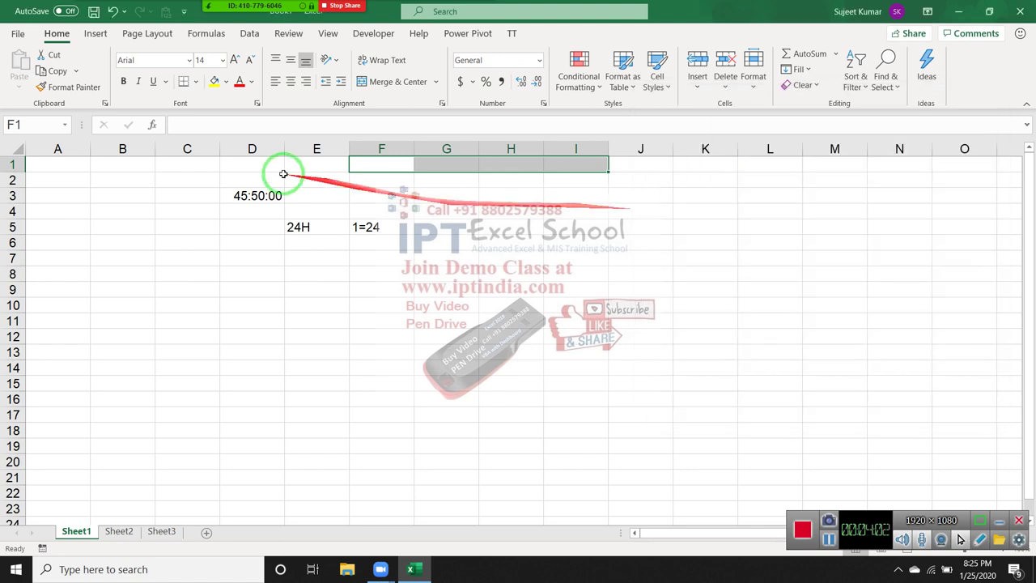
drag(251, 149, 440, 154)
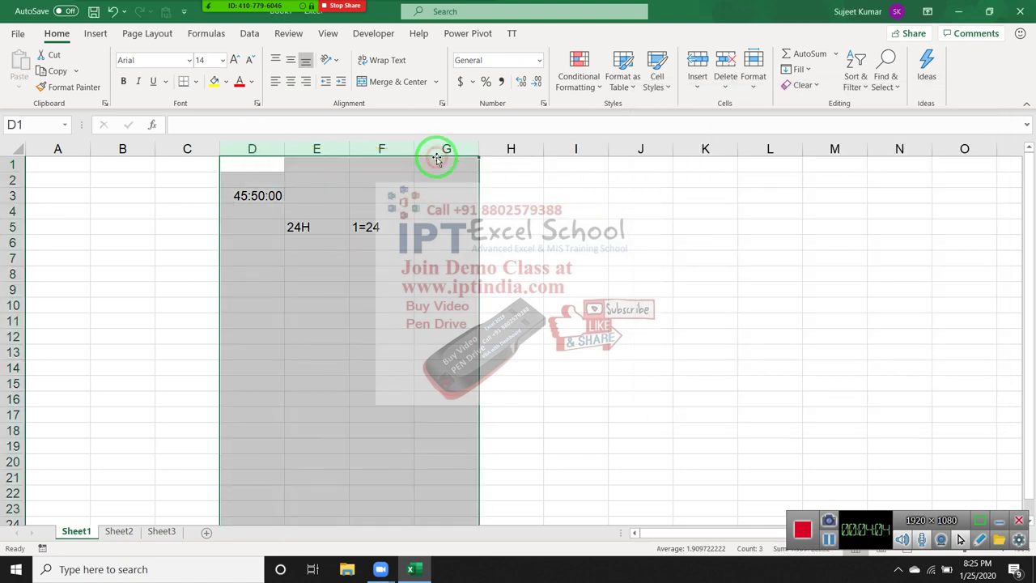
- Clear columns D to G and enter 50% in B1 and 800 in B2
key(Delete)
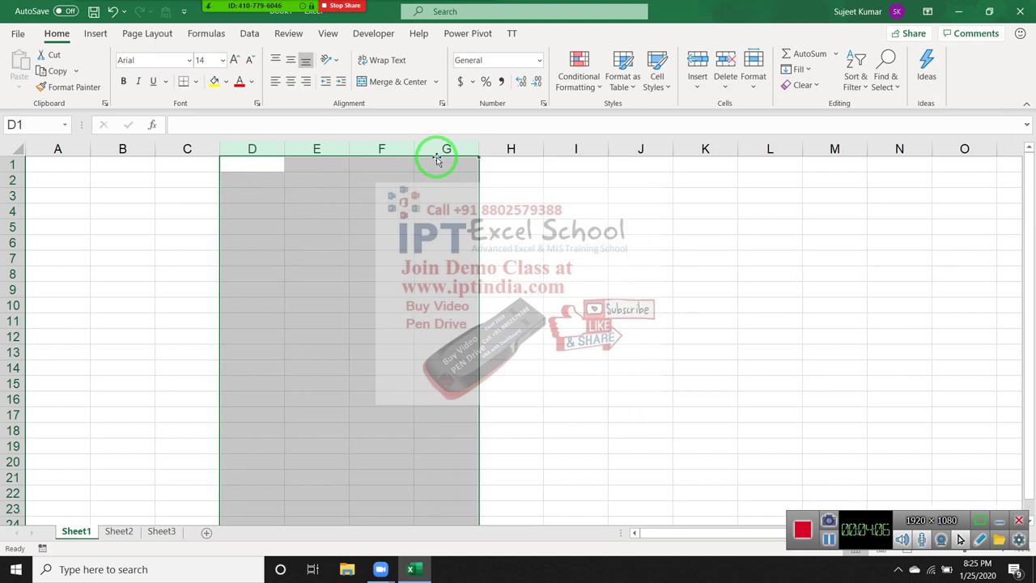
key(Left)
key(Left)
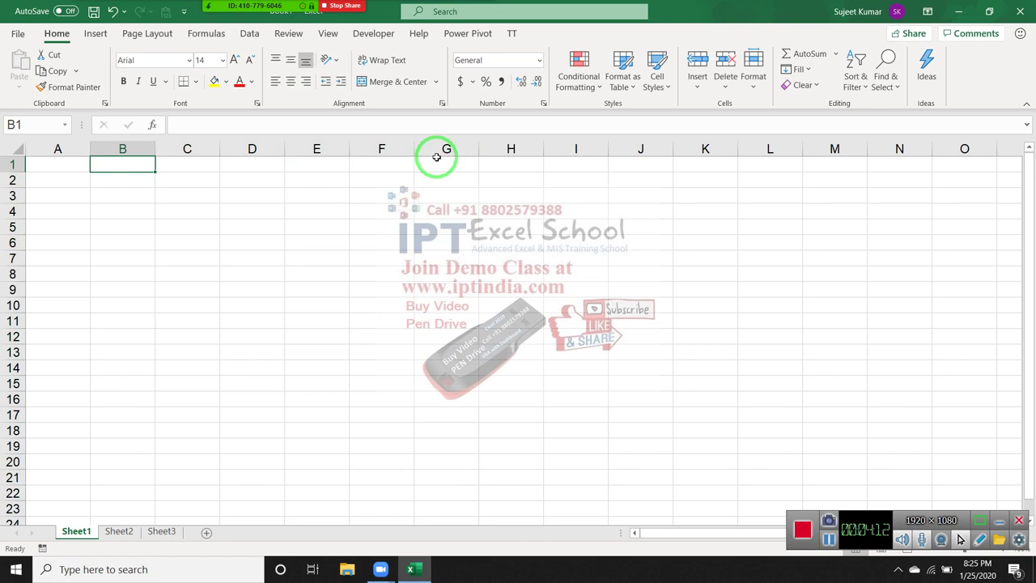
text(50)
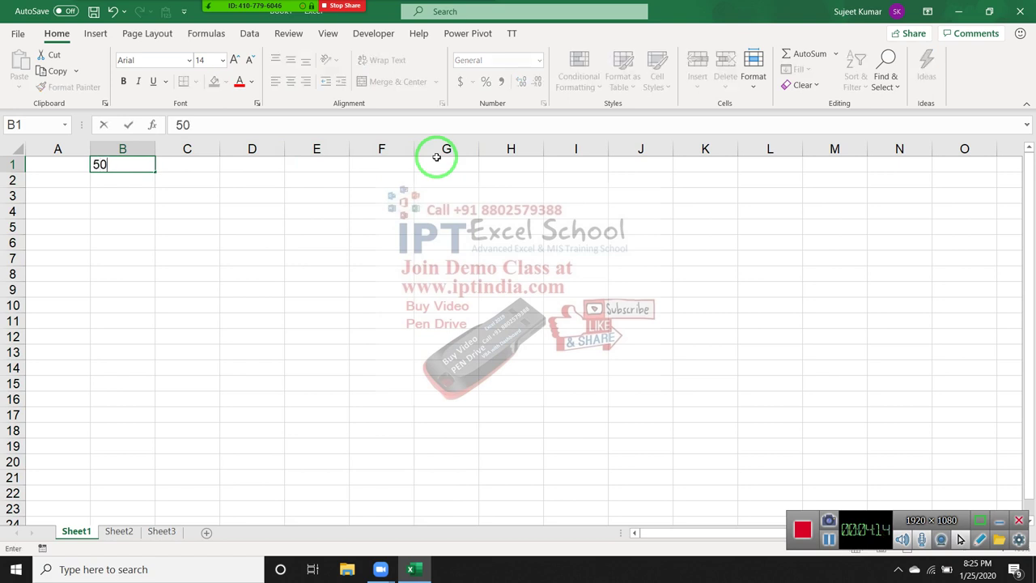
text(%)
key(Return)
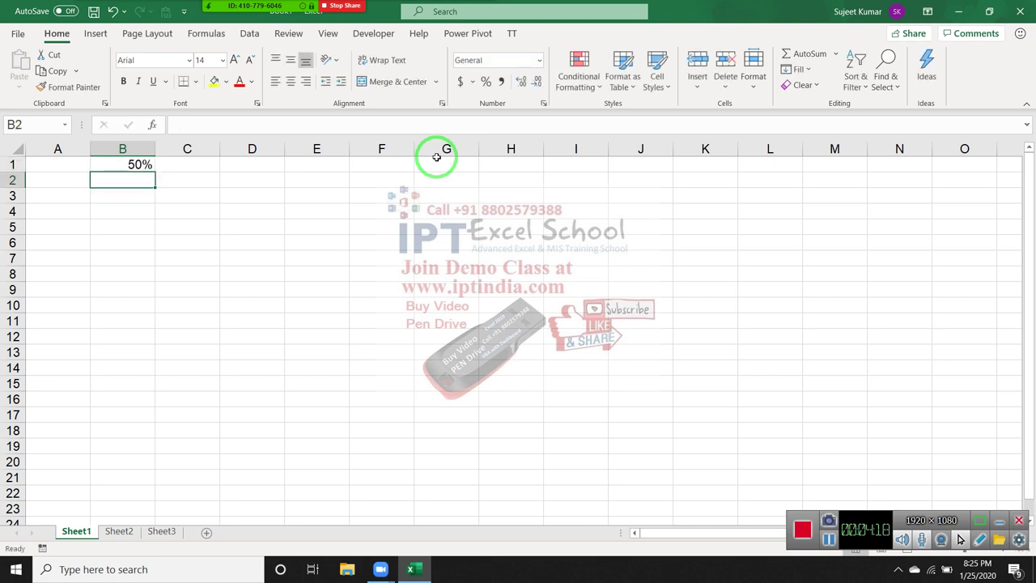
text(8)
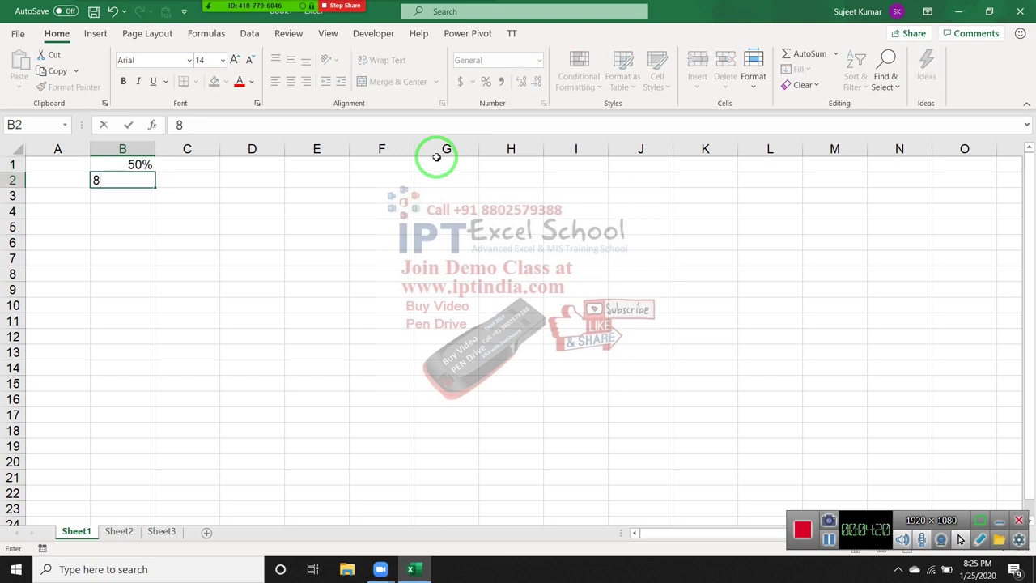
text(00)
key(Return)
- Enter the formula =B1*B2 in B3, returning 400
text(=)
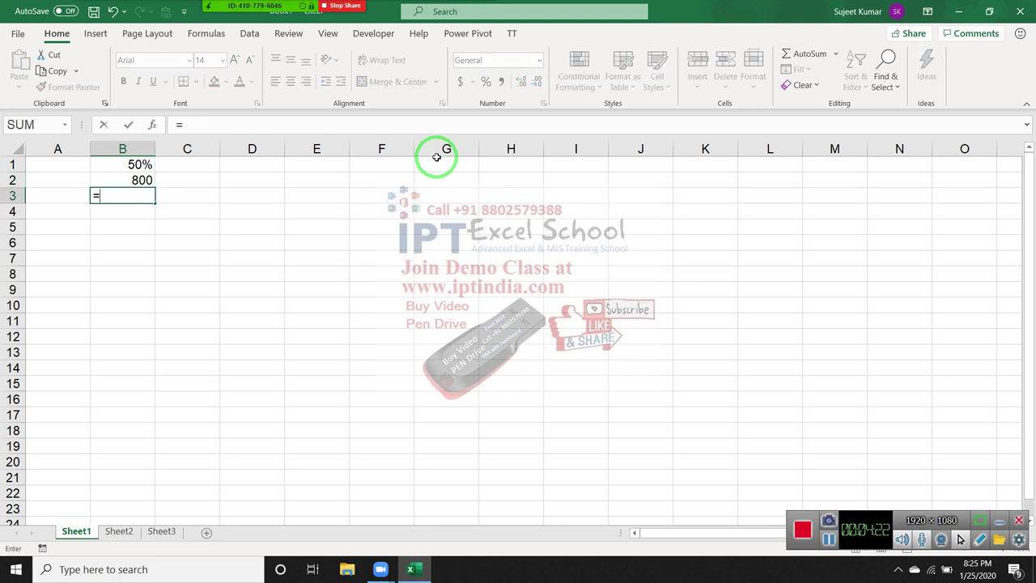
key(Up)
key(Up)
text(*)
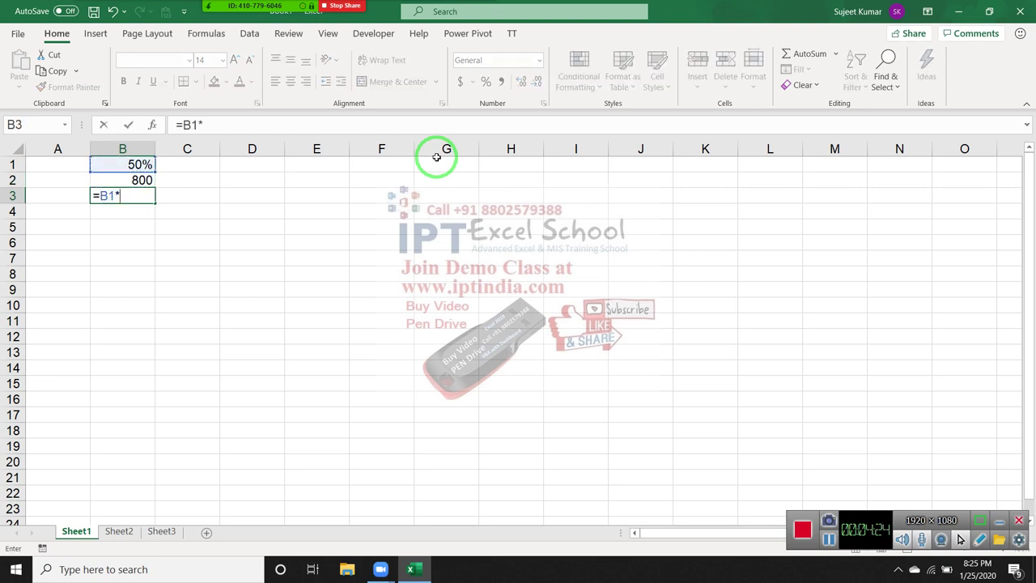
key(Up)
key(Return)
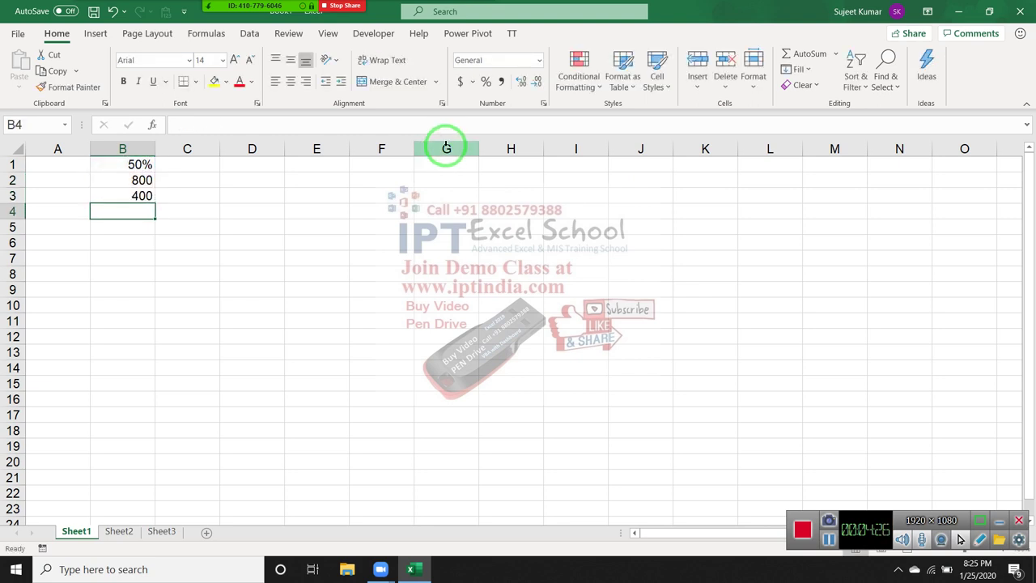
drag(447, 146, 299, 188)
- Enter 50 in D1 and format it as a percentage, giving 5000%
click(271, 164)
text(50)
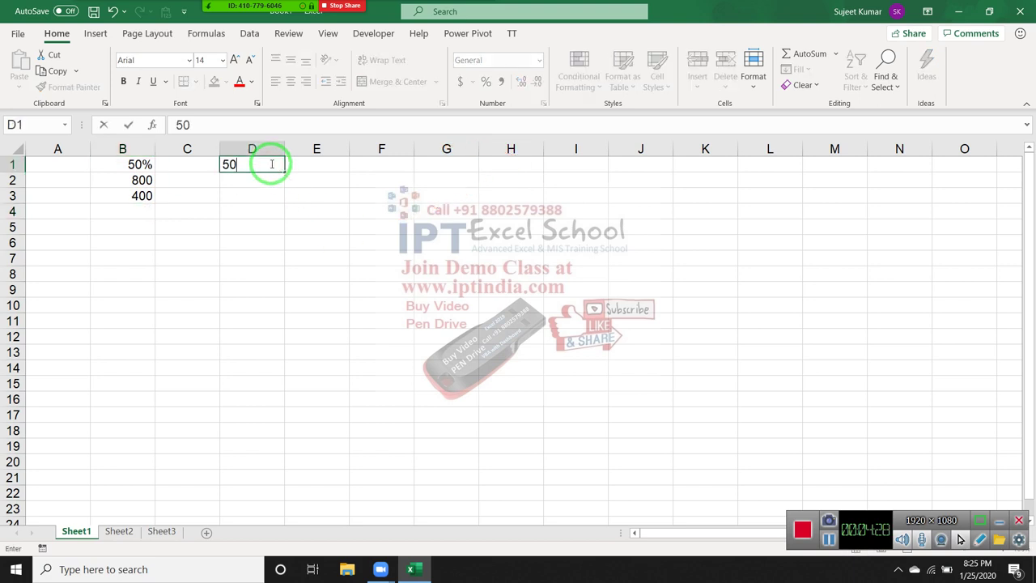
key(Return)
click(275, 165)
drag(278, 148, 427, 96)
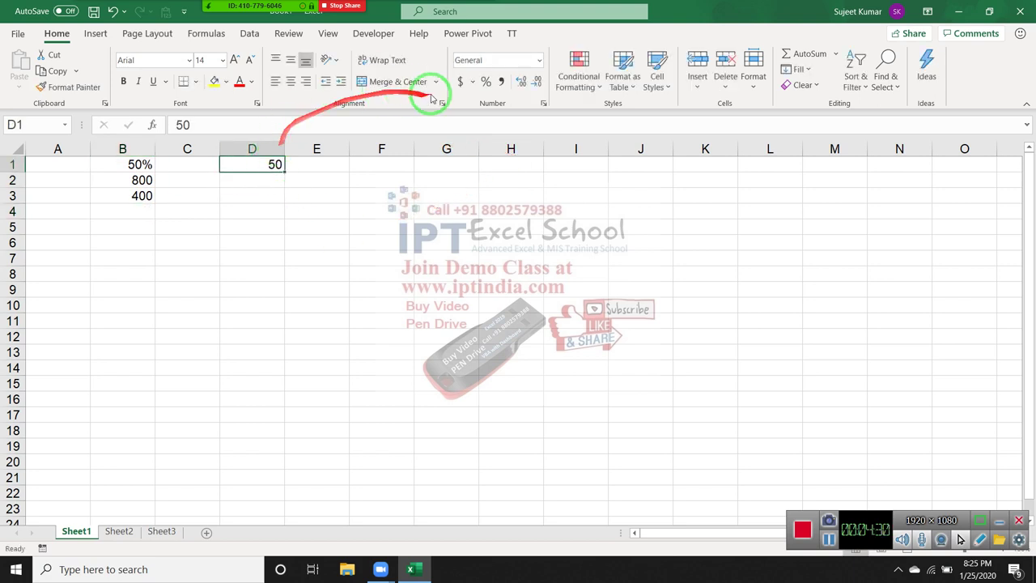
click(497, 83)
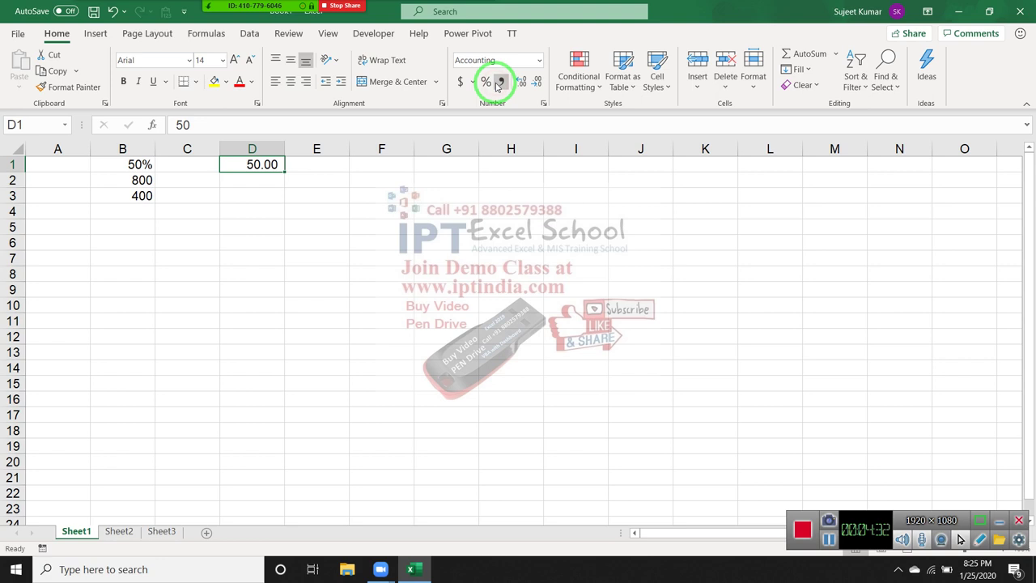
click(487, 83)
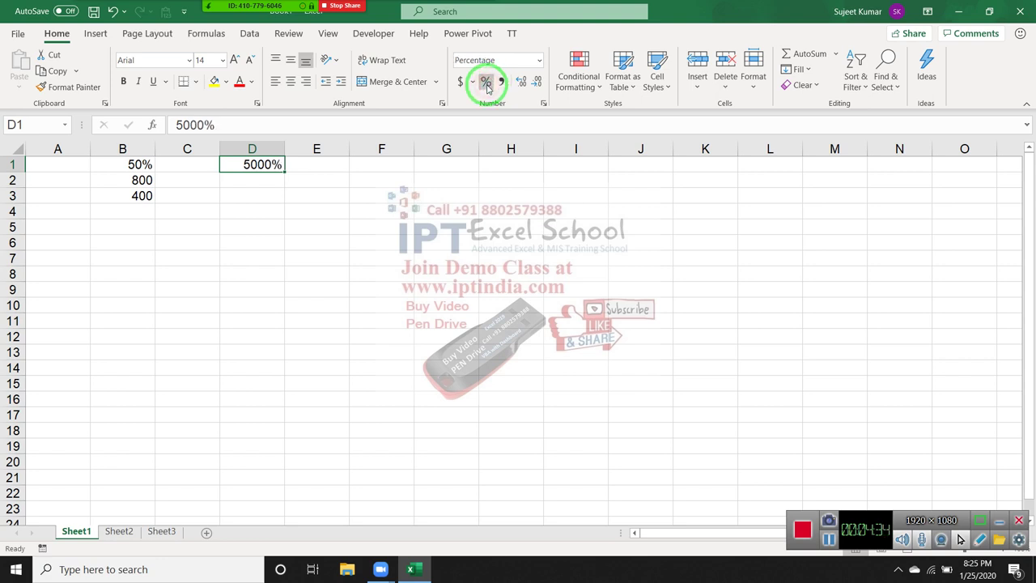
drag(440, 103, 262, 174)
- Add the note '1=100%' in C5
click(208, 227)
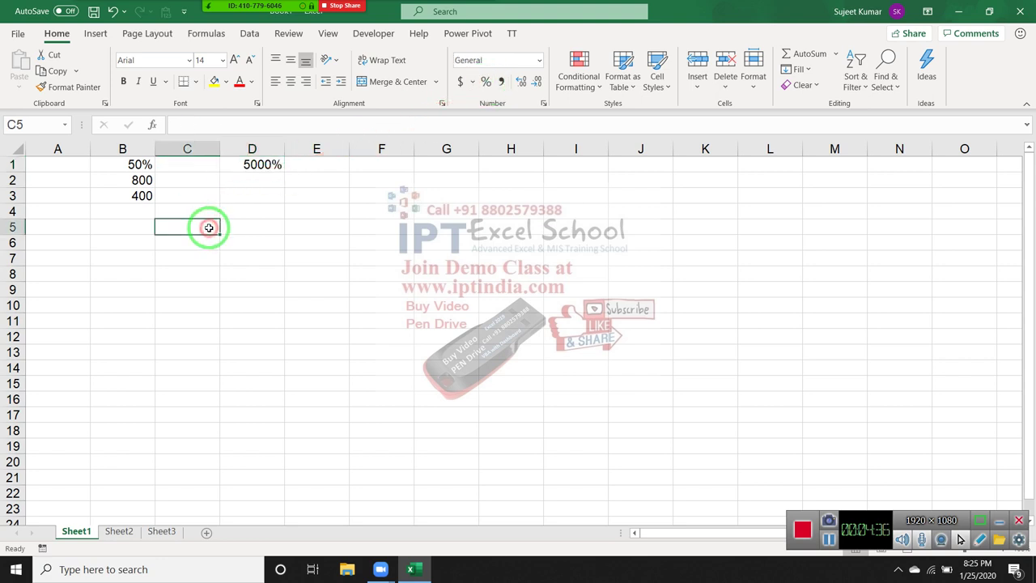
text(1=1)
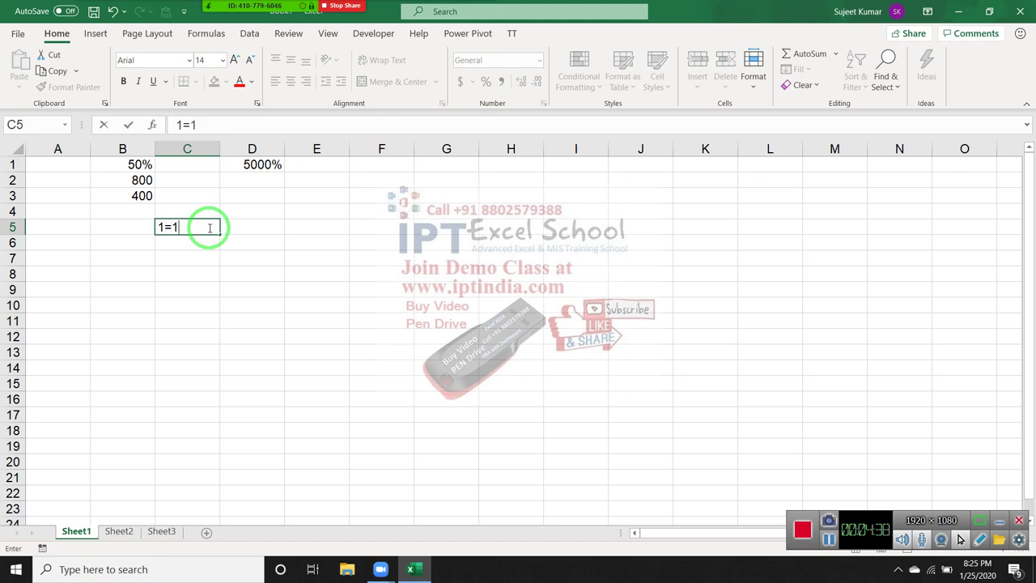
text(00%)
key(Return)
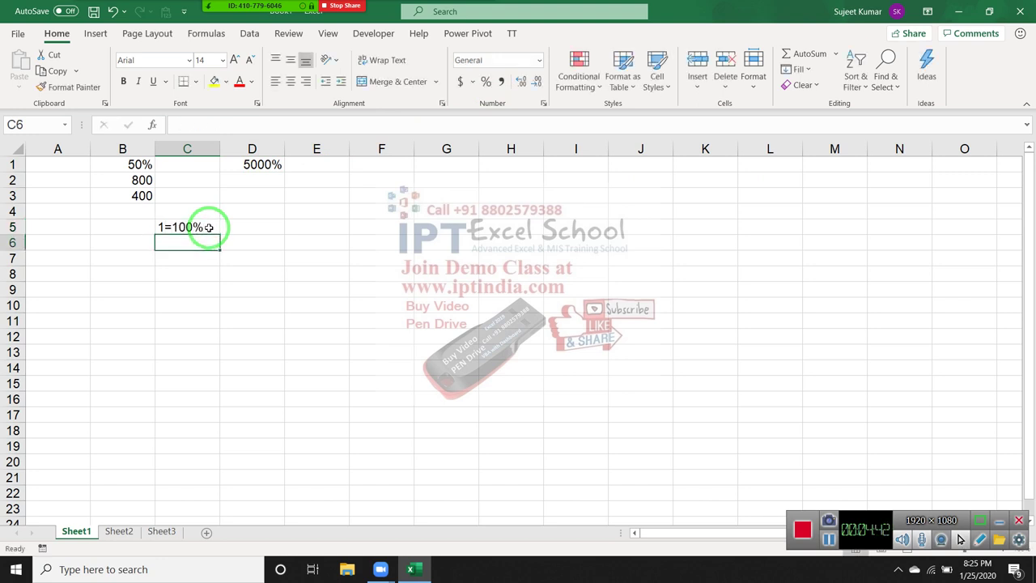
- Clear D1, then enter 0.50 in D2 and format it as 50%
click(263, 165)
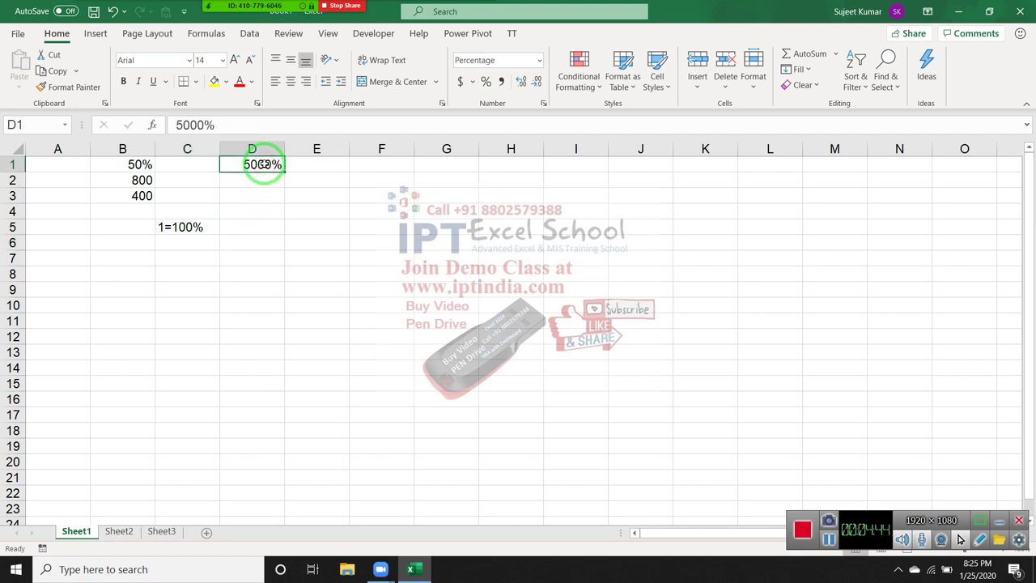
key(Delete)
click(266, 180)
text(0)
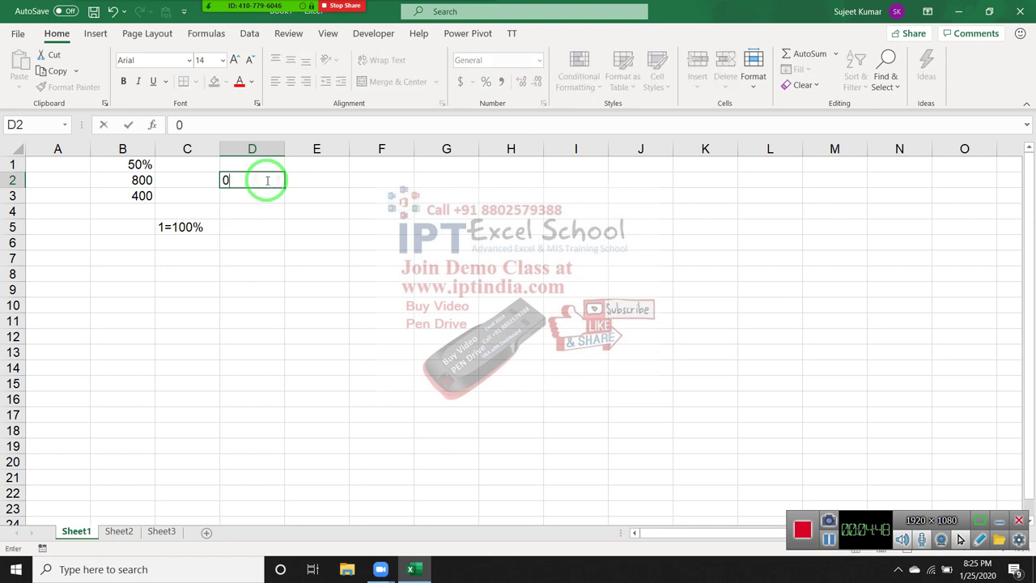
text(.50)
key(Return)
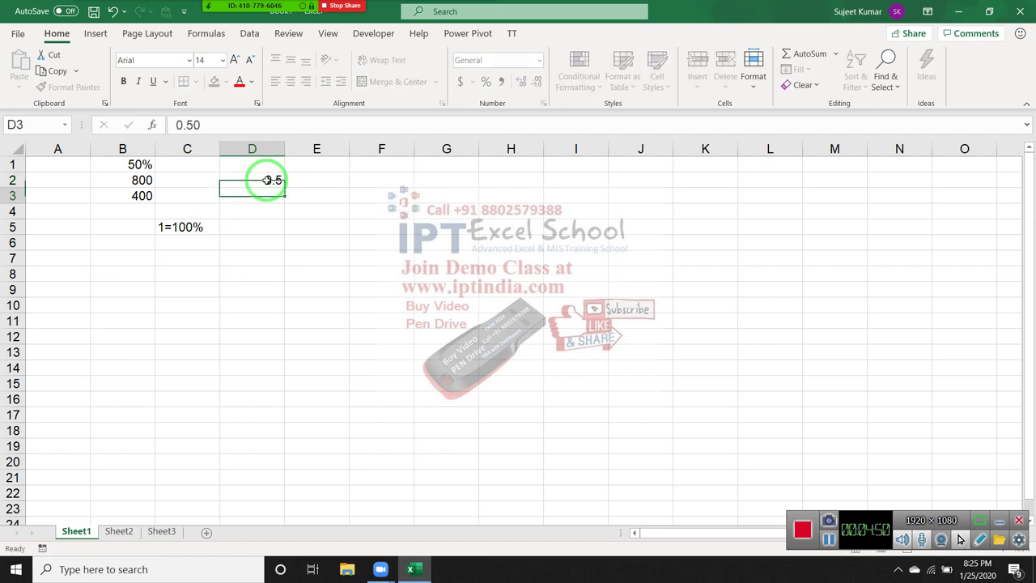
click(266, 179)
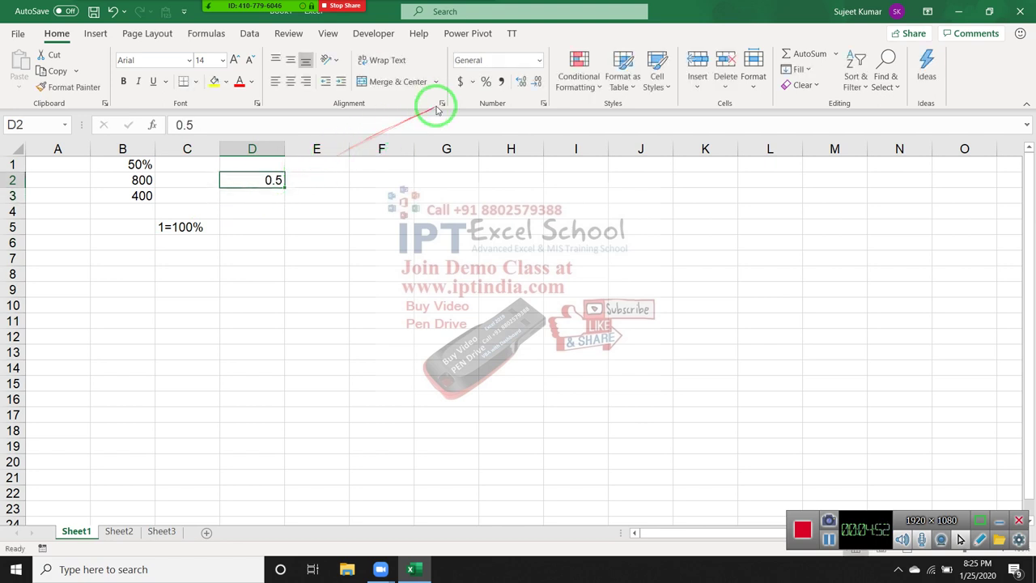
click(484, 84)
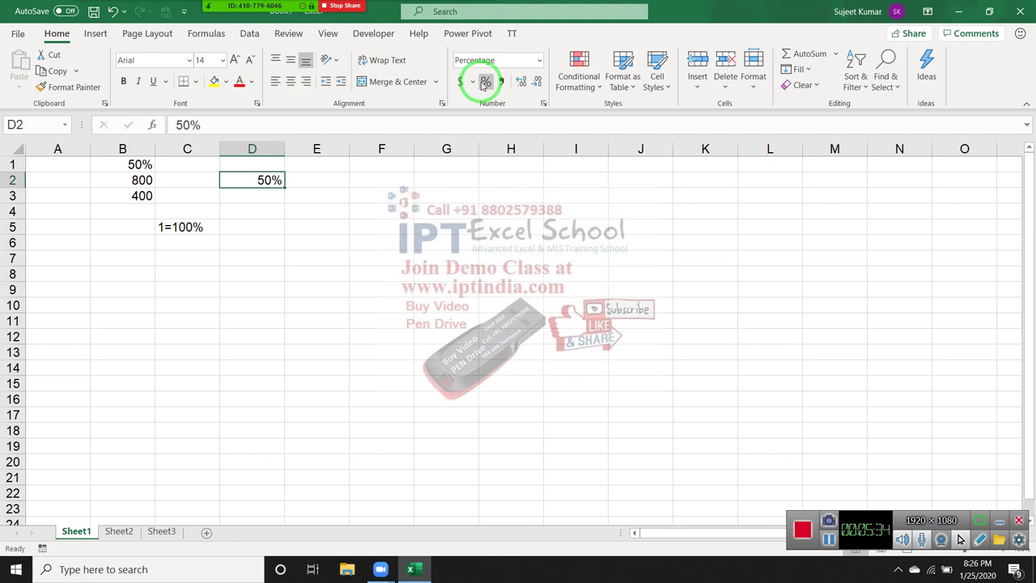
- Discard trial entries ('=no', '90') in G3, leaving it empty
click(434, 204)
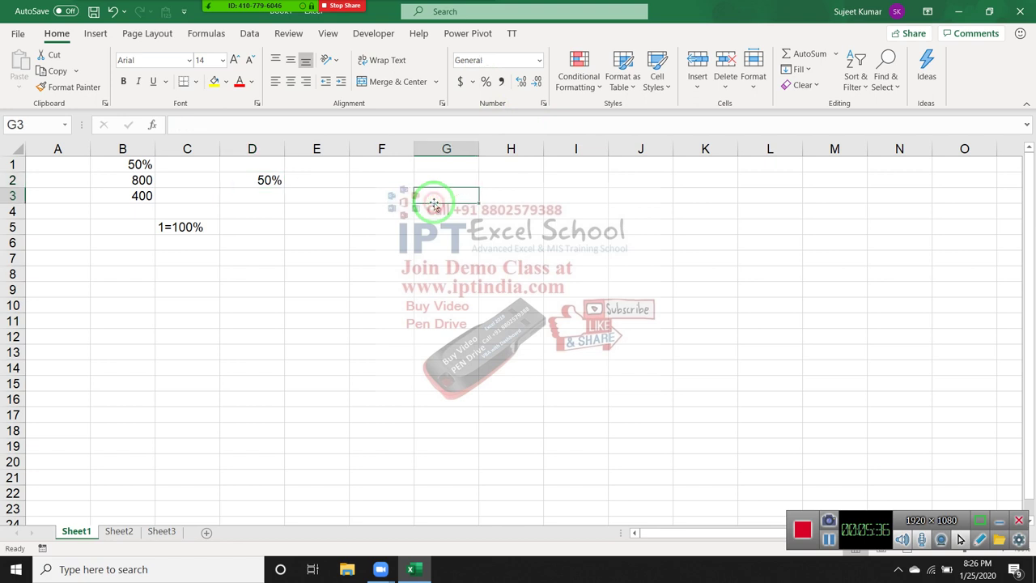
text(=no)
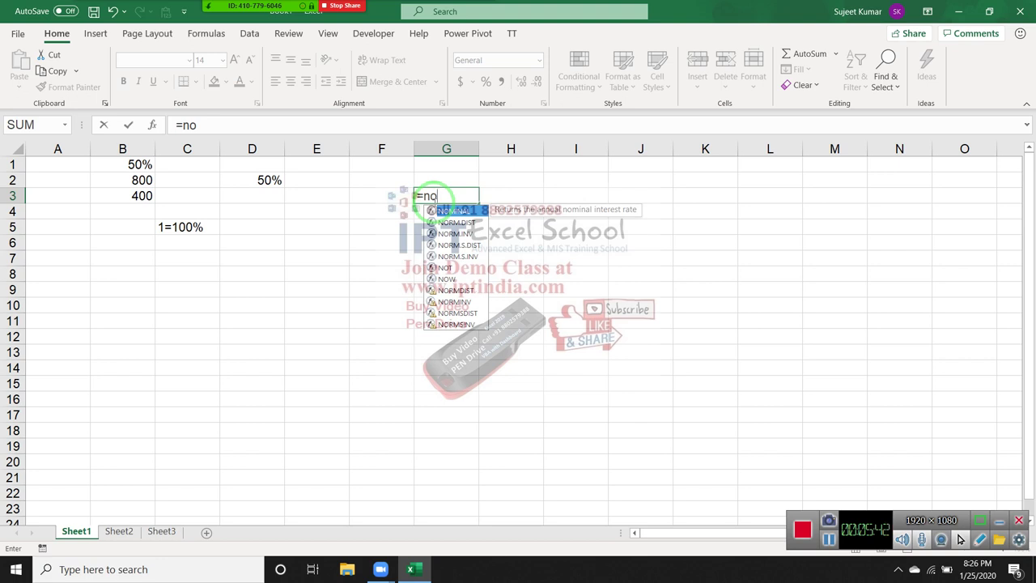
key(BackSpace)
key(BackSpace)
key(BackSpace)
text(90)
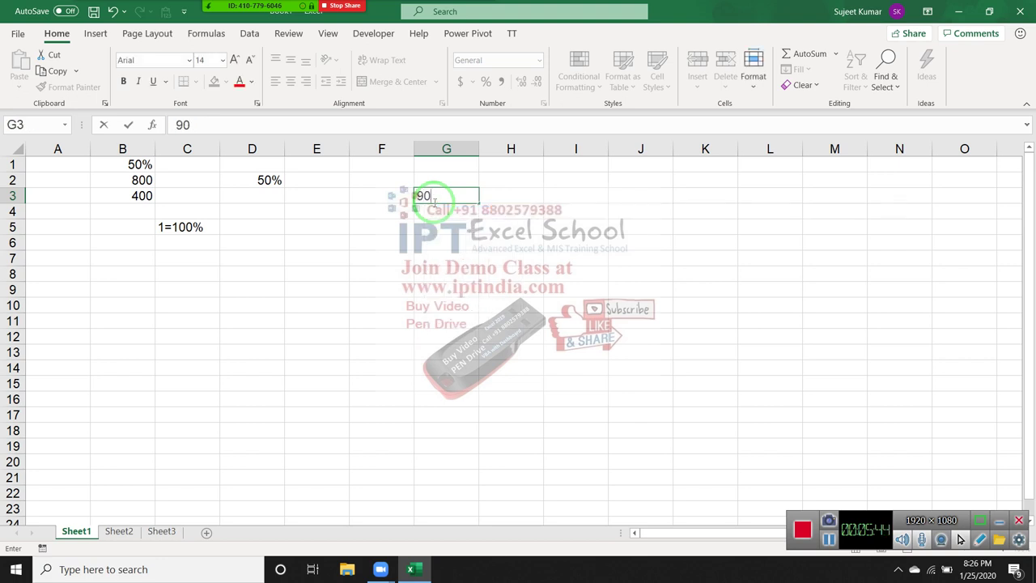
key(BackSpace)
key(BackSpace)
click(363, 229)
- Enter 180 in E3 and 185 in F3, correcting a mistyped 1850
click(346, 195)
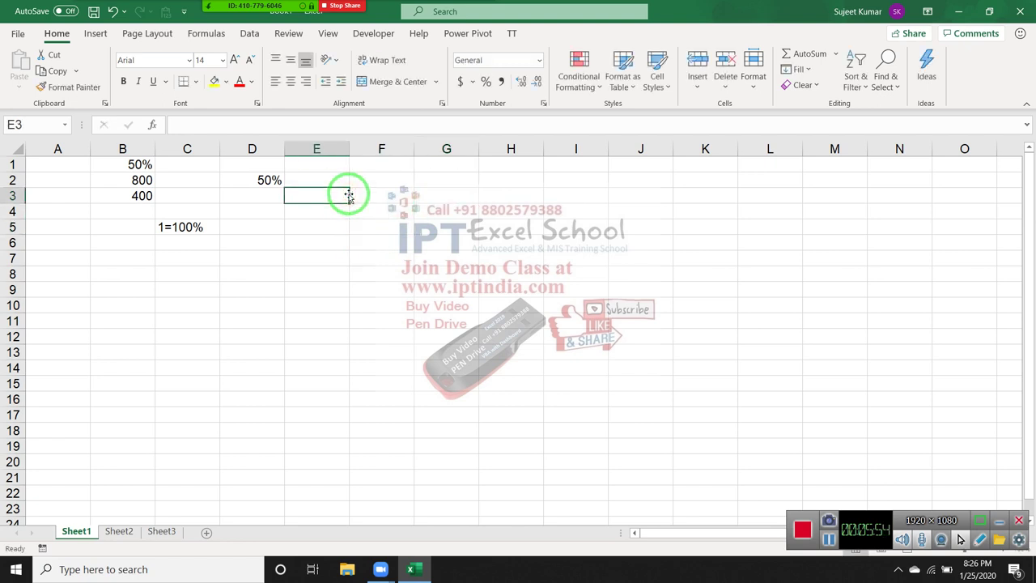
text(18)
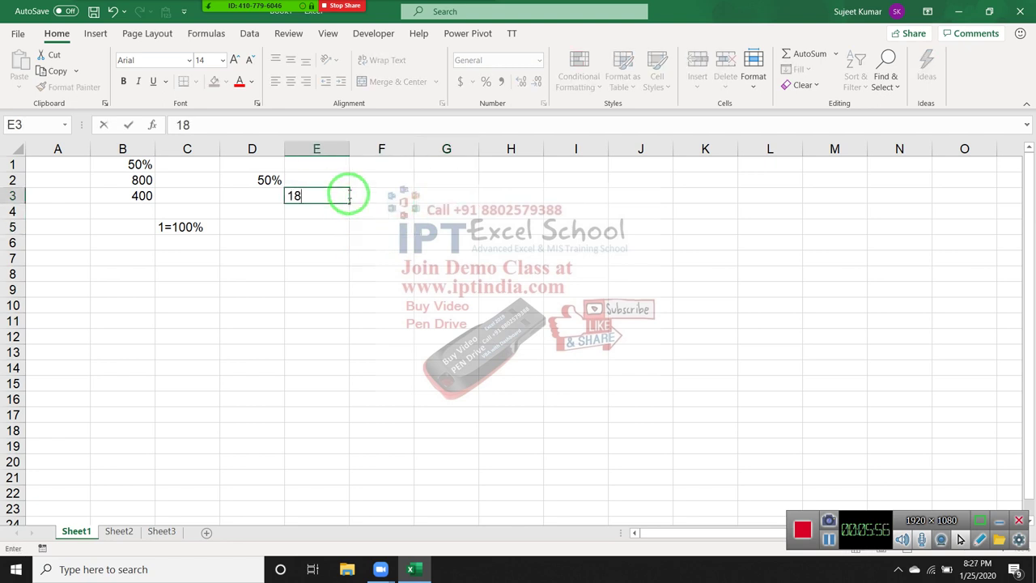
text(0)
click(351, 196)
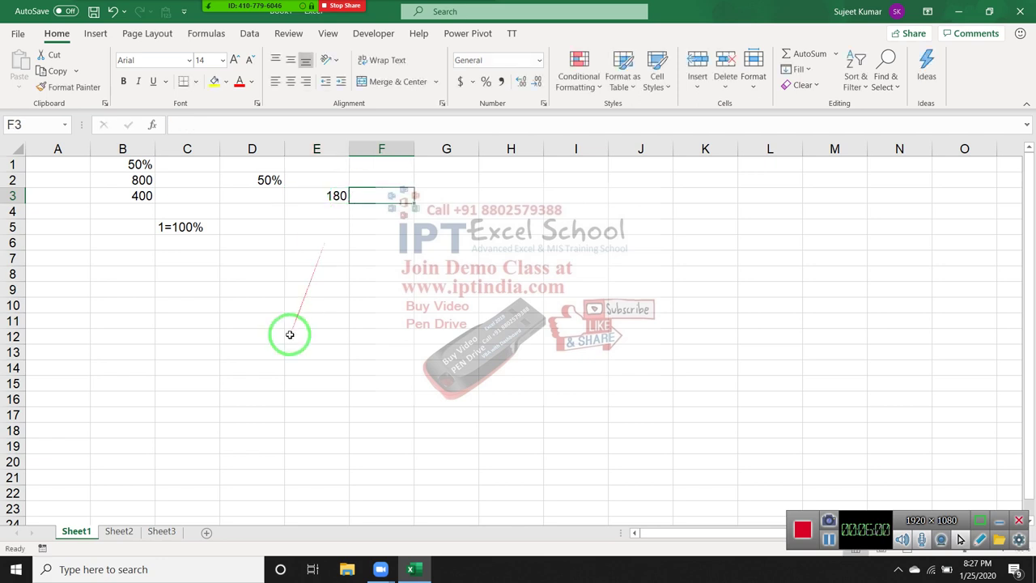
text(1)
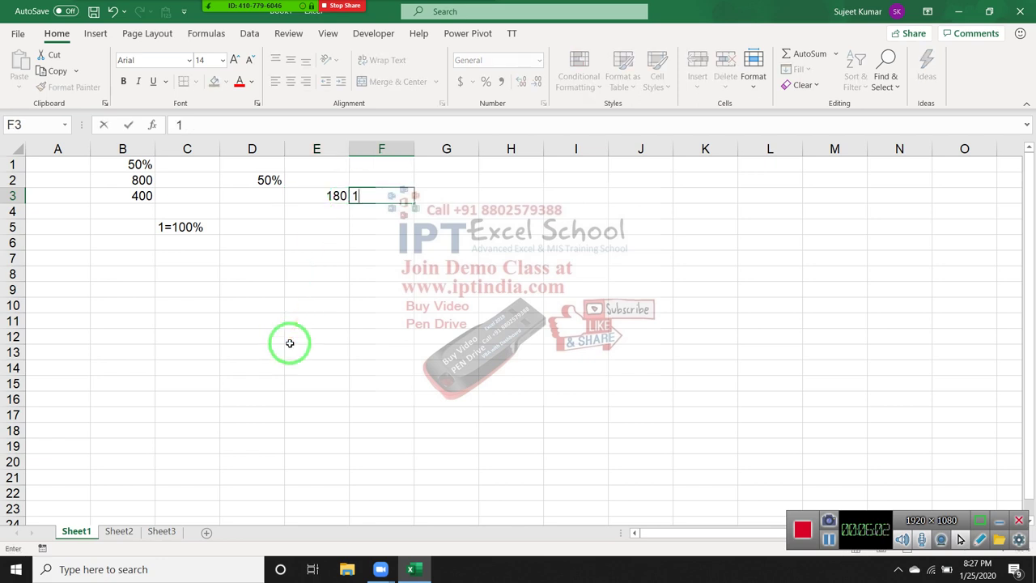
text(850)
key(BackSpace)
key(Return)
key(Up)
key(Right)
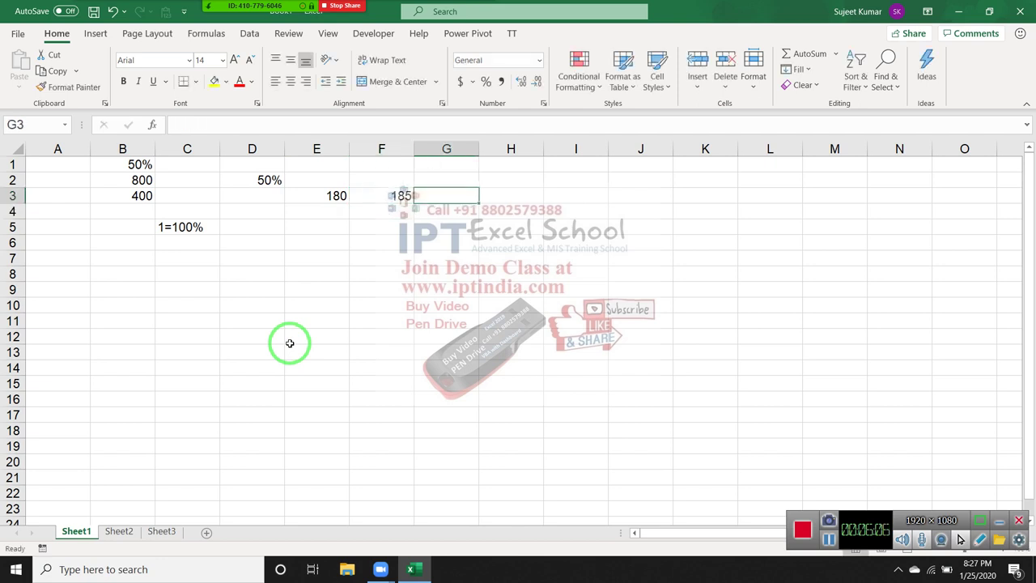
key(Up)
key(Left)
key(Left)
key(Down)
key(Right)
key(Right)
- Enter the formula =(F3-E3)/F3 in G3
text(=)
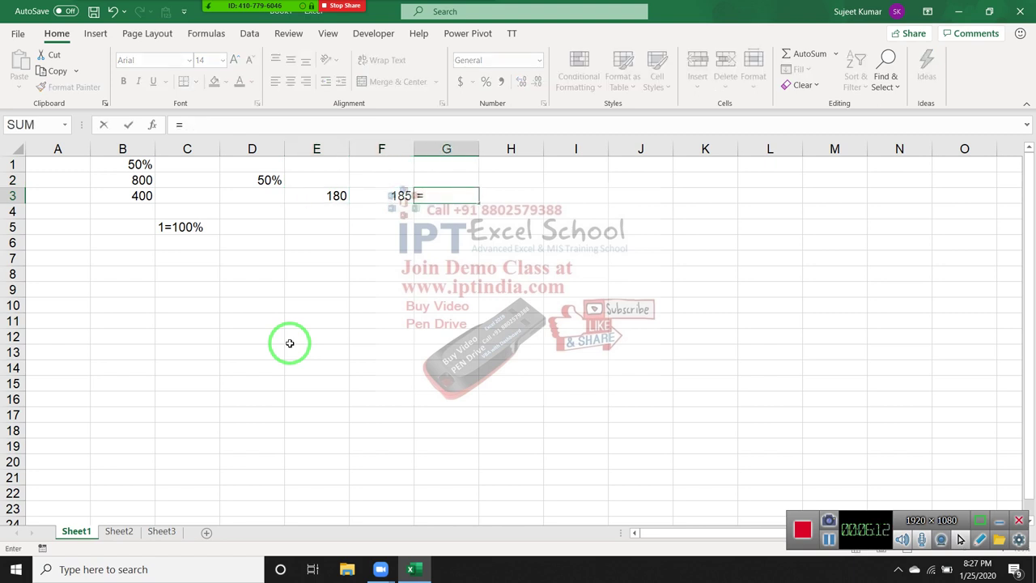
key(Left)
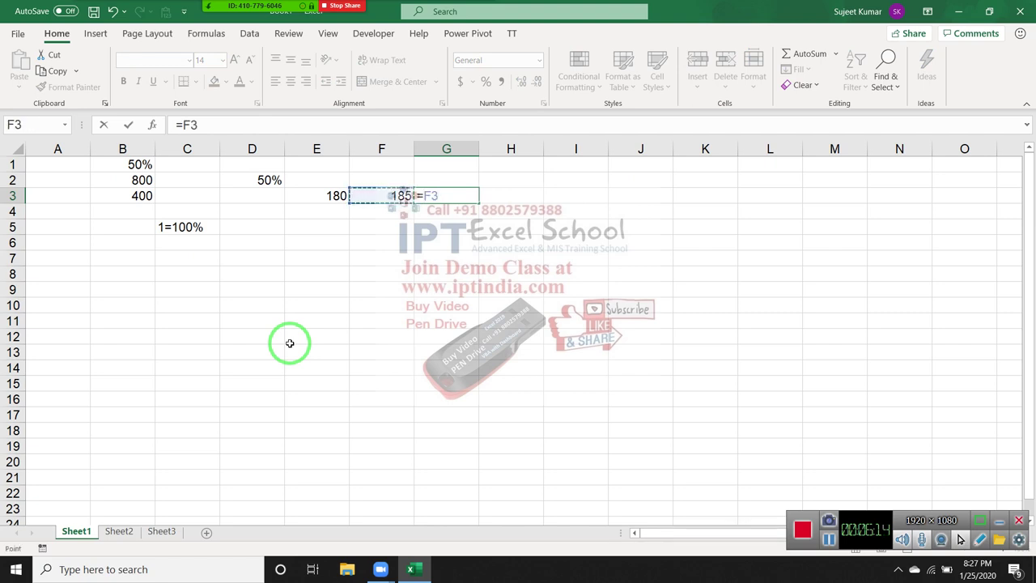
key(BackSpace)
key(BackSpace)
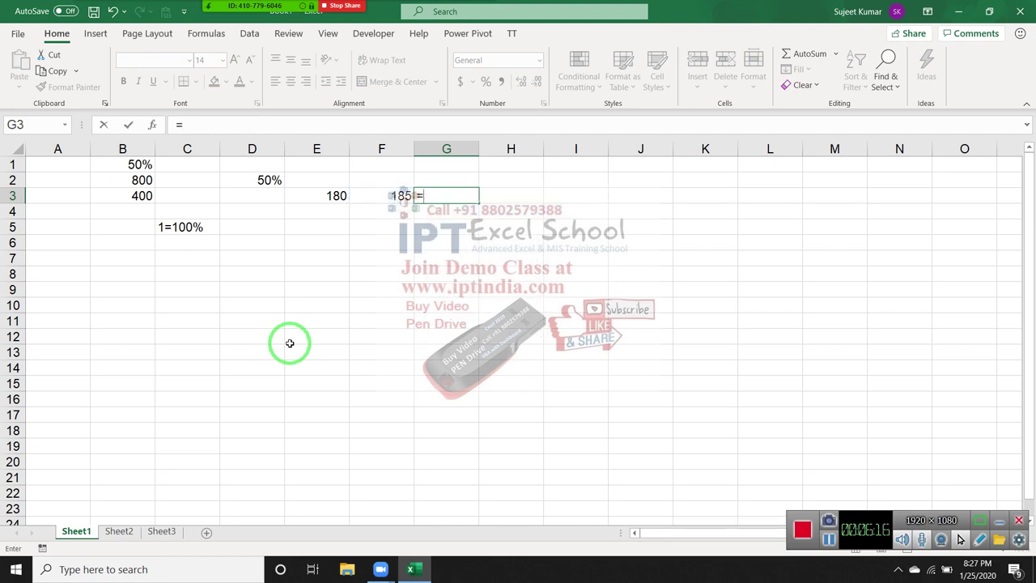
text(()
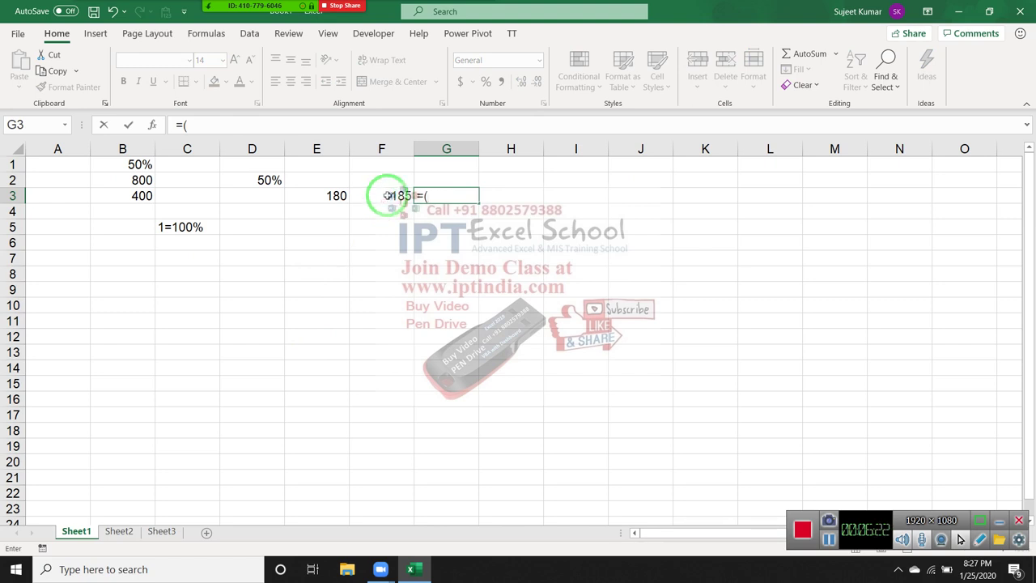
click(388, 195)
text(-)
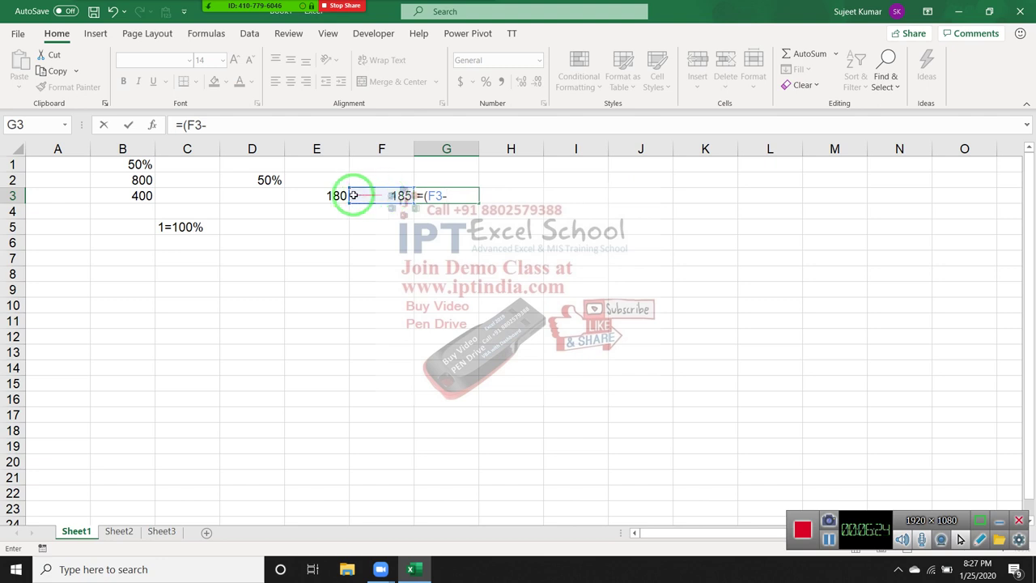
click(323, 195)
text())
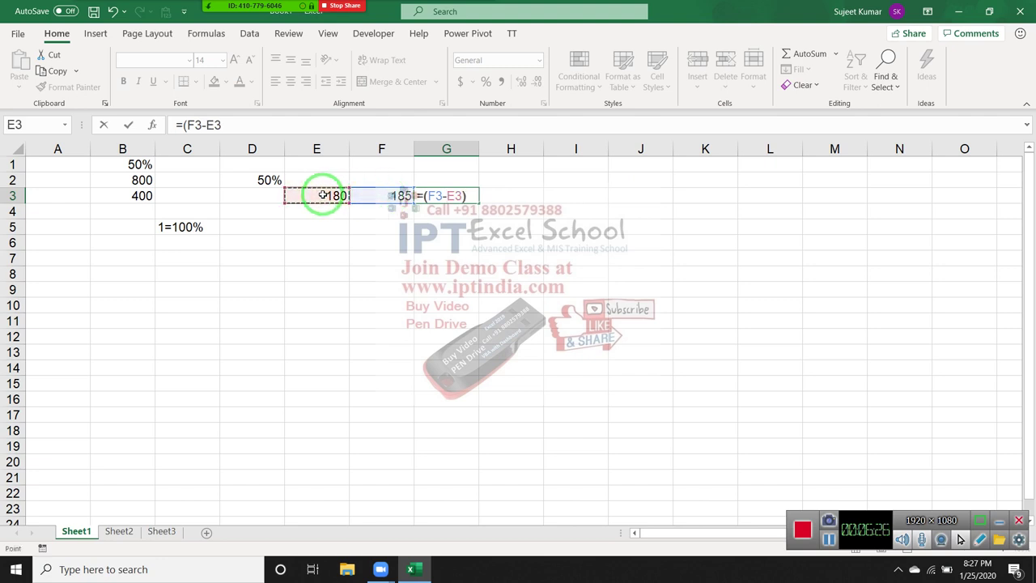
text(/)
click(386, 196)
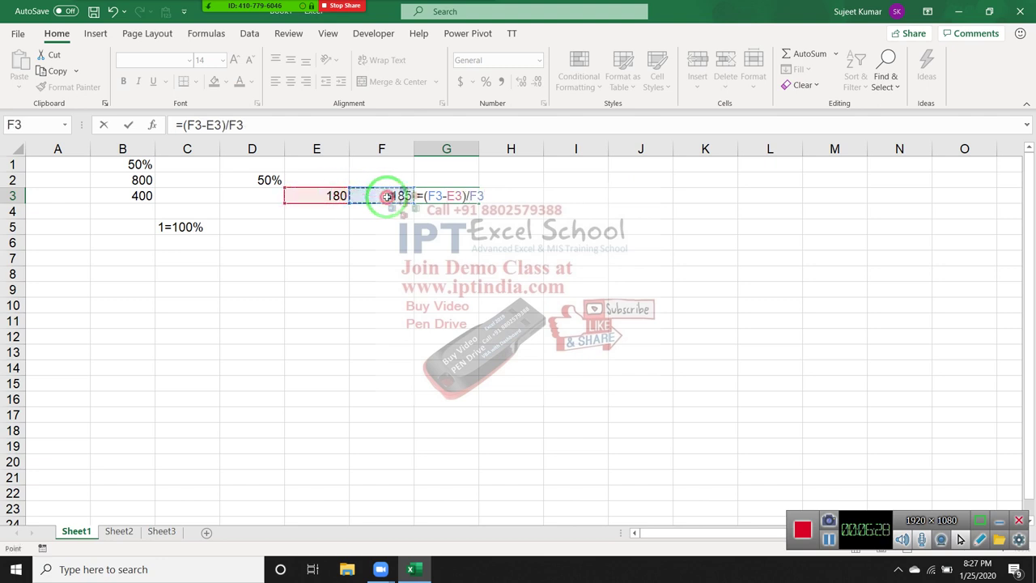
key(Return)
- Format G3 as a percentage so it shows 3%
key(Up)
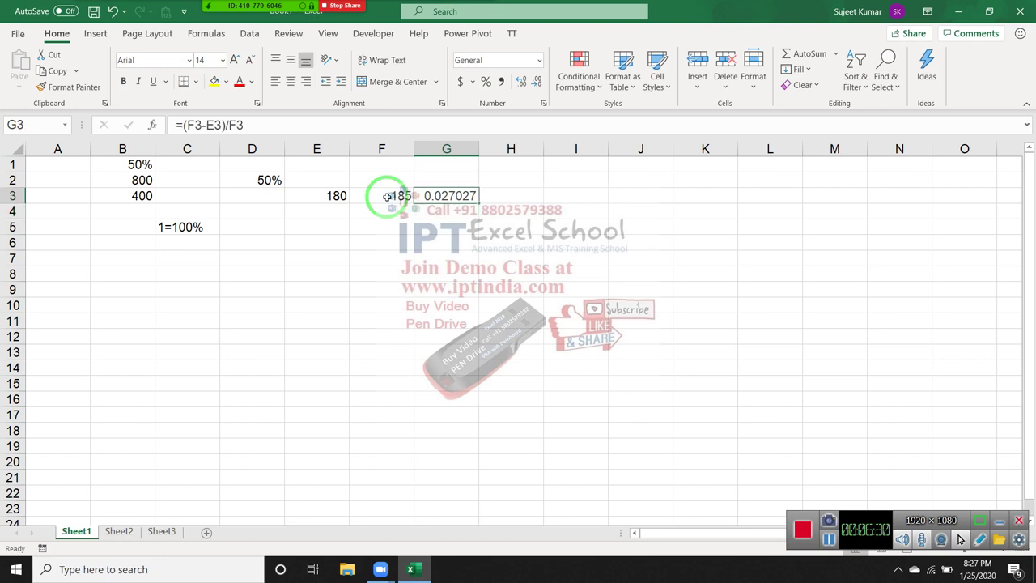
click(487, 82)
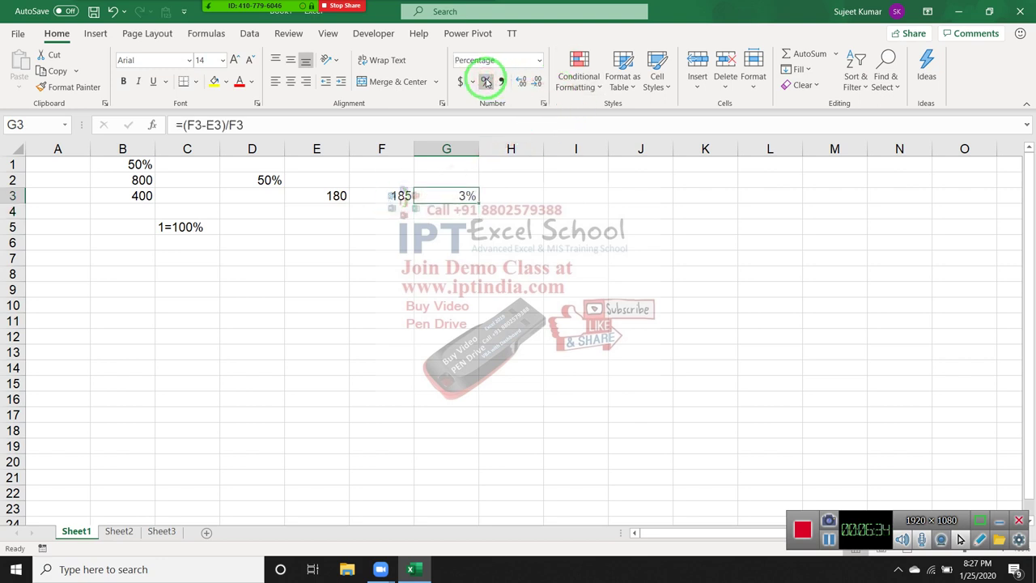
click(535, 85)
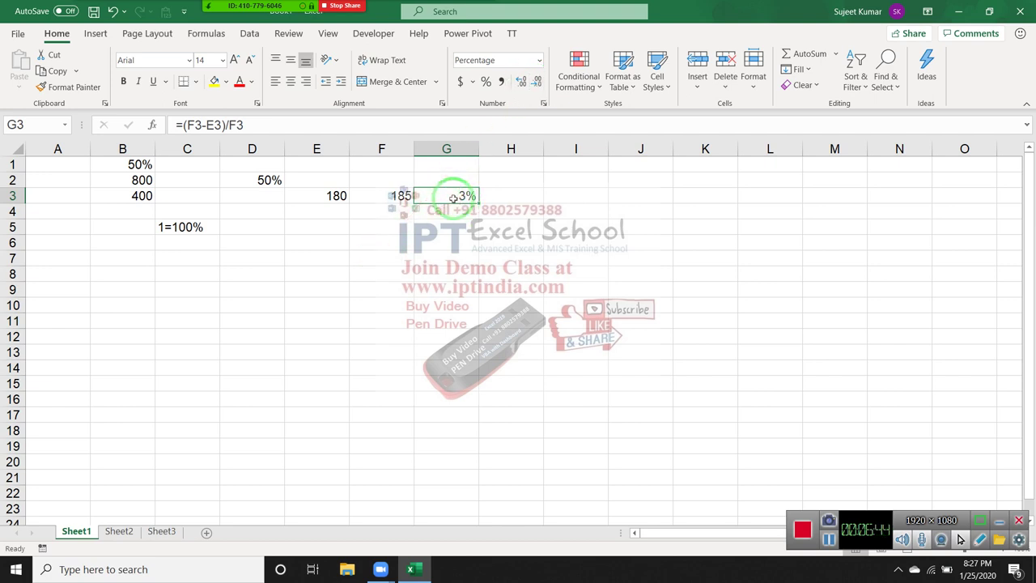
double_click(454, 197)
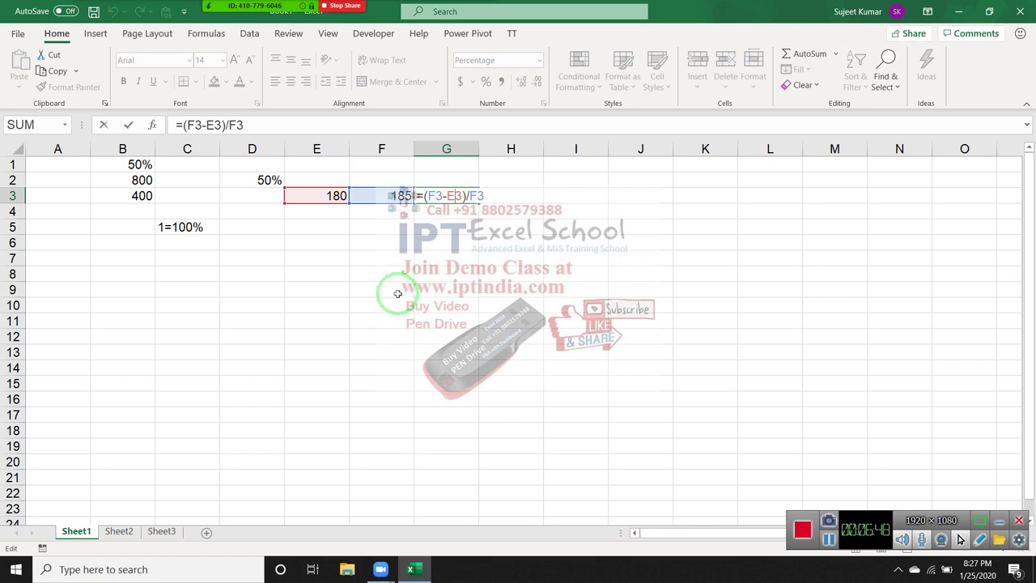
key(ctrl+Return)
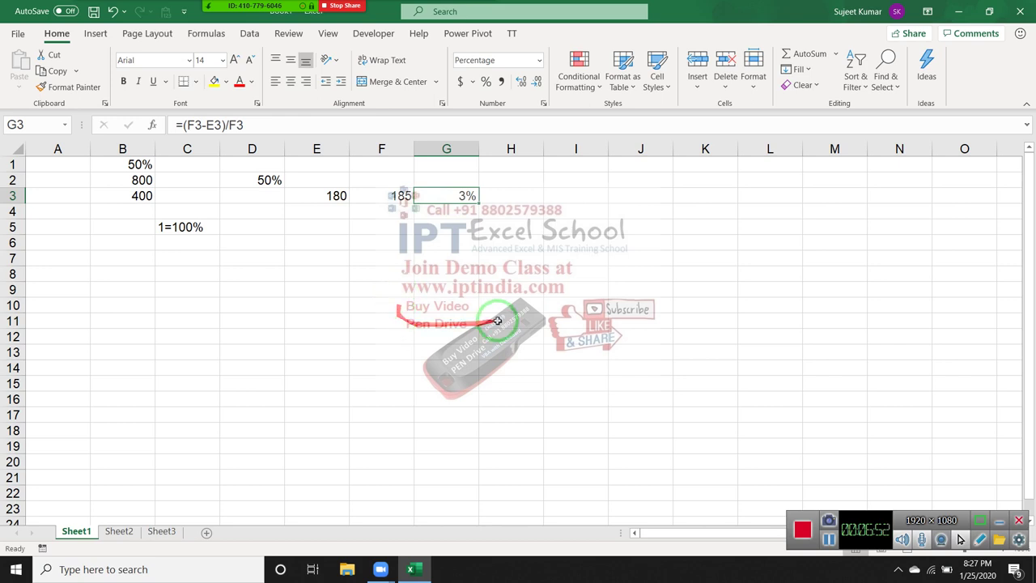
click(461, 196)
double_click(460, 195)
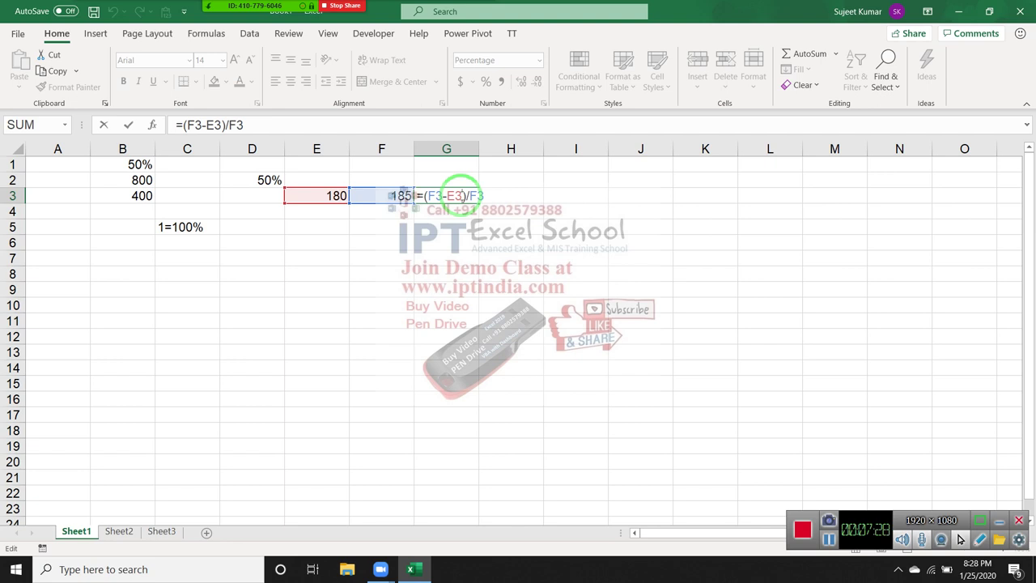
key(Return)
click(462, 195)
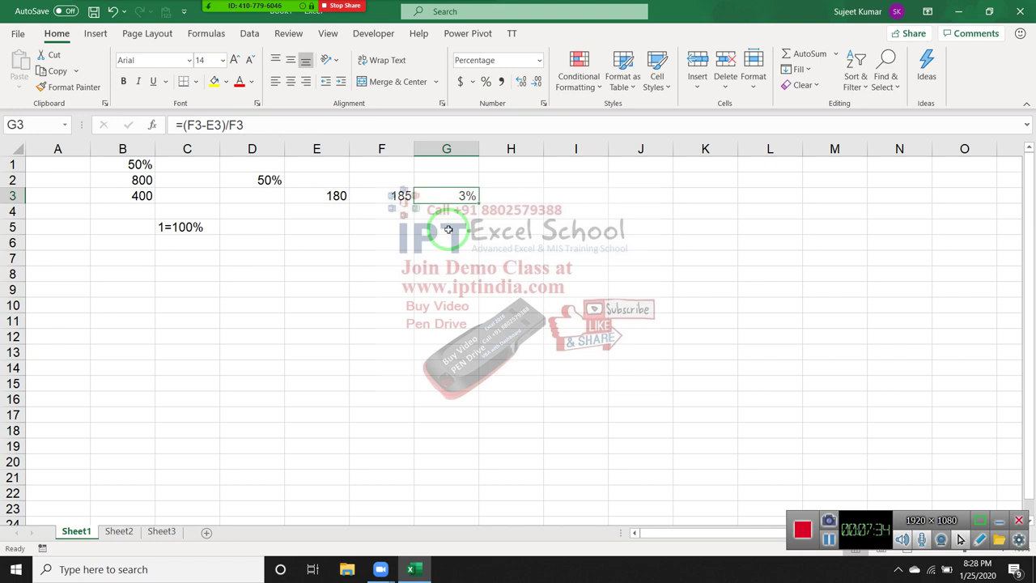
key(Left)
key(Down)
key(Down)
key(Up)
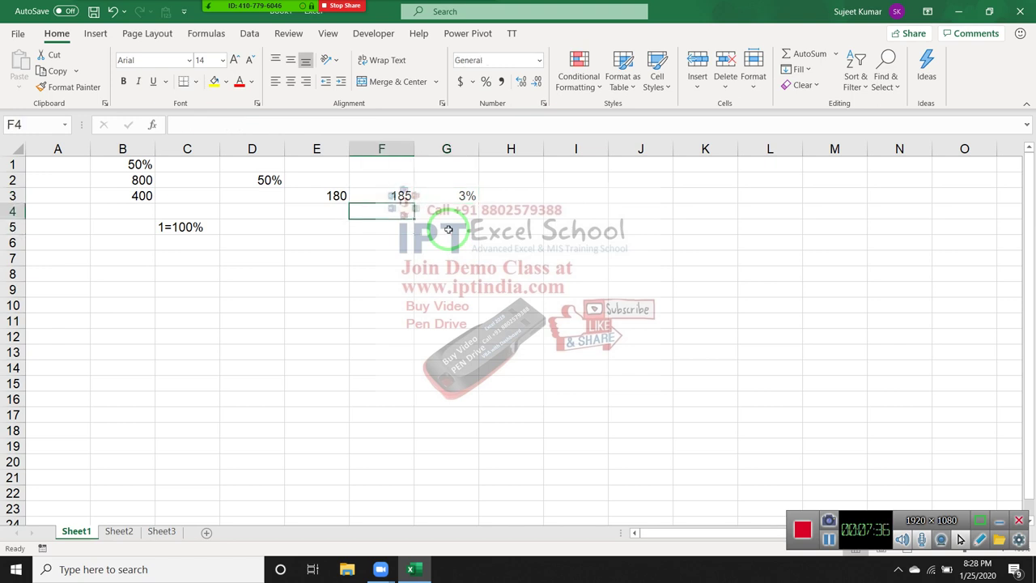
key(Up)
key(Left)
key(Left)
key(Right)
key(Right)
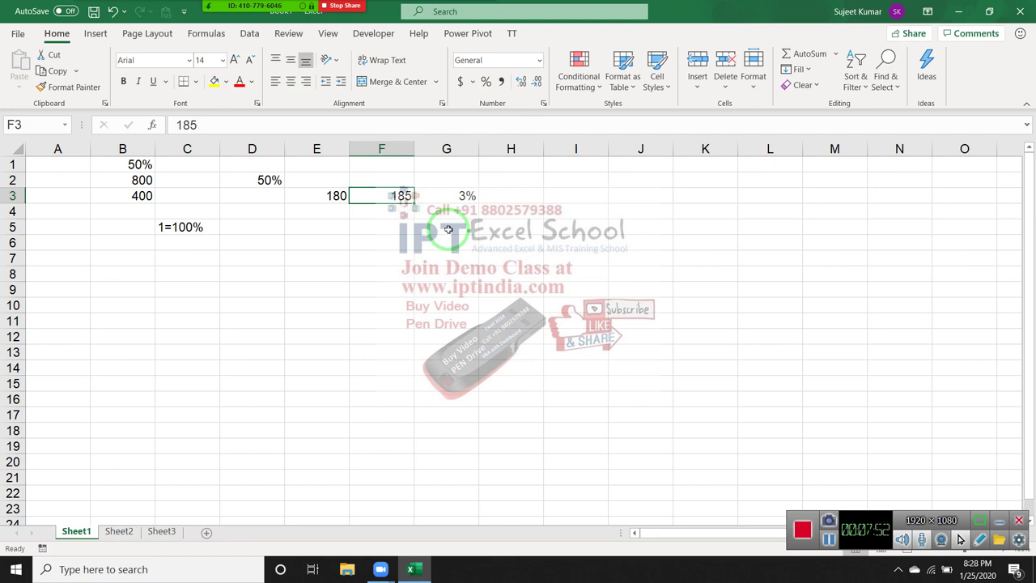
click(463, 197)
double_click(463, 197)
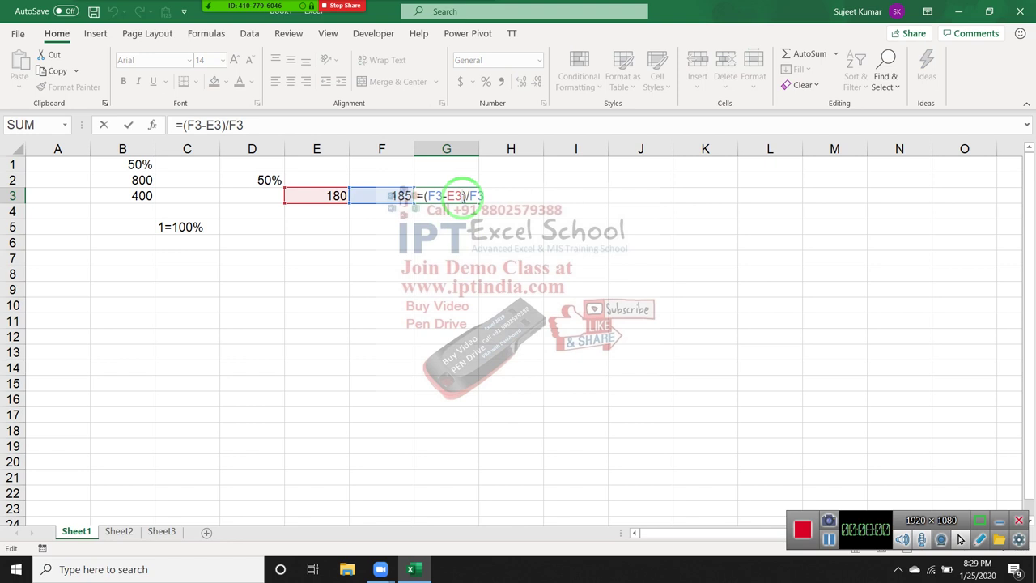
key(Return)
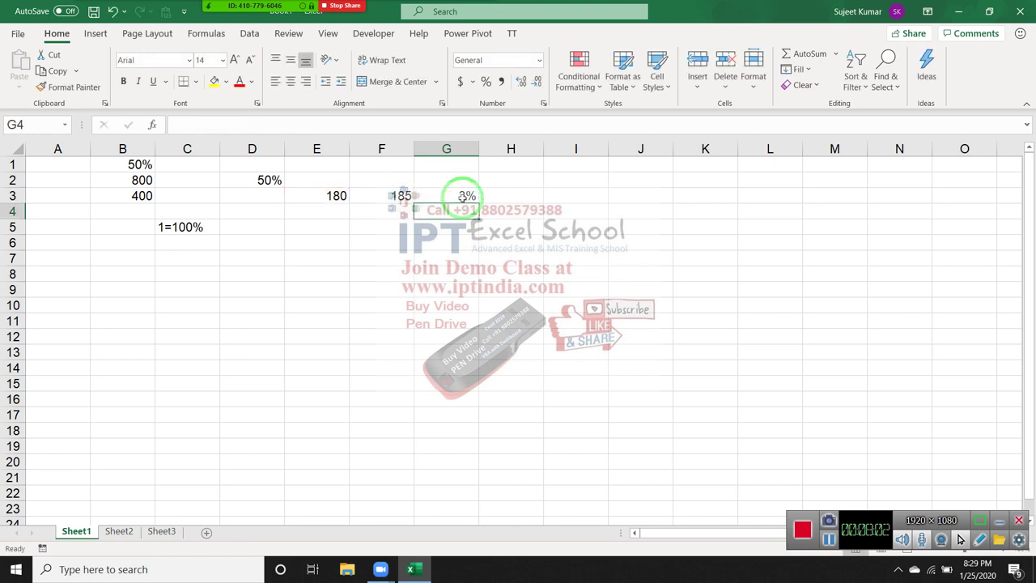
key(Down)
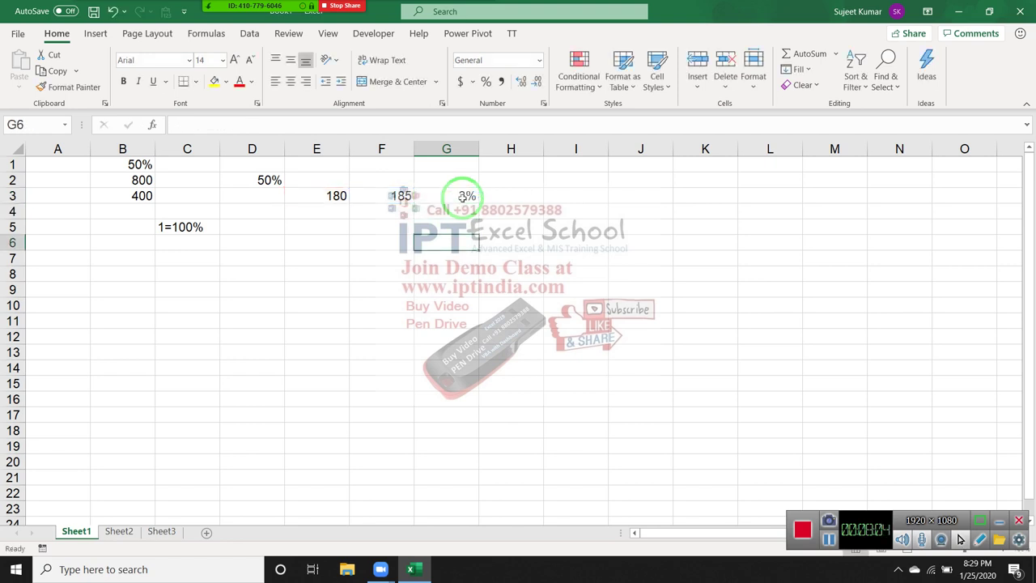
click(462, 191)
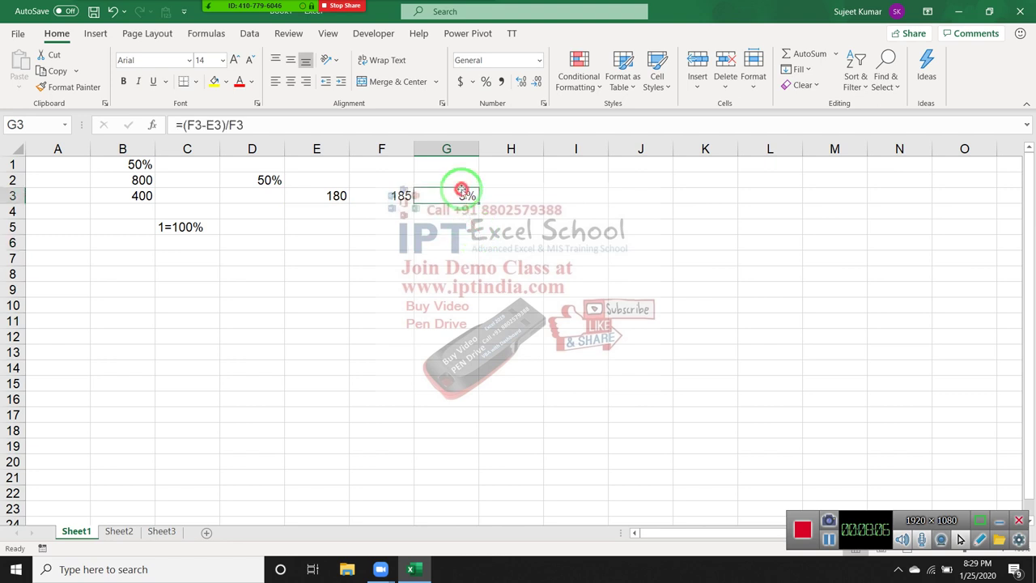
double_click(461, 191)
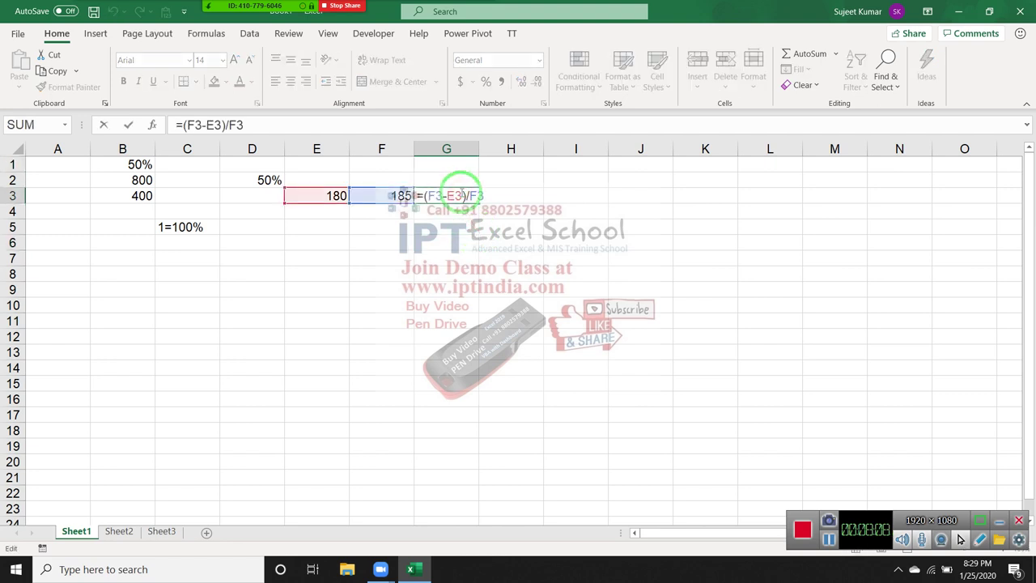
key(Return)
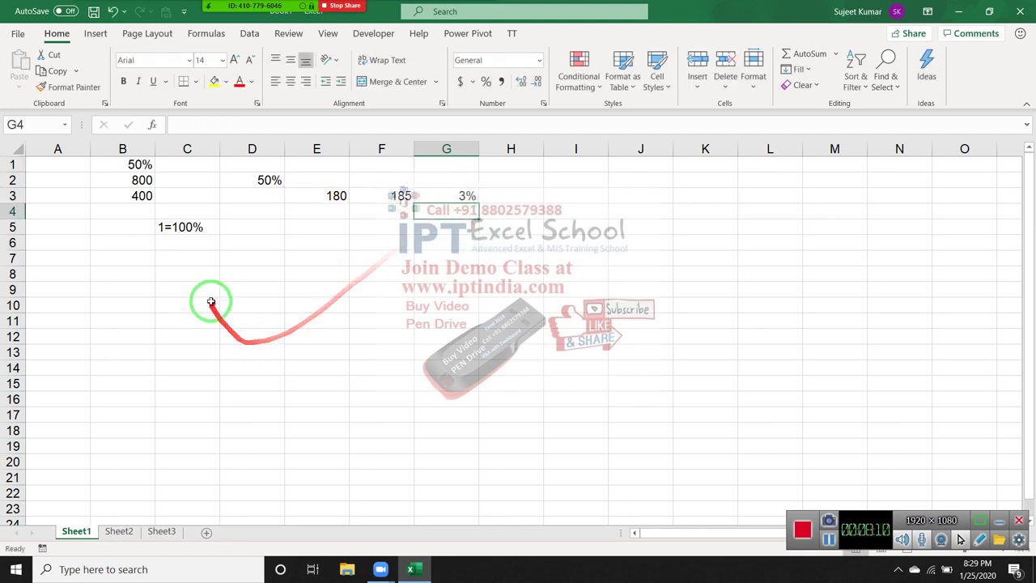
click(232, 298)
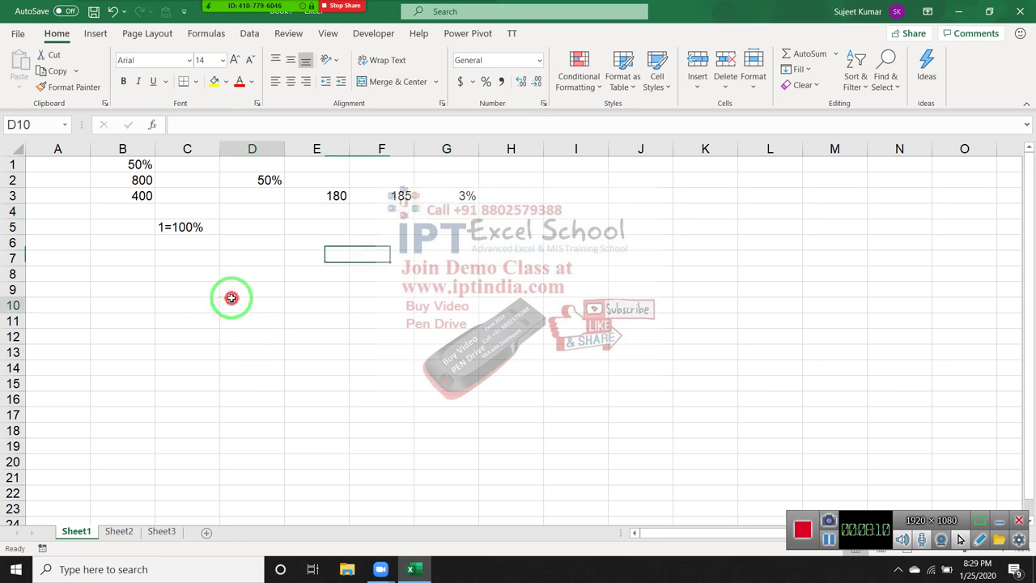
click(224, 223)
- Enter 0.5 in D3 and apply Percent Style so it reads 50%
click(270, 180)
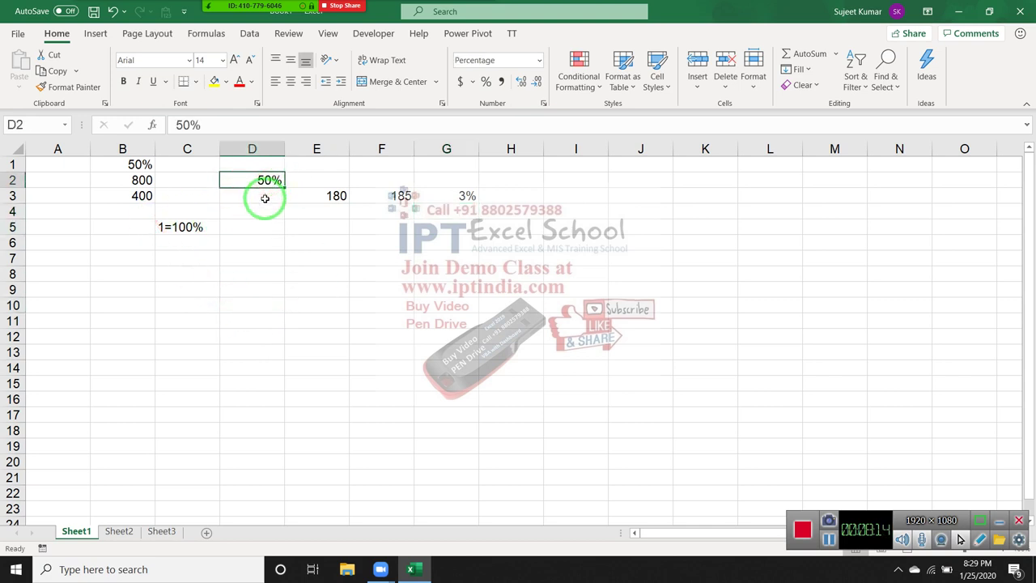
click(264, 202)
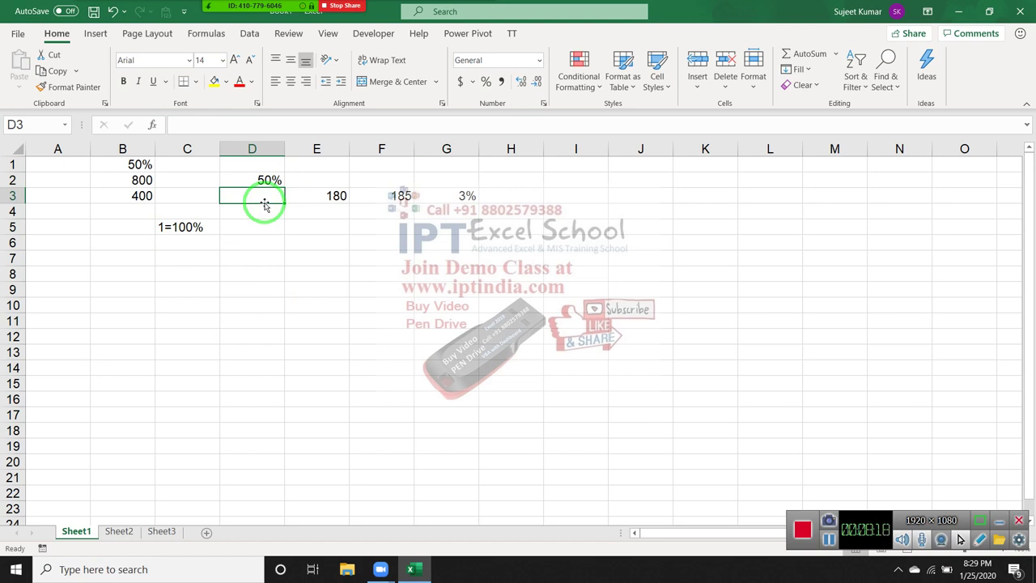
text(0.)
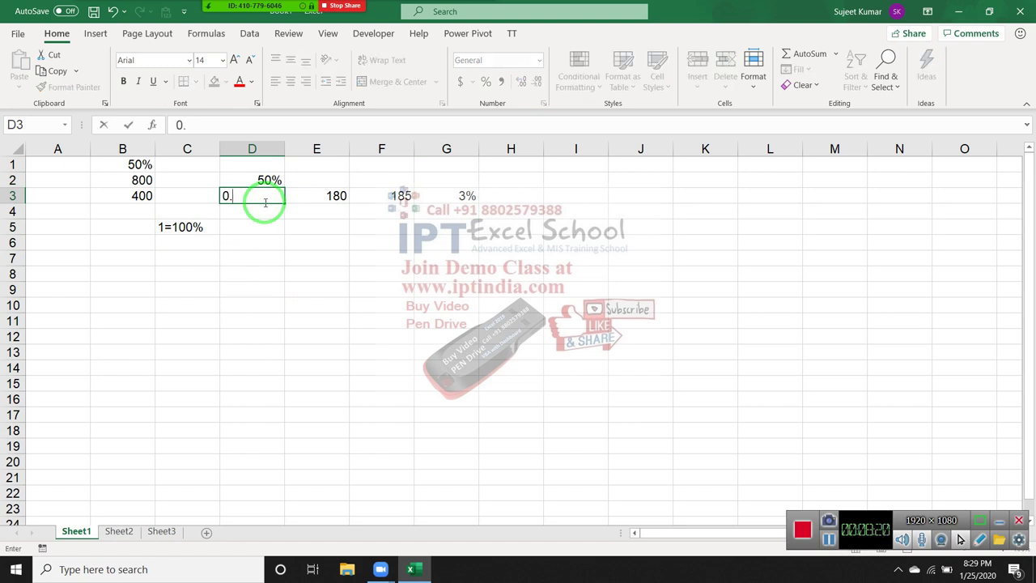
text(50)
key(Return)
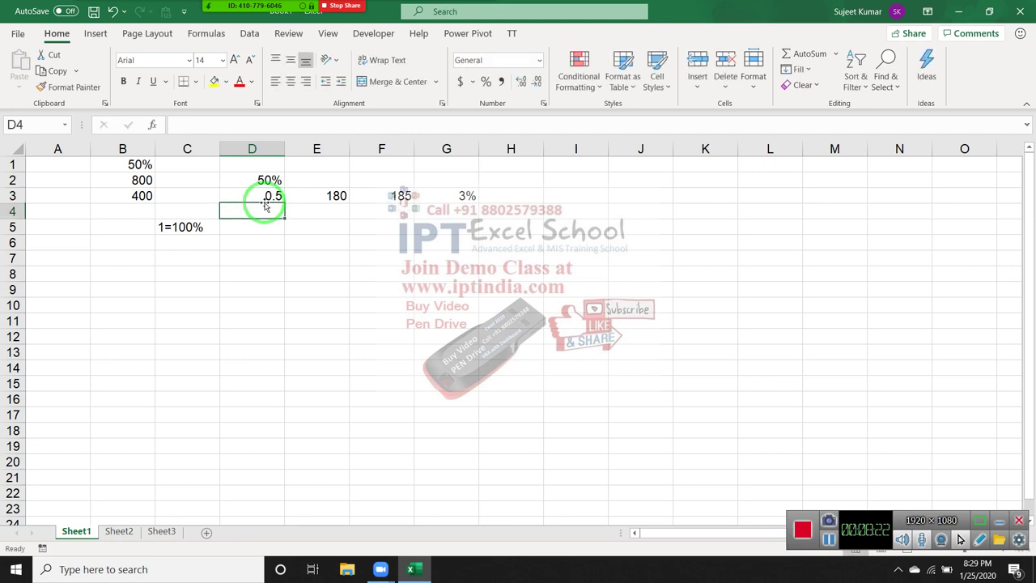
click(264, 202)
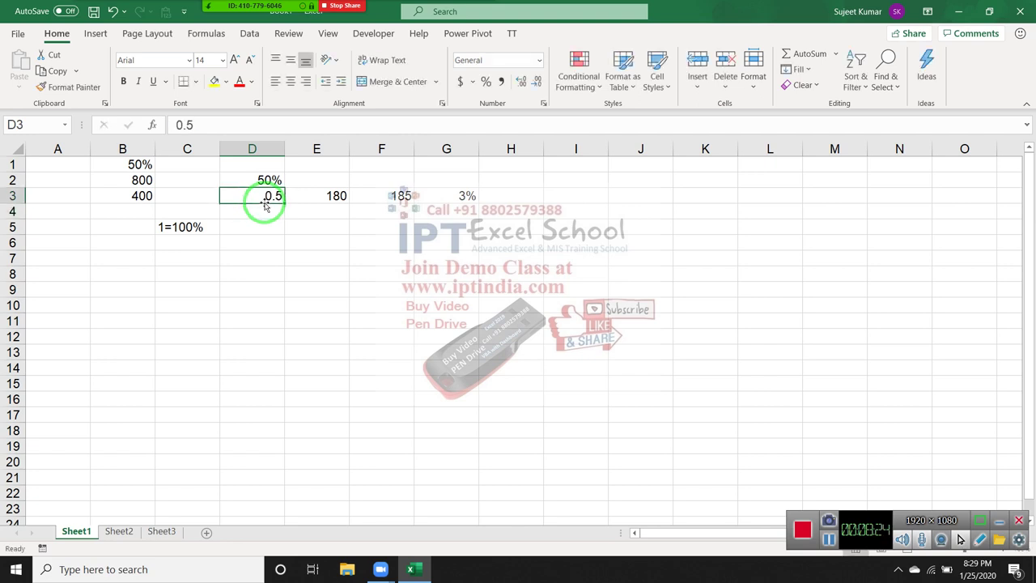
click(486, 82)
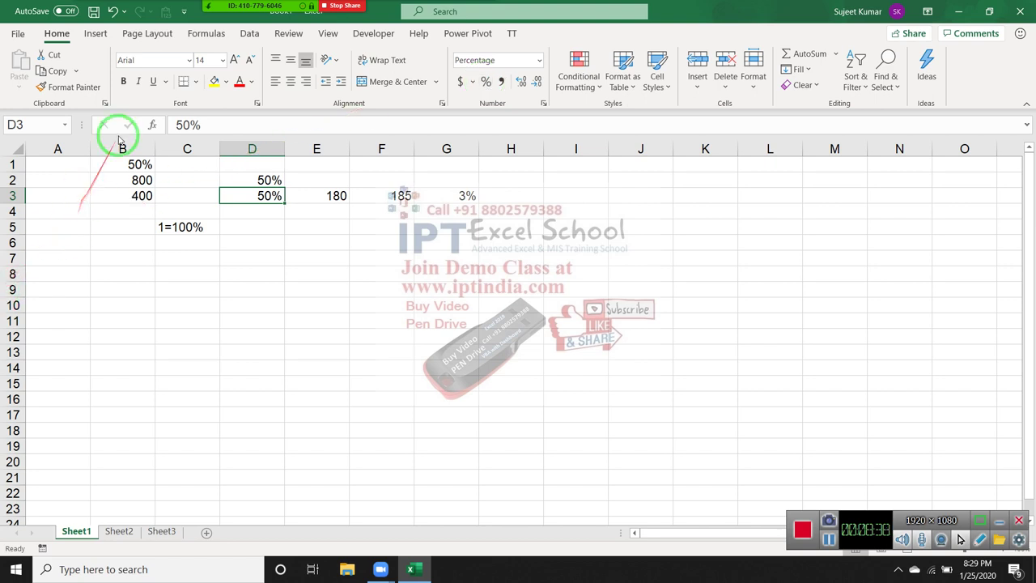
- Clear all content from columns B through H
drag(134, 148, 498, 195)
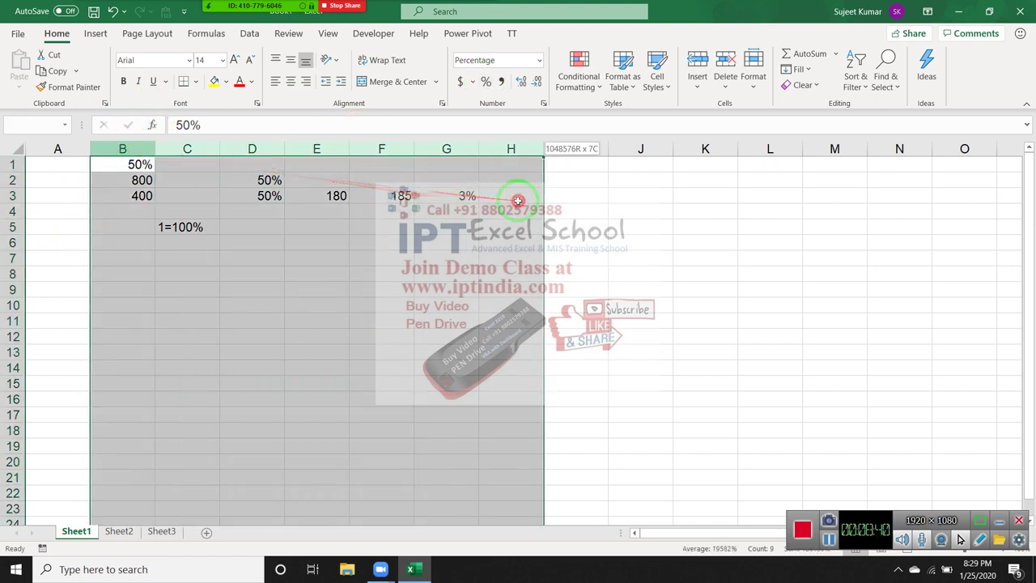
key(Delete)
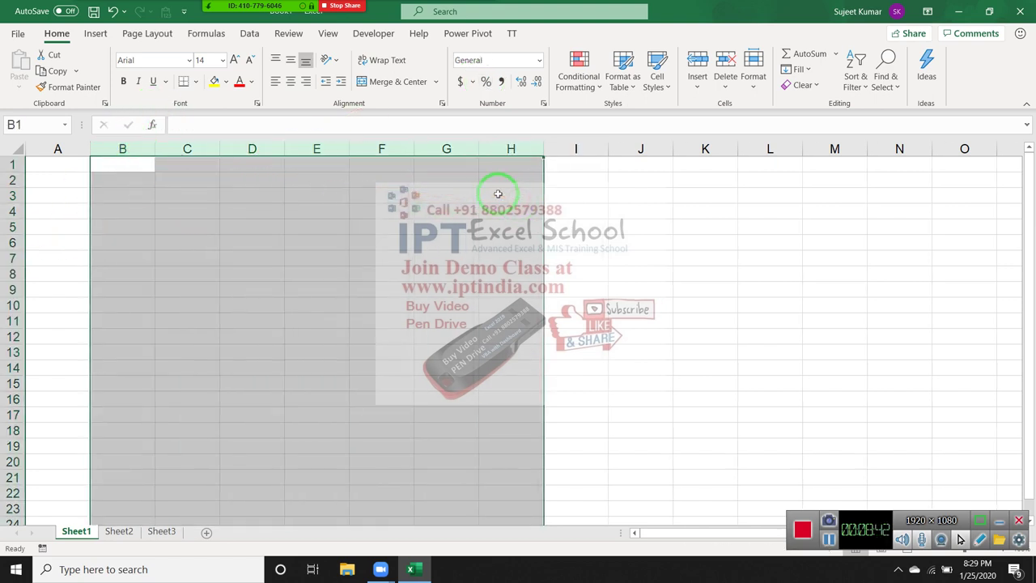
key(Down)
key(Down)
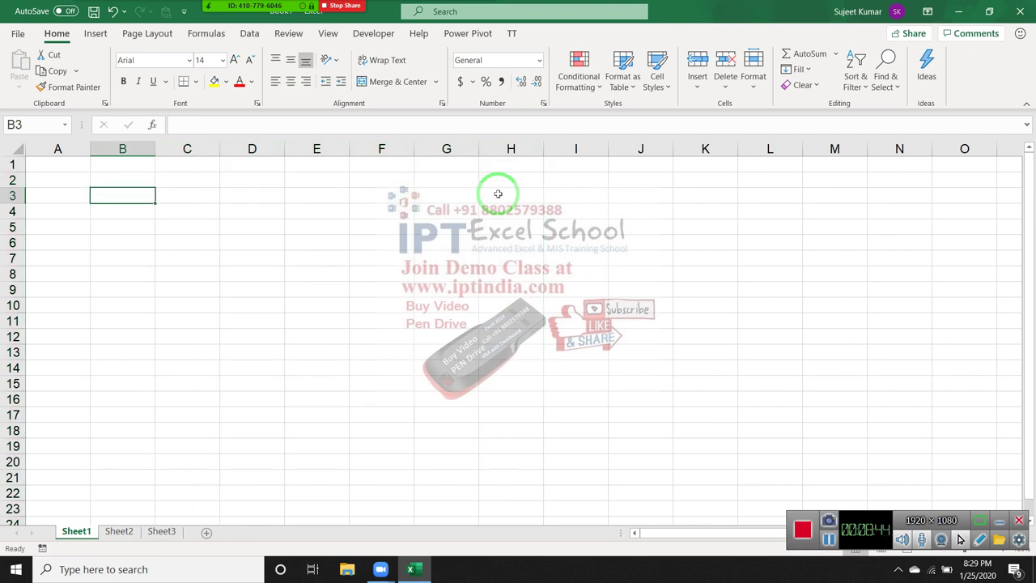
- Enter 2.5 in B3 and give it the Fraction format as halves, showing 2 1/2
text(2.5)
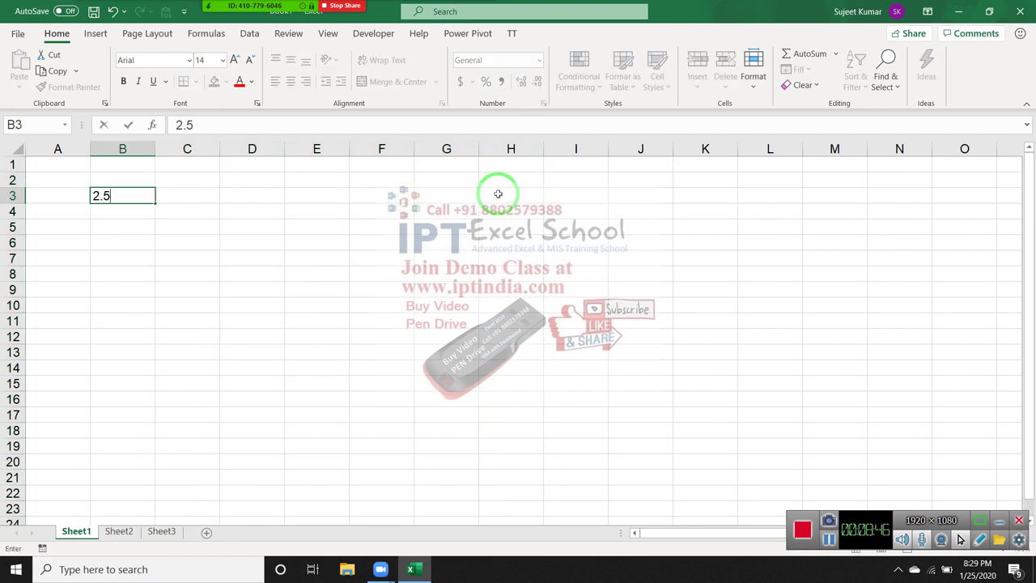
key(Return)
key(Up)
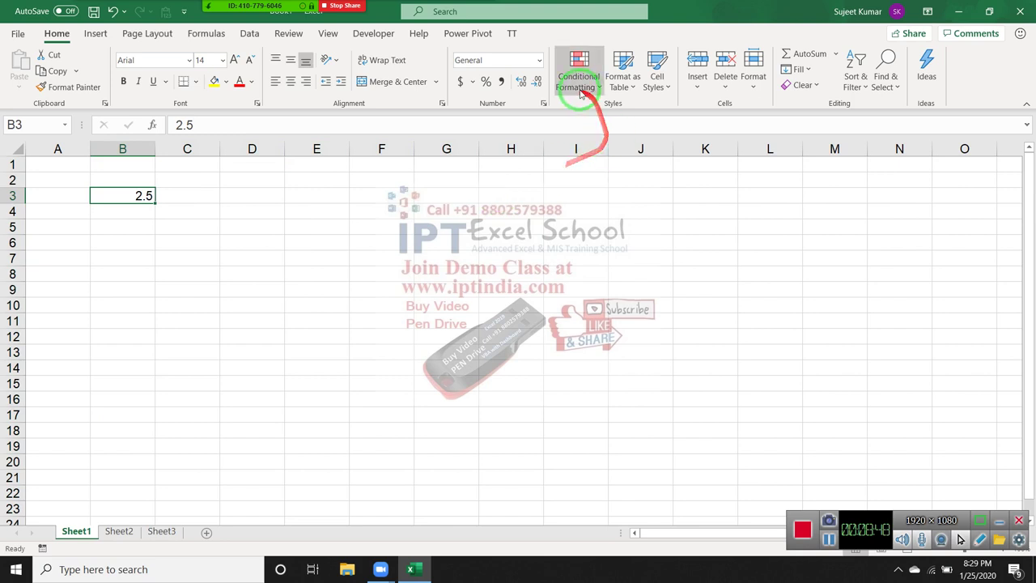
click(542, 103)
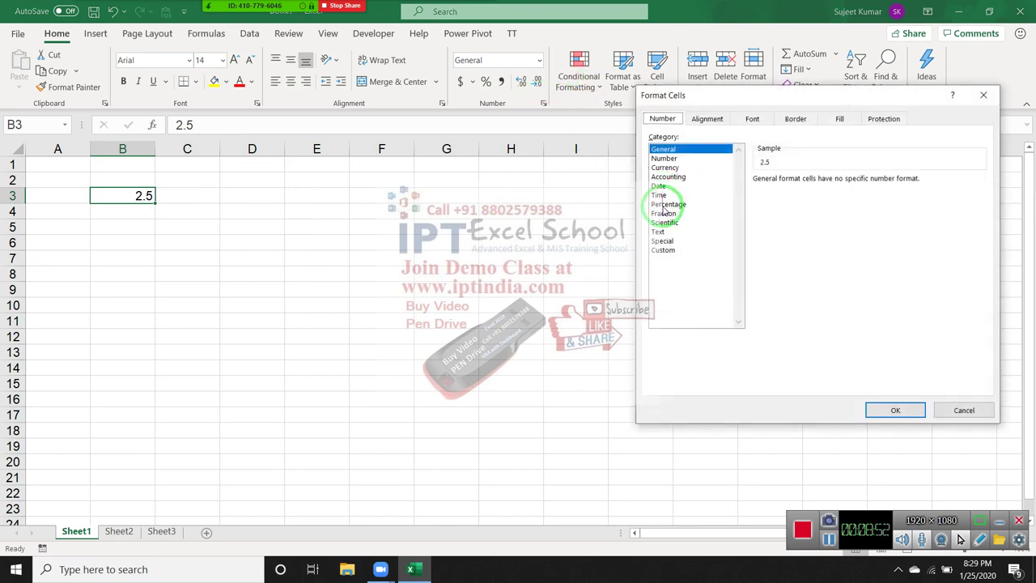
click(664, 214)
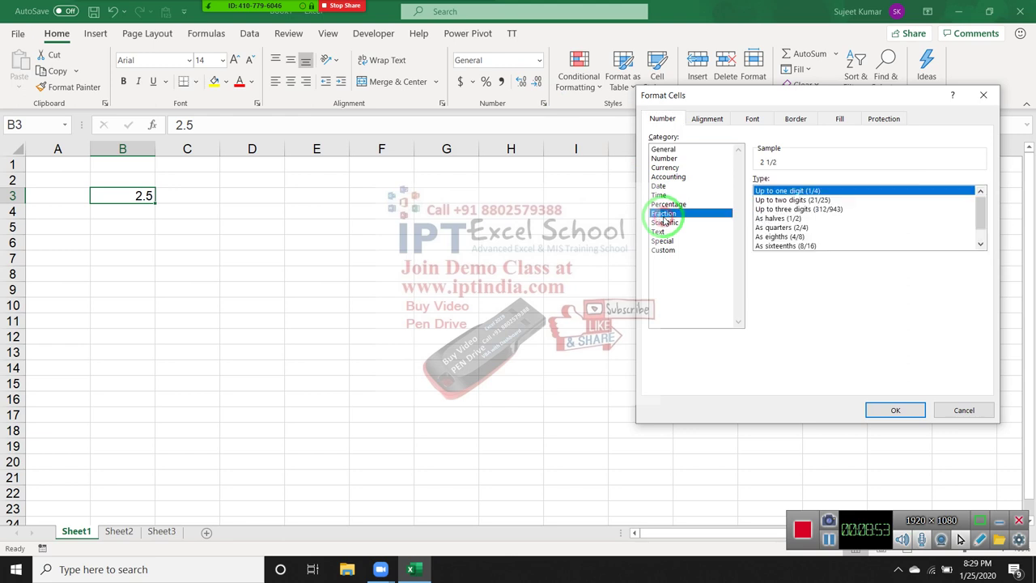
click(791, 218)
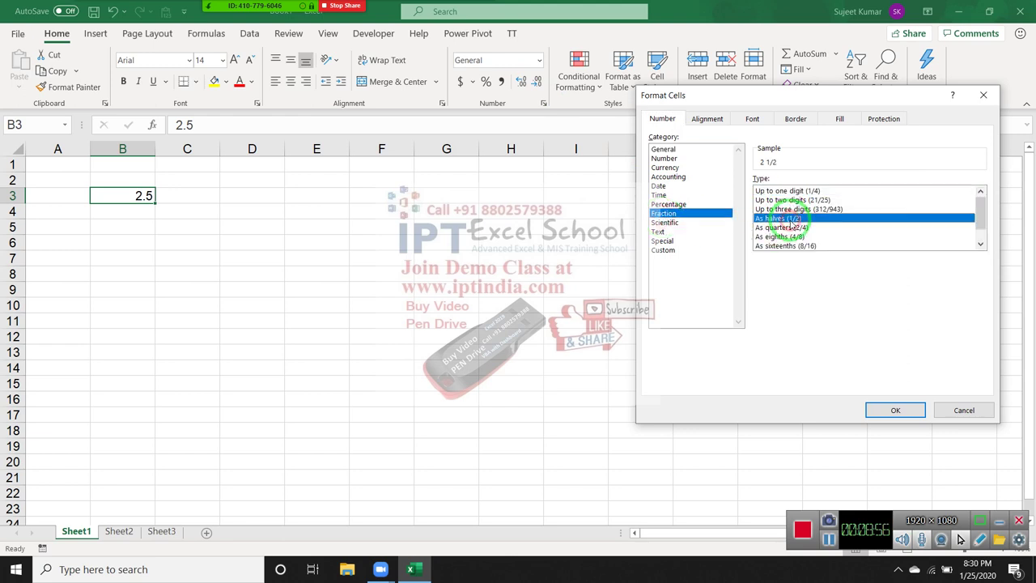
click(891, 410)
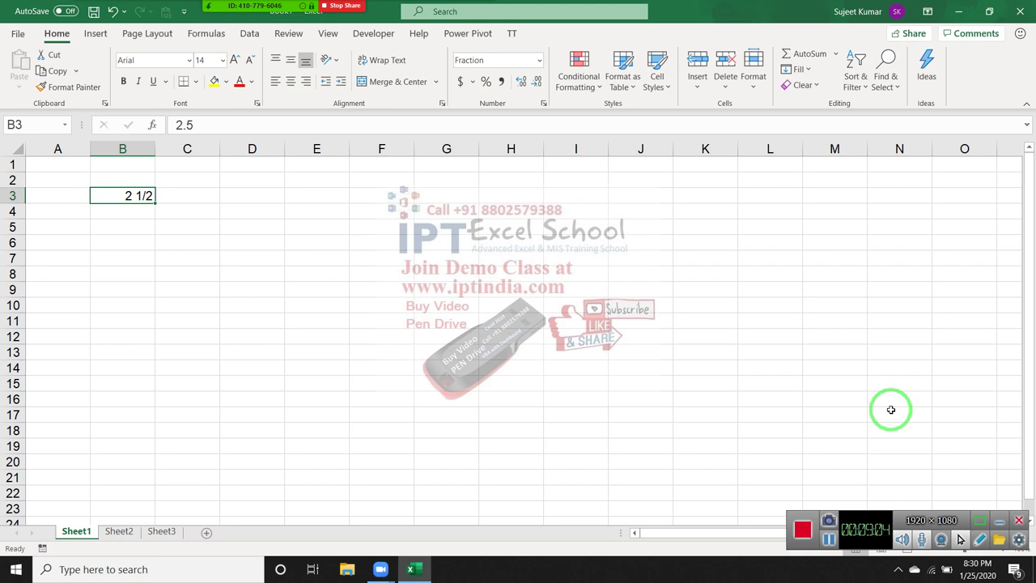
- In Format Cells for B4, try the Fraction category, then switch to Text and confirm
key(Down)
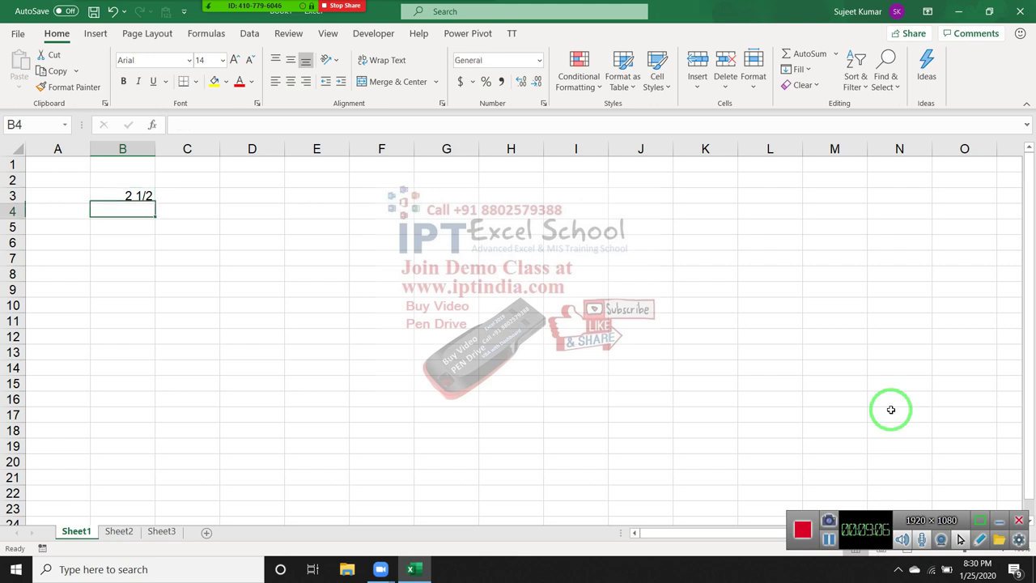
key(Up)
key(Down)
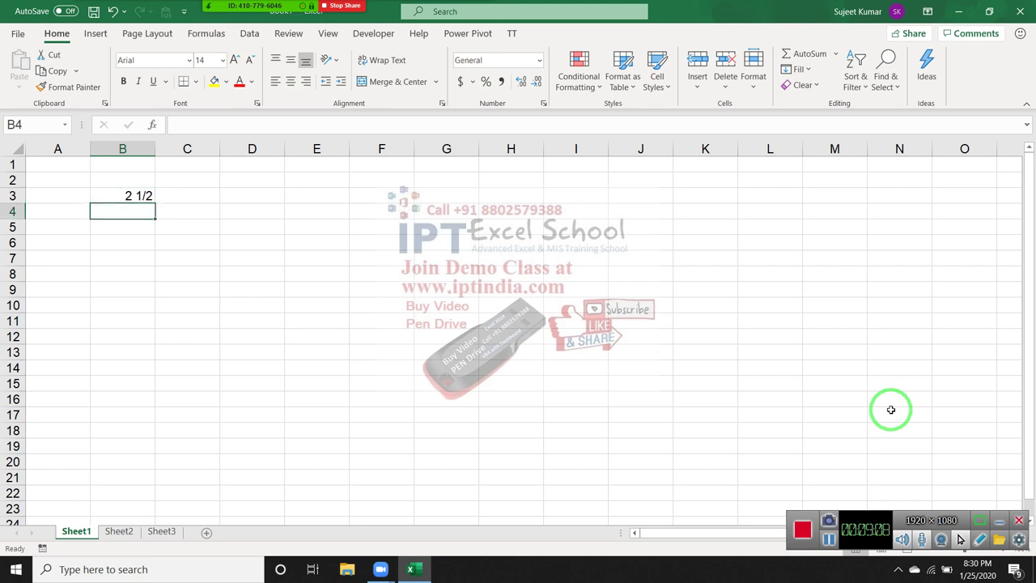
click(545, 105)
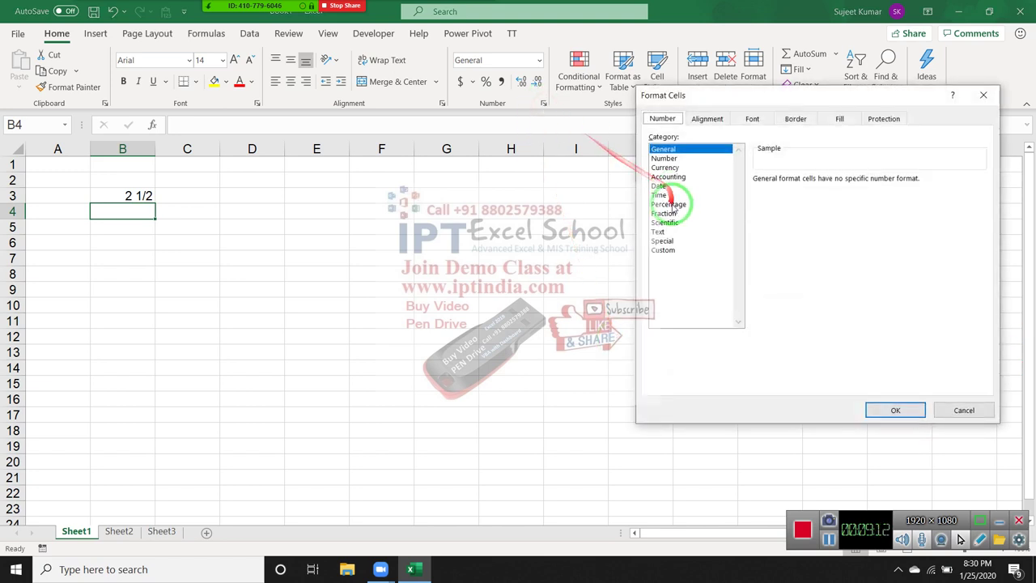
click(664, 213)
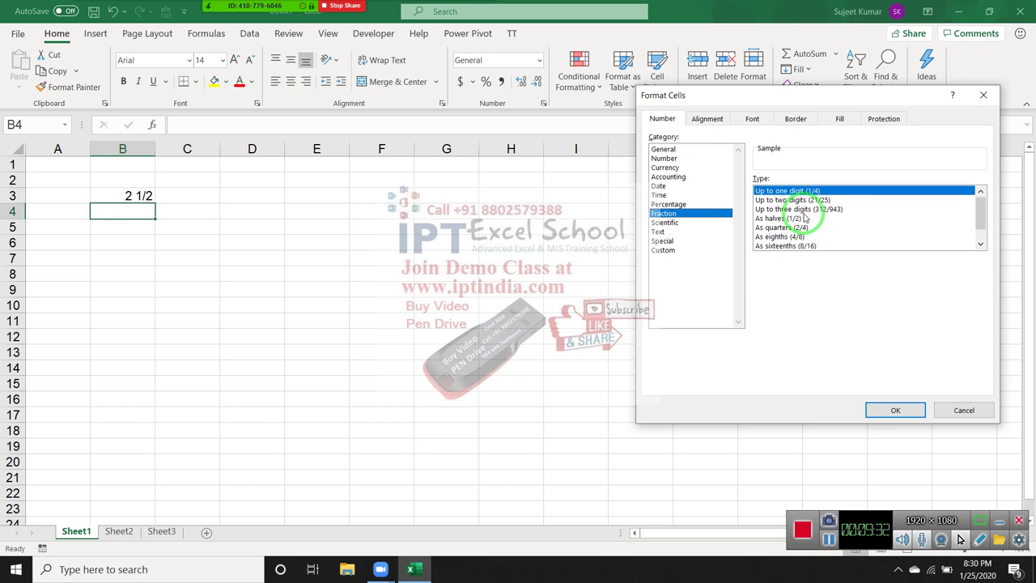
click(672, 233)
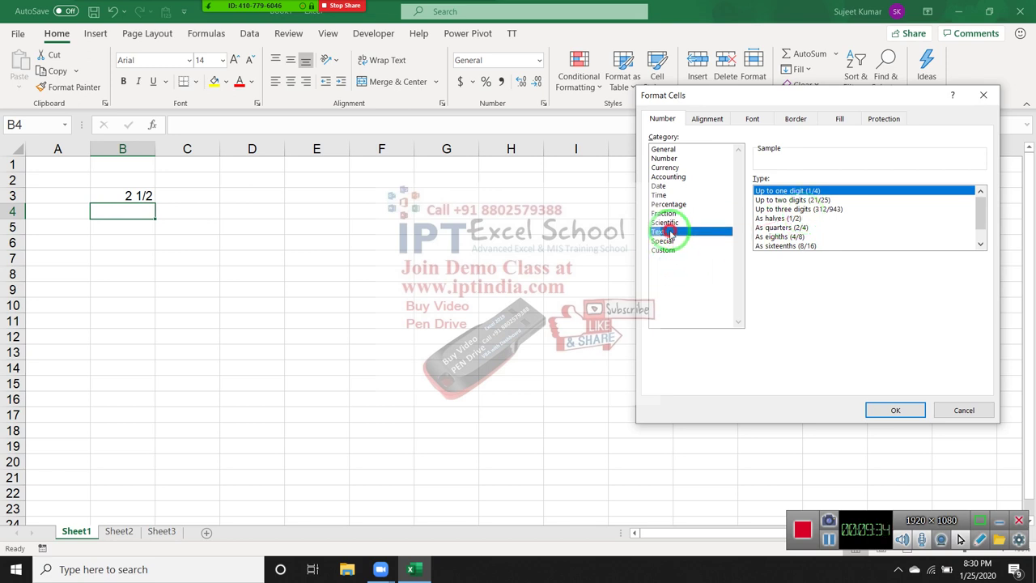
key(Return)
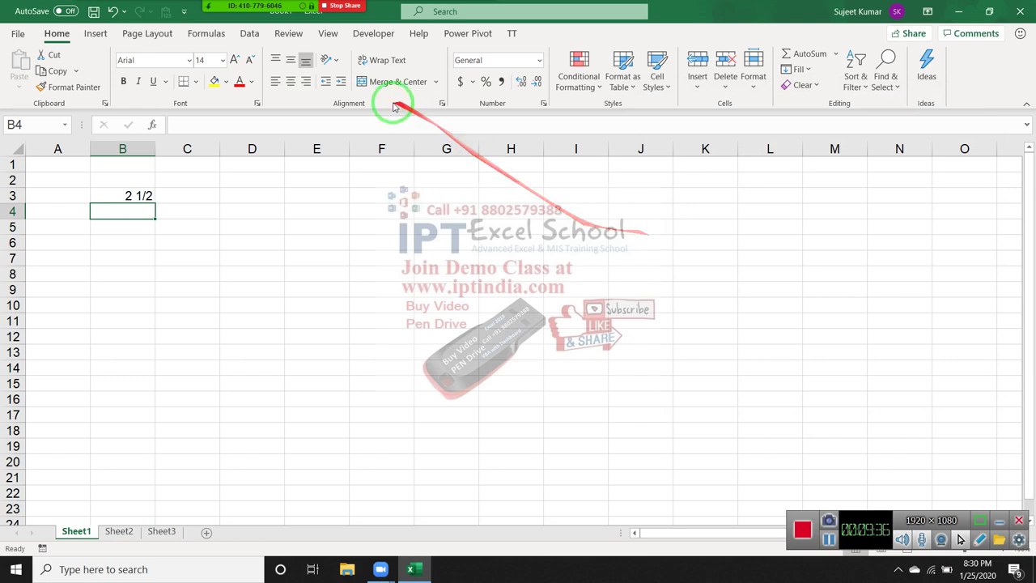
- Type the heading 'Chq' in E1
click(324, 167)
text(C)
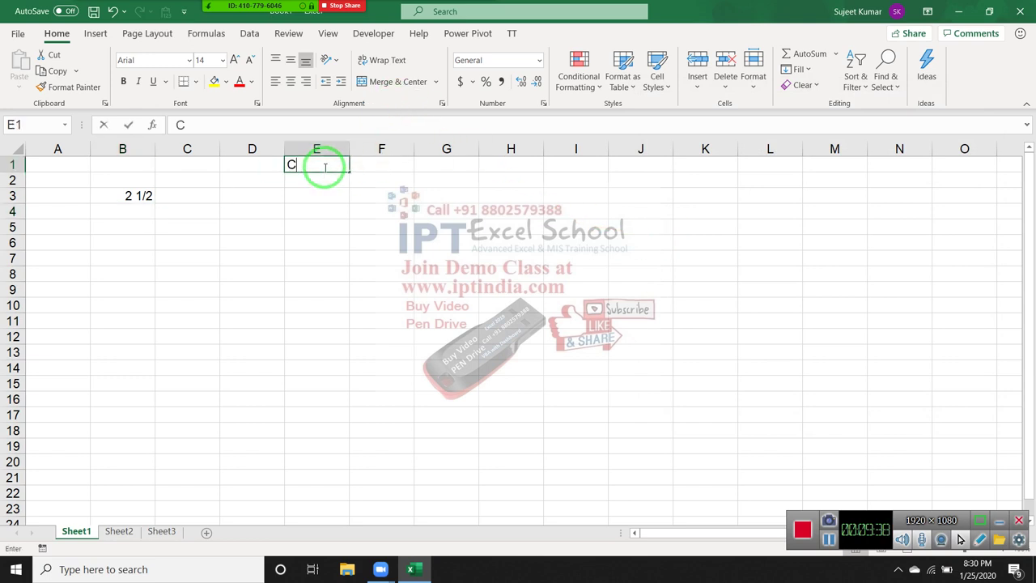
text(hq)
key(Return)
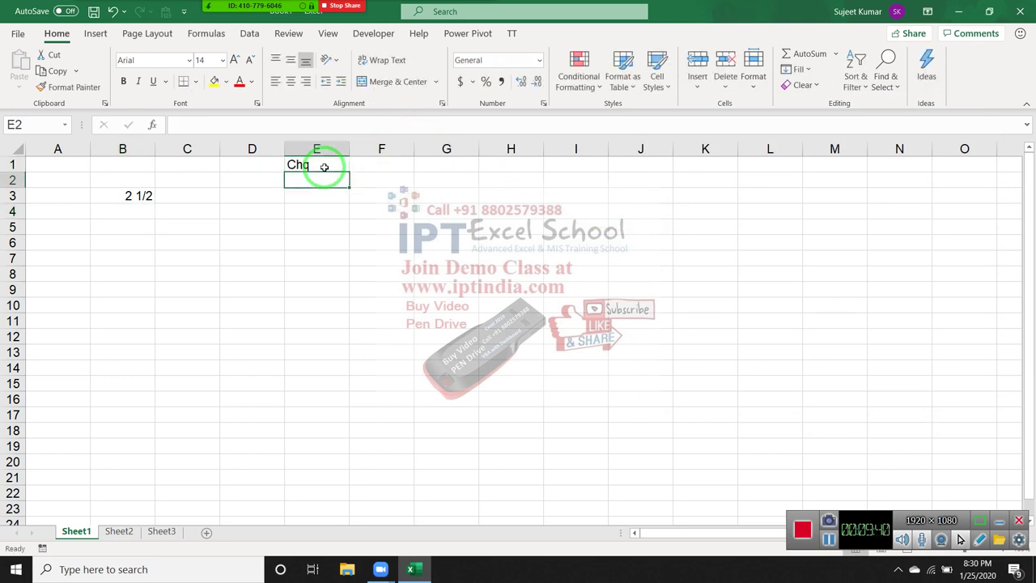
key(Down)
key(Up)
key(Up)
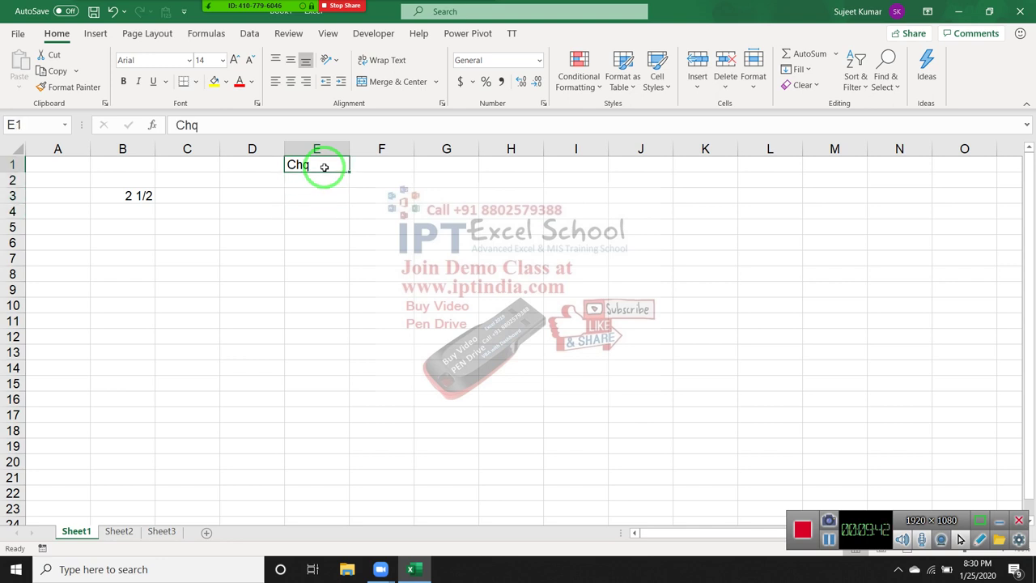
key(Down)
- Open and then close the meeting's participants list
mouse_move(301, 11)
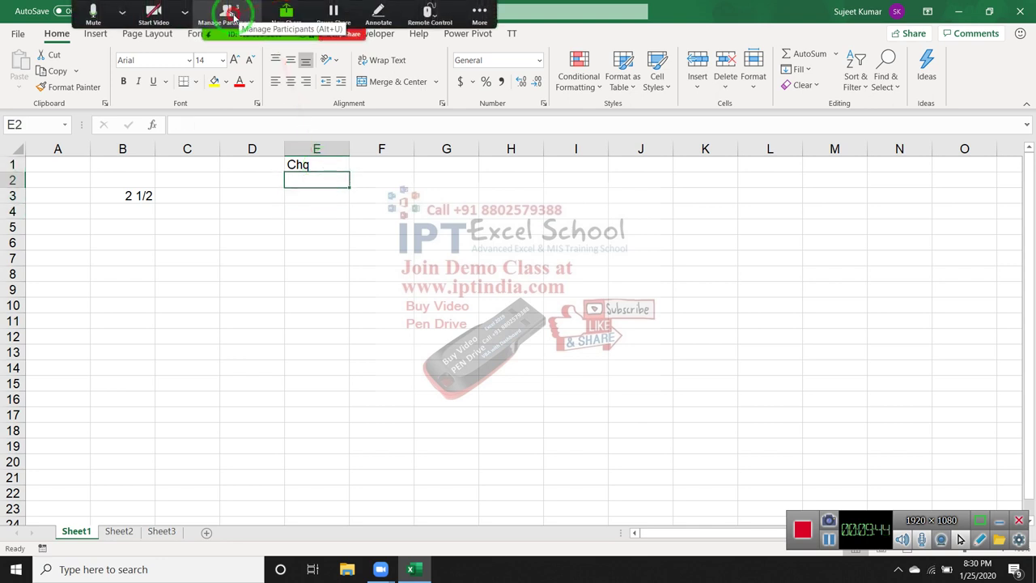
click(228, 13)
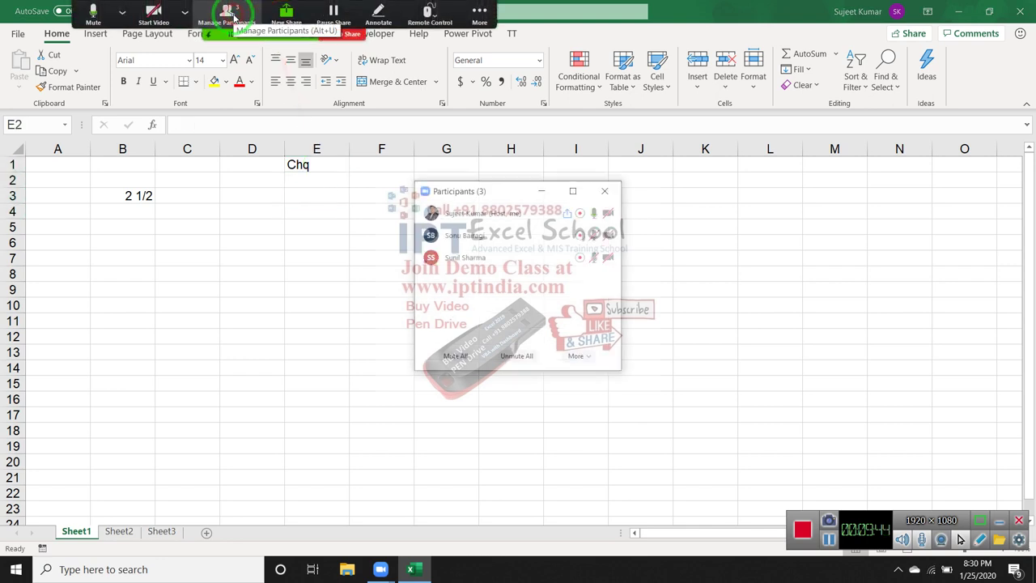
click(598, 190)
- Enter '00146 in E2, then re-enter 0012365 as a plain number, which drops its leading zeros
click(302, 183)
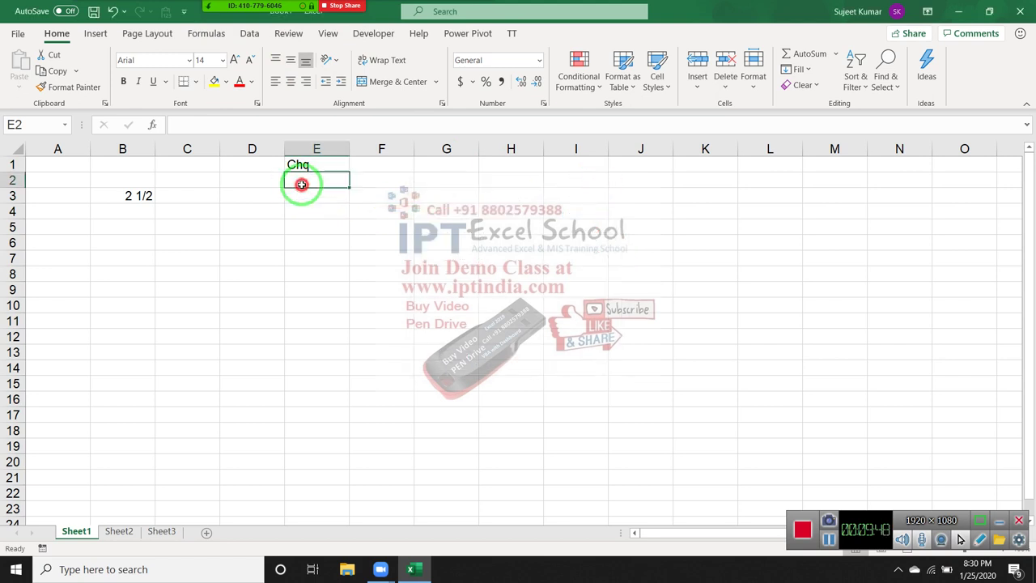
text(')
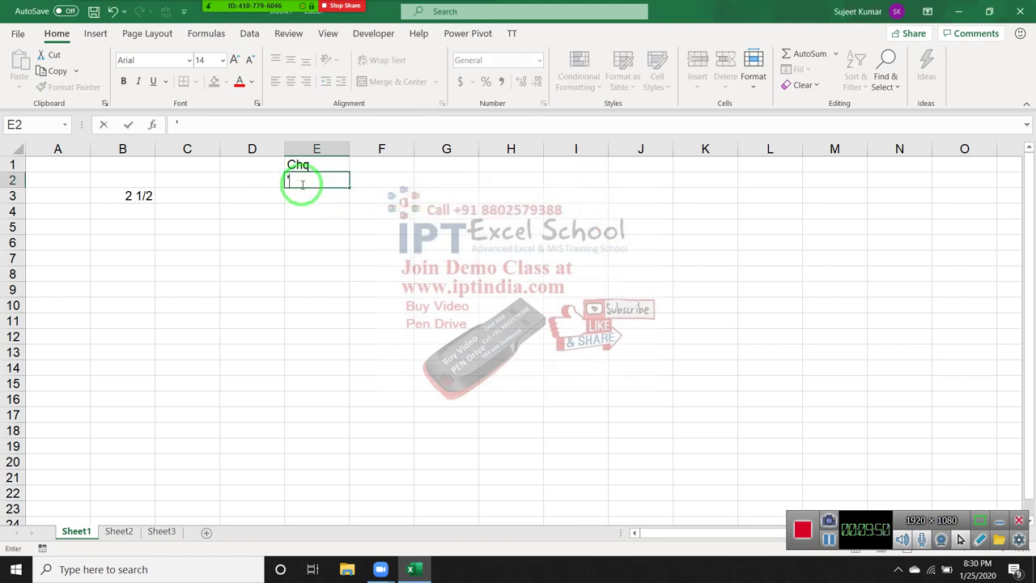
text(00146)
key(Return)
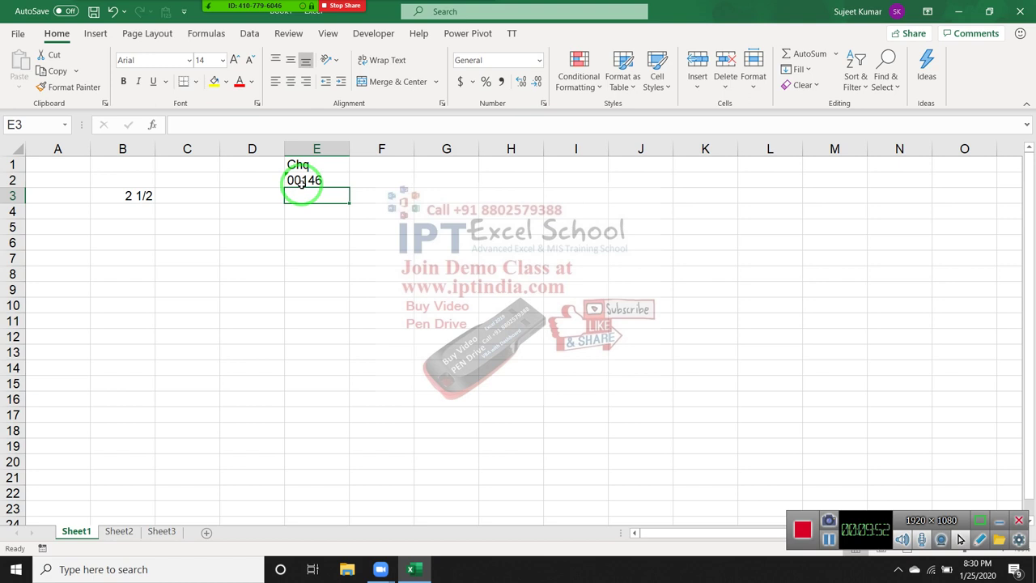
key(Up)
text(0)
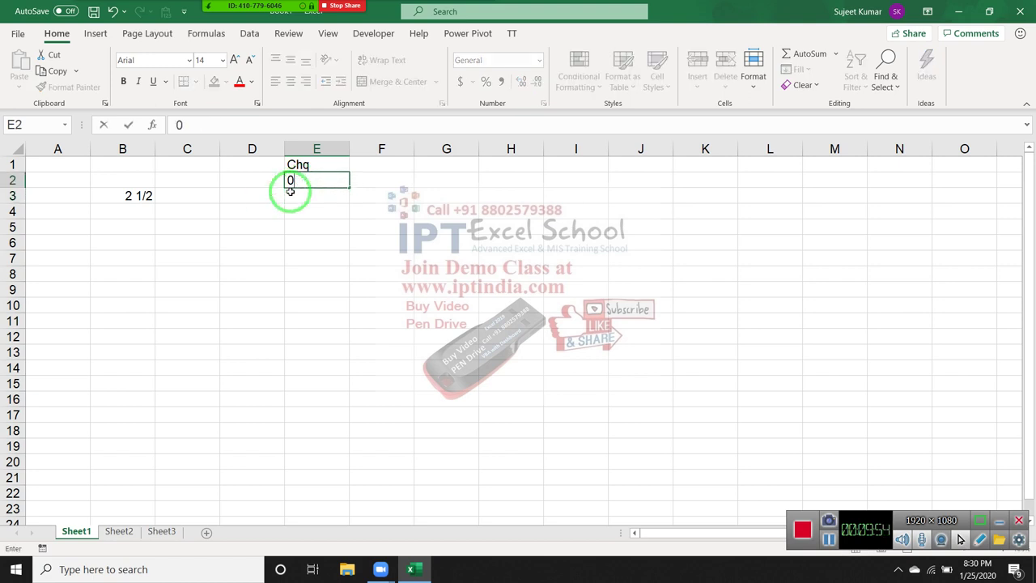
text(012365)
key(Return)
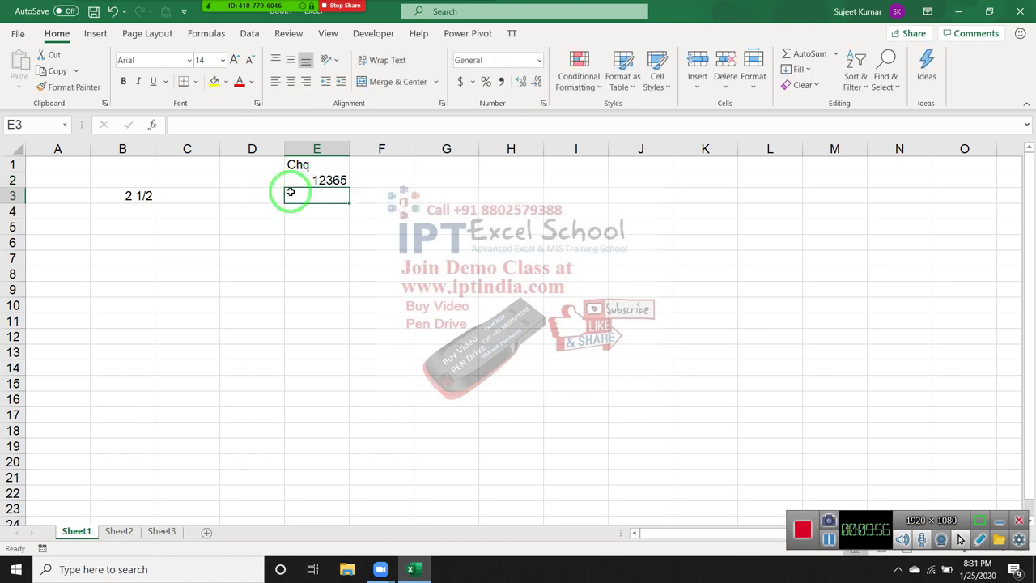
- Re-enter E2 with a leading apostrophe so 0012345 keeps its leading zeros
key(Up)
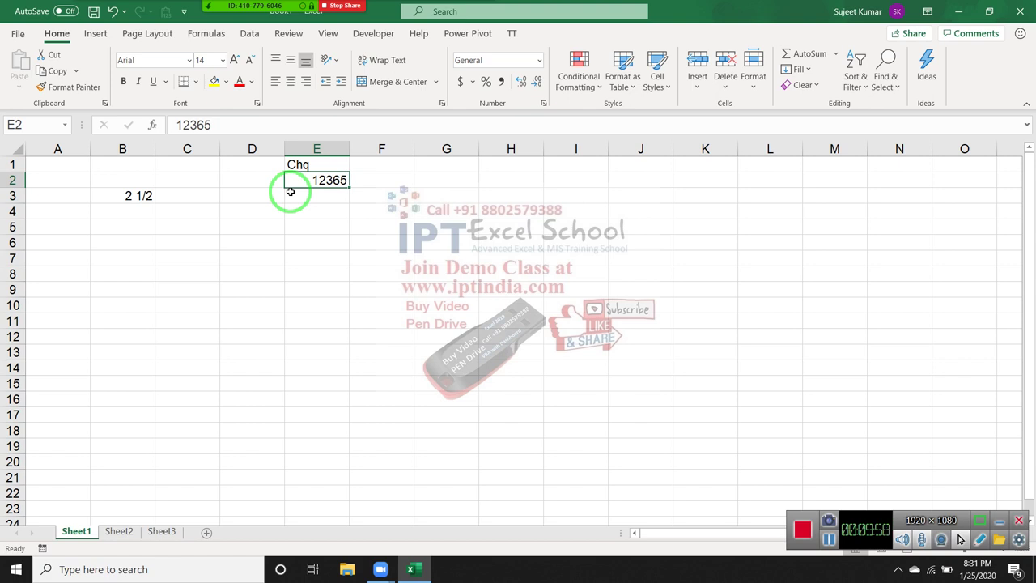
text('00)
text(12)
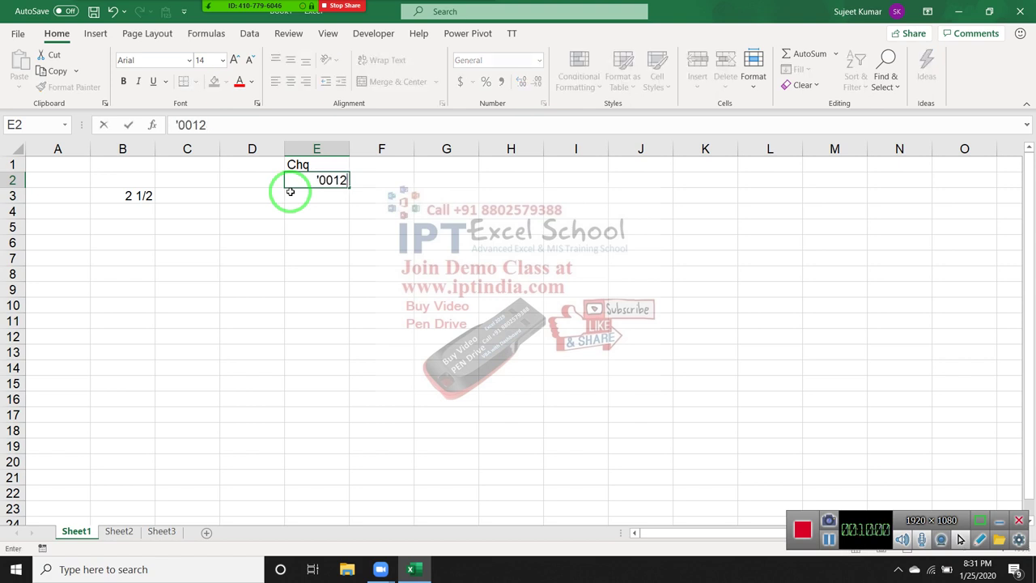
text(345)
key(Return)
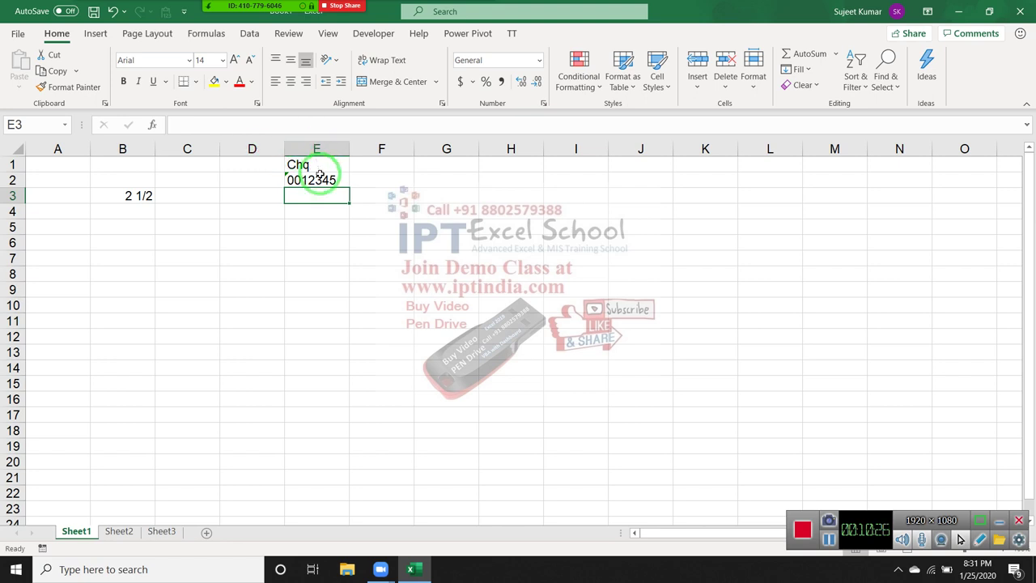
click(323, 150)
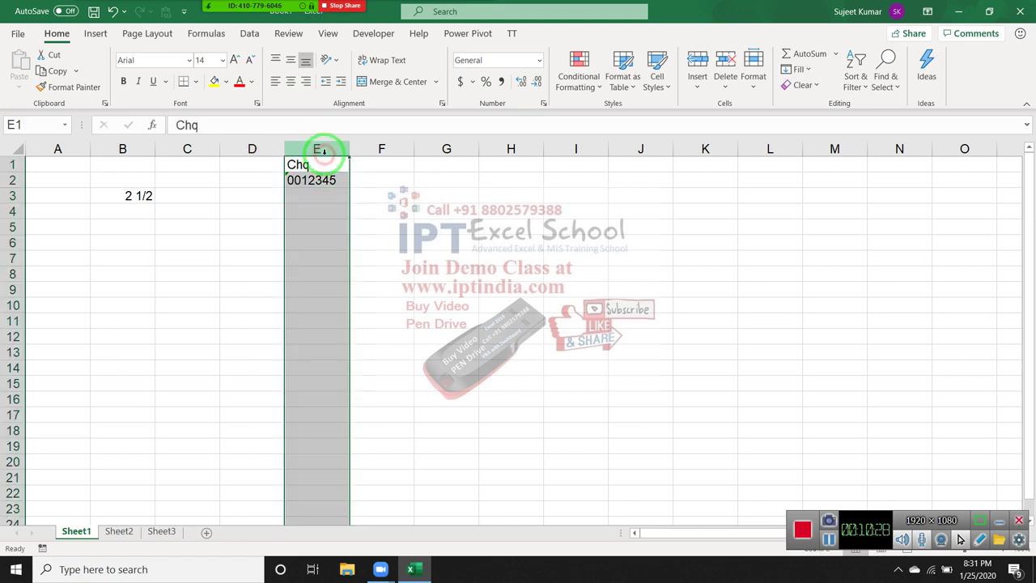
- Apply the Text number format to the entire column E
right_click(323, 149)
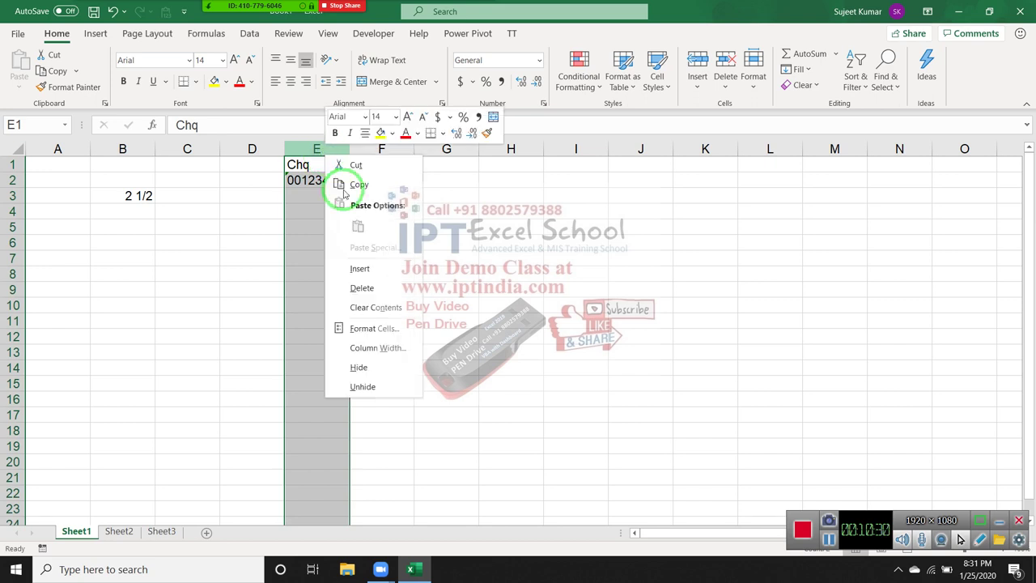
click(357, 329)
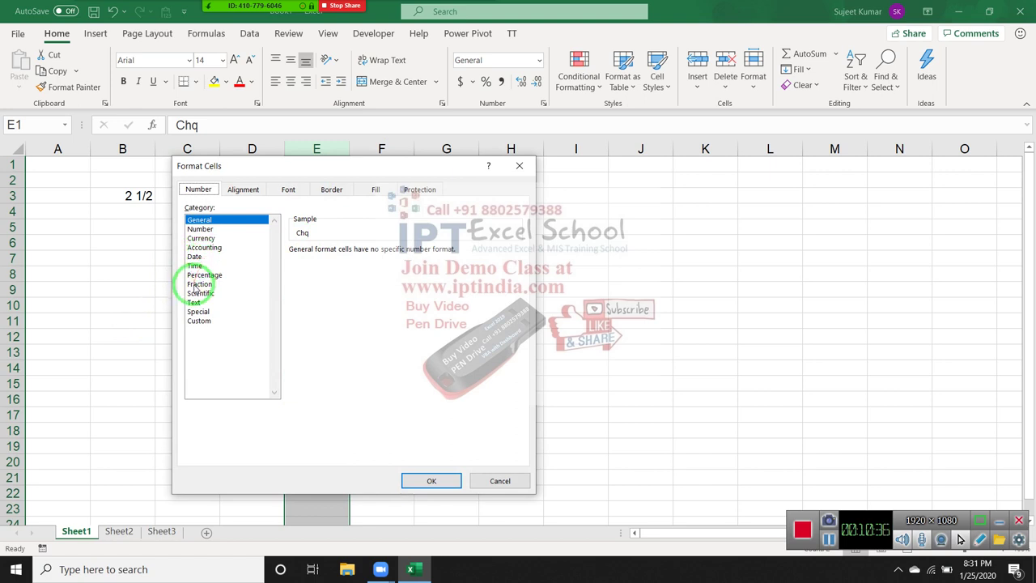
click(193, 304)
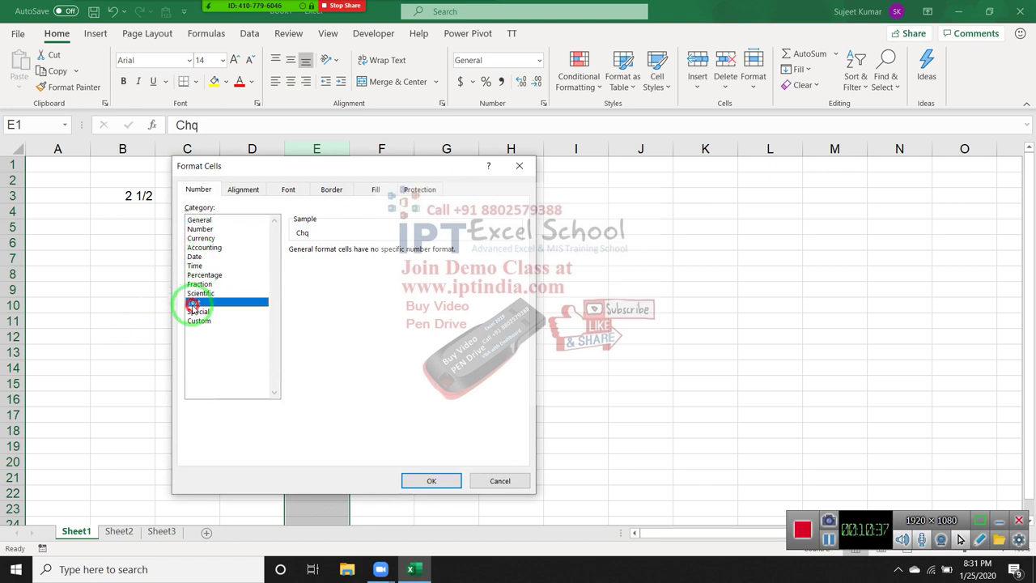
click(430, 483)
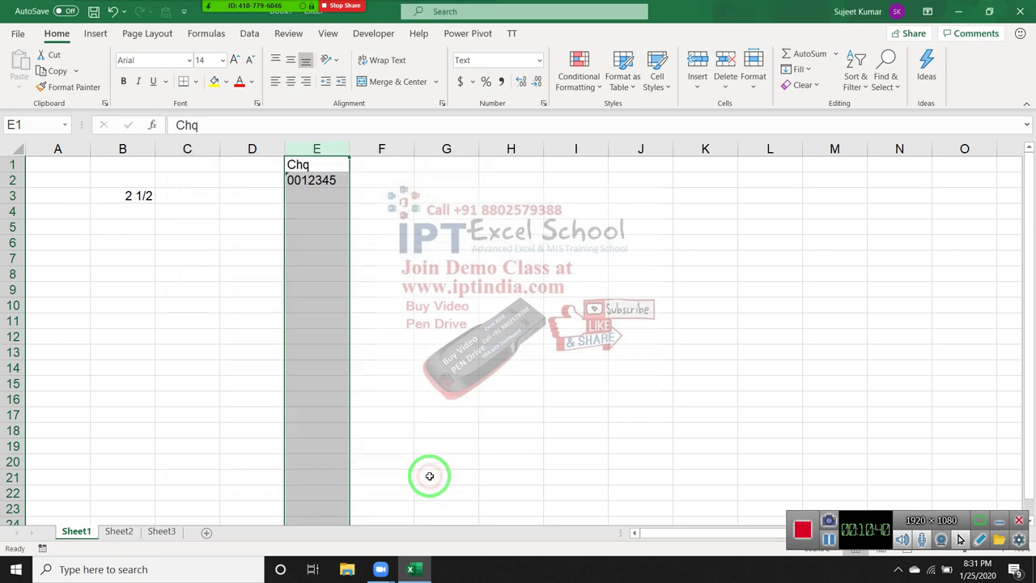
- Enter 1640 in E3 and 5413166 in E4
click(314, 195)
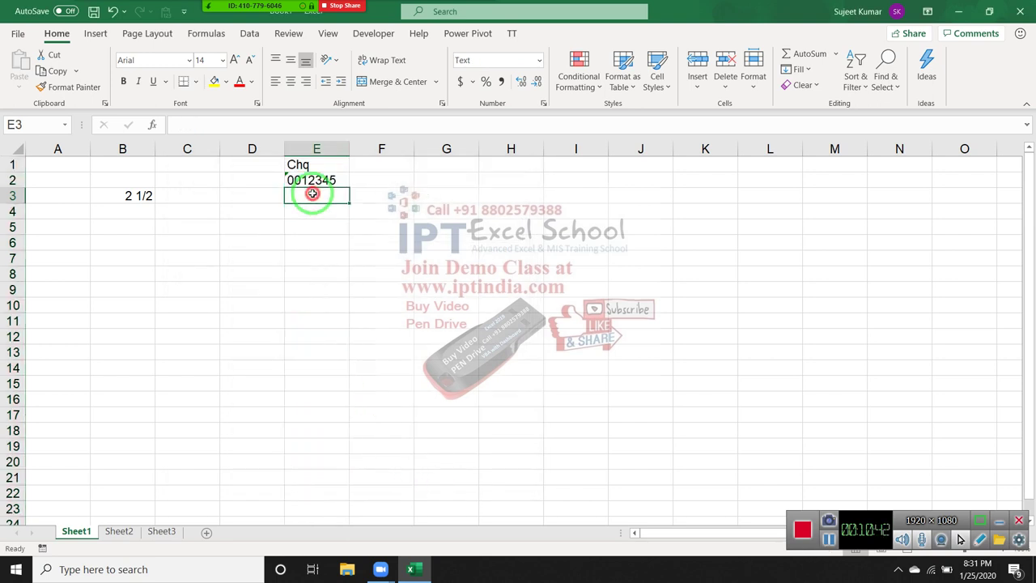
text(1640)
key(Return)
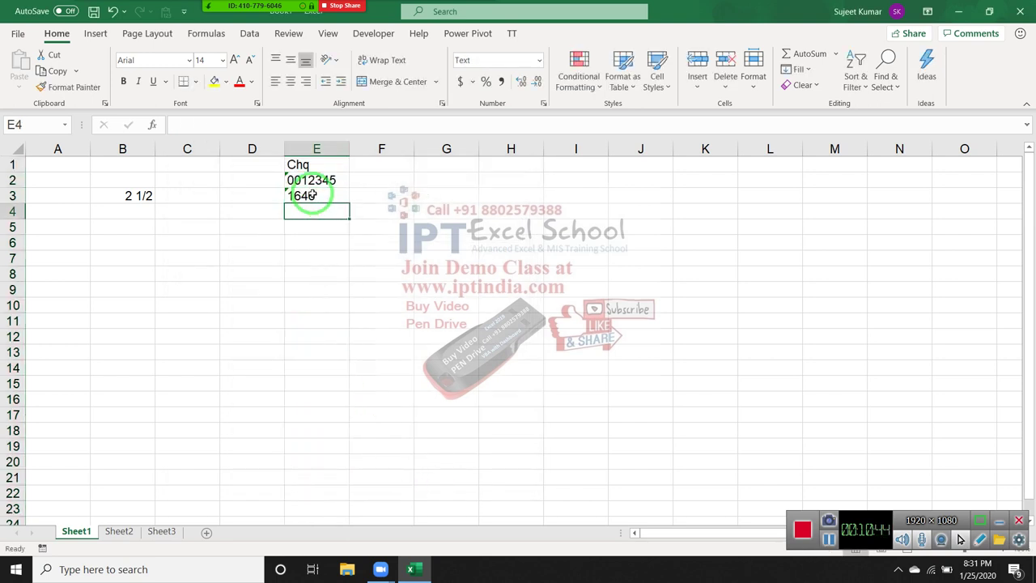
text(54131)
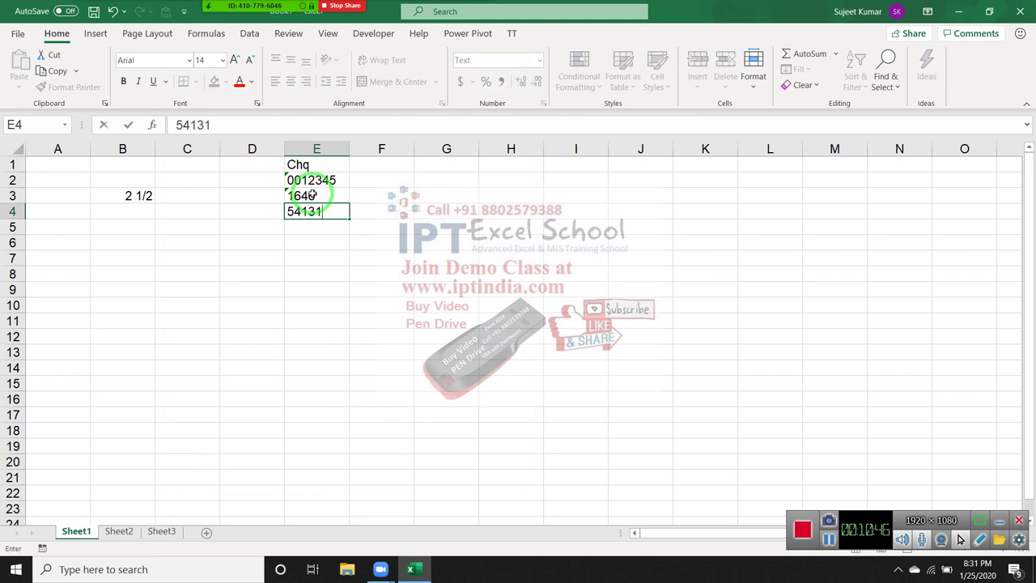
text(66)
key(Return)
- Enter a SUM over E1:E4 in E5, which stays as uncalculated text
text(=)
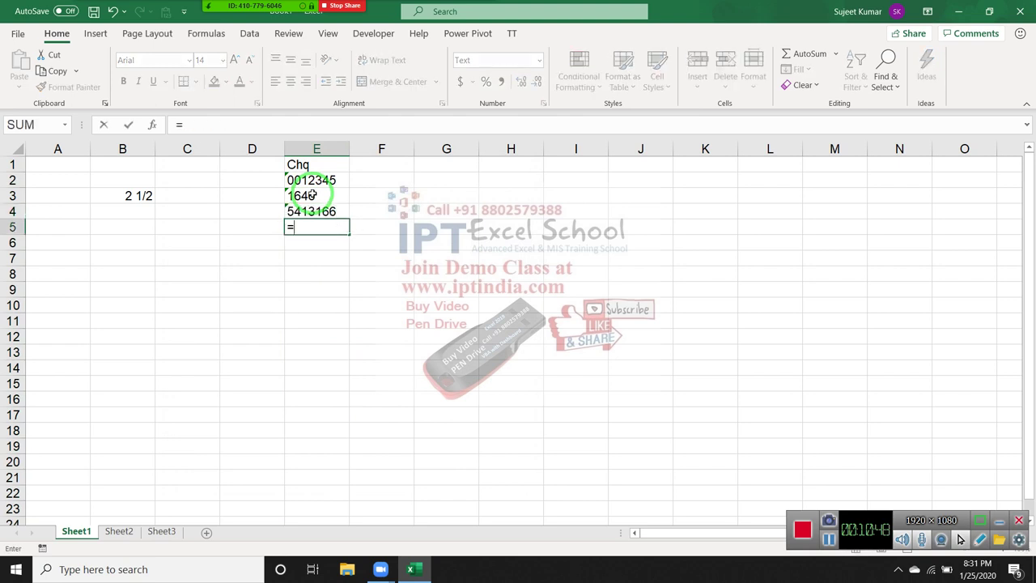
text(sum)
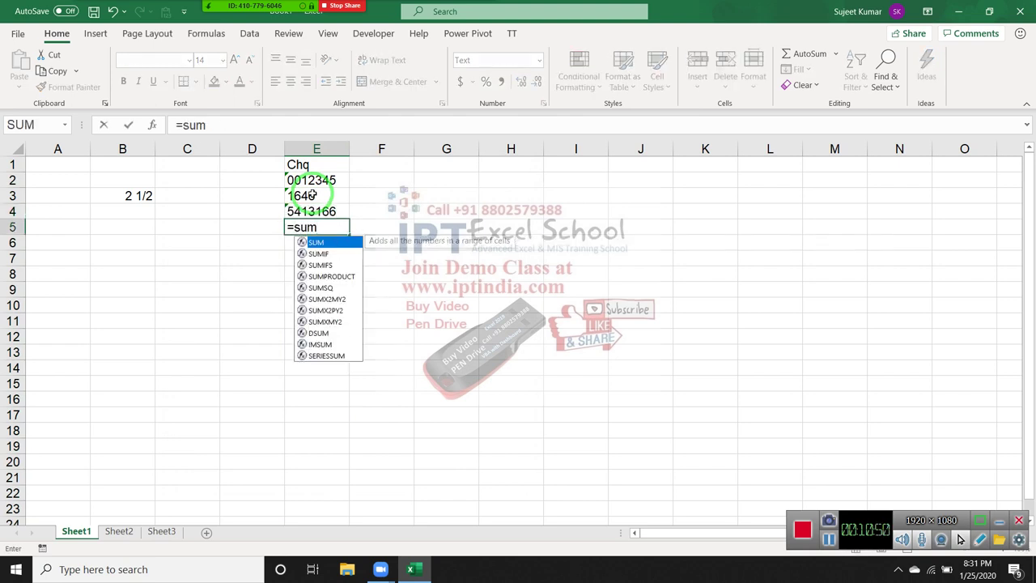
key(Tab)
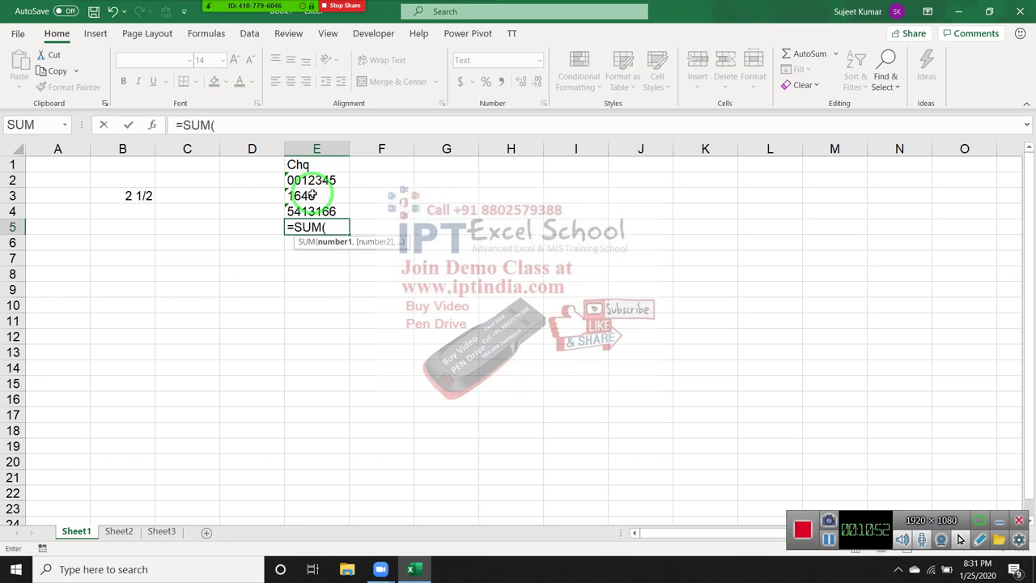
key(Up)
key(Up)
key(Up)
key(Up)
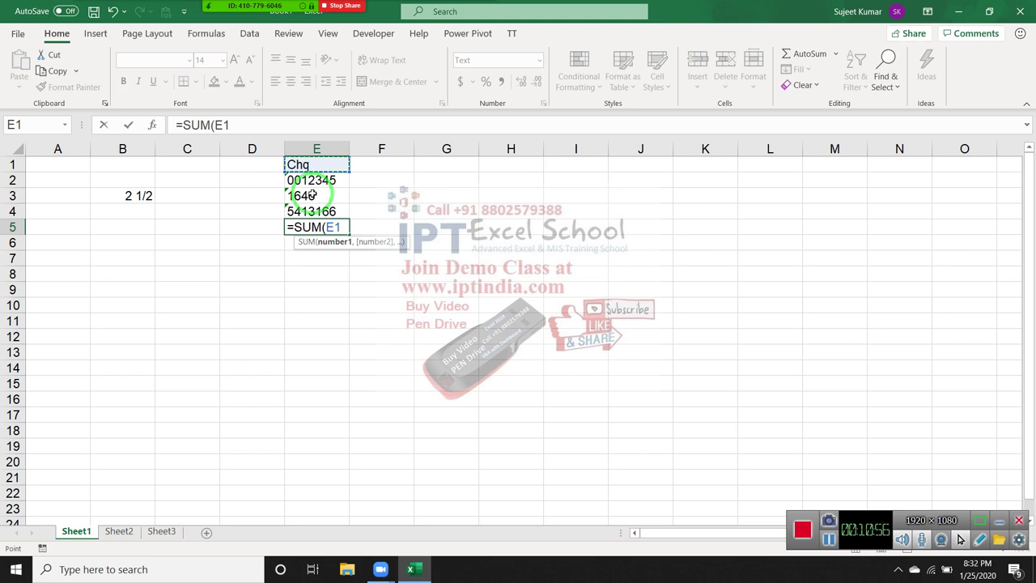
key(shift+Down)
key(shift+Down)
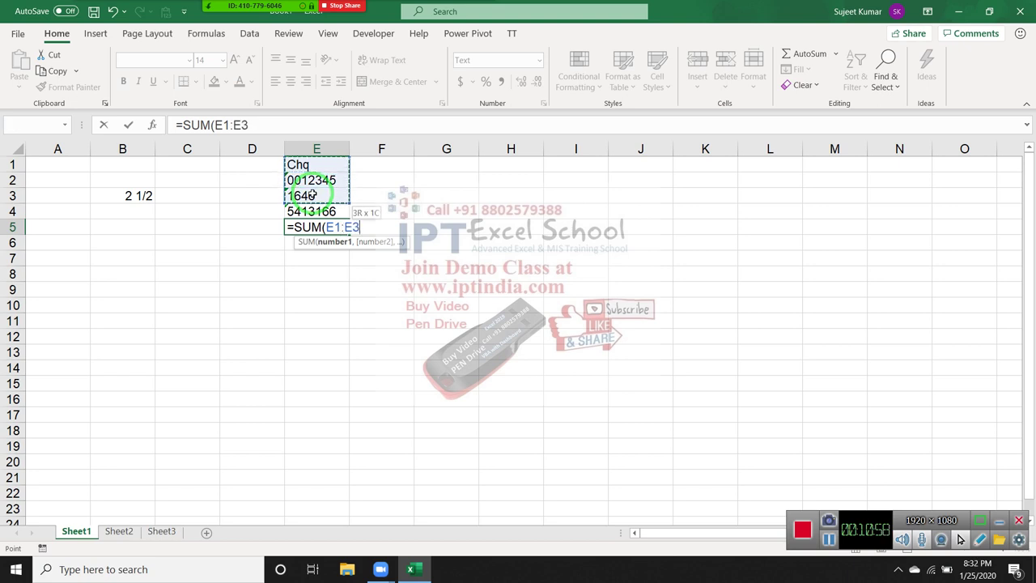
key(shift+Down)
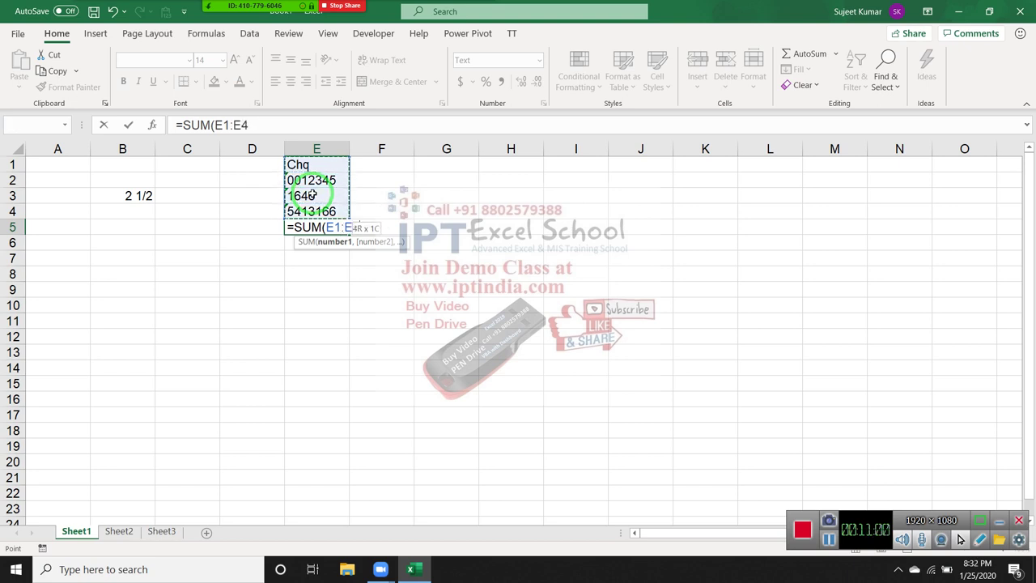
key(Return)
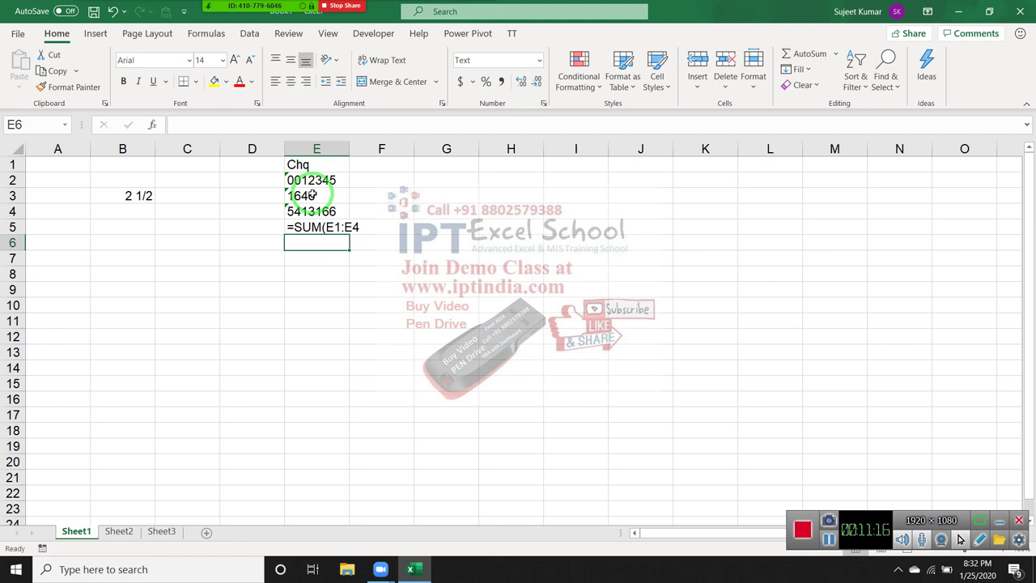
key(Up)
- Enter 5464, 2544, 845, 3146 and 8547 down column H from H1
key(Up)
key(Up)
key(Up)
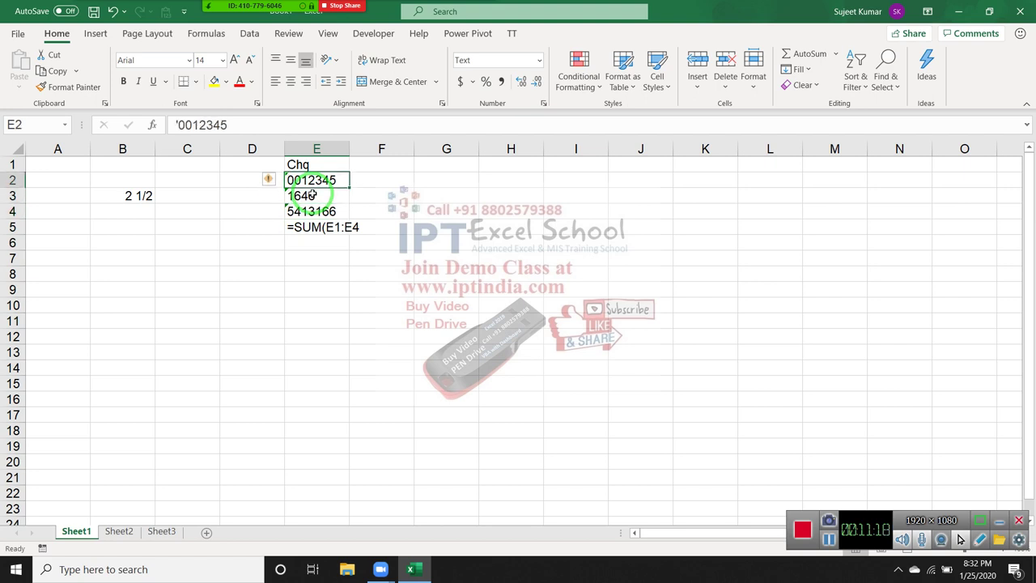
key(Up)
key(Down)
key(Down)
key(Down)
key(Right)
key(Right)
key(Right)
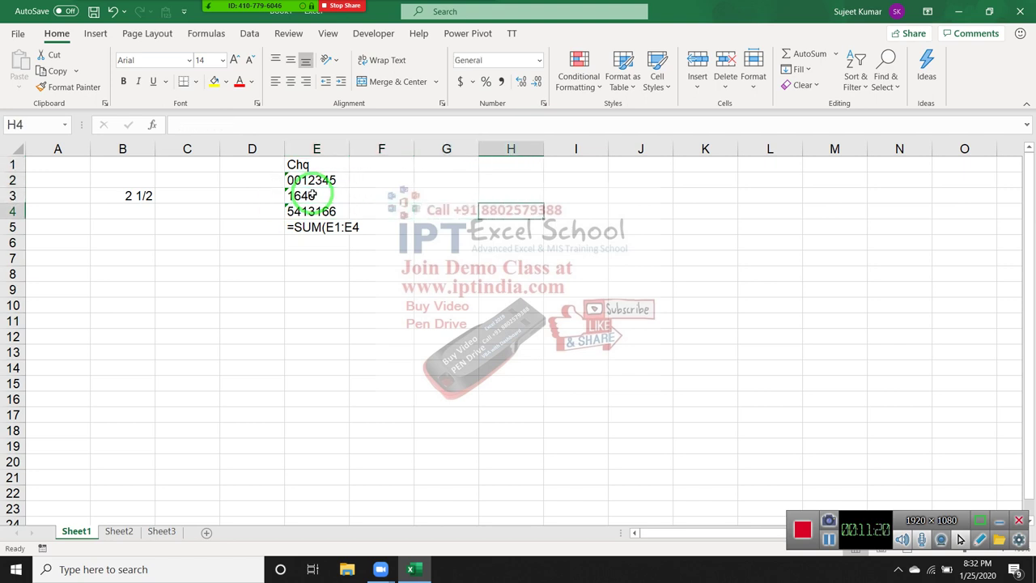
key(Up)
key(Up)
key(Up)
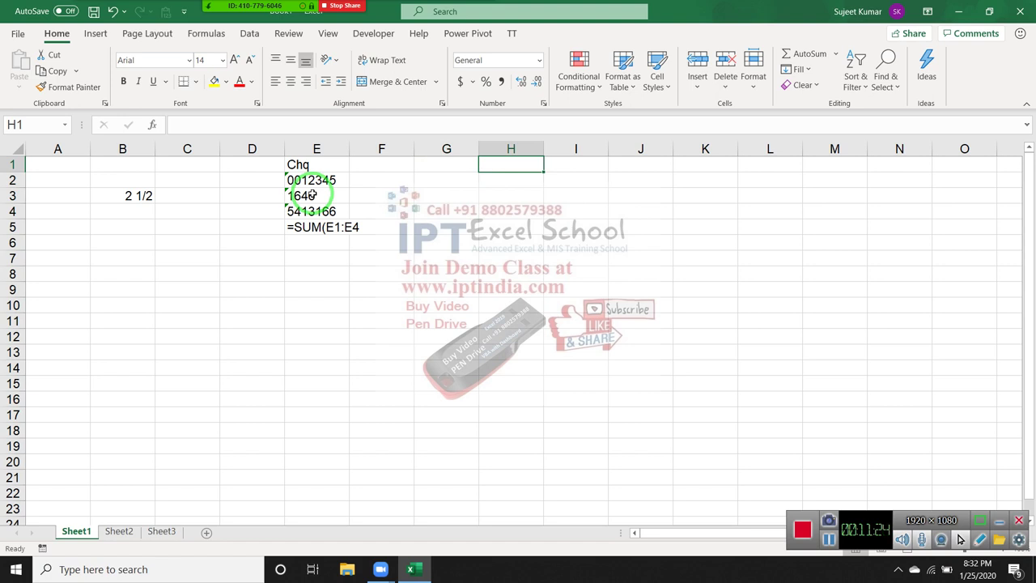
text(5464)
key(Return)
text(2544)
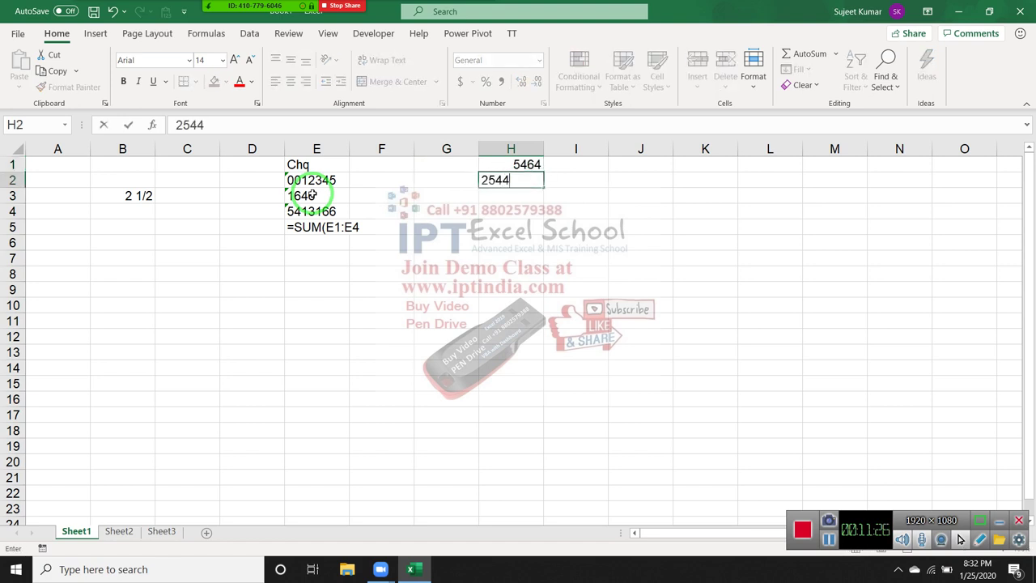
key(Return)
text(845)
key(Return)
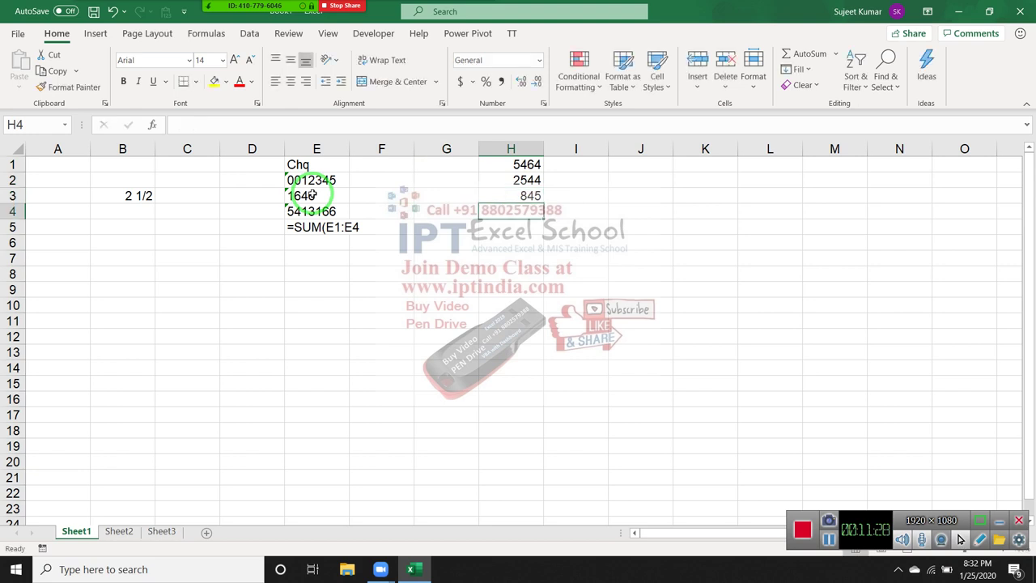
text(3146)
key(Return)
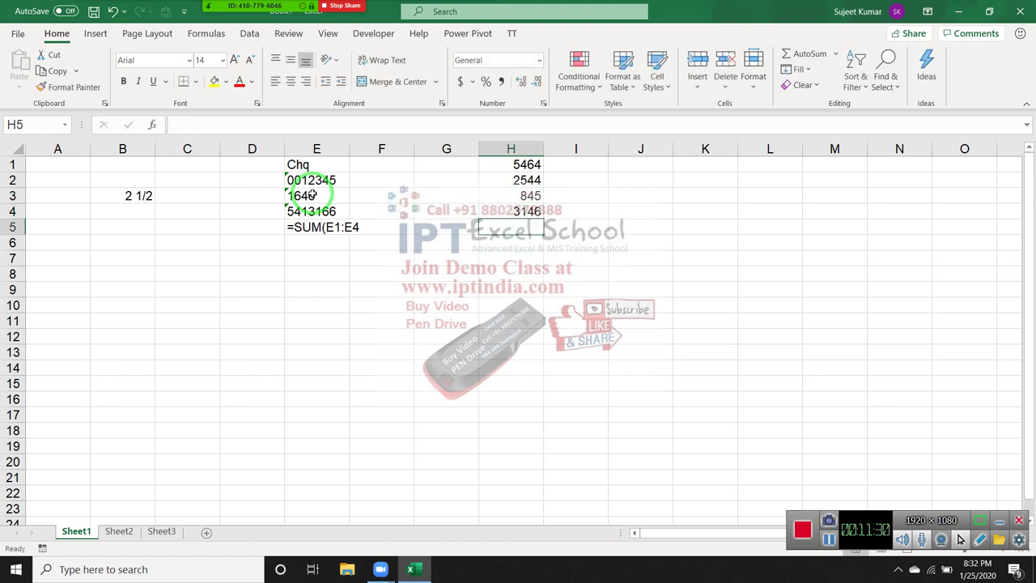
text(8547)
key(Return)
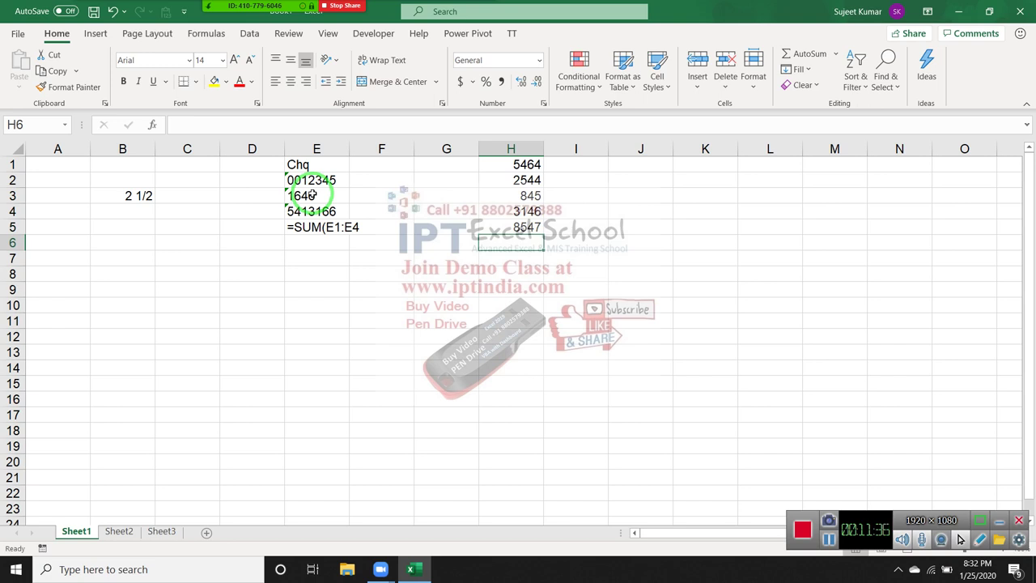
key(Up)
key(Up)
key(Up)
key(Up)
key(Up)
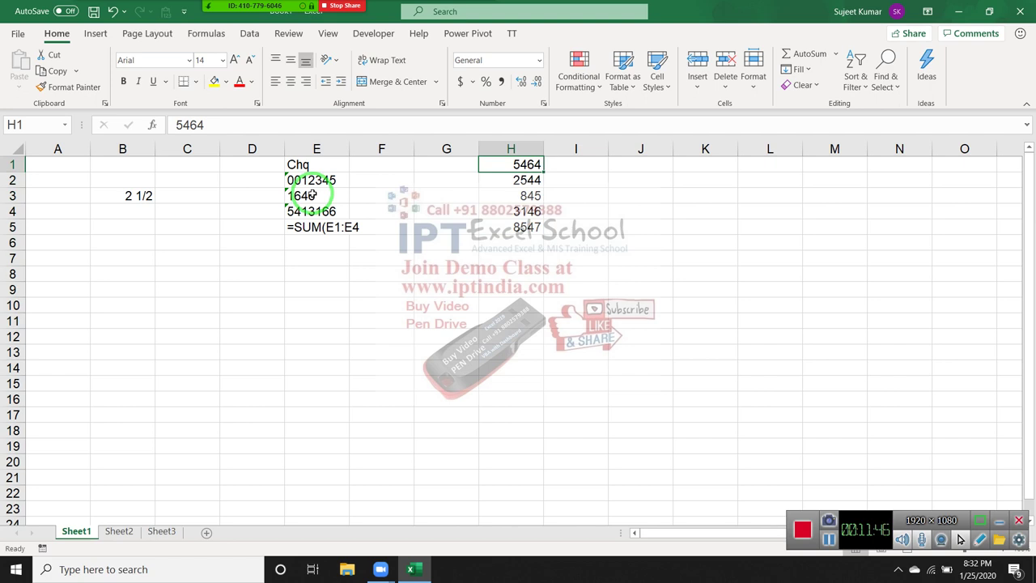
- Give H1:H5 the custom format 000000 so 845 displays as 000845
key(shift+Down)
key(shift+Down)
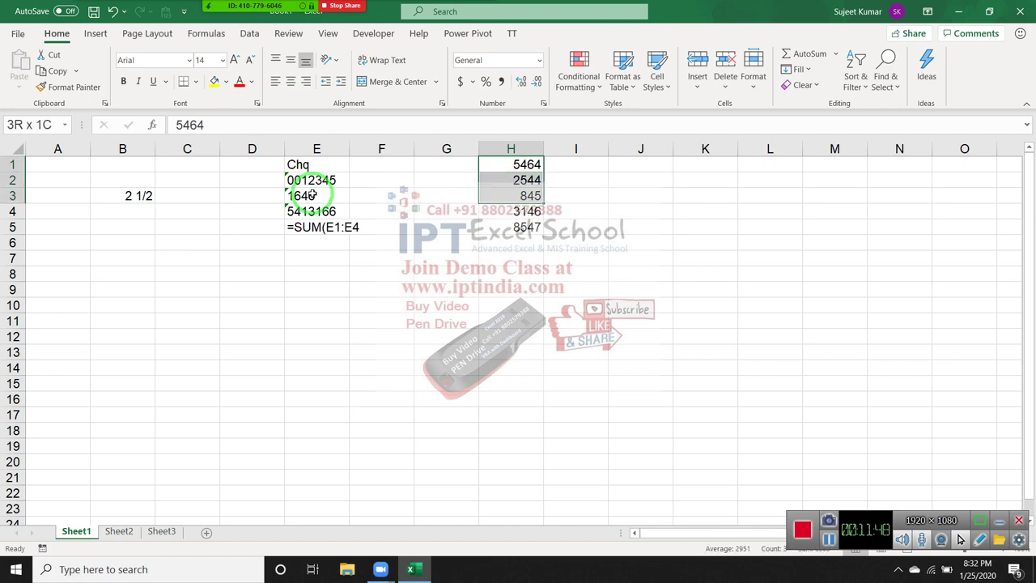
key(shift+Down)
key(shift+Down)
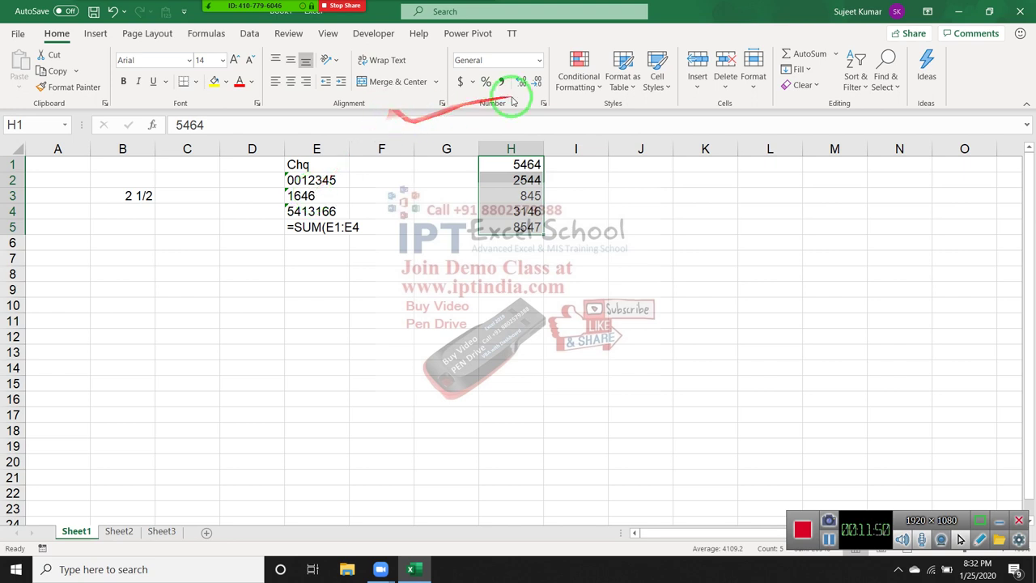
click(578, 73)
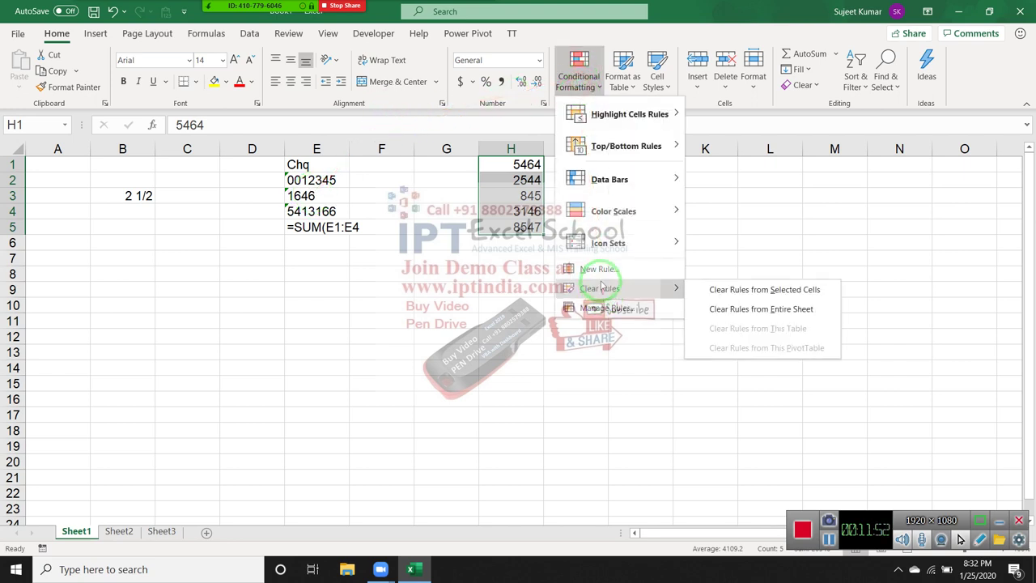
click(543, 103)
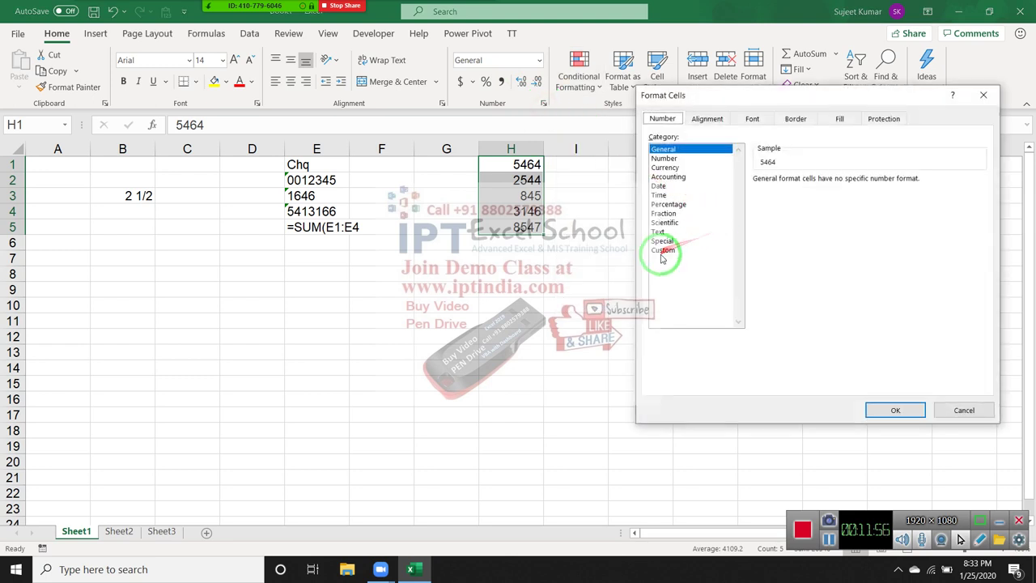
click(664, 251)
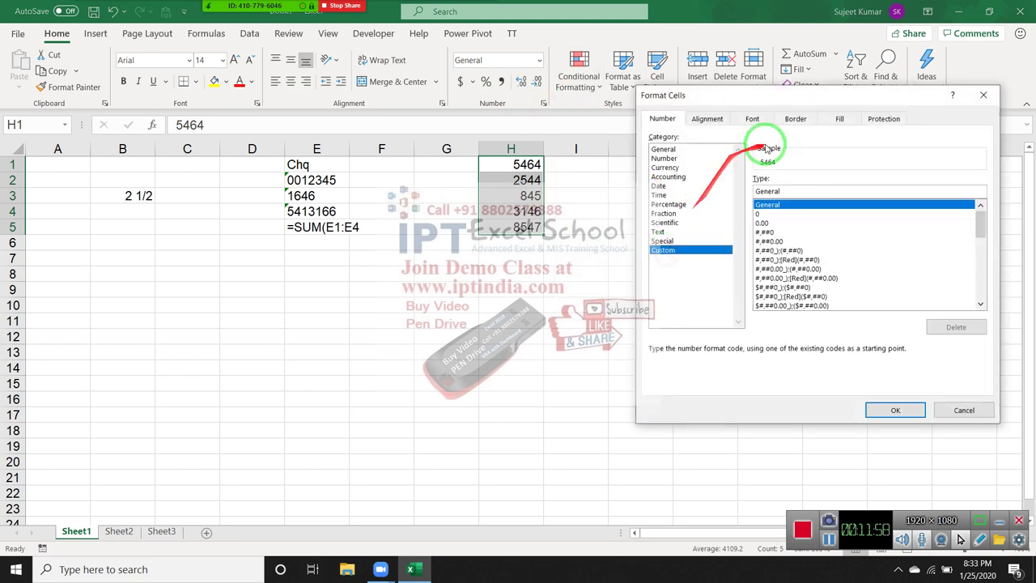
click(763, 192)
text(0)
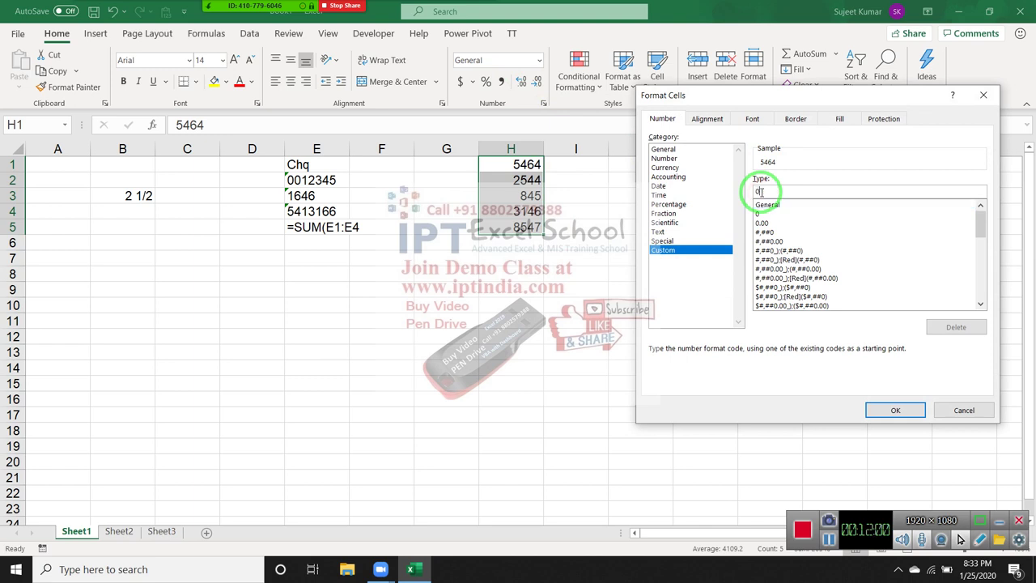
text(00000)
key(Return)
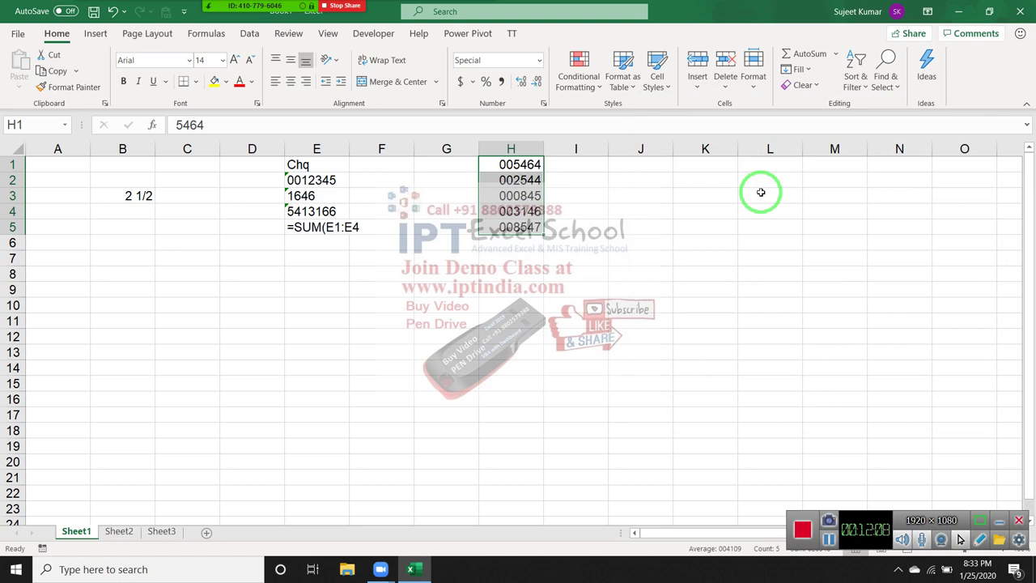
key(Down)
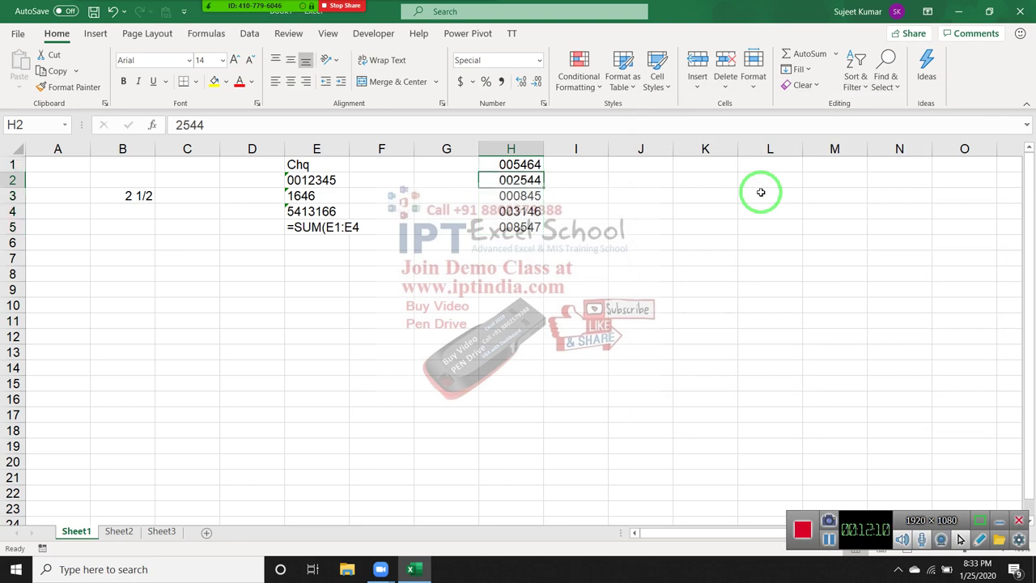
key(Down)
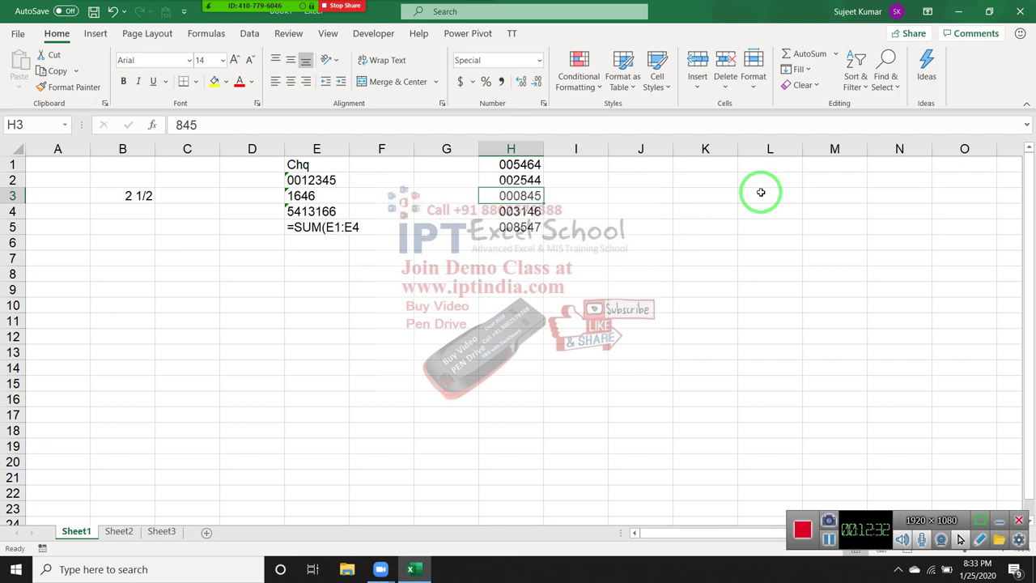
key(Up)
key(Up)
key(Down)
key(Down)
key(Down)
key(Down)
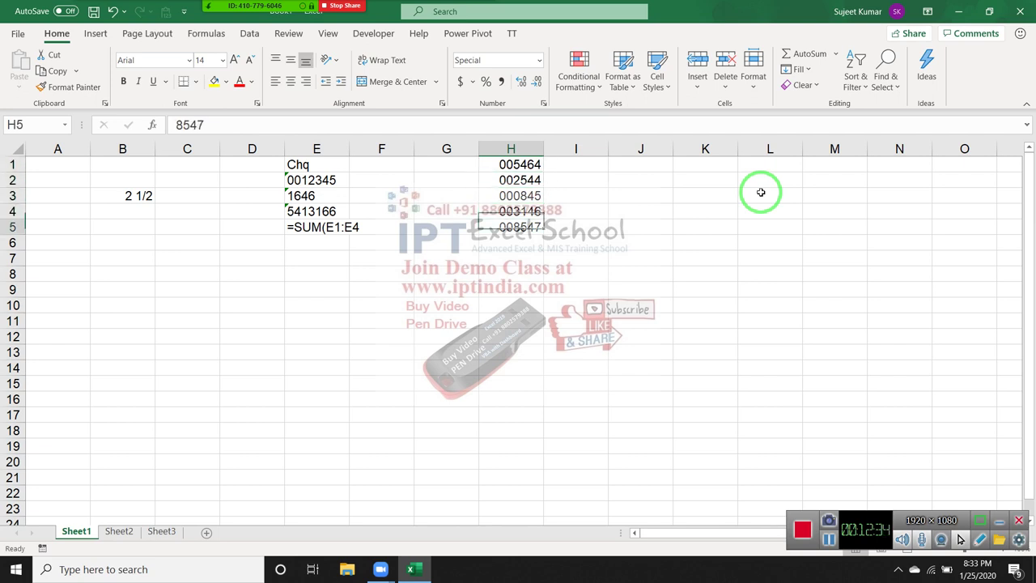
key(Up)
key(Up)
key(Up)
key(Up)
key(Down)
key(Down)
key(Down)
key(Down)
key(Up)
key(Up)
key(Up)
key(Right)
key(Right)
key(Right)
key(Down)
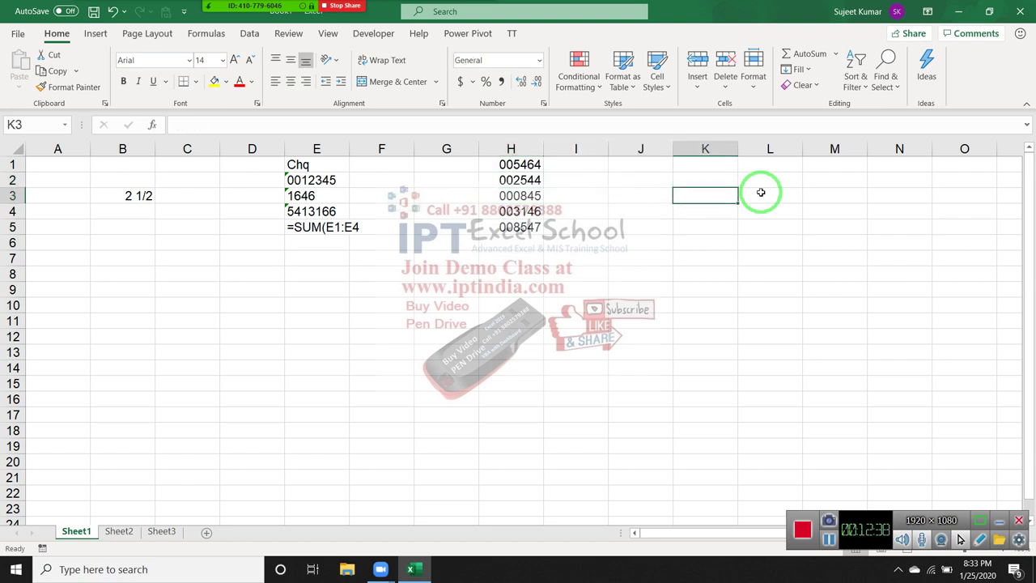
- Enter '000845 in K3 as text and ignore its number-stored-as-text warning
text(')
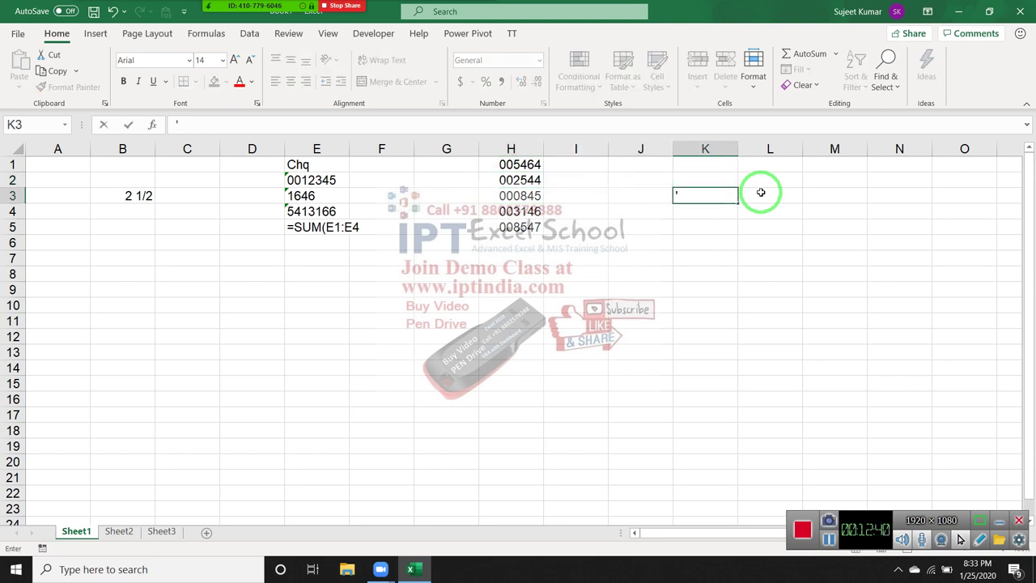
text(000)
text(845)
key(Return)
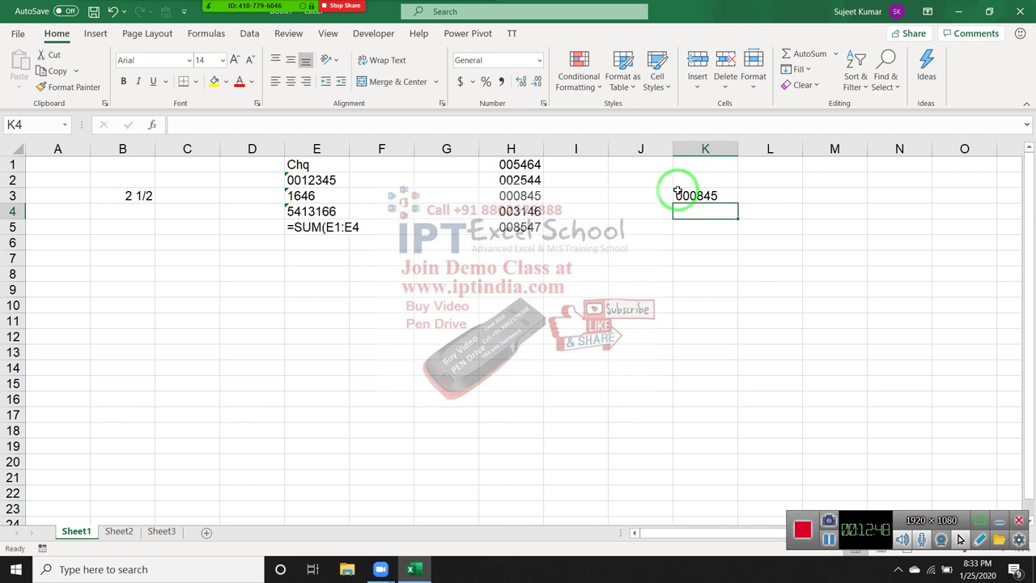
click(688, 195)
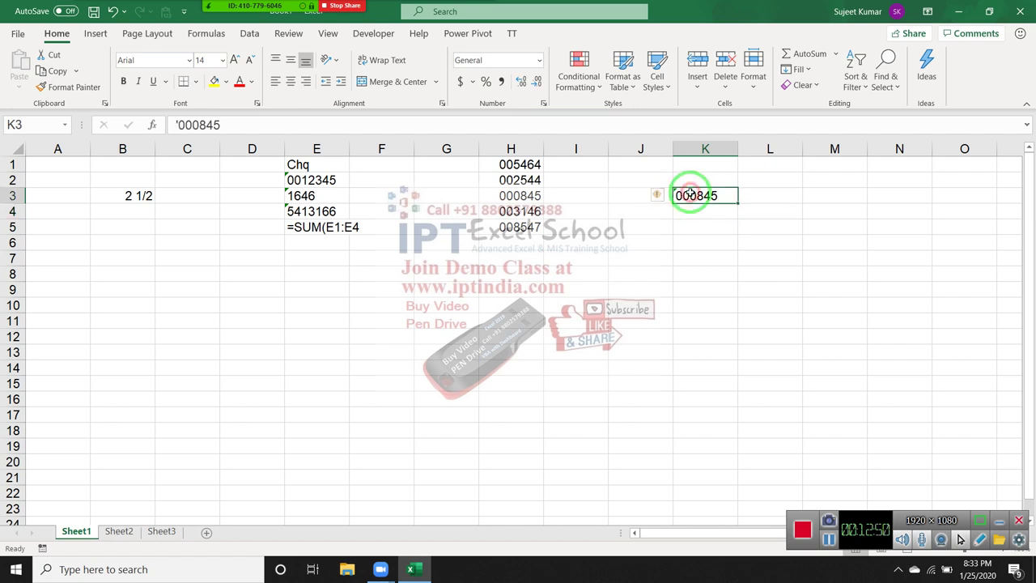
click(659, 197)
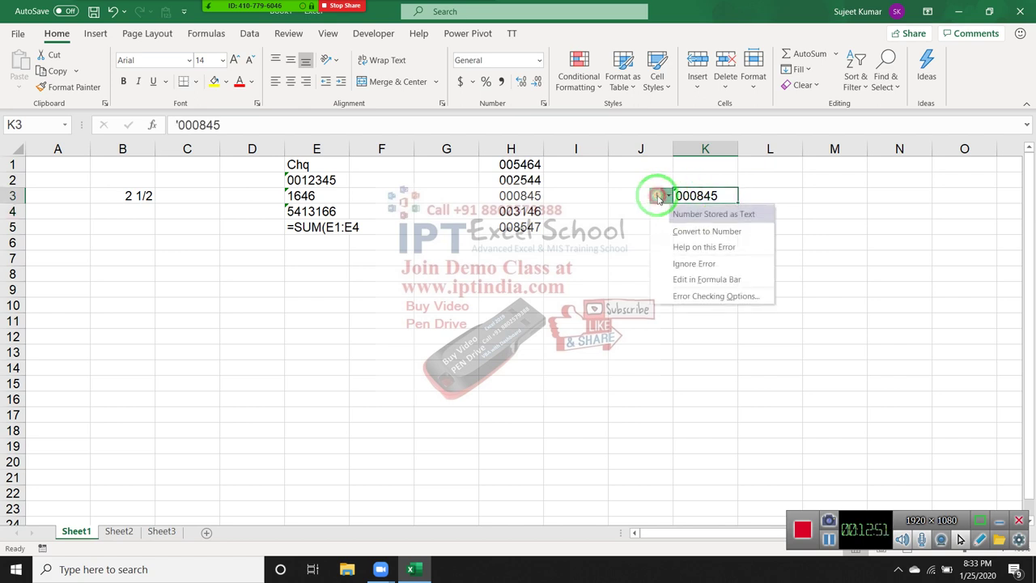
click(731, 271)
click(662, 308)
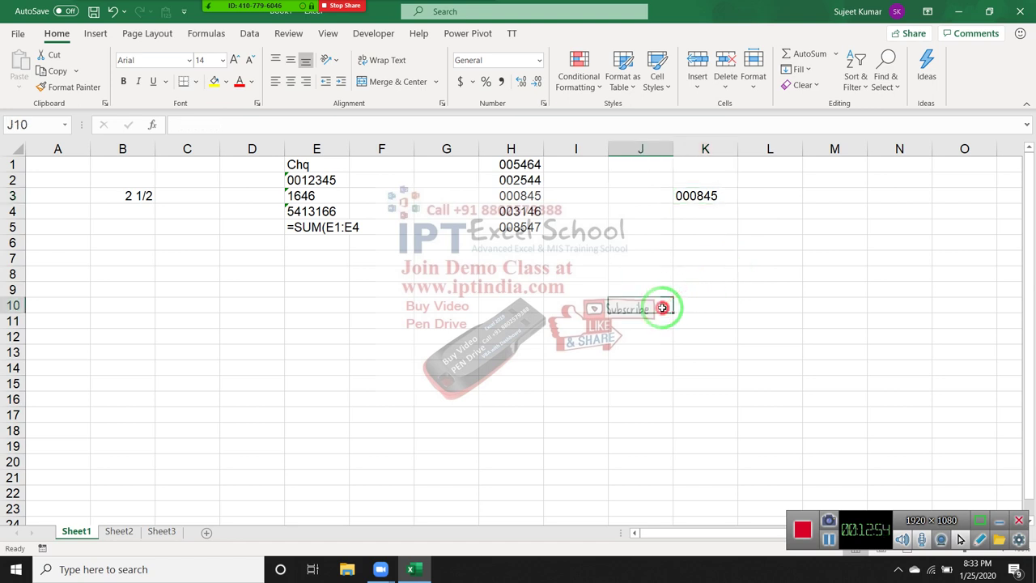
click(626, 211)
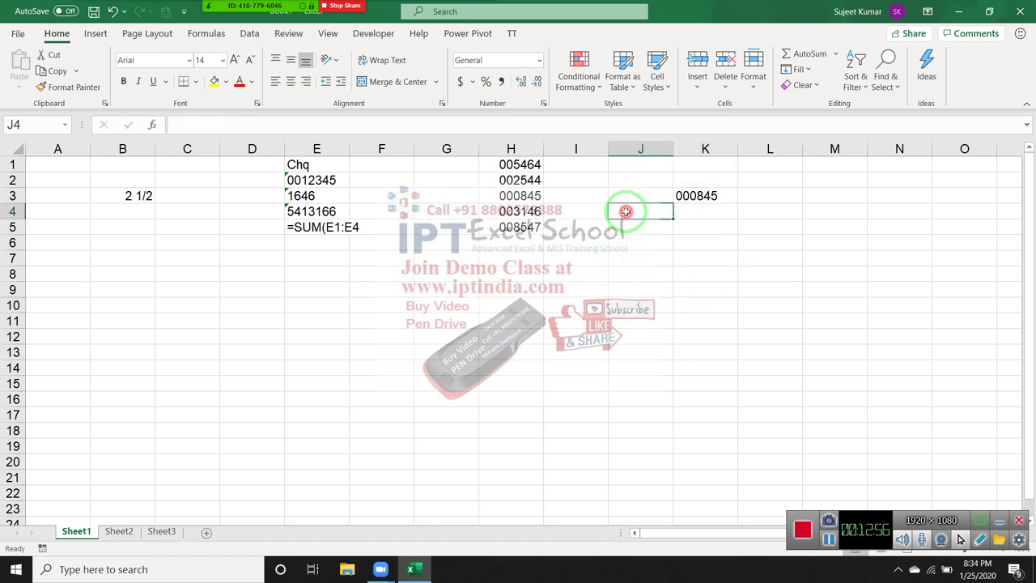
text(=)
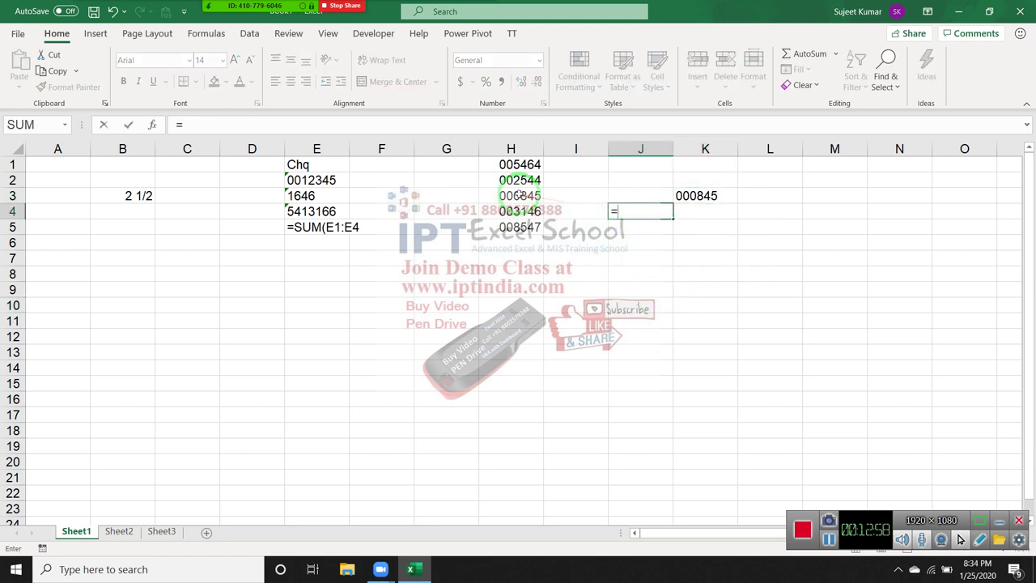
click(519, 196)
text(=)
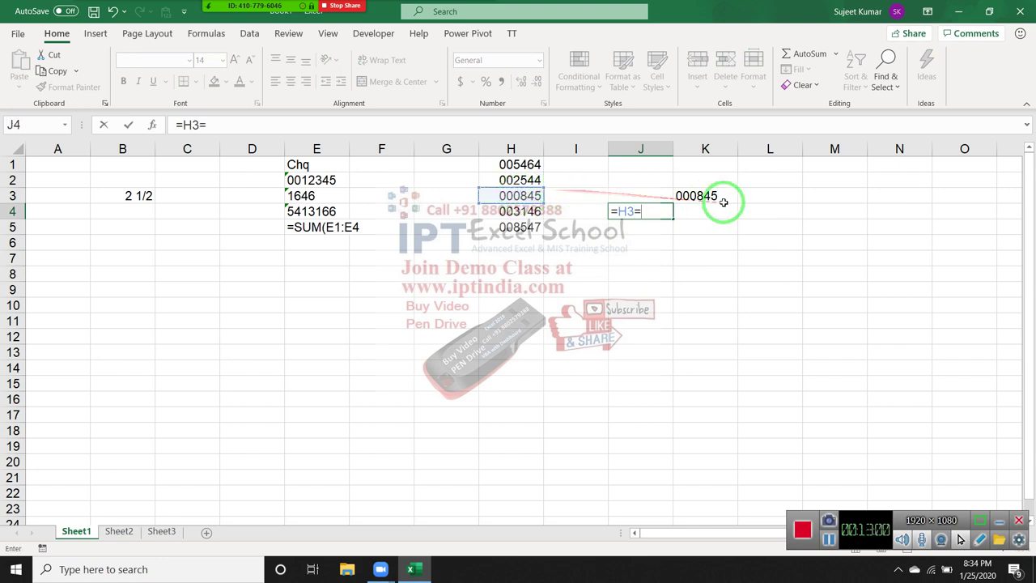
click(709, 196)
key(Return)
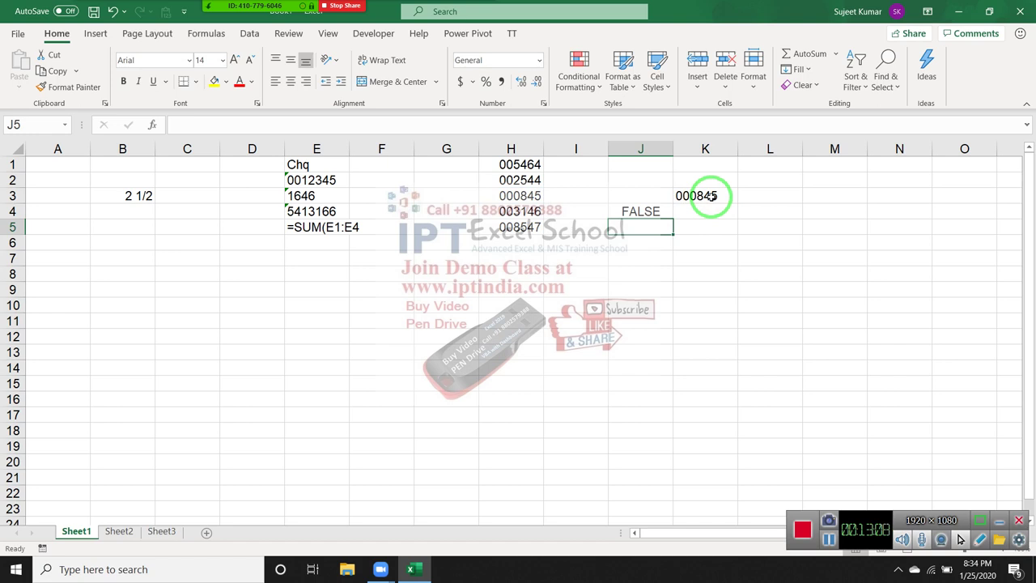
key(Up)
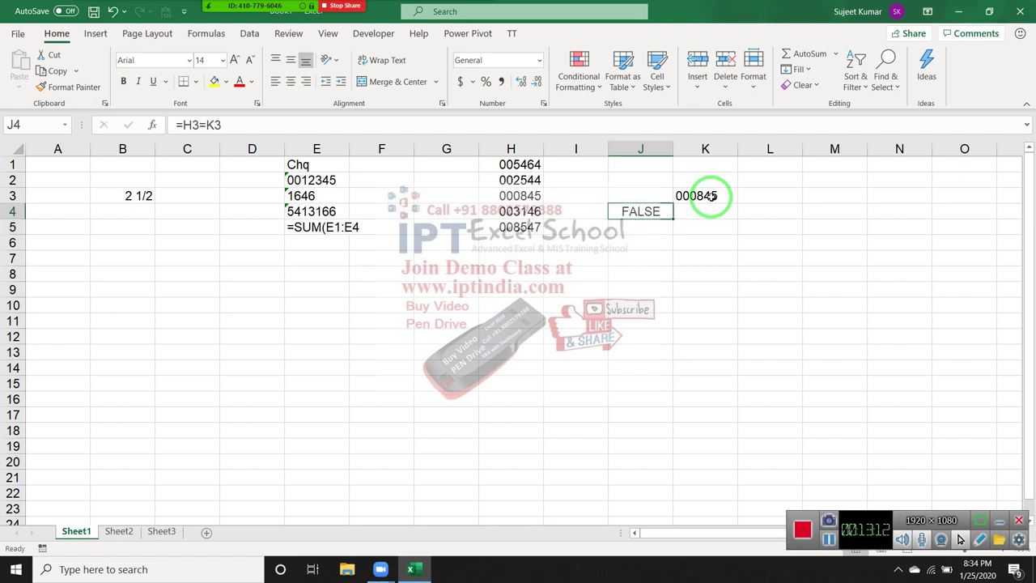
key(Up)
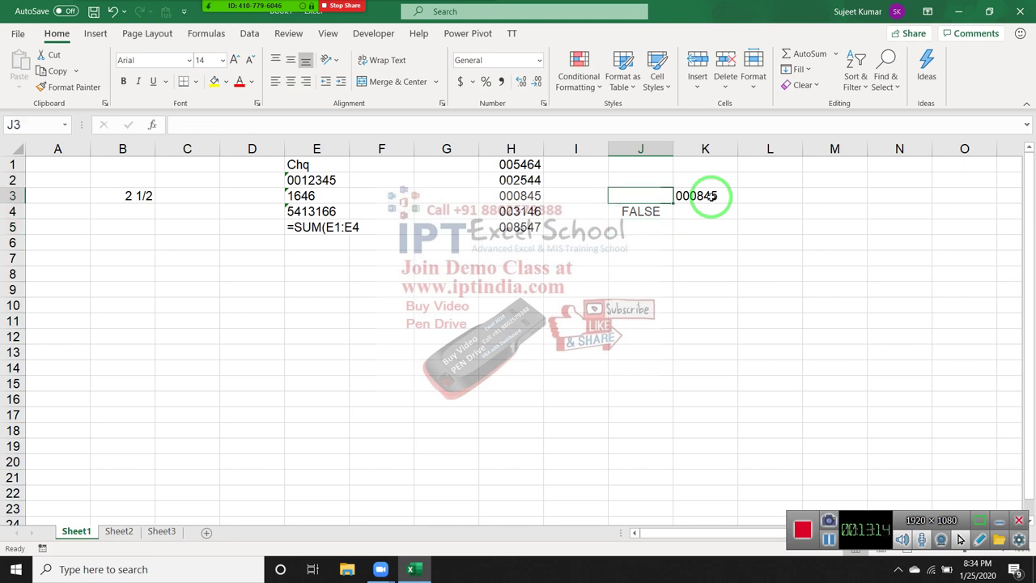
key(Down)
key(Up)
key(Left)
key(Left)
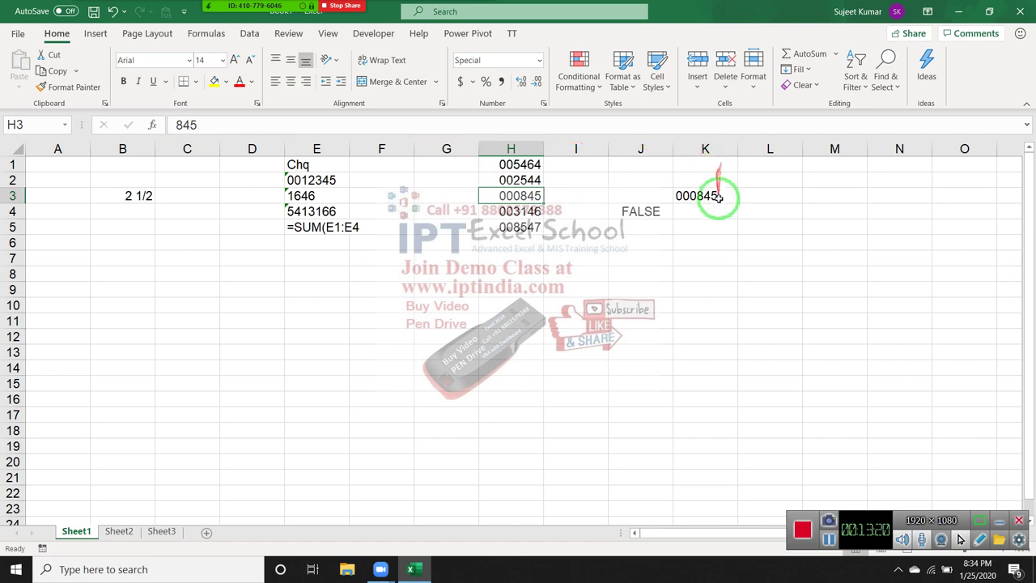
click(718, 197)
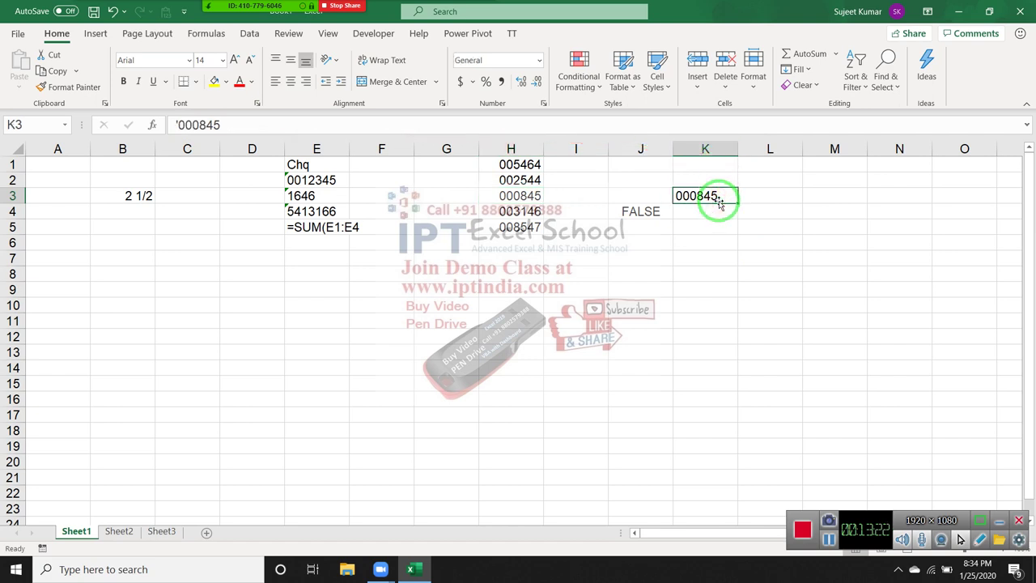
click(574, 194)
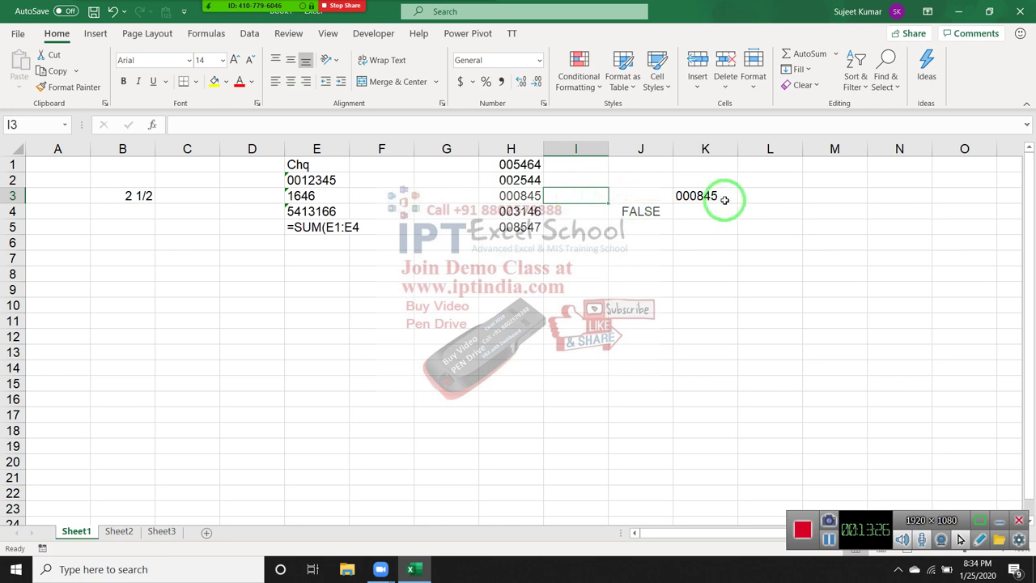
- Enter =TEXT(H3,"000000") in I3 so it shows 000845
drag(617, 213, 570, 210)
text(=)
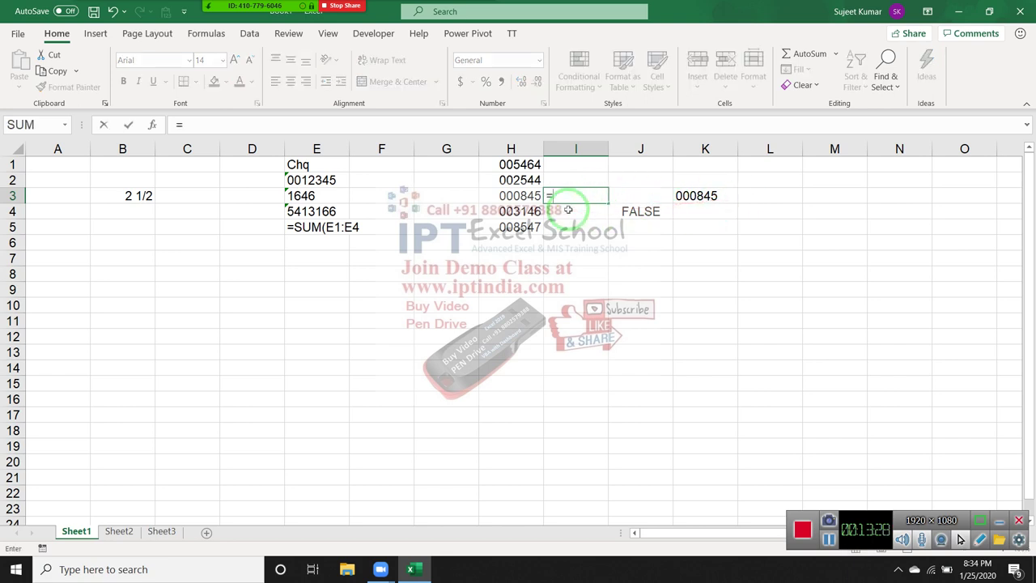
text(te)
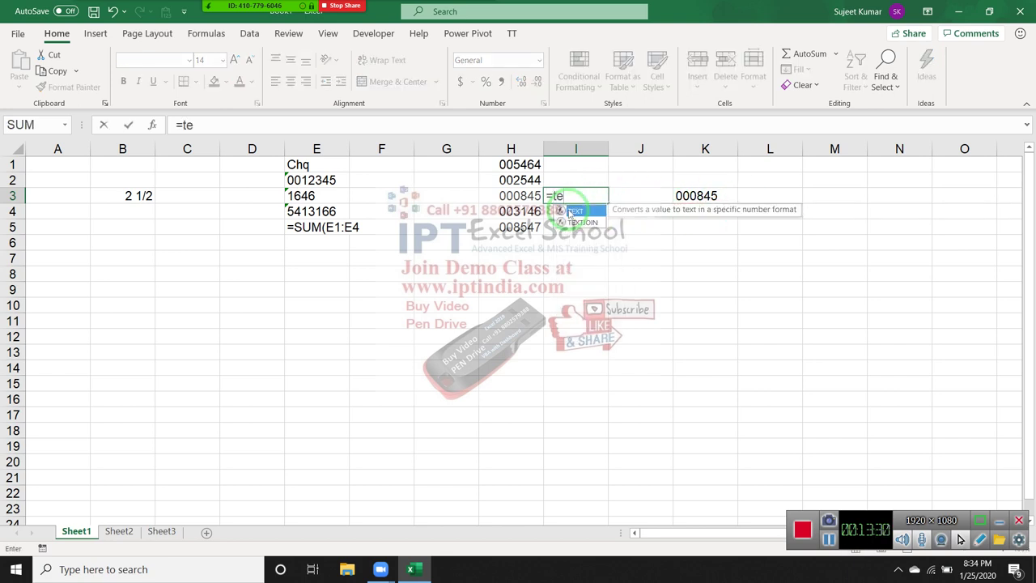
double_click(573, 211)
key(Left)
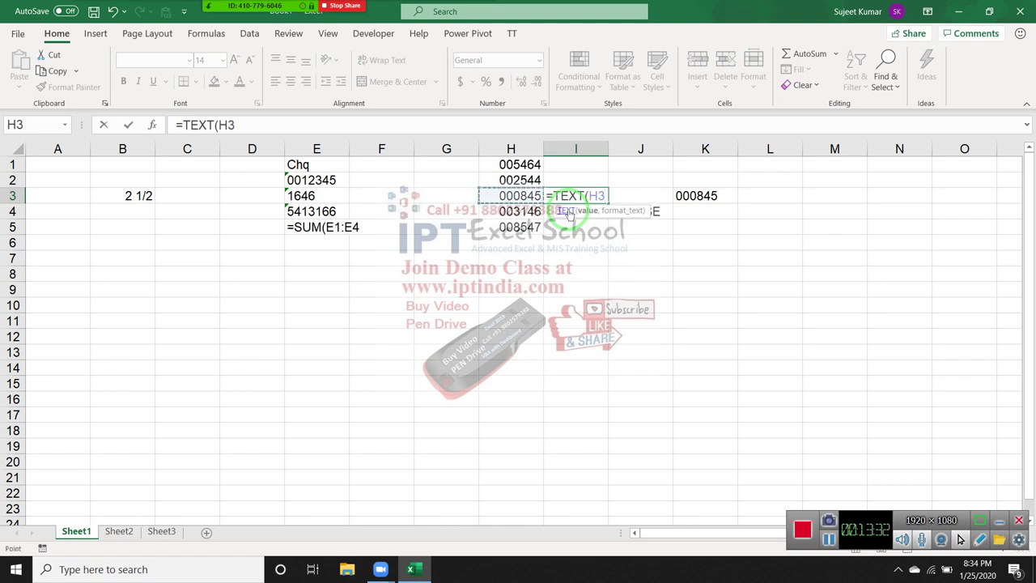
text(,")
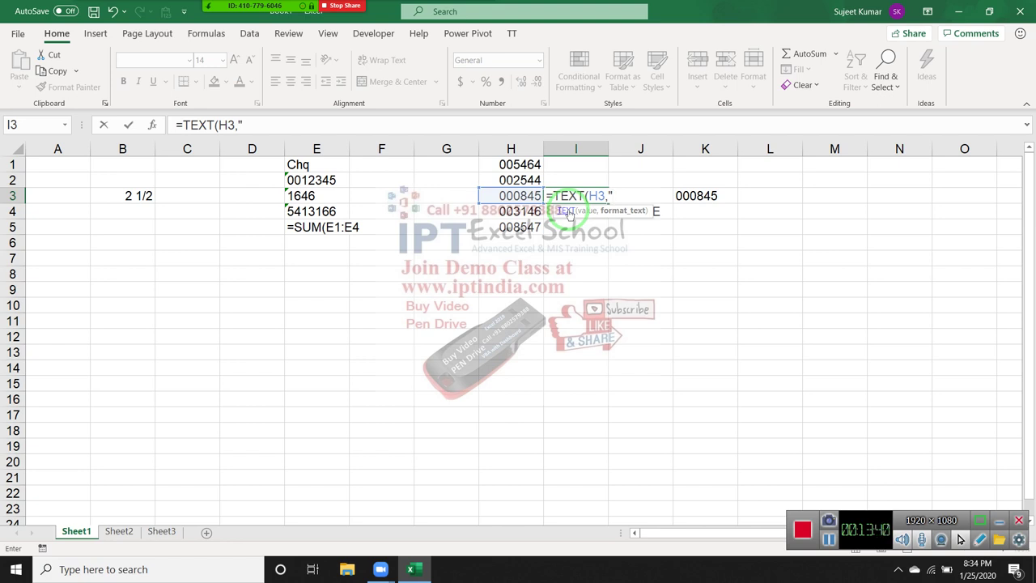
text(0)
text(0000)
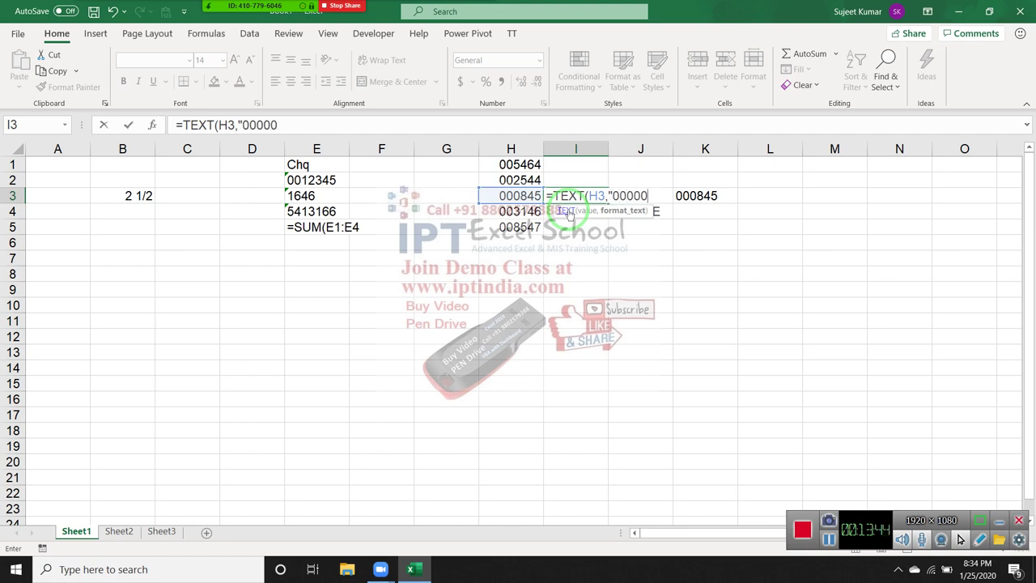
text(0")
key(Return)
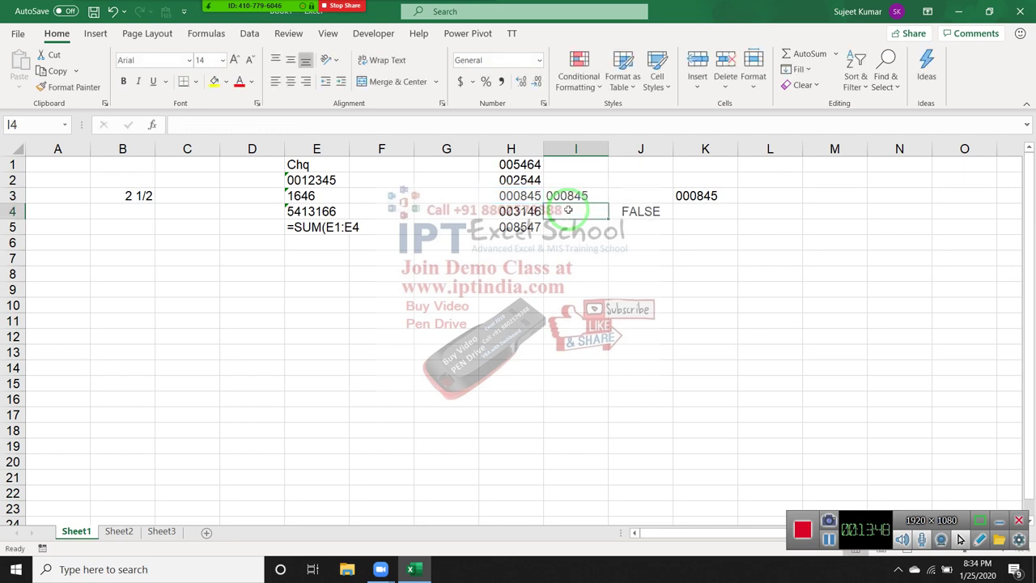
- Enter =I3=K3 in J5, which returns TRUE
key(Up)
key(Down)
key(Right)
key(Down)
text(=)
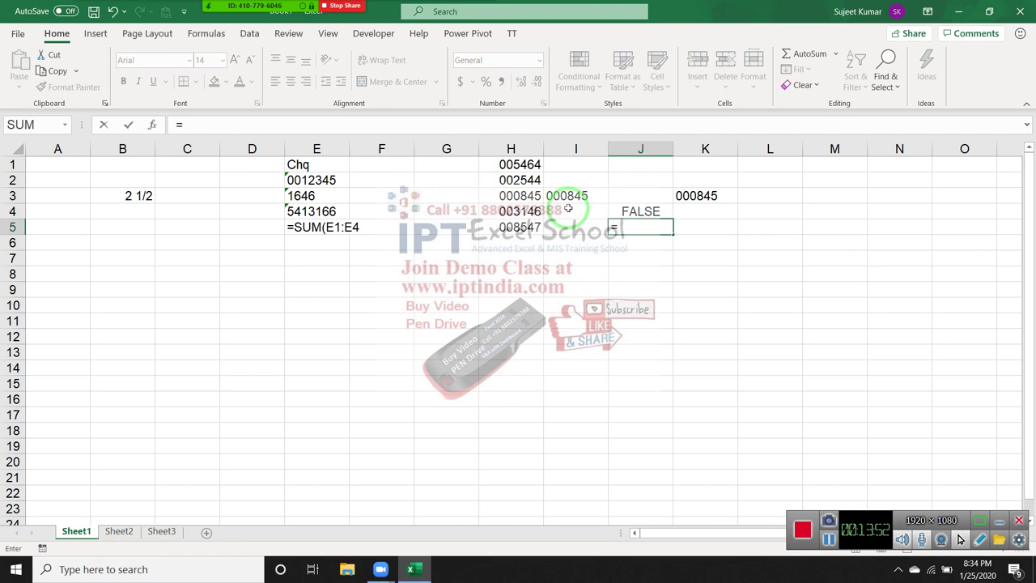
click(570, 195)
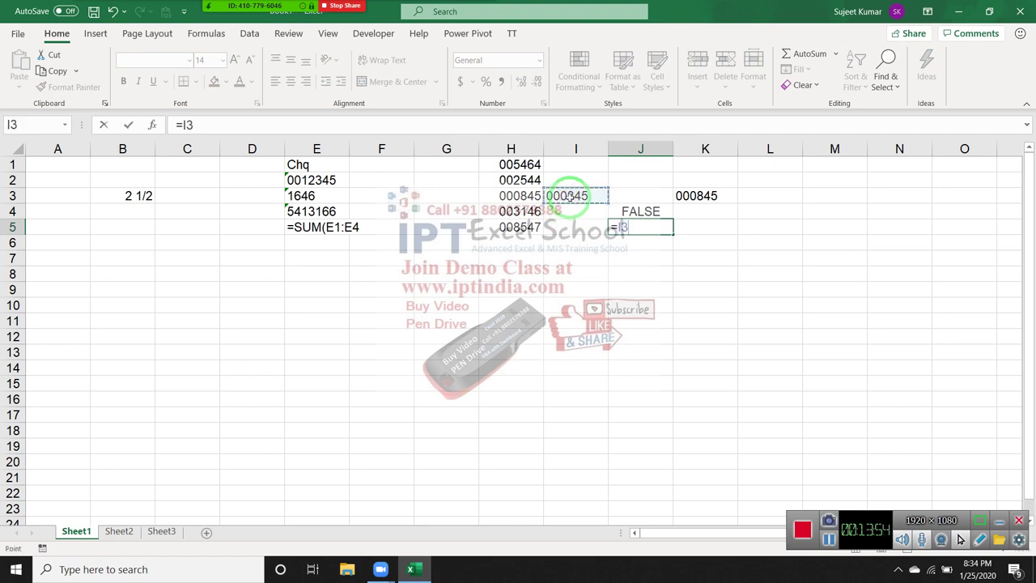
text(=)
click(707, 196)
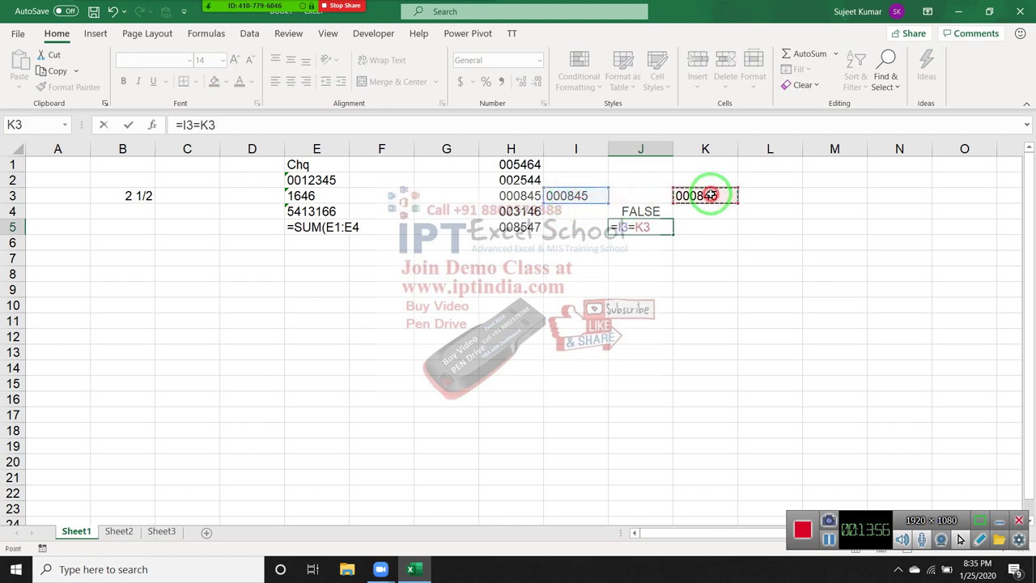
key(Return)
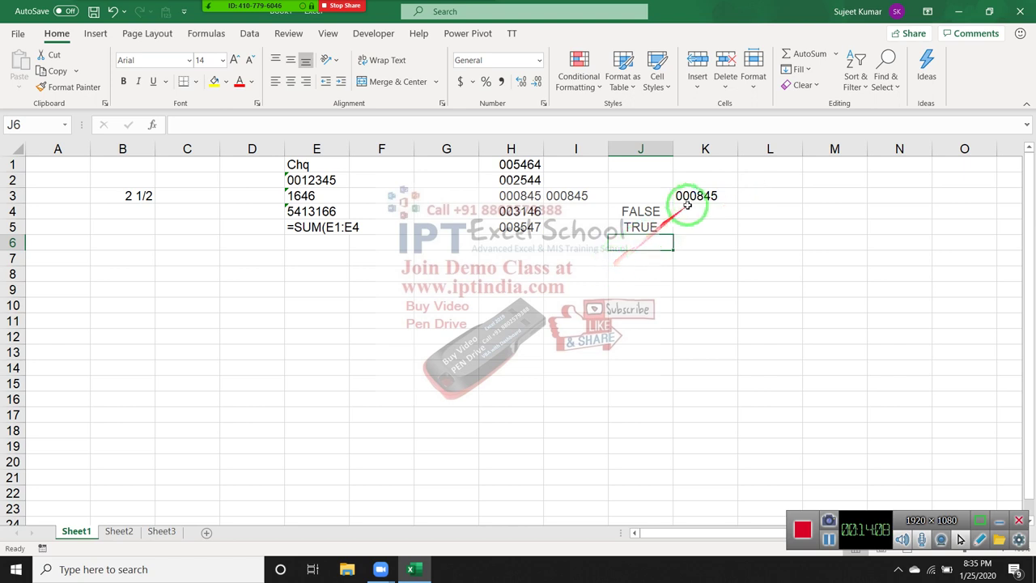
- Add the heading 'Mobile' in A8
click(707, 200)
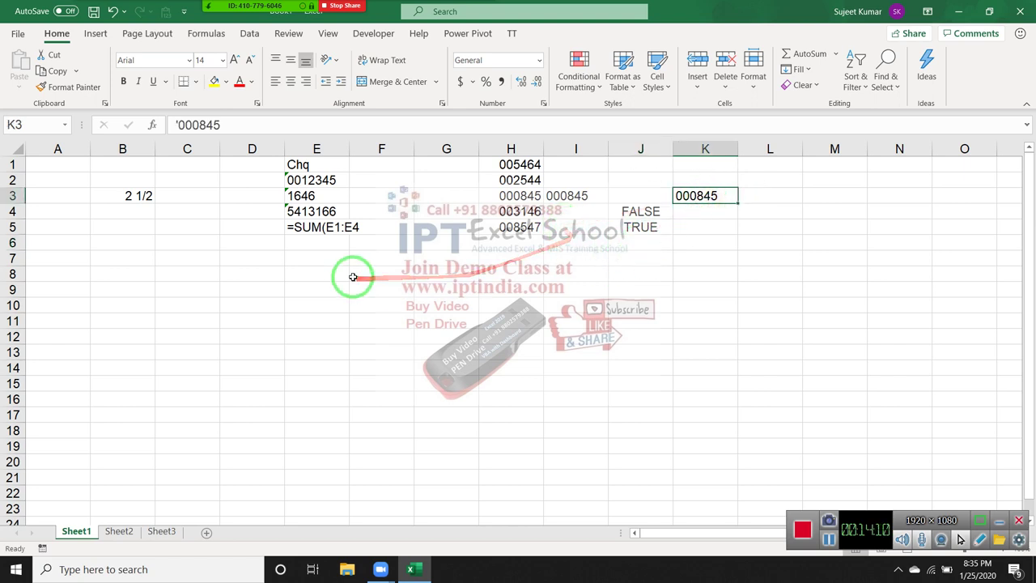
click(56, 272)
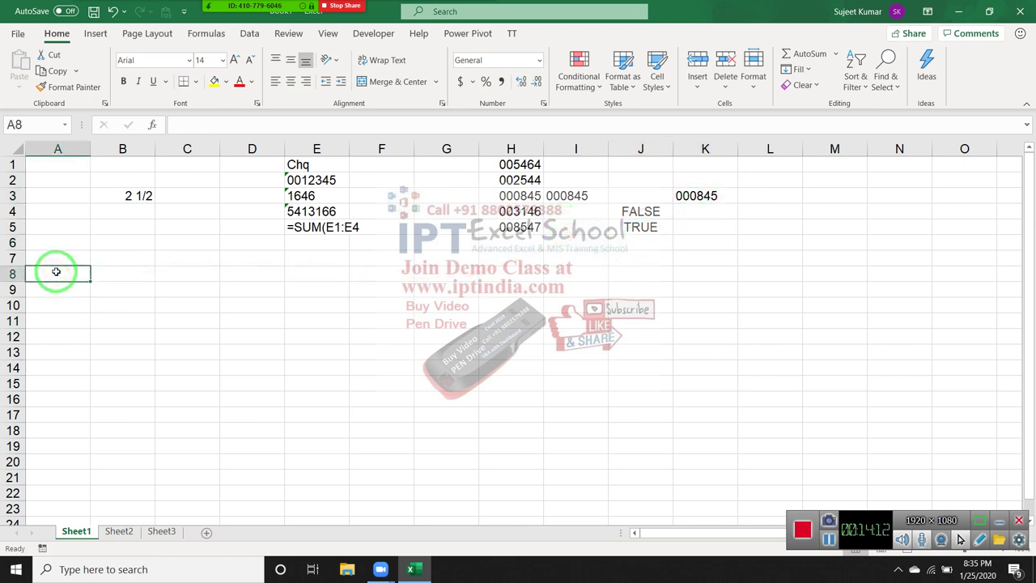
text(Mo)
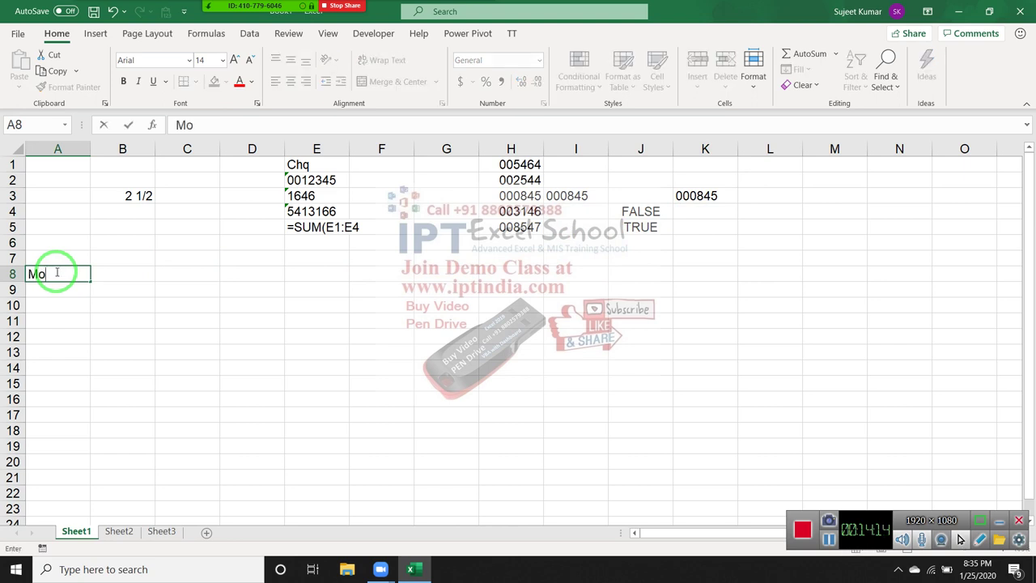
text(bile)
key(Return)
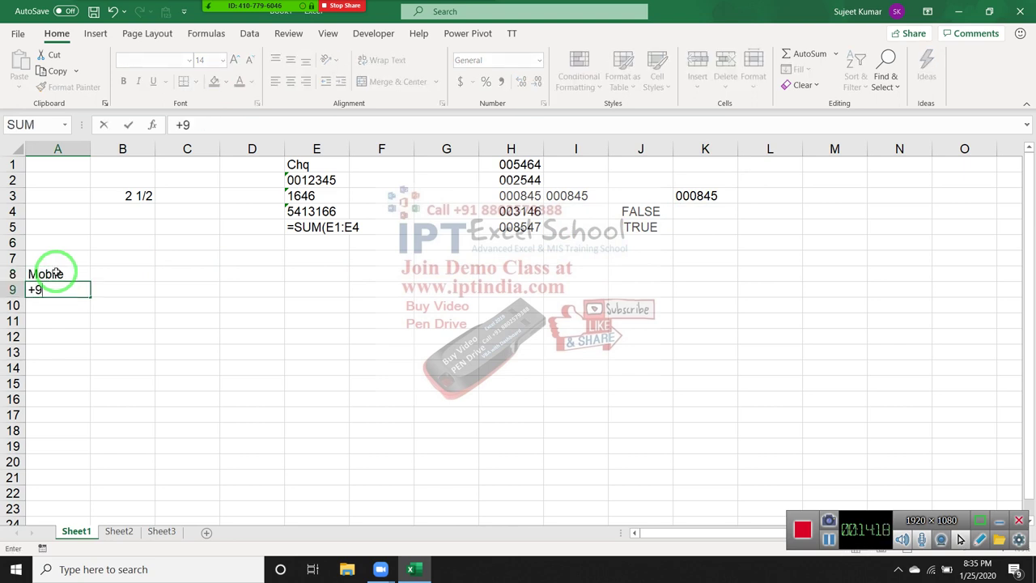
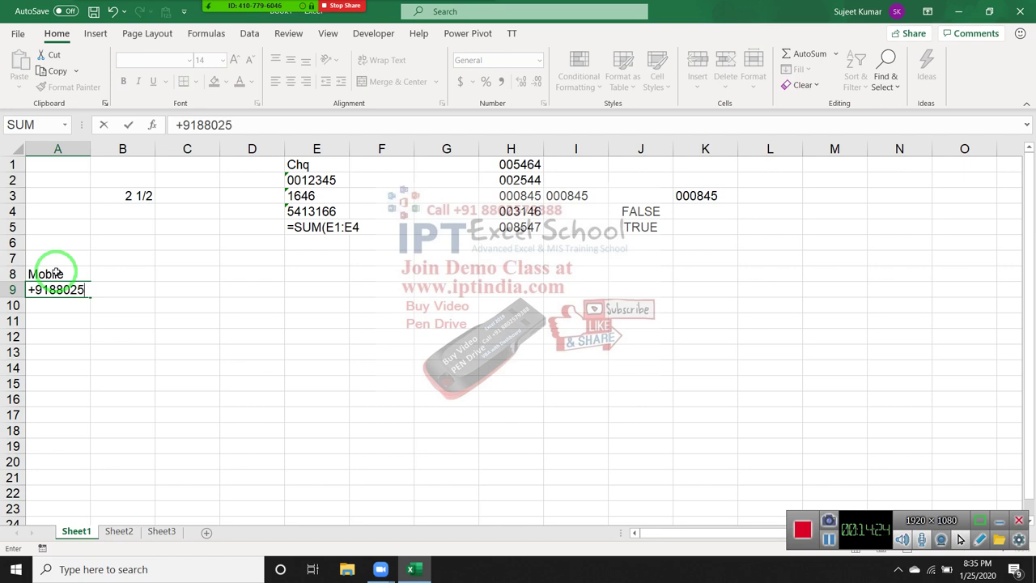
- Enter a +91 mobile number in A9, which displays in scientific notation
key(Return)
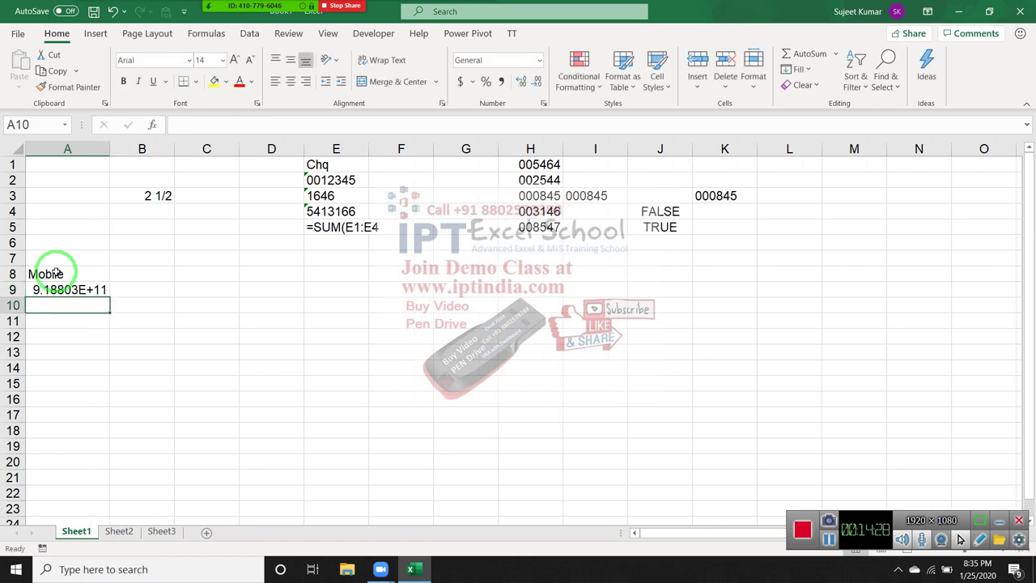
key(Up)
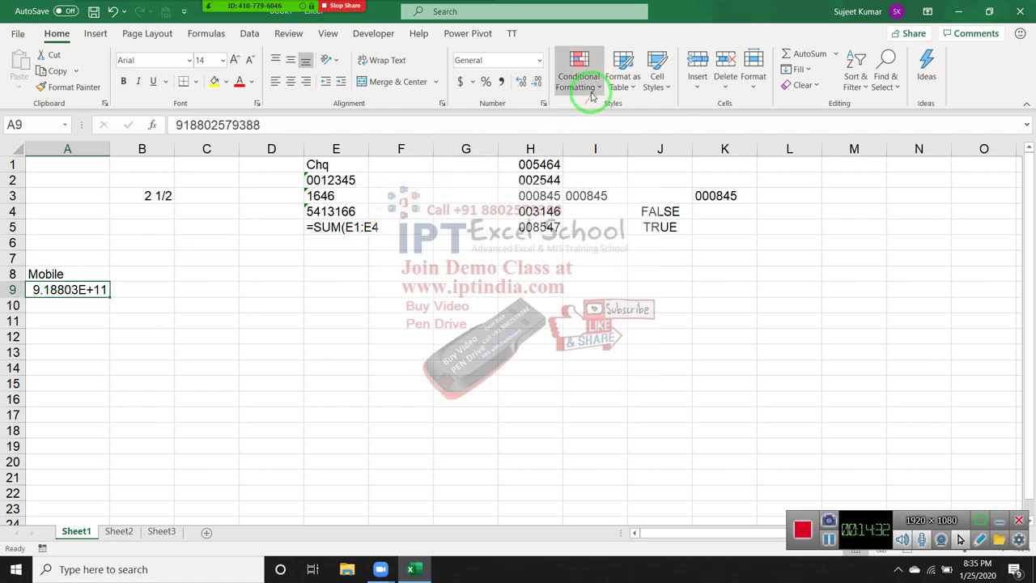
- Clear the number from A9 and select the Mobile cells A9:A14
click(545, 105)
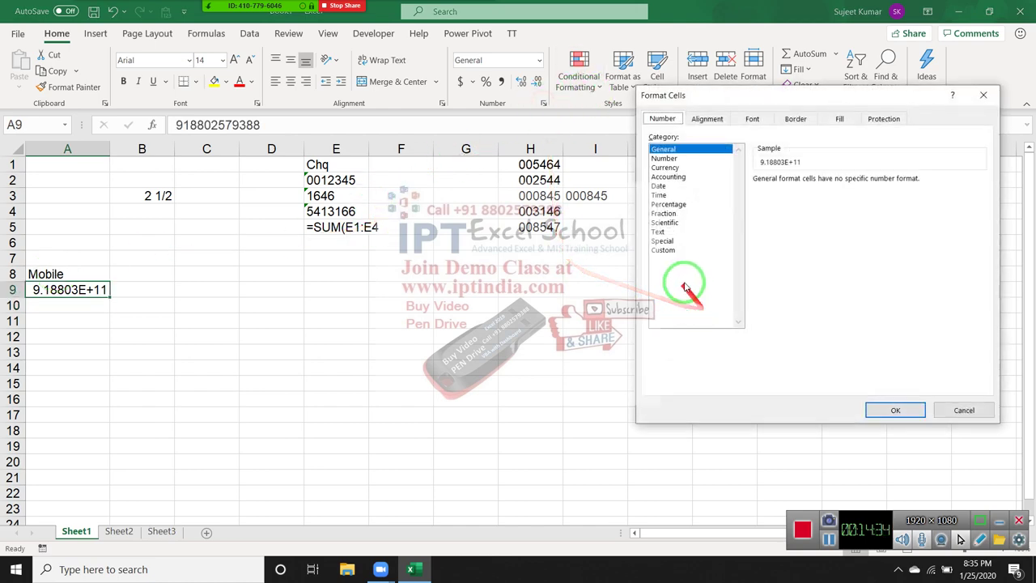
click(664, 250)
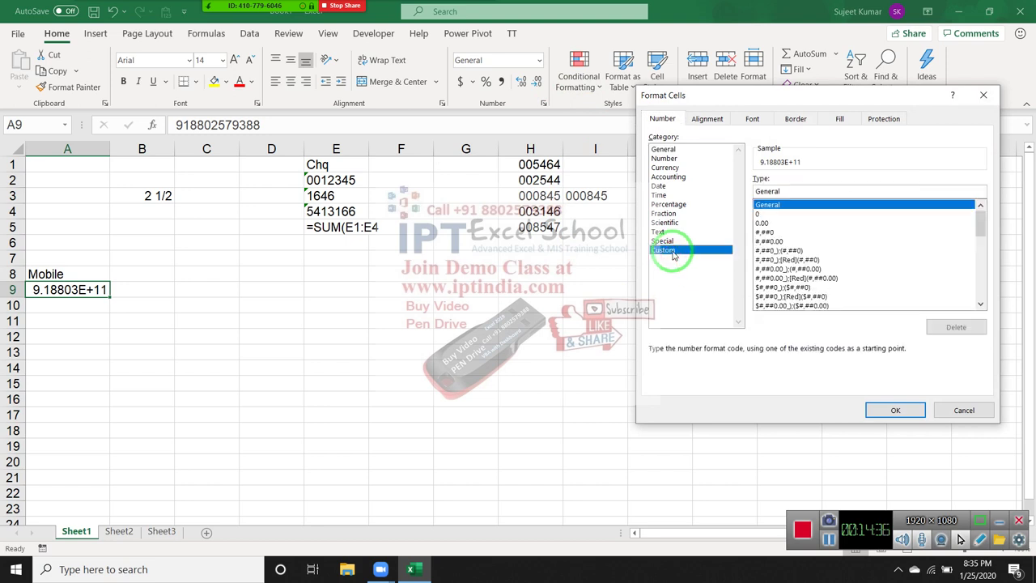
key(Escape)
key(Delete)
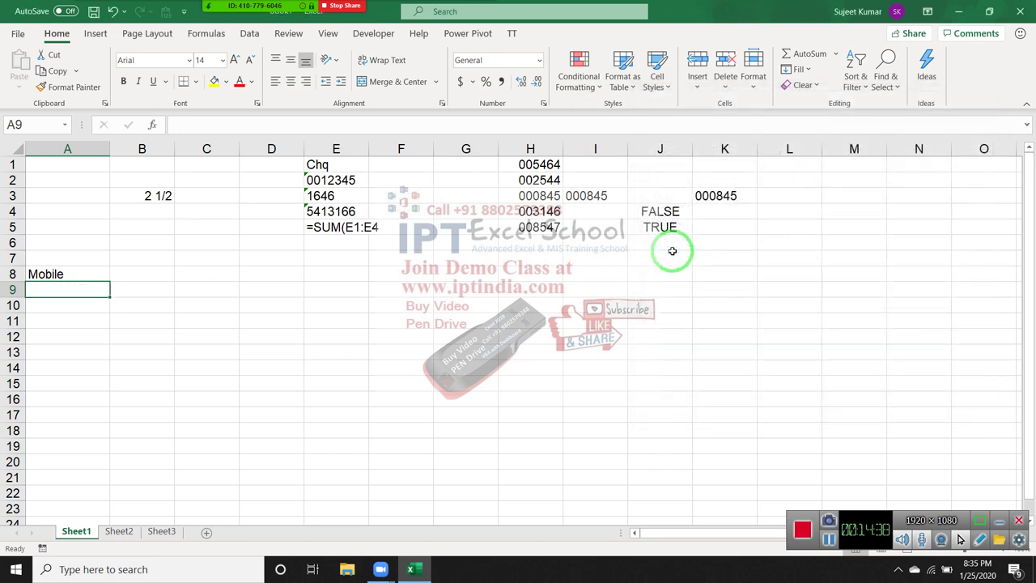
key(shift+Down)
key(shift+Down)
key(shift+Down)
key(shift+Down)
key(shift+Down)
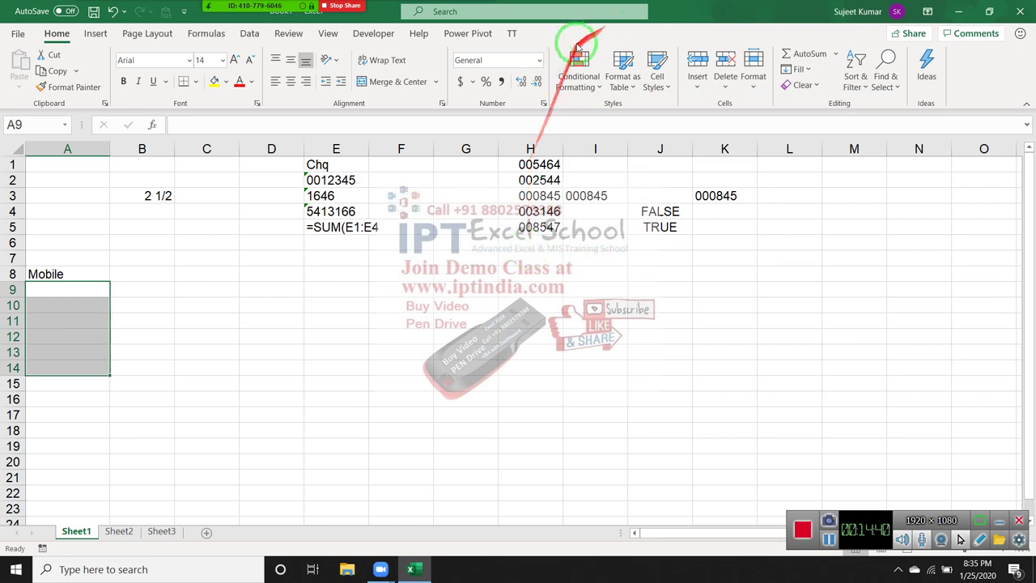
click(543, 102)
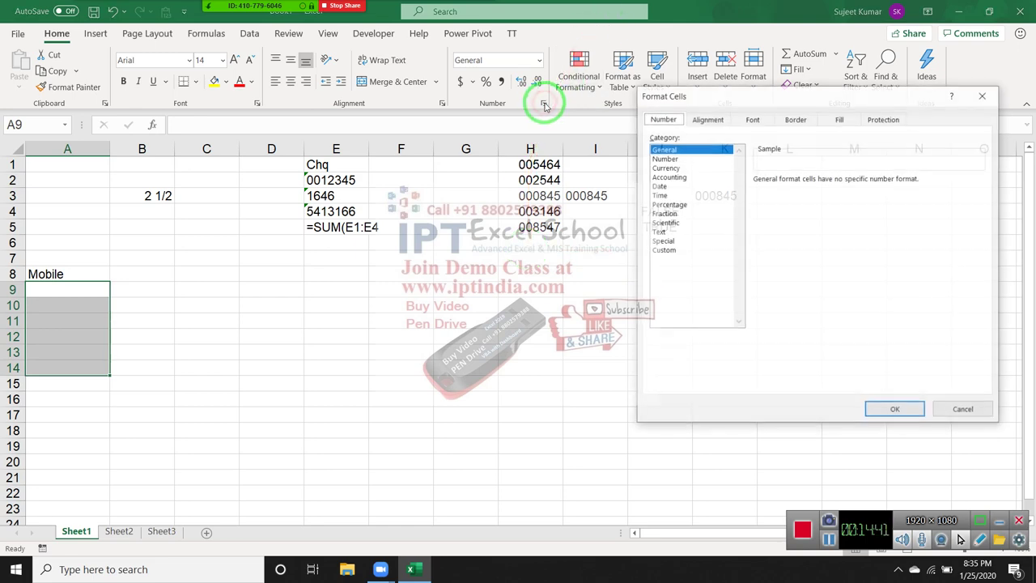
click(663, 251)
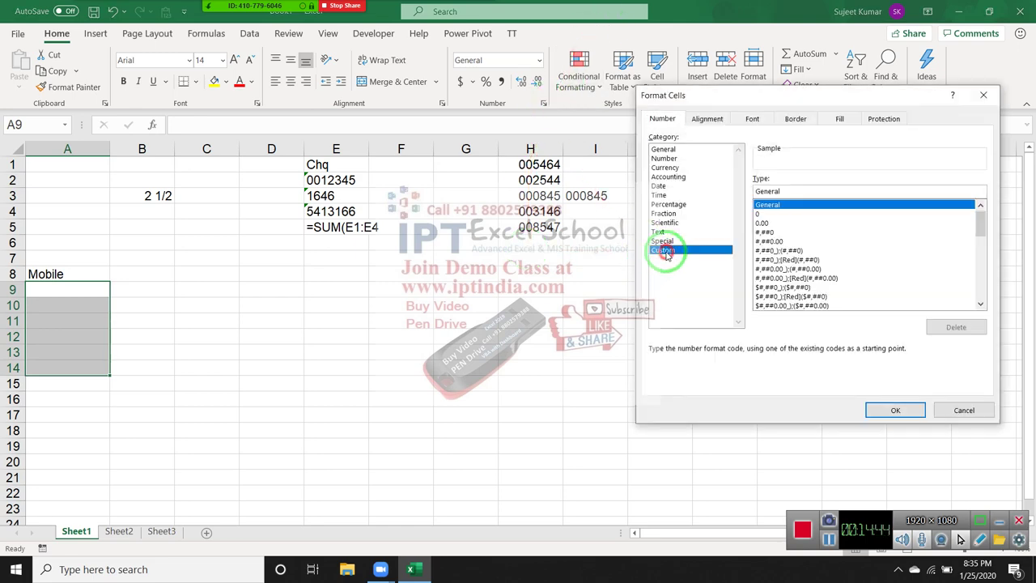
click(798, 191)
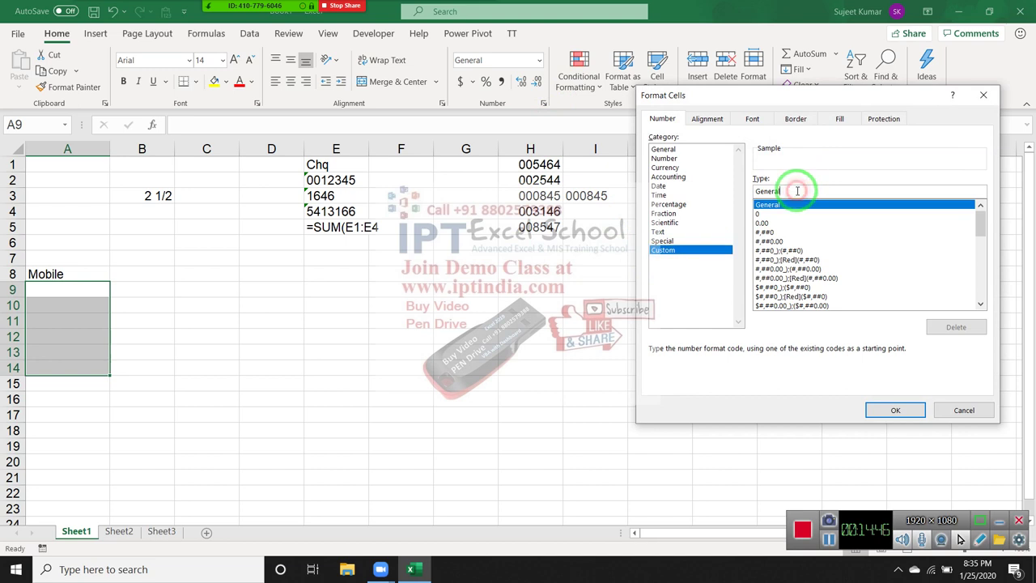
double_click(797, 191)
text(+9)
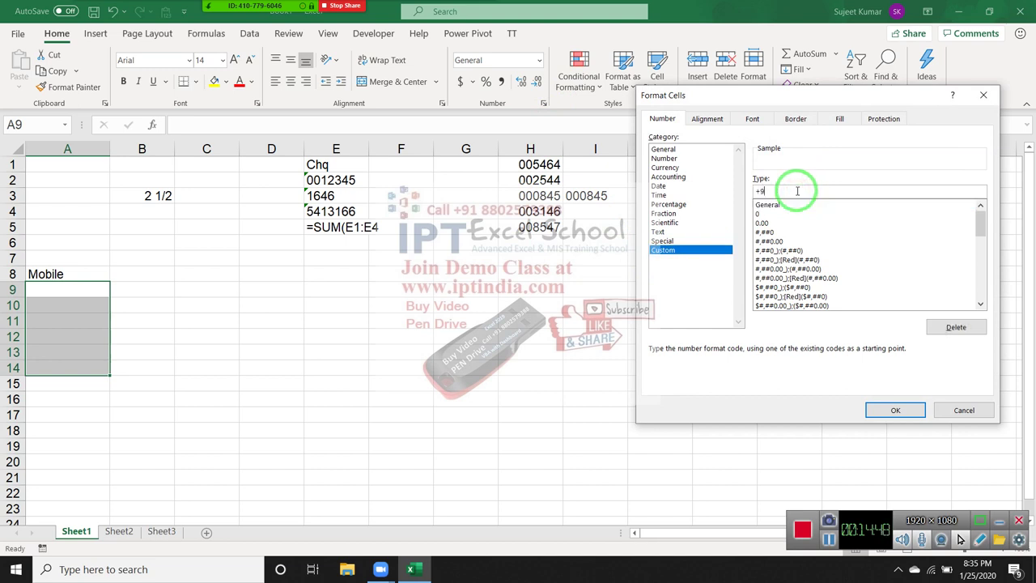
text(1 )
text(00)
text(000)
text(00000)
key(Return)
key(Down)
key(Up)
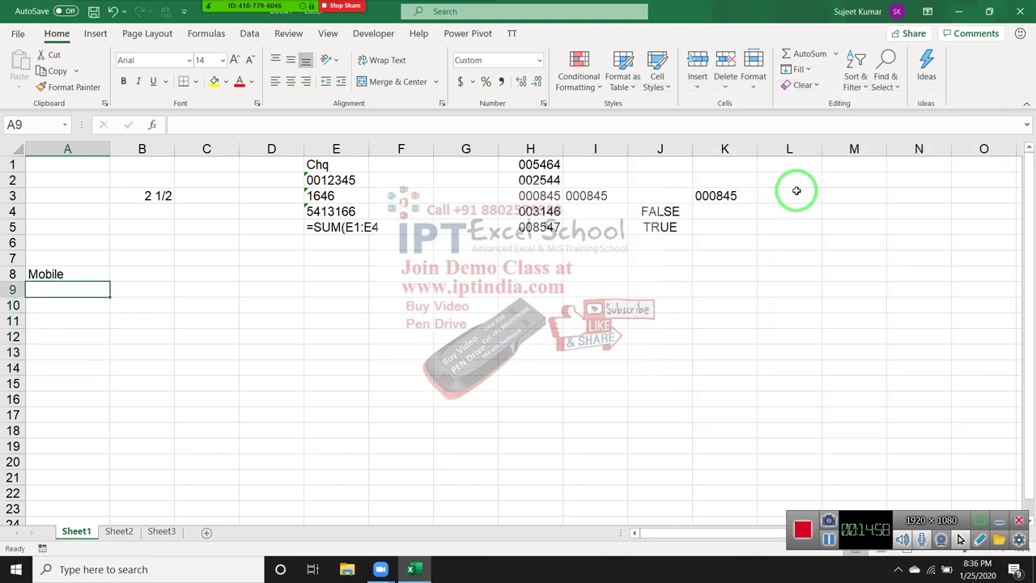
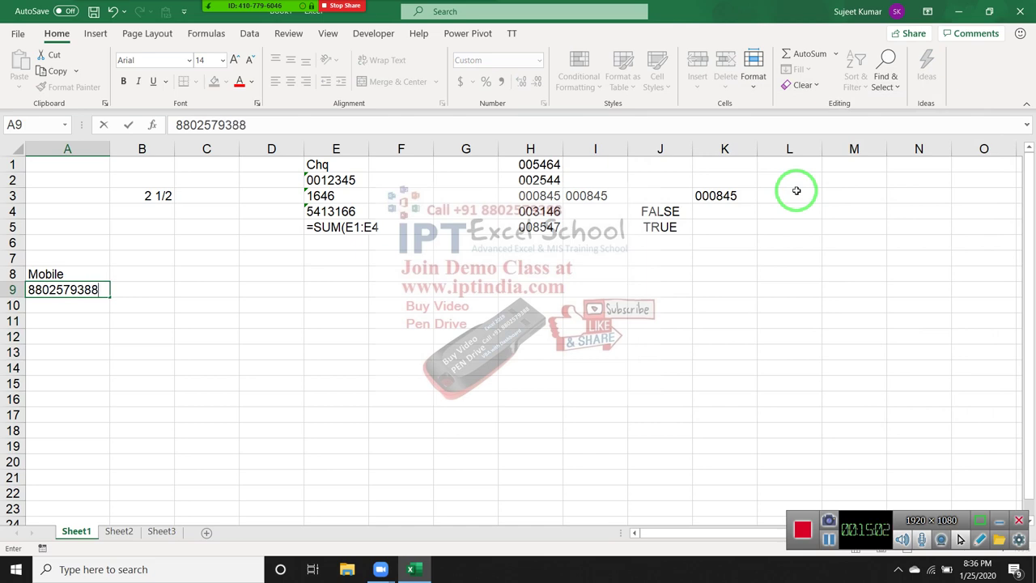
key(Return)
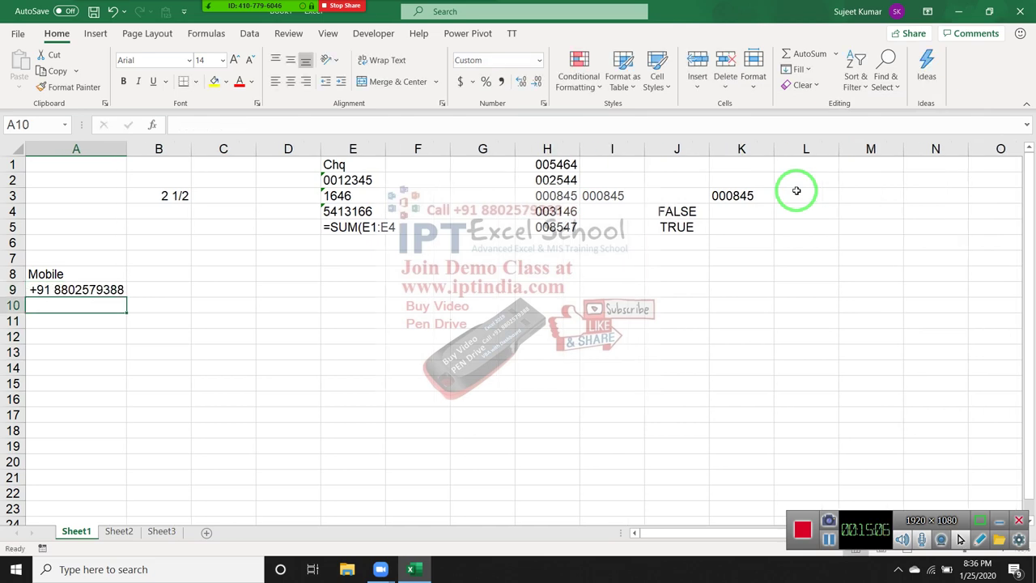
text(88825)
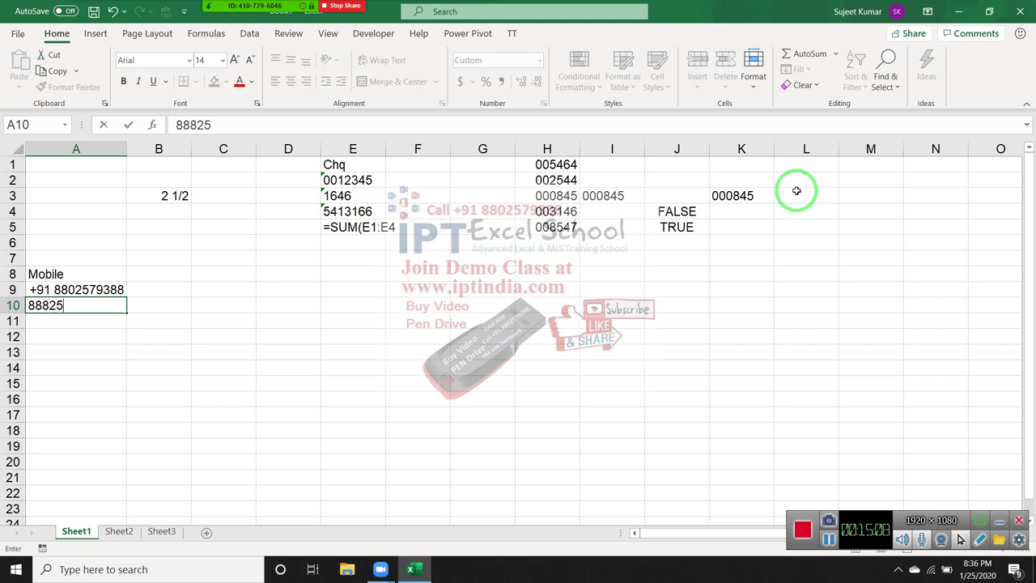
text(56)
key(Return)
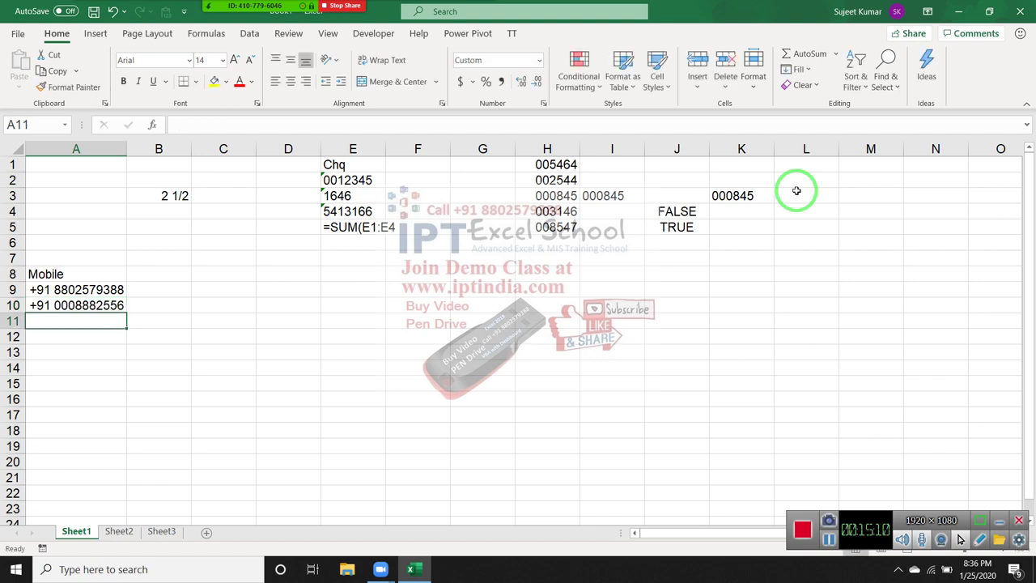
- Reselect A9:A14 and bring up their number format settings again
key(Up)
key(Up)
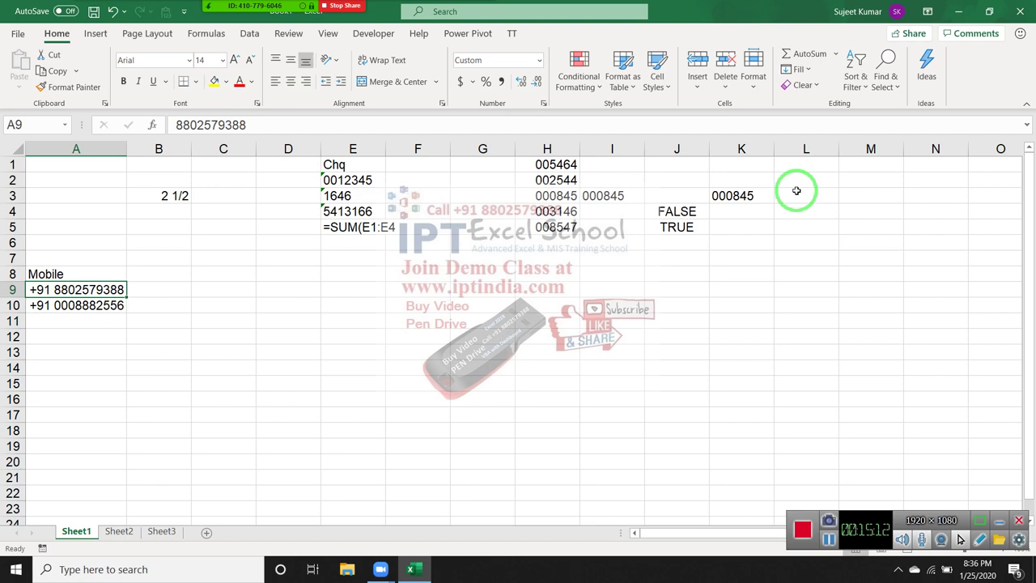
key(shift+Down)
key(shift+Down)
key(shift+Down)
key(shift+Down)
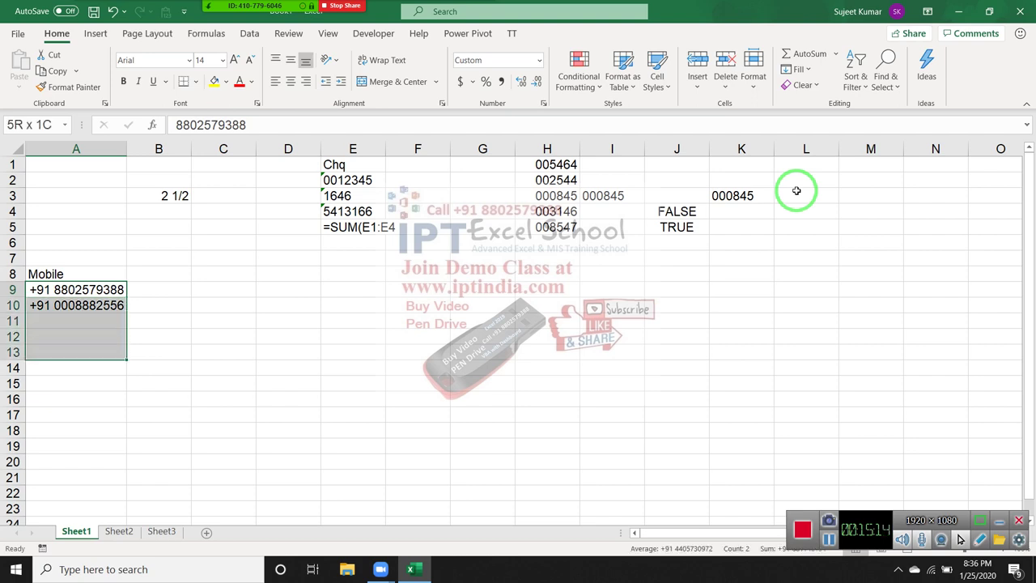
key(shift+Down)
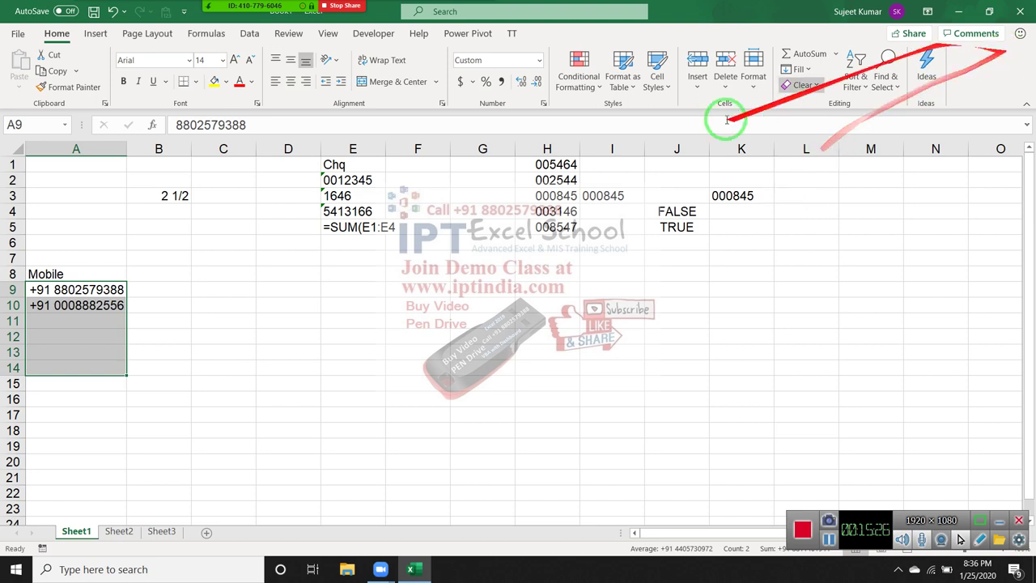
click(547, 105)
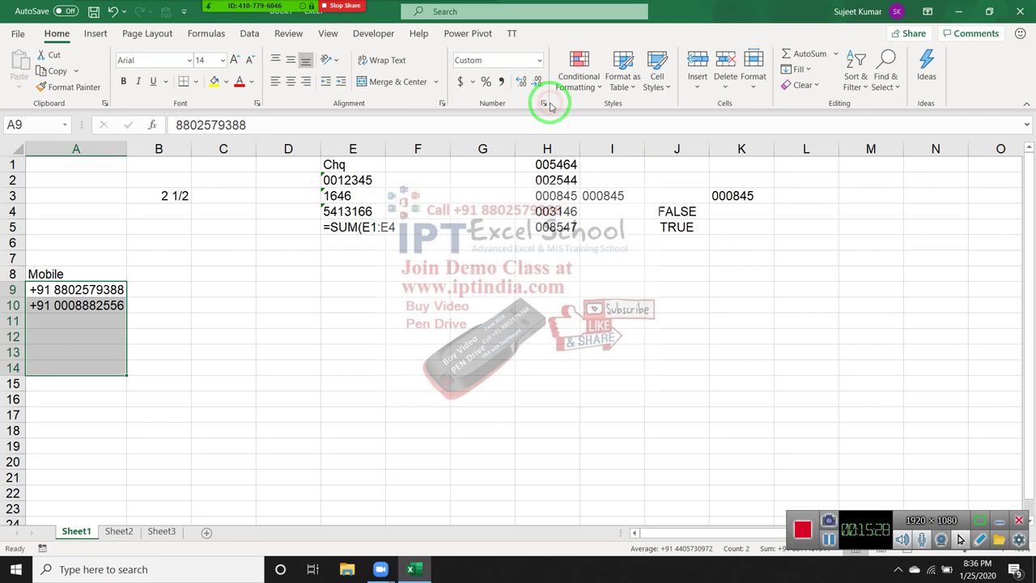
click(546, 104)
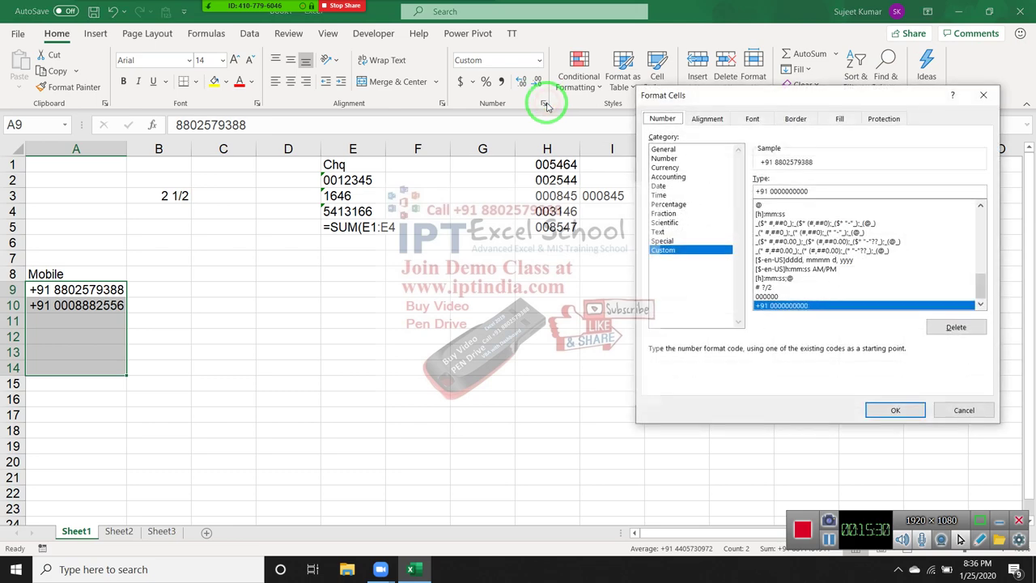
- Swap the zeros for # placeholders so A10 shows +91 8882556 without padding
double_click(778, 192)
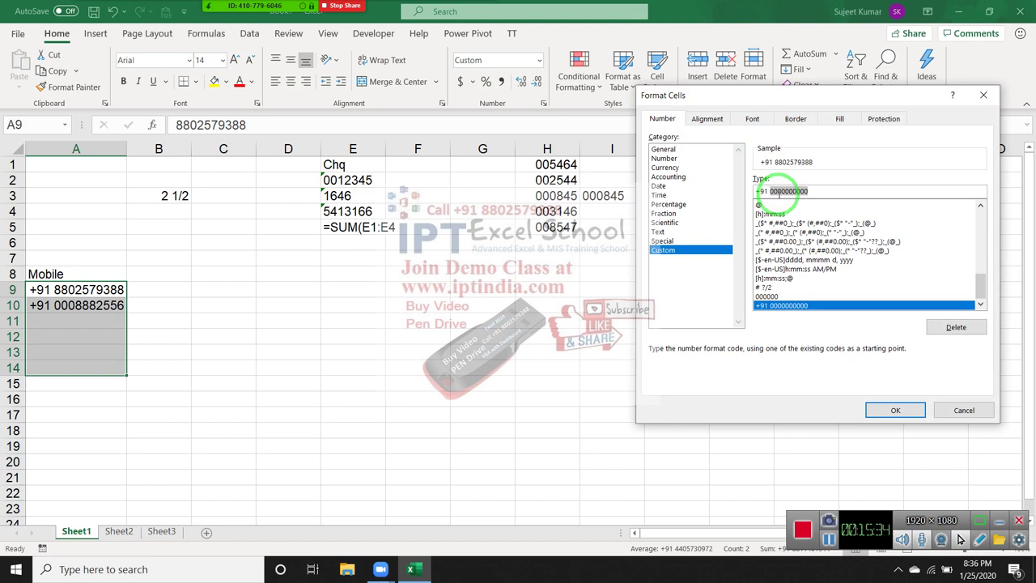
text(##)
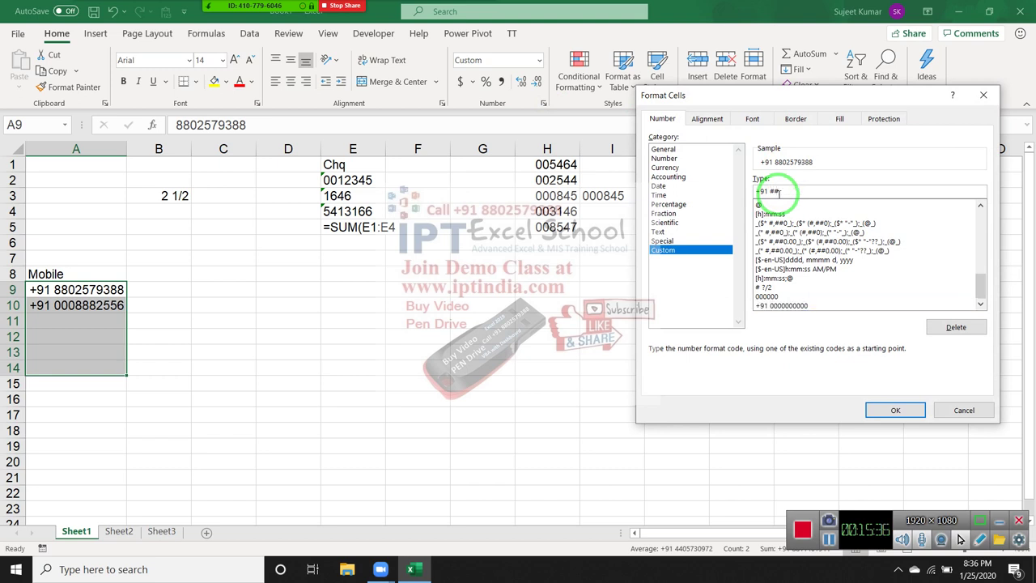
text(######)
text(####)
key(Return)
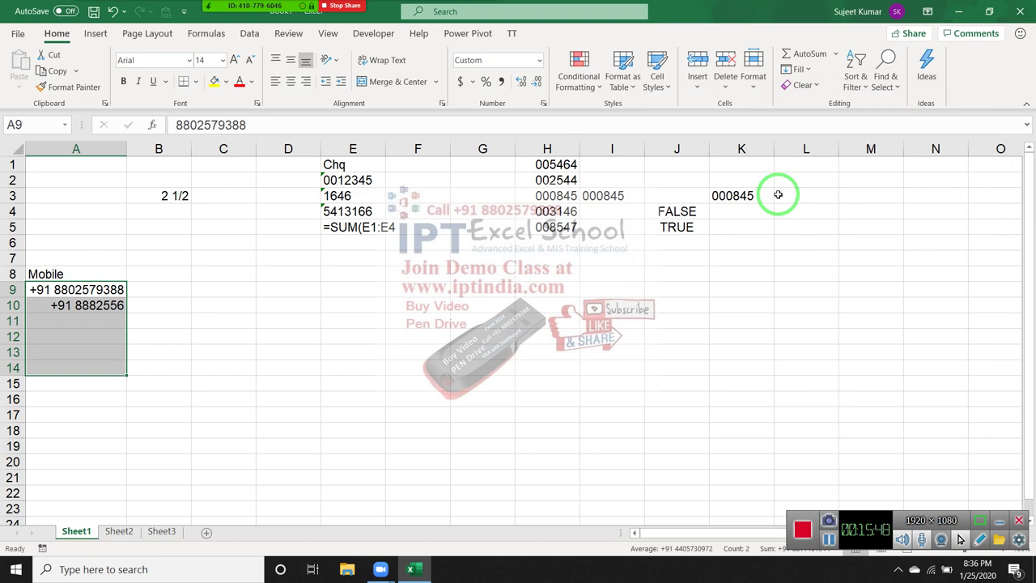
key(Down)
key(Up)
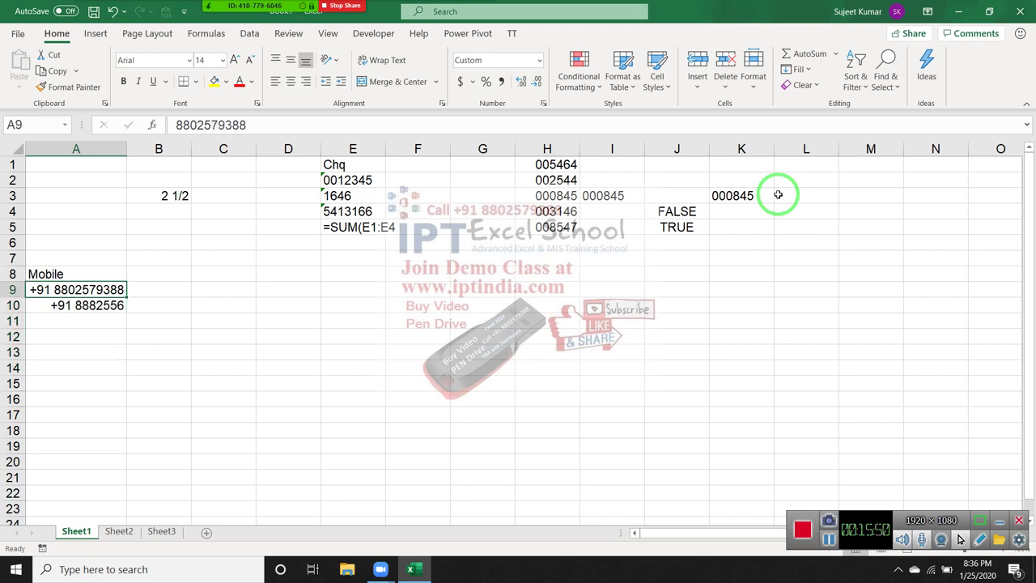
key(Down)
key(Up)
key(Up)
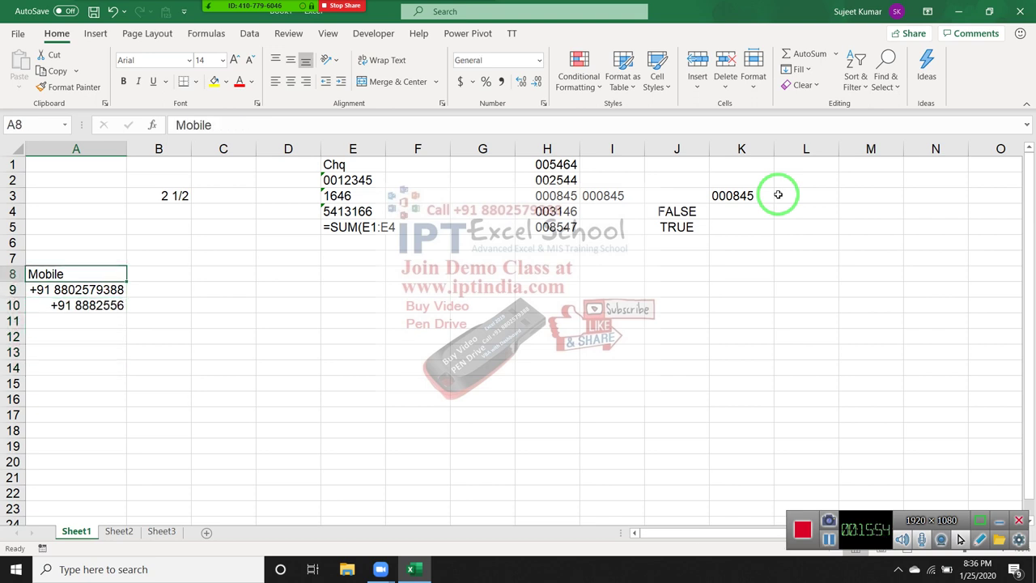
- Add the heading CC in B8 beside Mobile
key(Down)
key(Up)
key(Right)
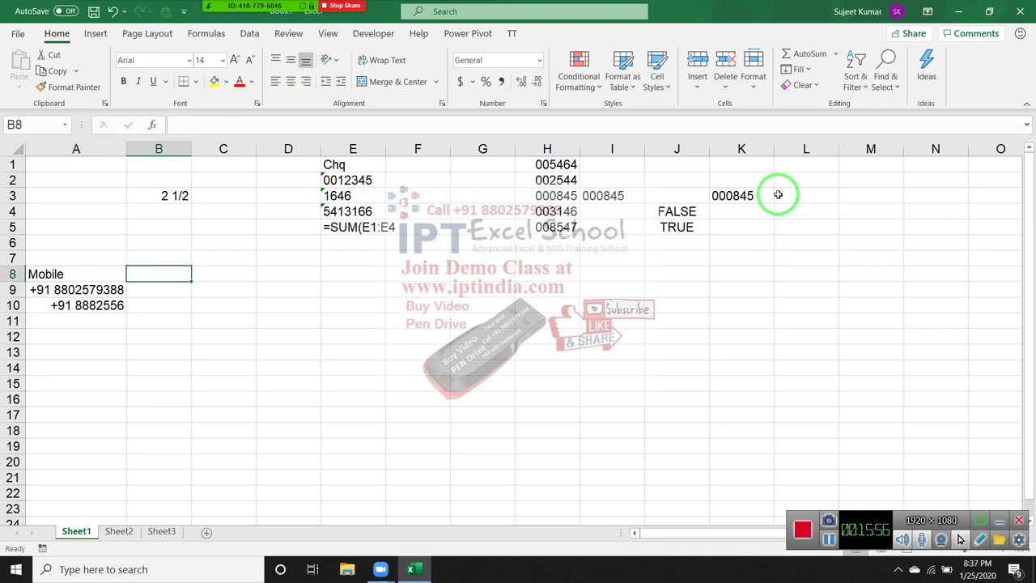
text(Mee)
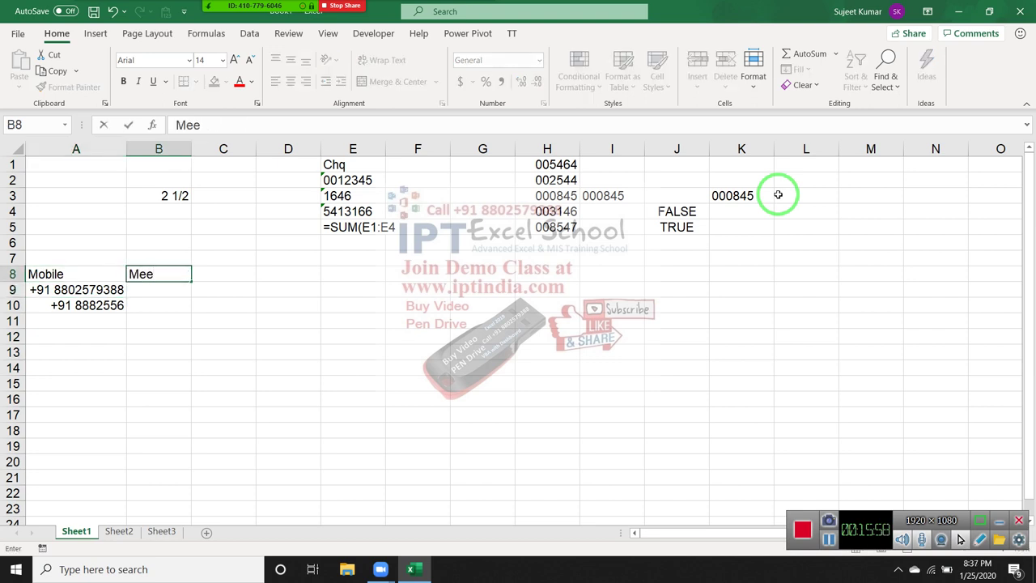
key(BackSpace)
key(BackSpace)
key(BackSpace)
text(CC)
key(Return)
- Enter 1236 XXXX XXXX 8521 in B9 and 12349632 in B10
text(12)
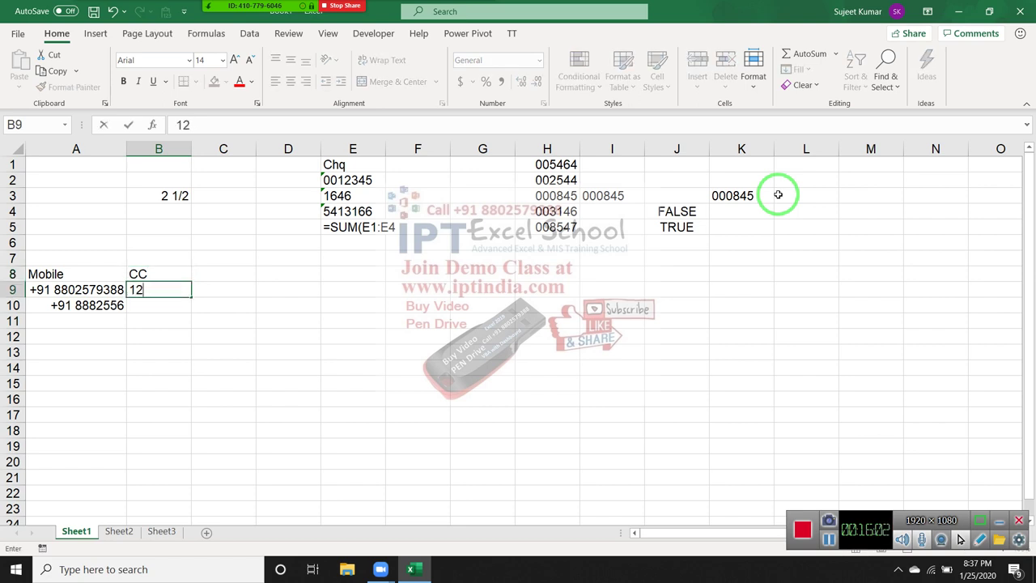
text(36)
text( ###)
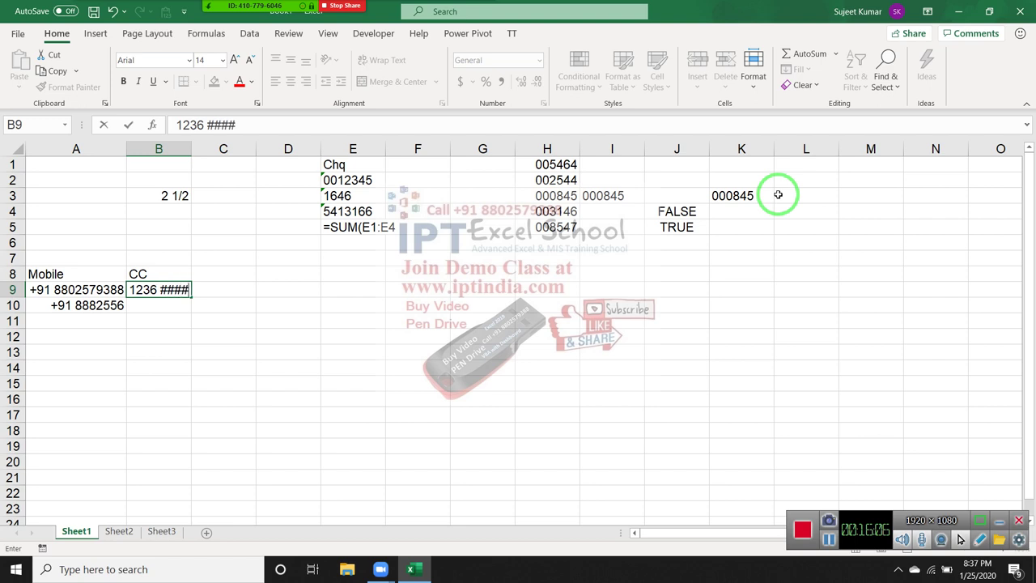
text(#)
key(BackSpace)
key(BackSpace)
key(BackSpace)
key(BackSpace)
key(BackSpace)
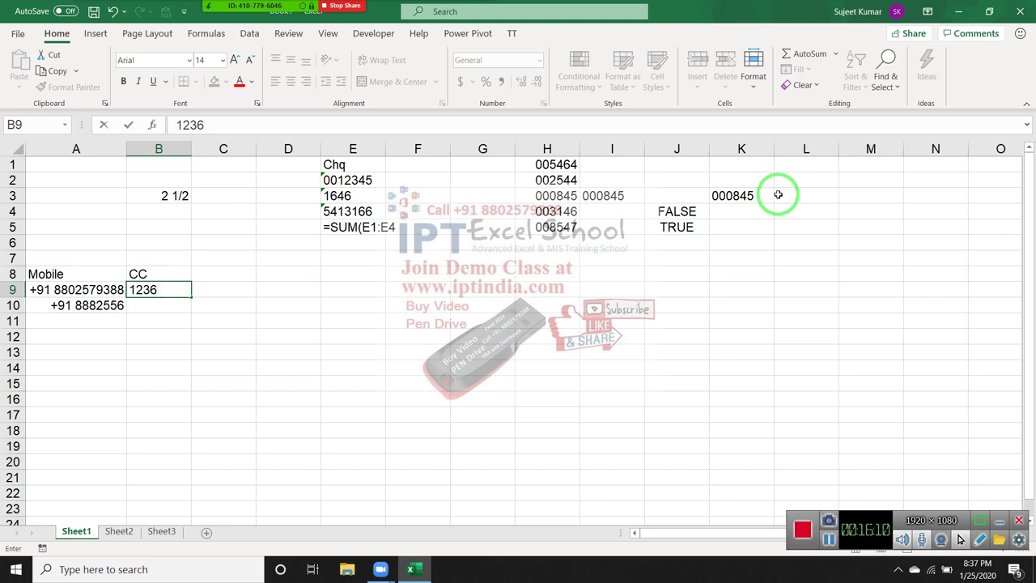
text(XXXX )
text(XXXX )
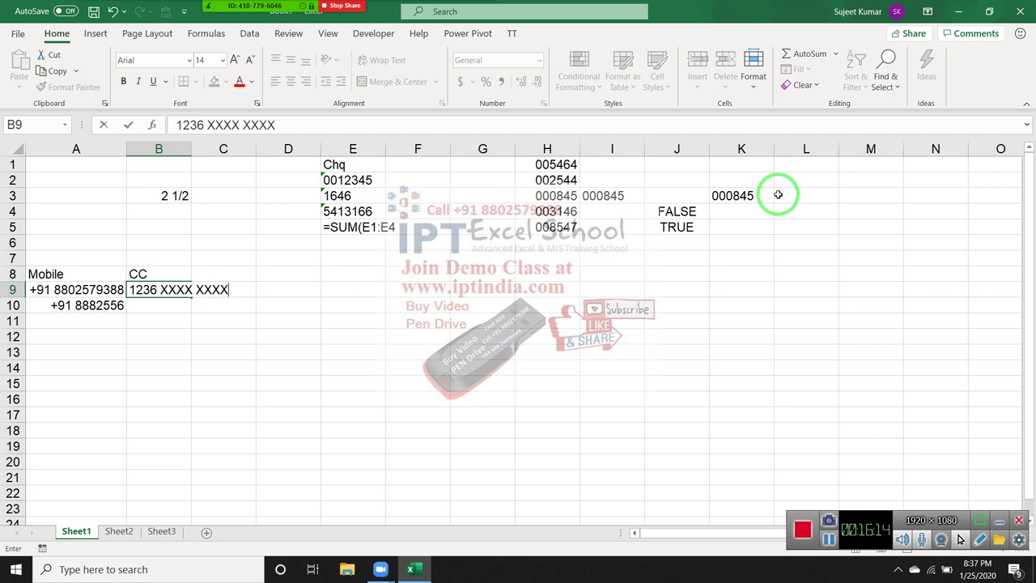
text(8521)
key(Return)
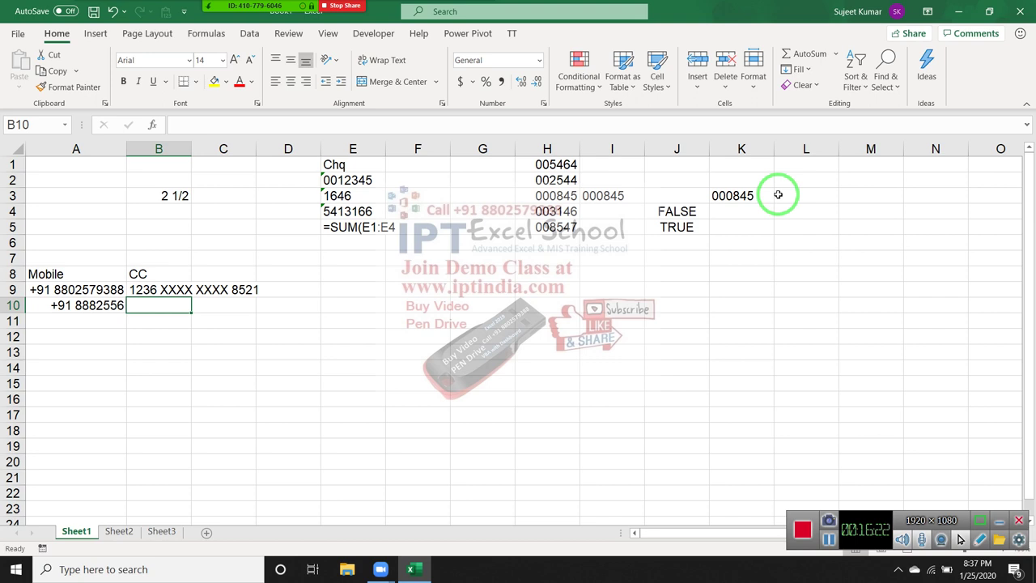
text(1234)
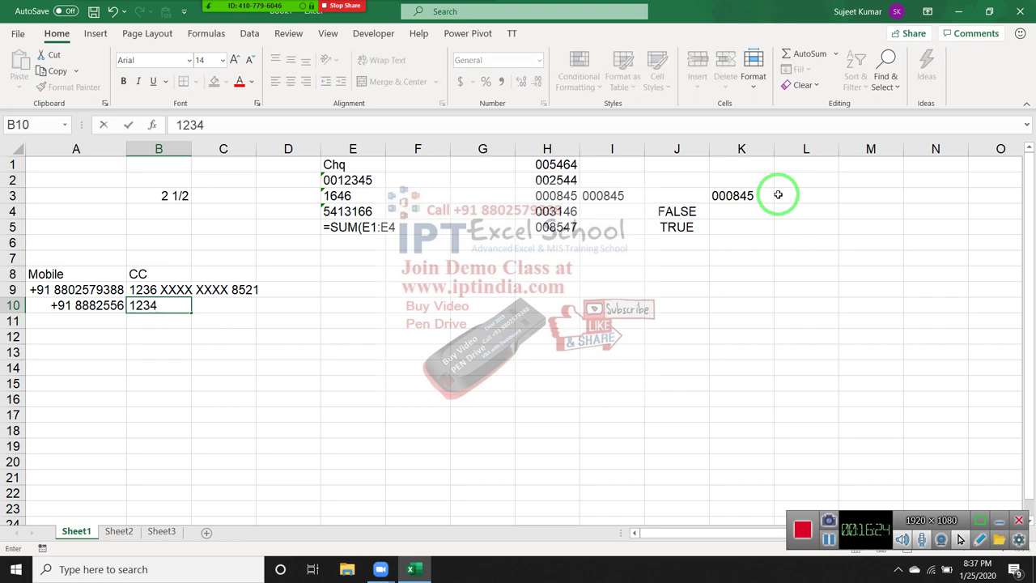
text(9632)
key(Return)
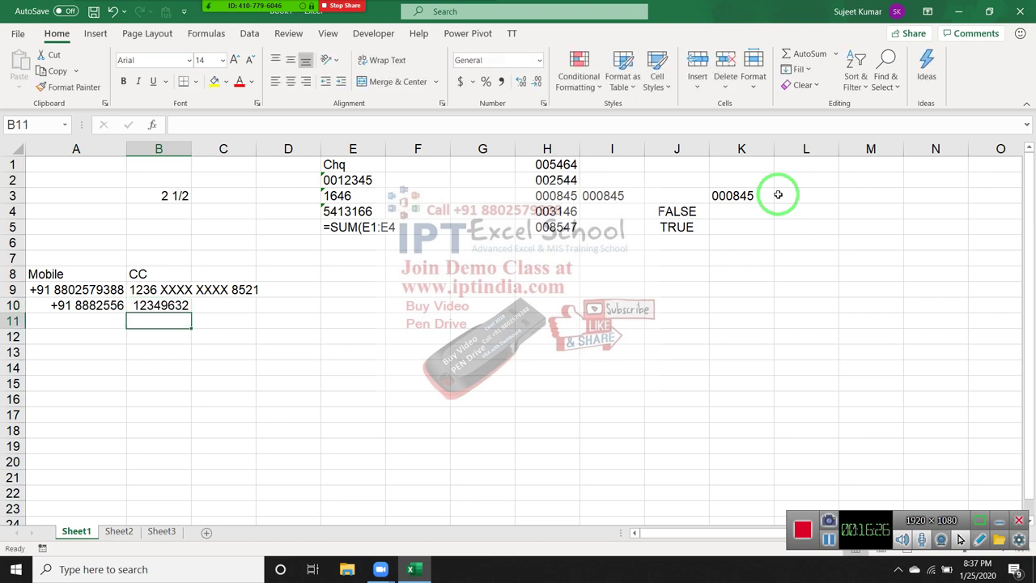
key(Up)
key(Up)
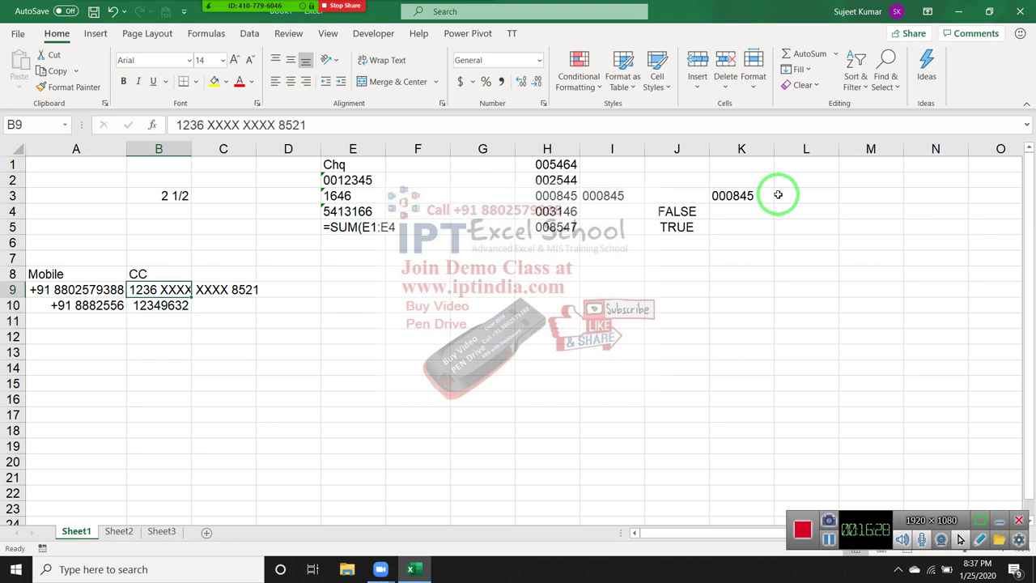
key(Down)
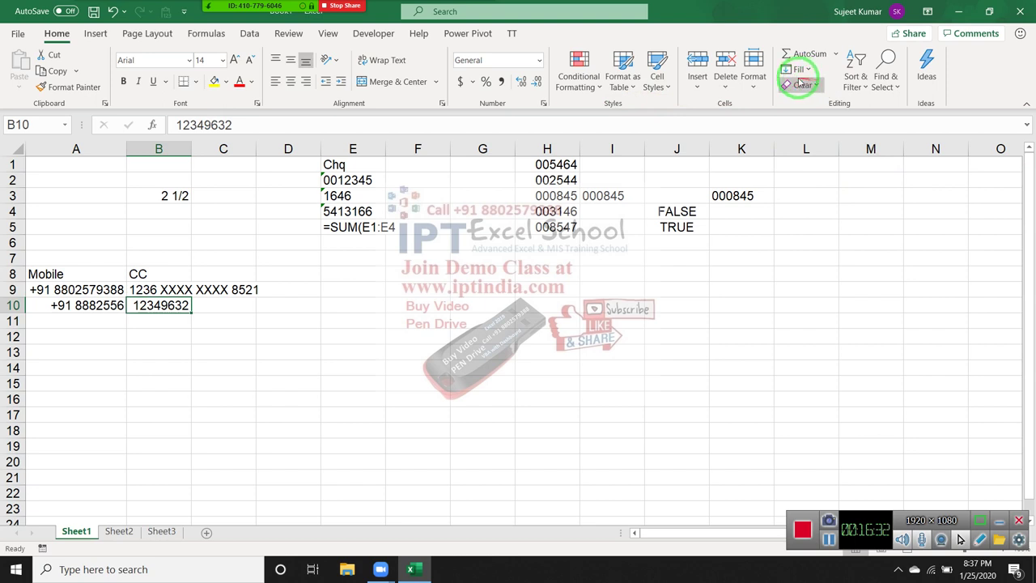
- Give B10 the custom format #### "XXXX XXXX" #### to show 1234 XXXX XXXX 9632
click(543, 104)
click(663, 250)
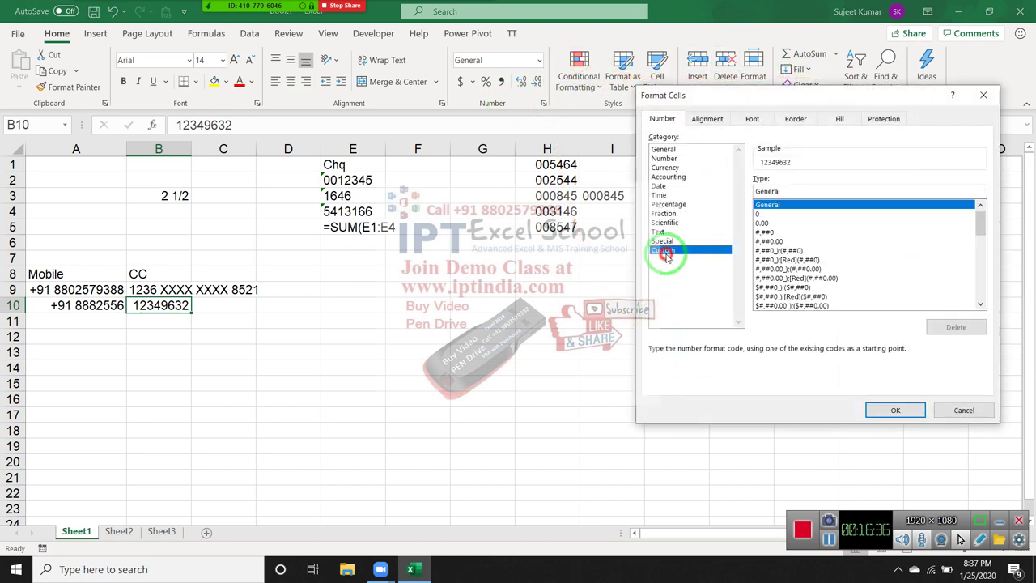
double_click(794, 191)
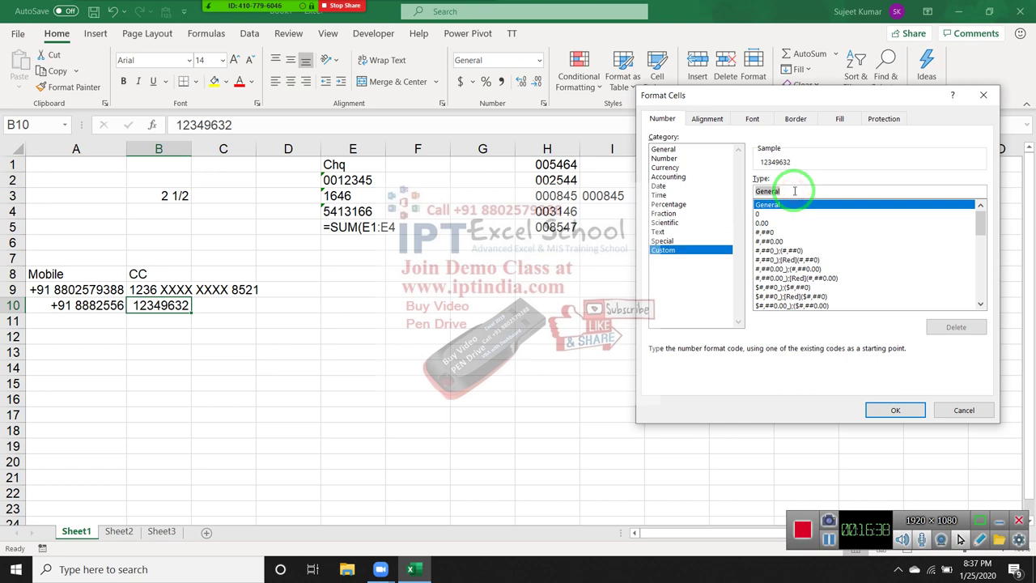
text(X)
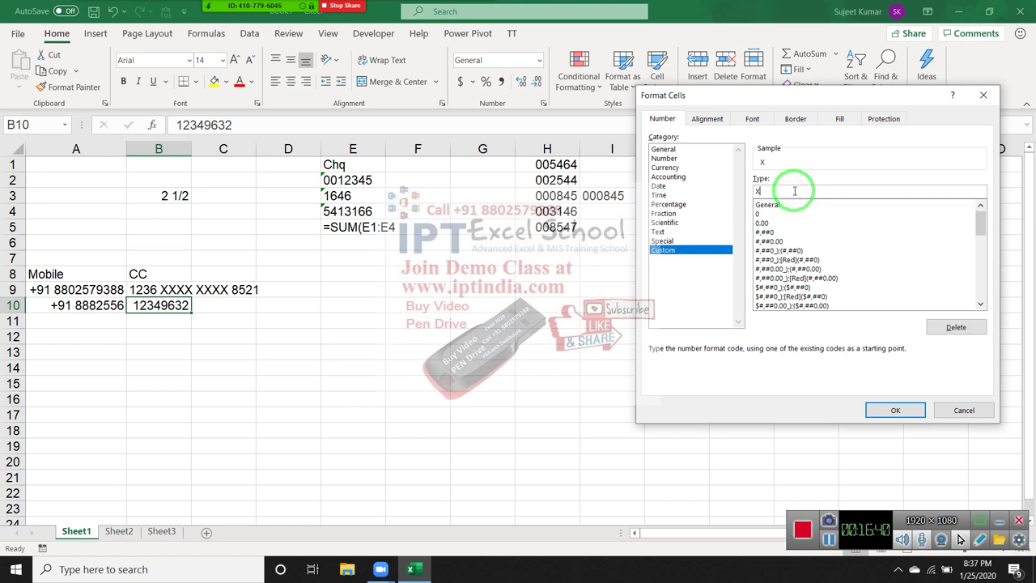
text(XXX)
key(BackSpace)
key(BackSpace)
key(BackSpace)
key(BackSpace)
text(####")
text(X)
text(XXX)
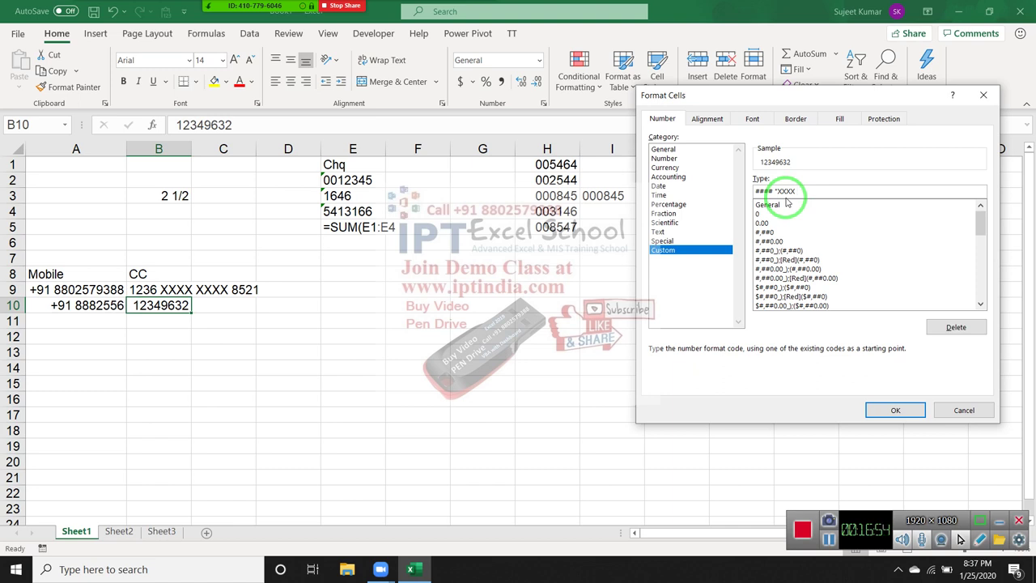
text(XX)
text(XX" )
text(#)
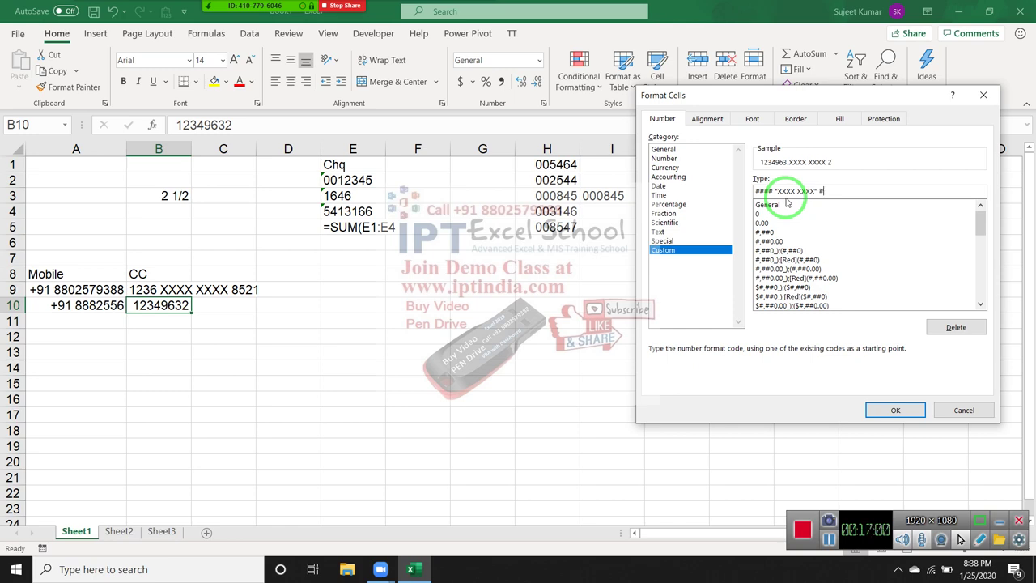
text(###)
key(Return)
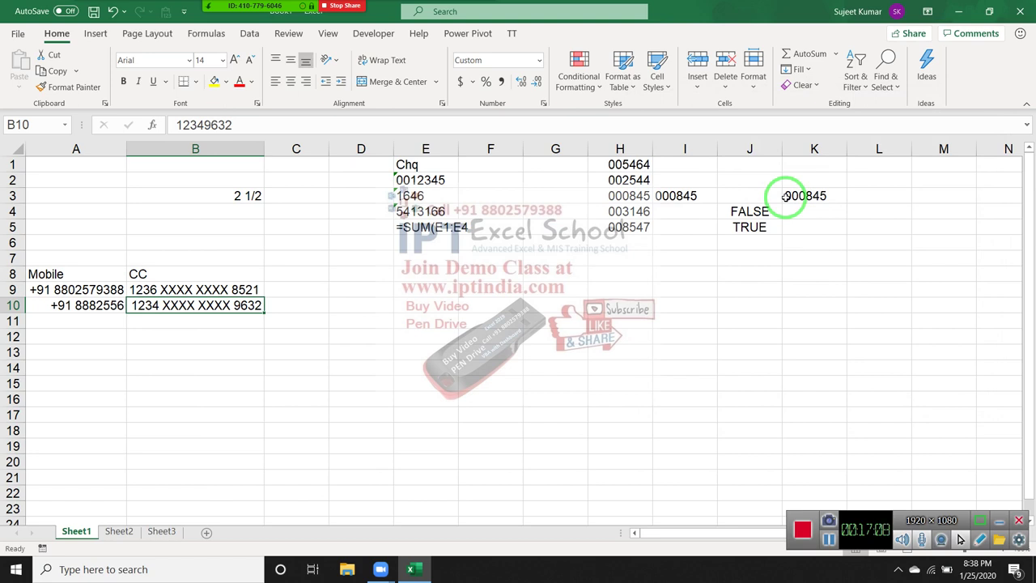
key(Up)
key(Right)
key(Up)
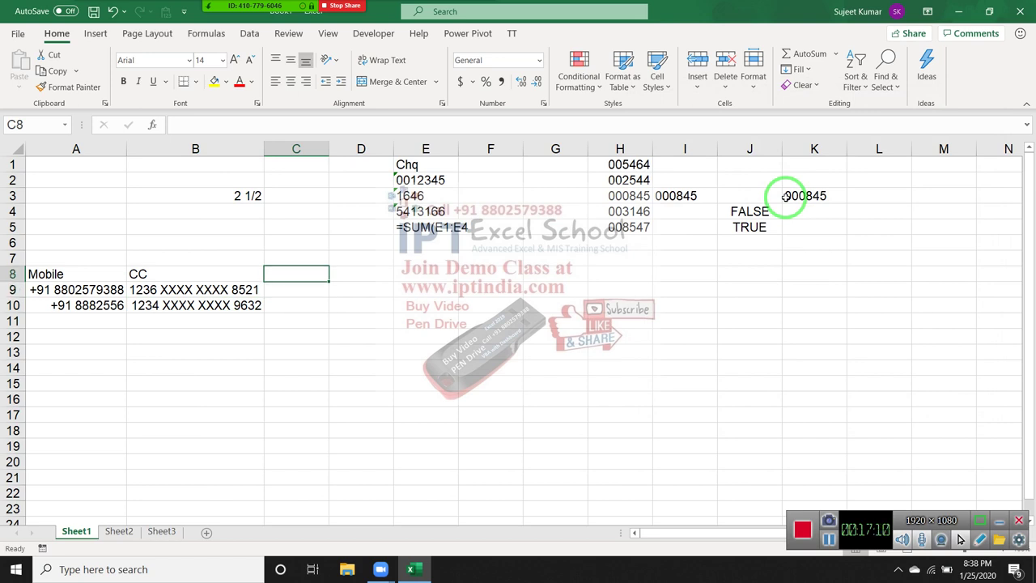
text(A/c)
key(Return)
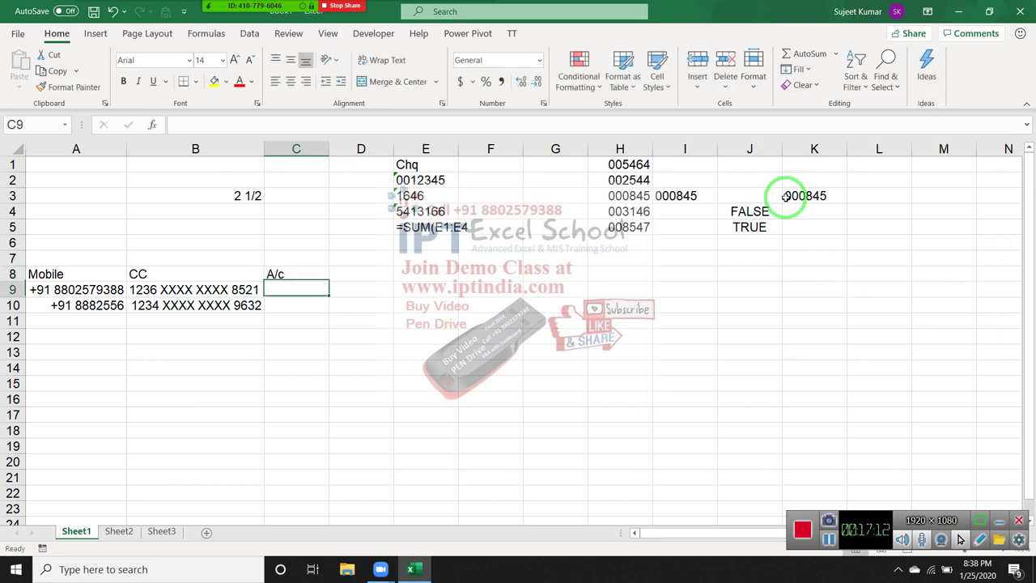
text(123654)
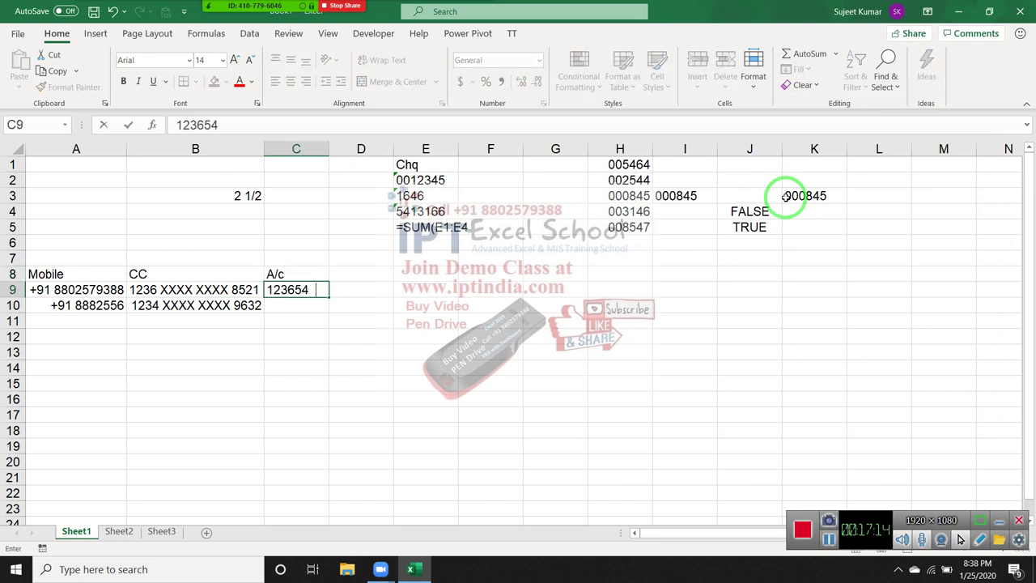
text(789)
text(32)
key(Return)
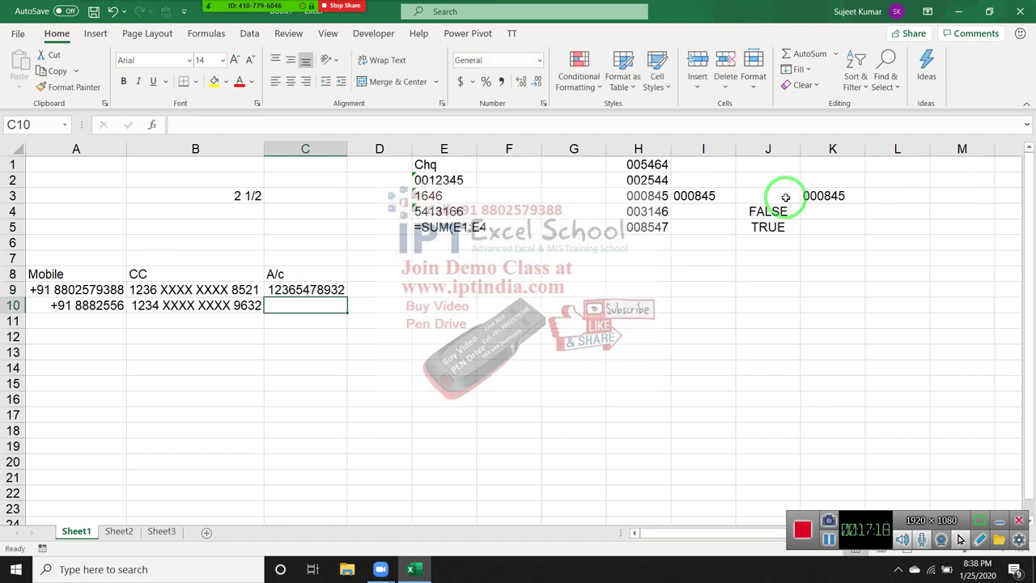
- Append an 8 to C9's account number, which now displays as 1.23655E+11
key(Up)
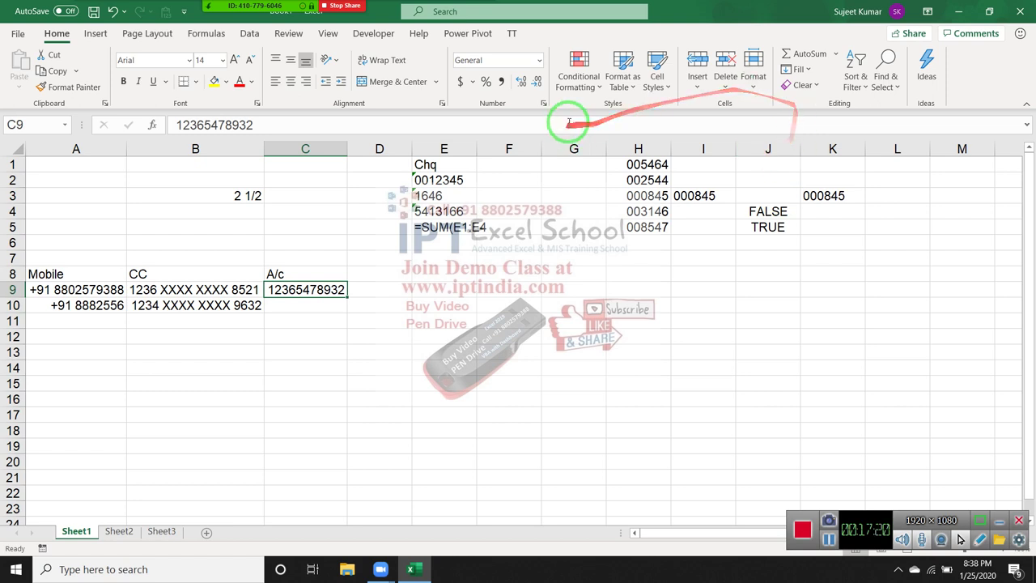
click(568, 122)
text(8)
key(Return)
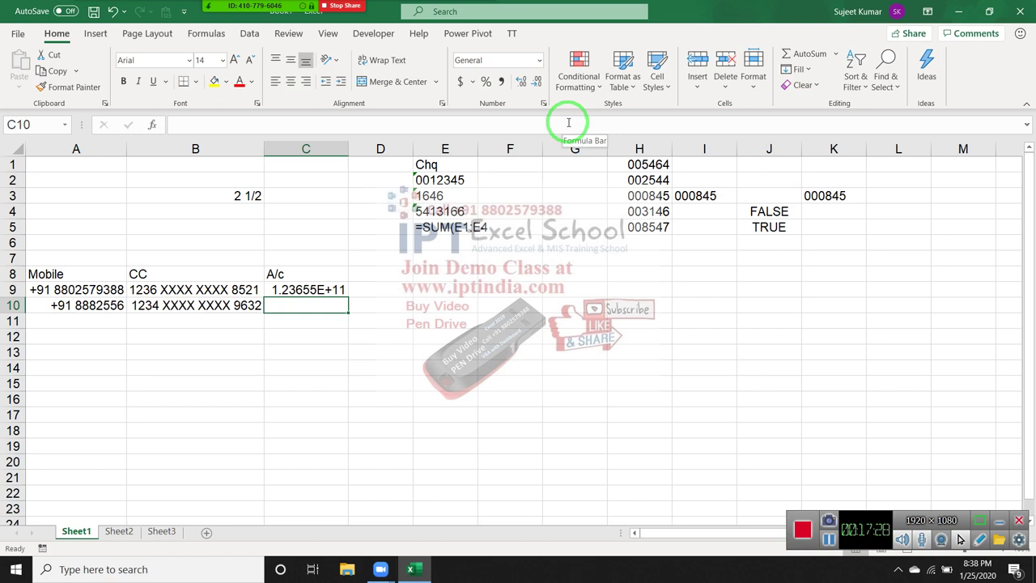
key(Up)
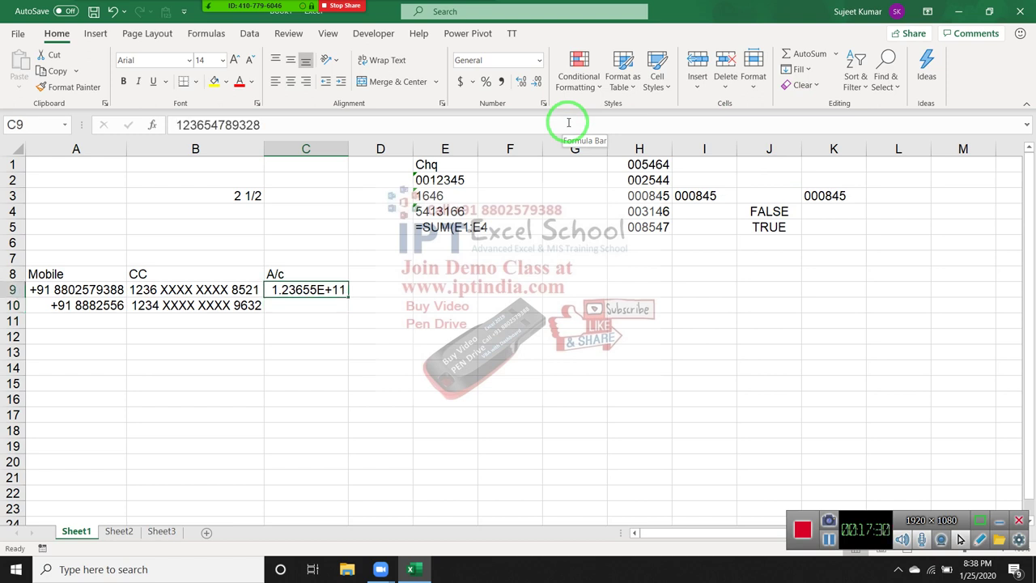
- Try Number, Currency and Text formats, then apply custom format # to C9
click(540, 104)
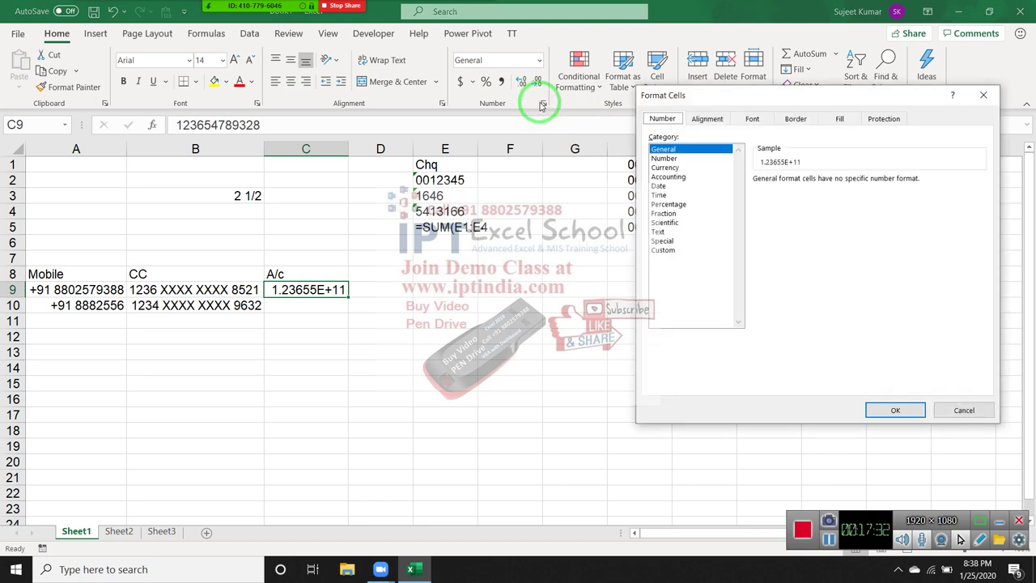
click(698, 158)
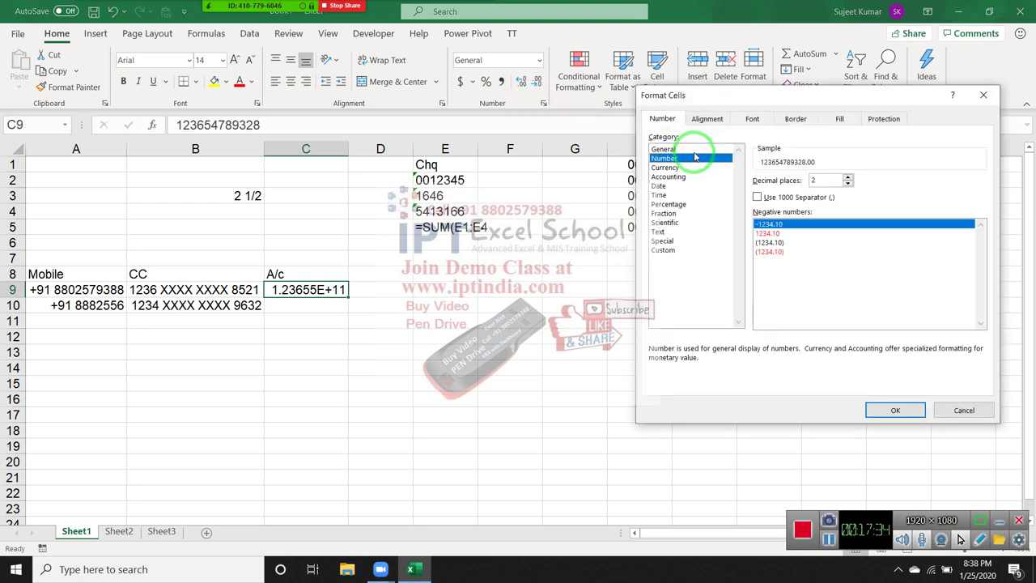
click(694, 149)
click(697, 166)
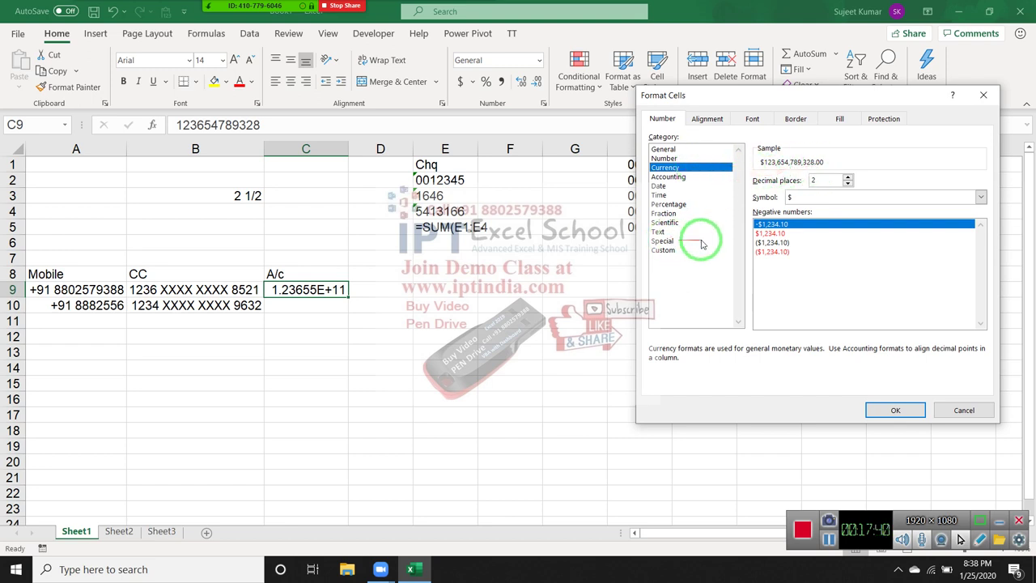
click(665, 159)
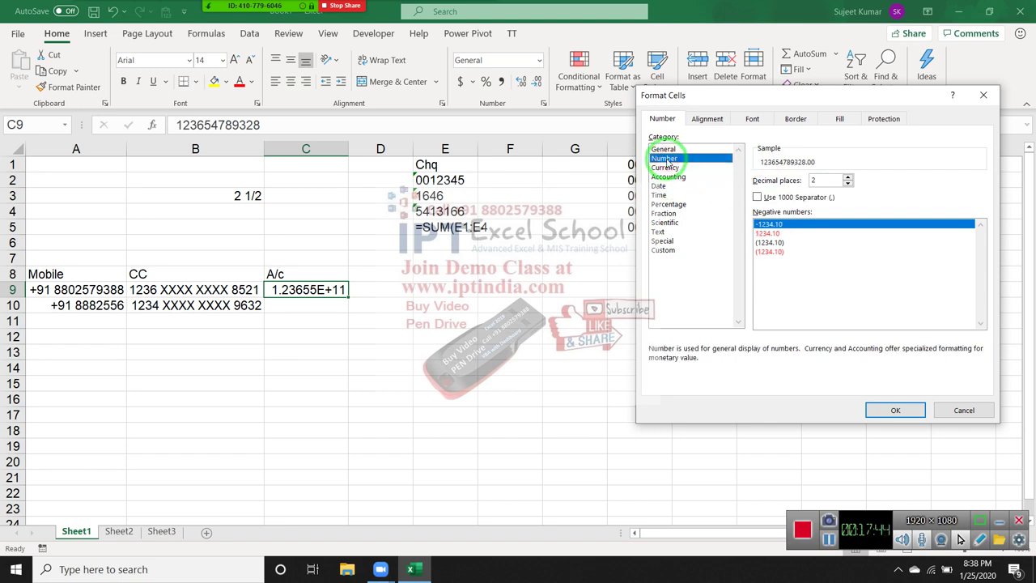
click(659, 232)
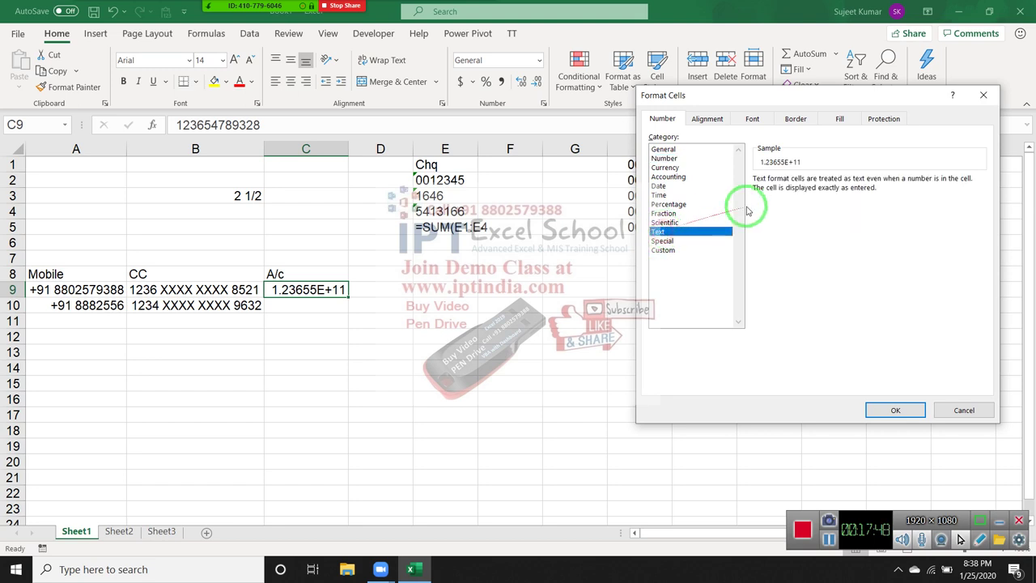
click(671, 251)
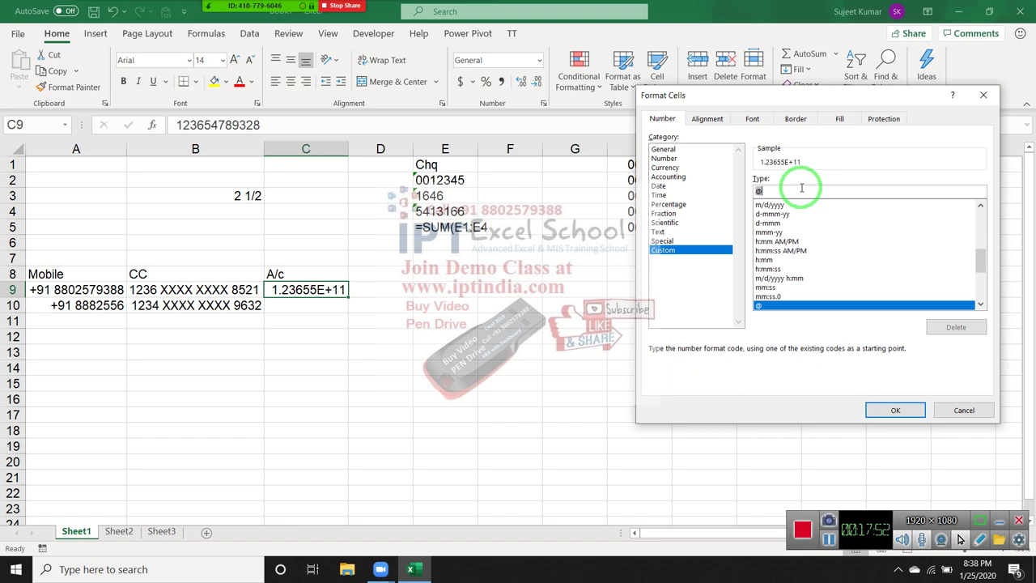
text(#)
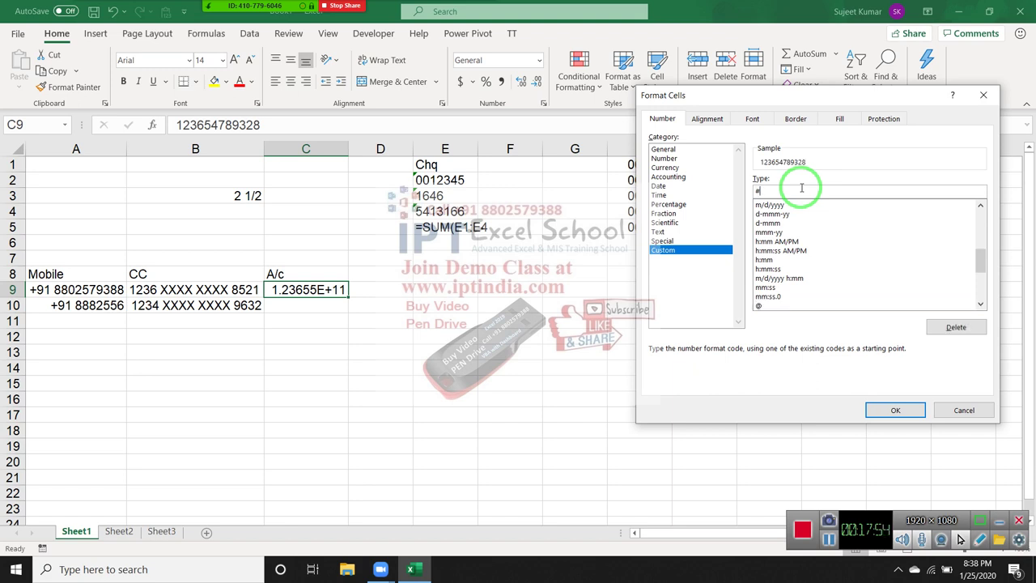
click(894, 411)
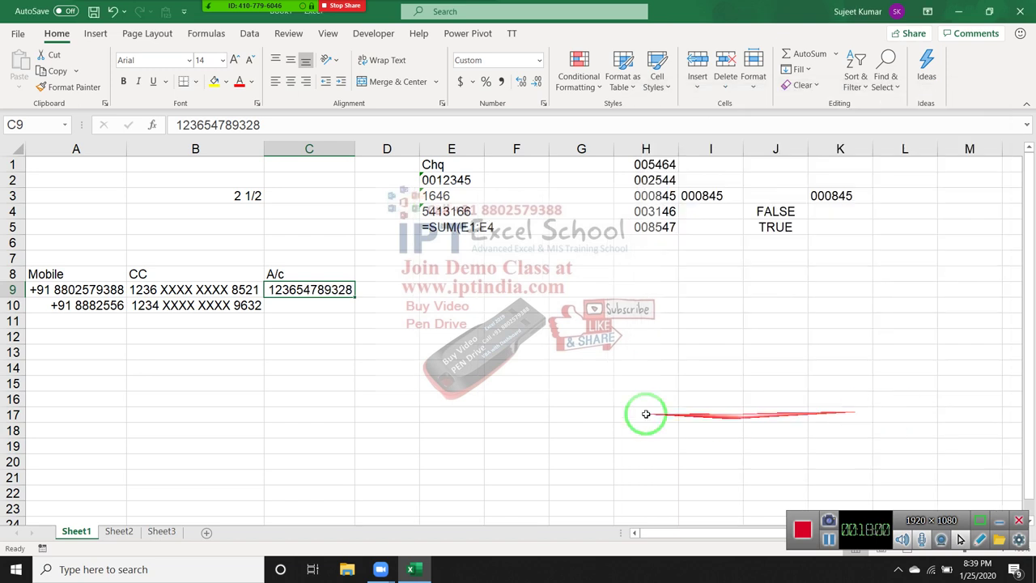
- Append 852 and then a final 0 to C9's account number, making 16 digits
click(305, 120)
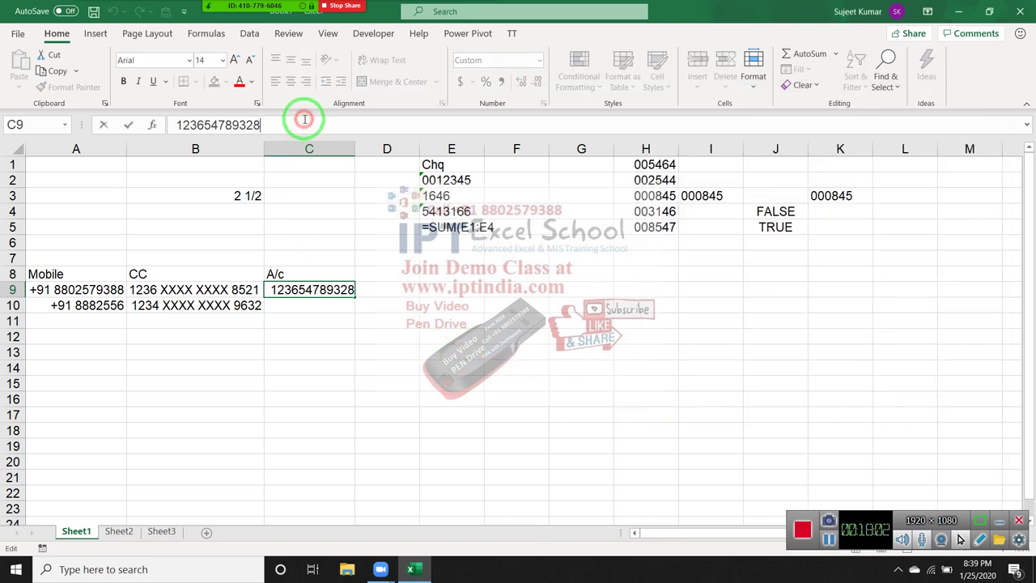
text(852)
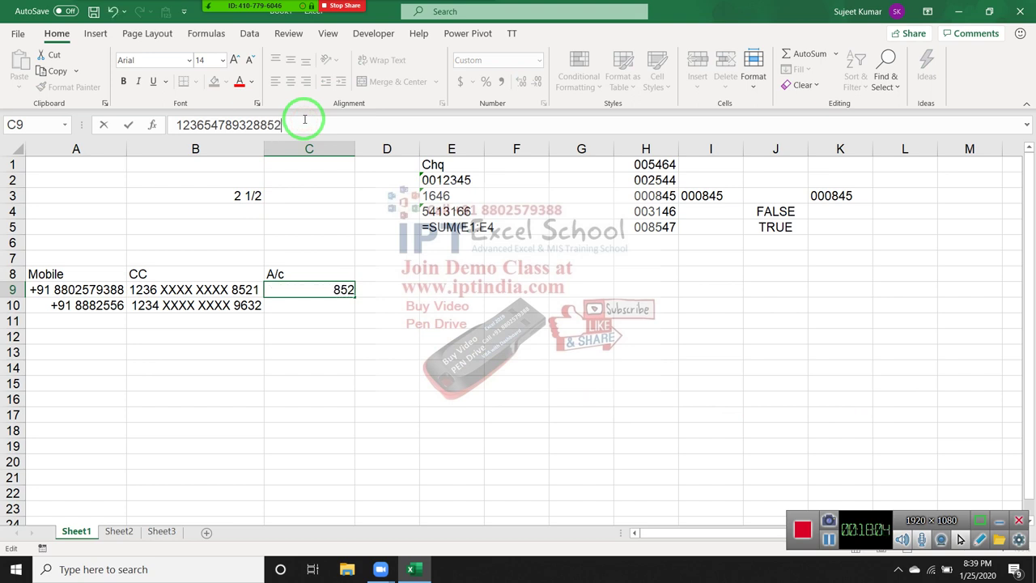
key(Return)
key(Up)
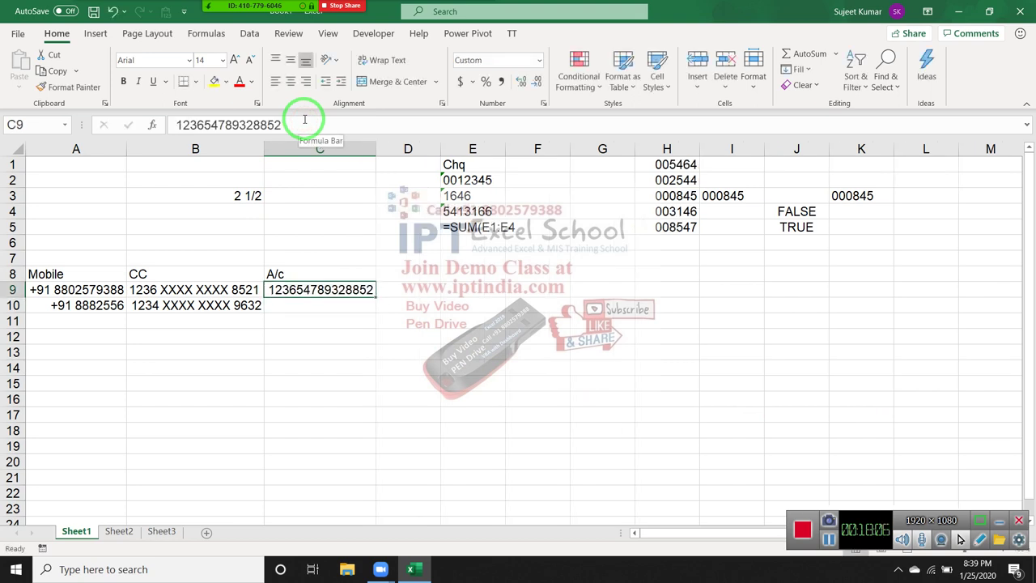
click(304, 120)
text(0)
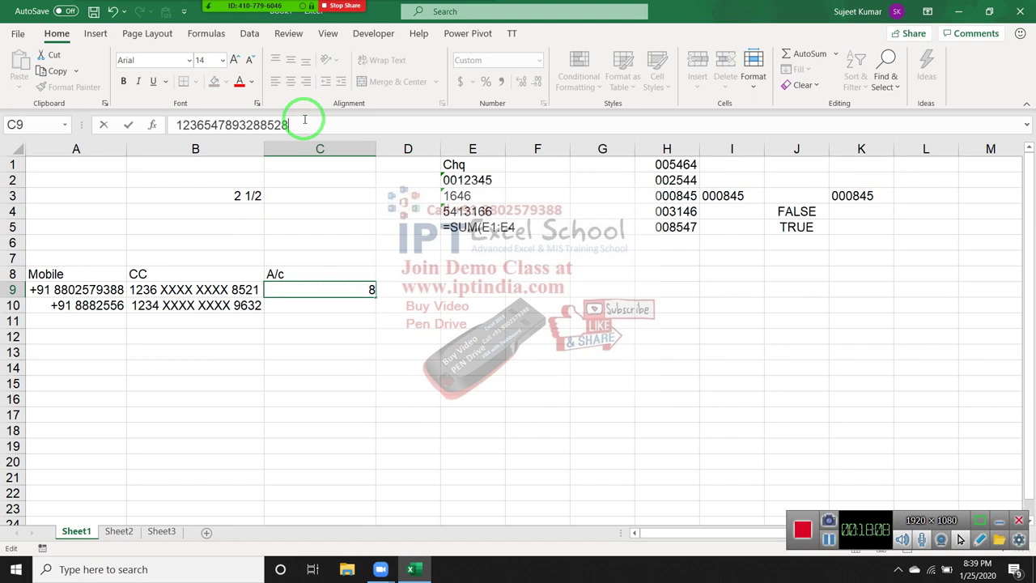
key(Return)
key(Up)
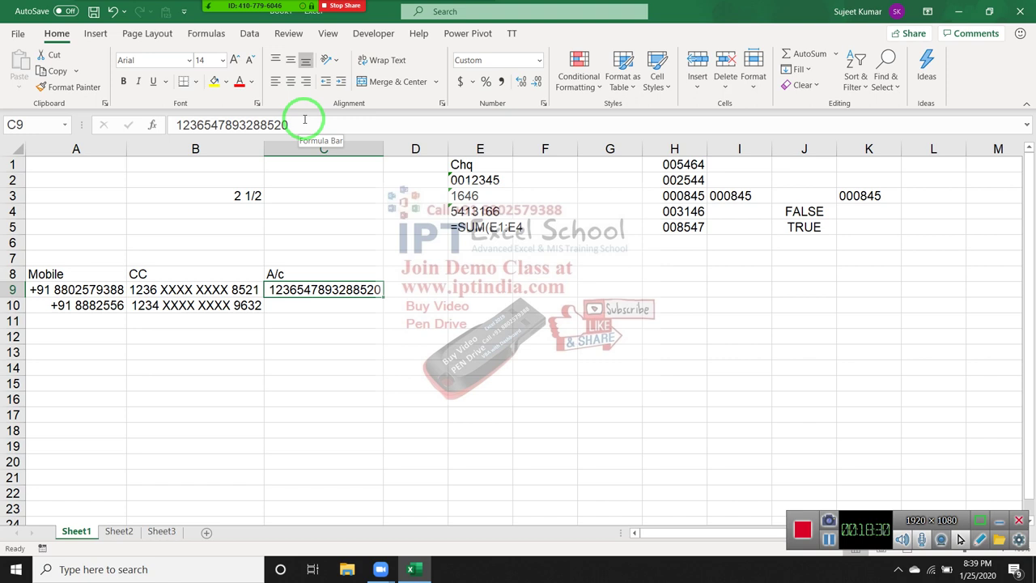
- Put the text 'MRP 1500' in F11, replacing a first plain 1500
key(Down)
key(Left)
key(Left)
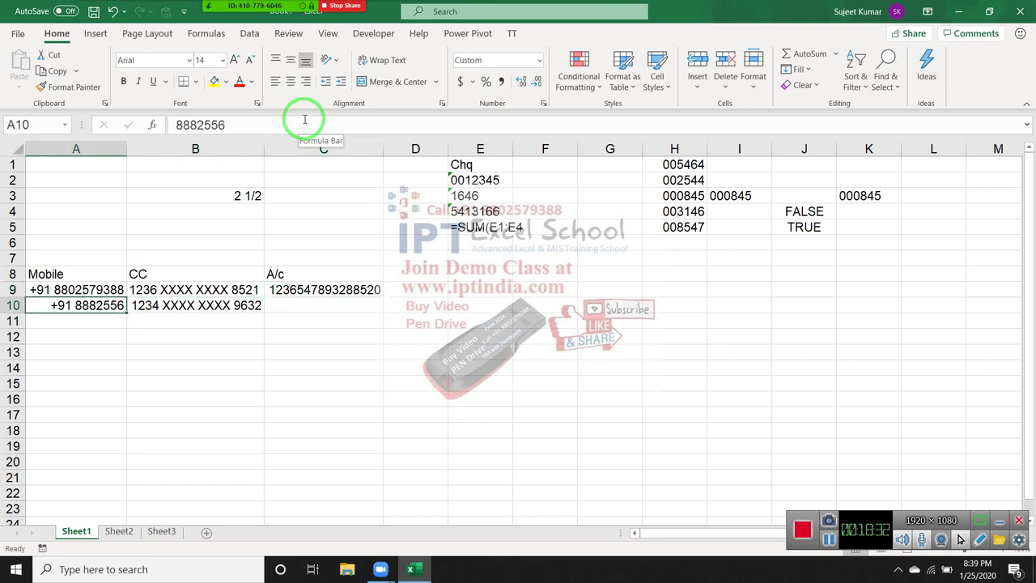
key(Up)
key(Right)
key(Down)
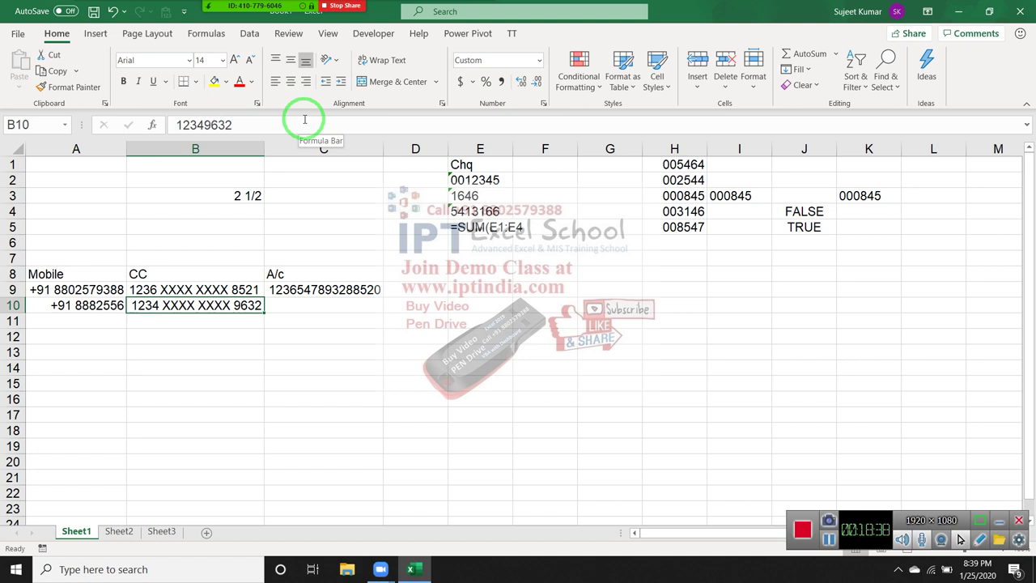
click(561, 325)
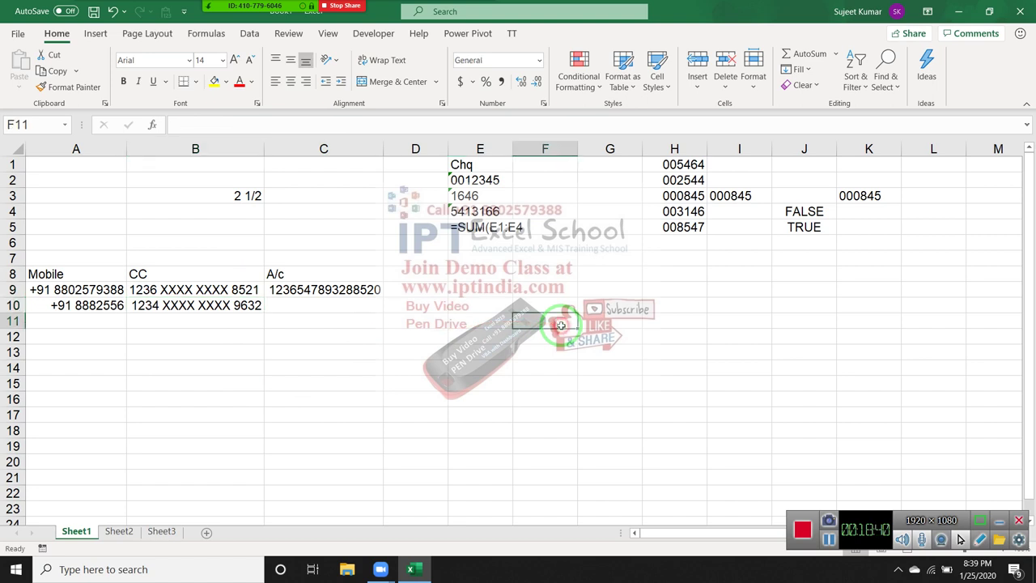
text(1500)
key(Return)
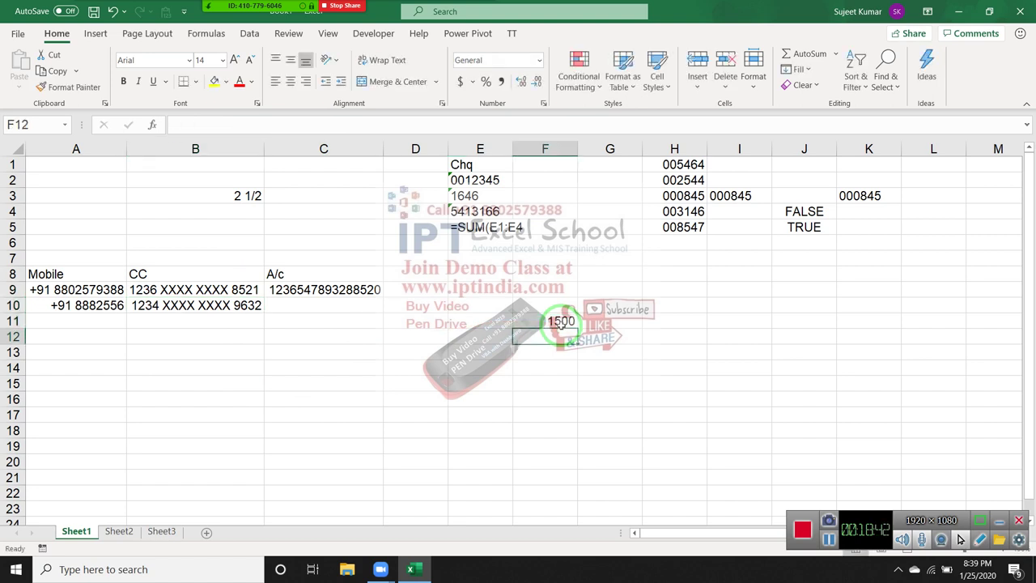
drag(561, 324, 561, 312)
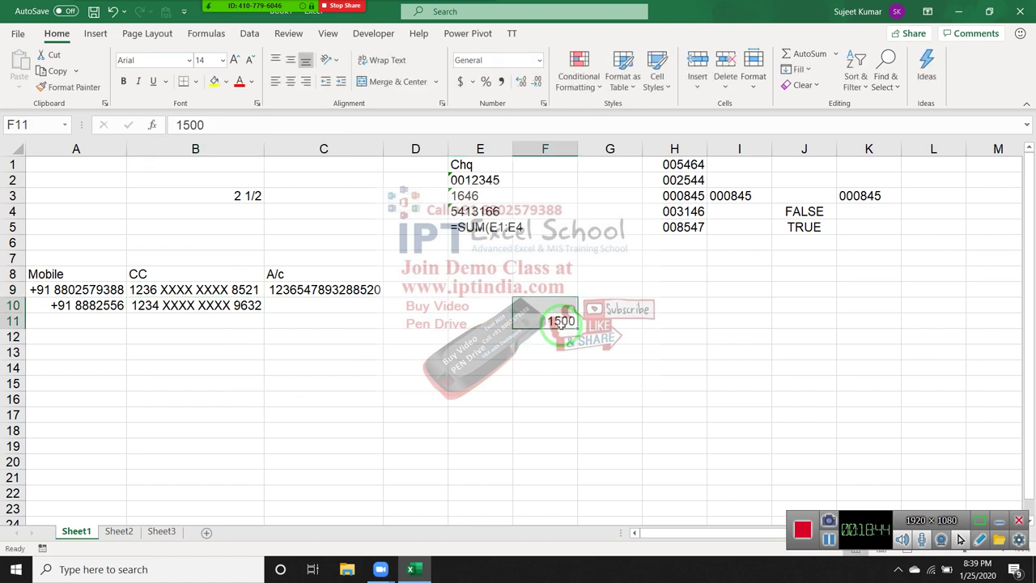
click(561, 324)
text(M)
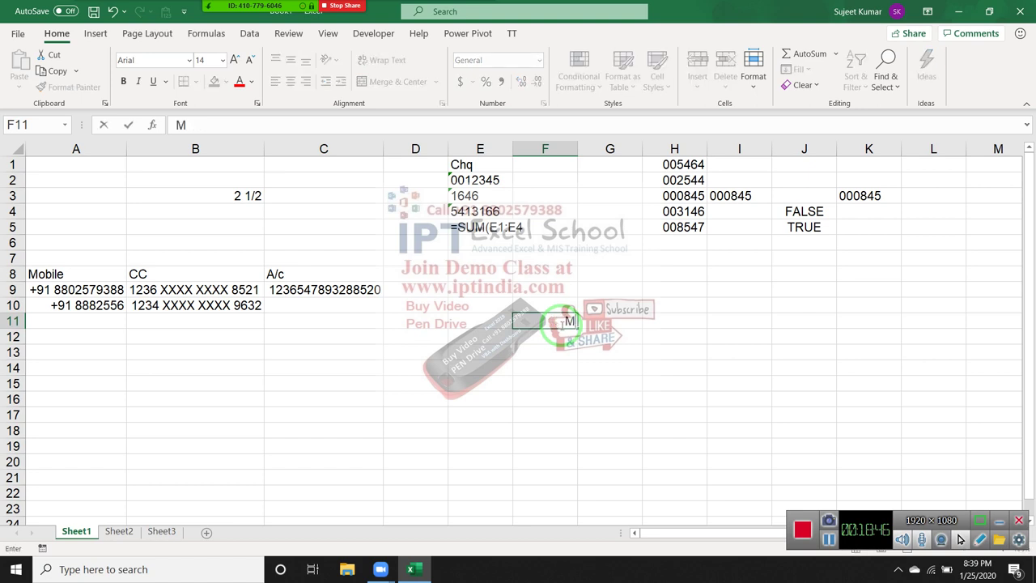
text(RP 1500)
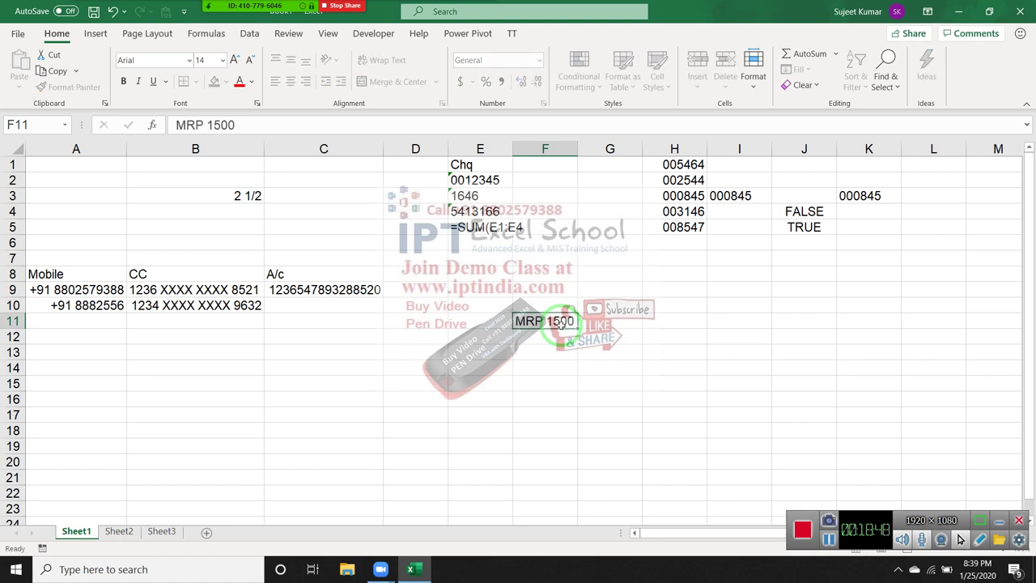
key(Return)
- Enter =F11+20 in G11, which returns #VALUE! for the text value
key(Up)
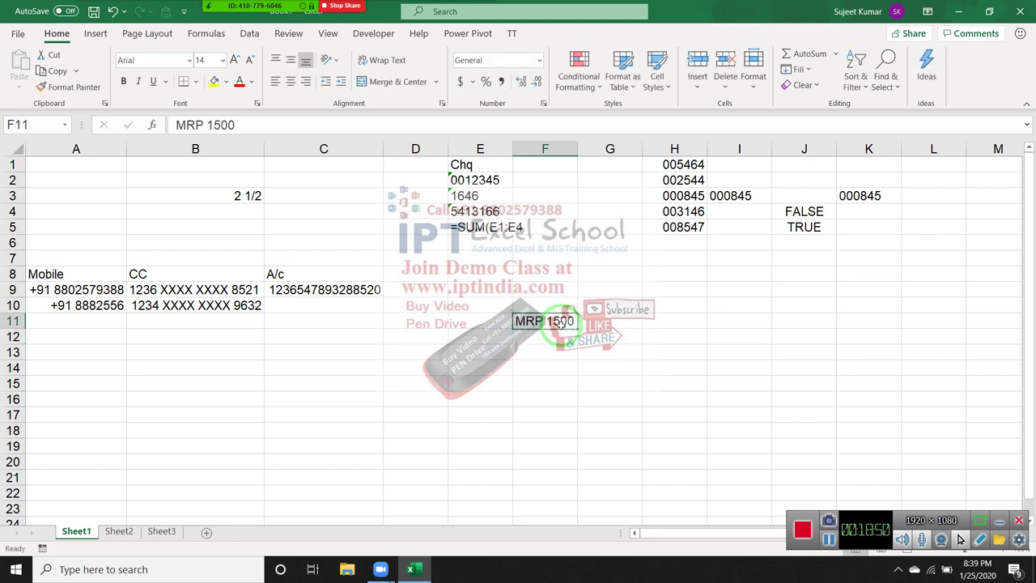
key(Right)
text(=)
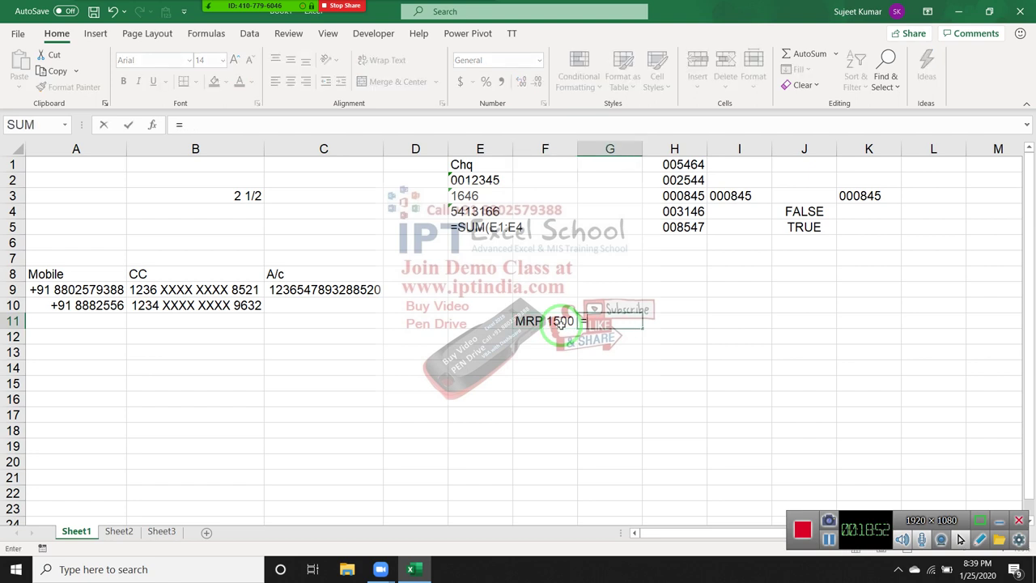
key(Left)
text(+20)
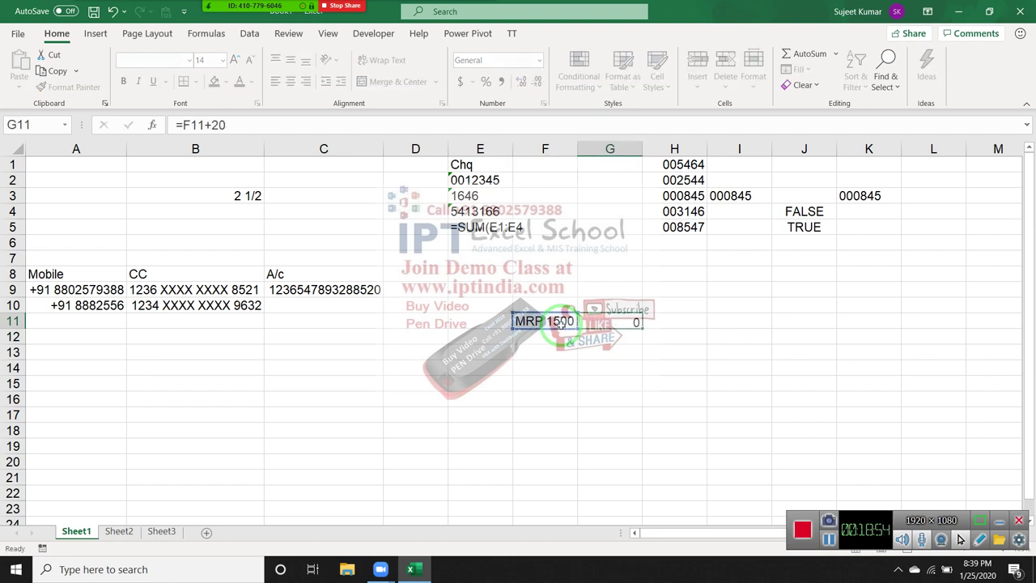
key(Return)
key(Up)
key(Left)
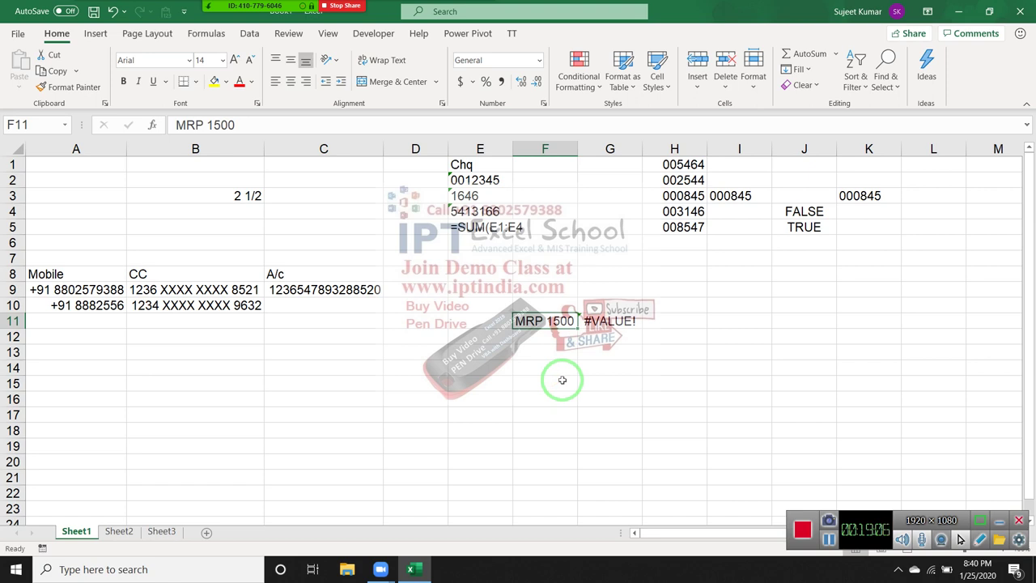
- Type the plain number 1500 into H11, clearing a stray 1500 from E11
key(Left)
text(15)
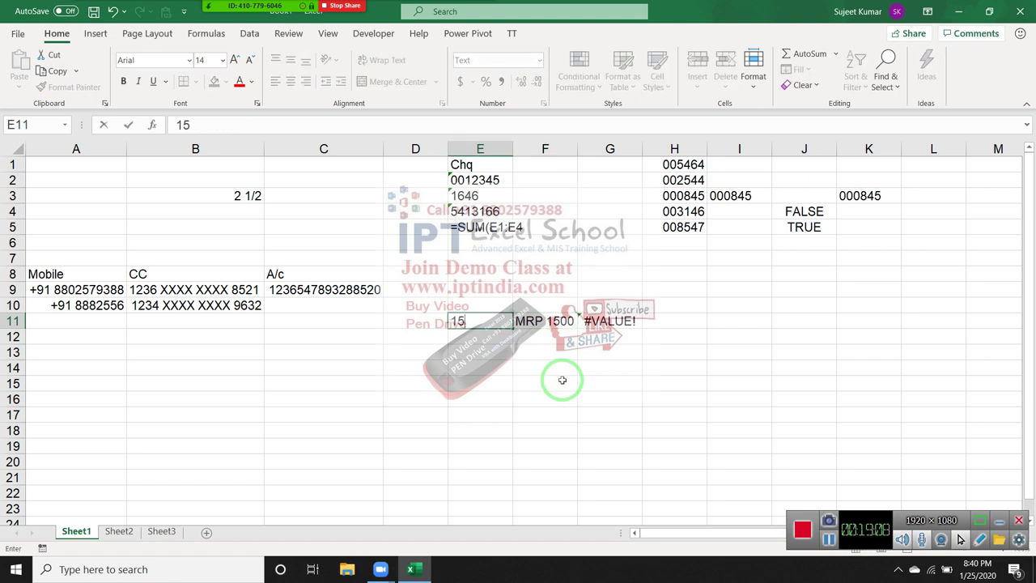
text(00)
key(Return)
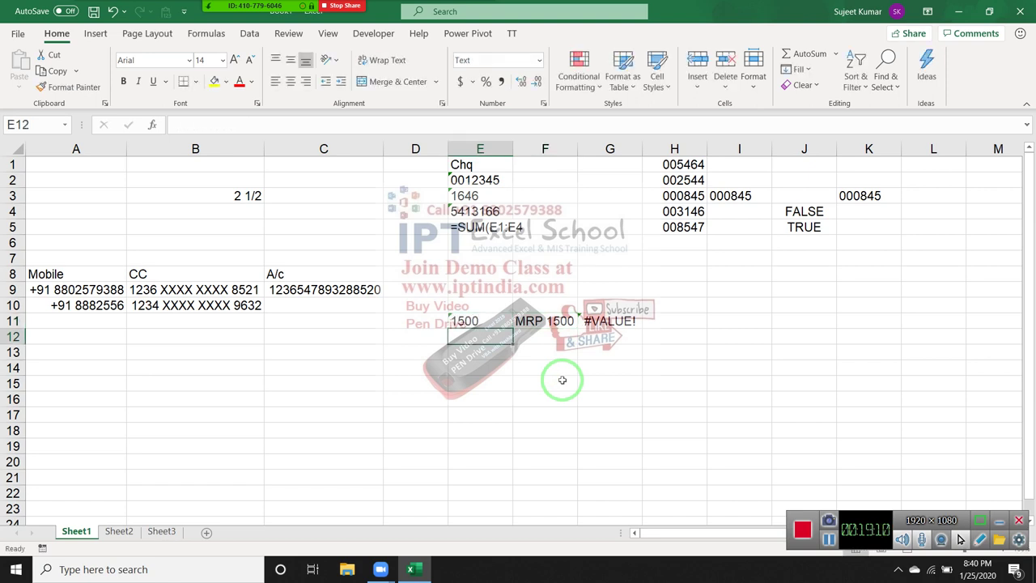
key(Up)
key(Delete)
key(Right)
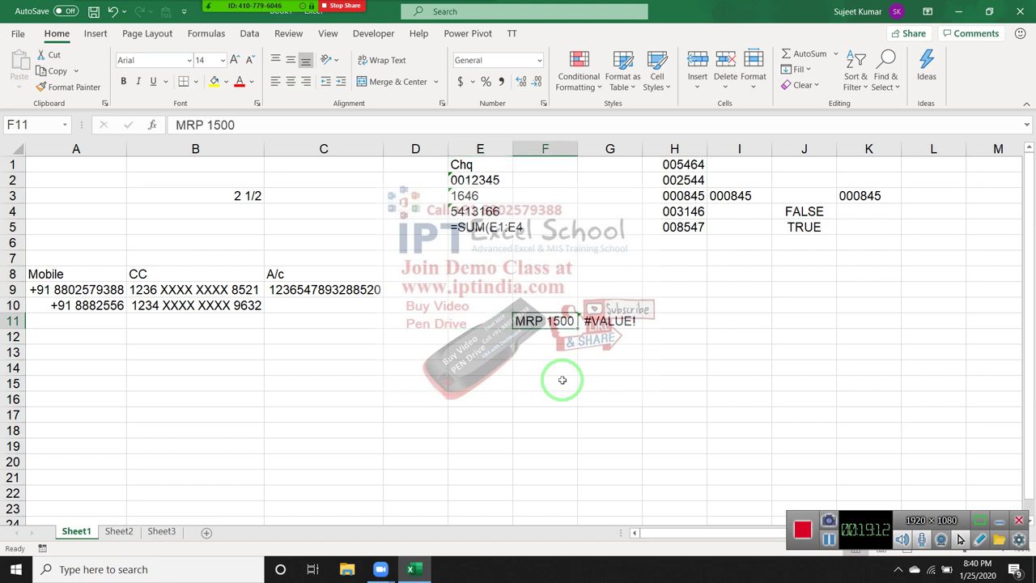
key(Right)
key(Right)
text(1500)
key(Return)
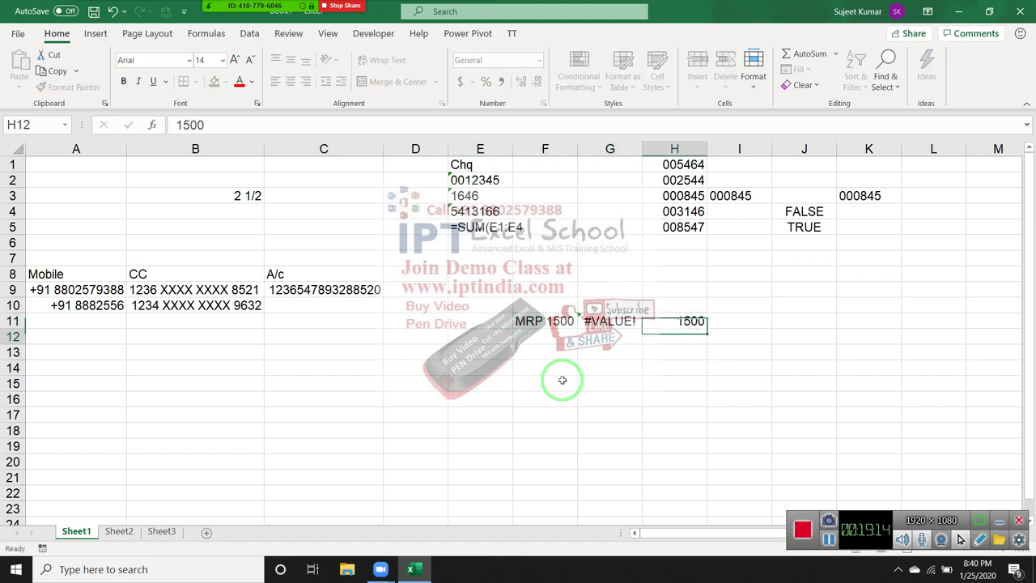
key(Up)
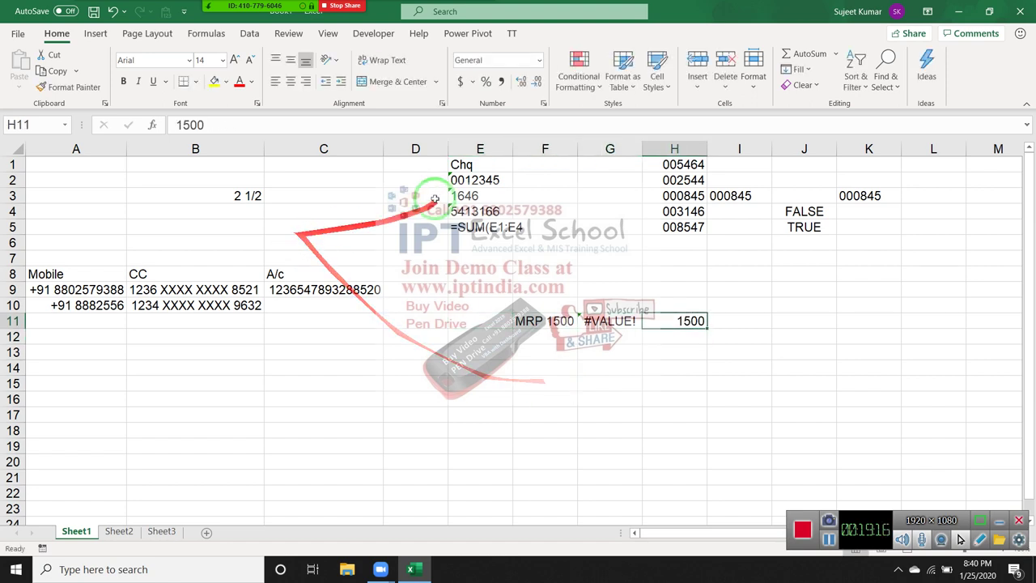
- Give H11 a custom number format code "MRP" followed by a number placeholder
click(544, 106)
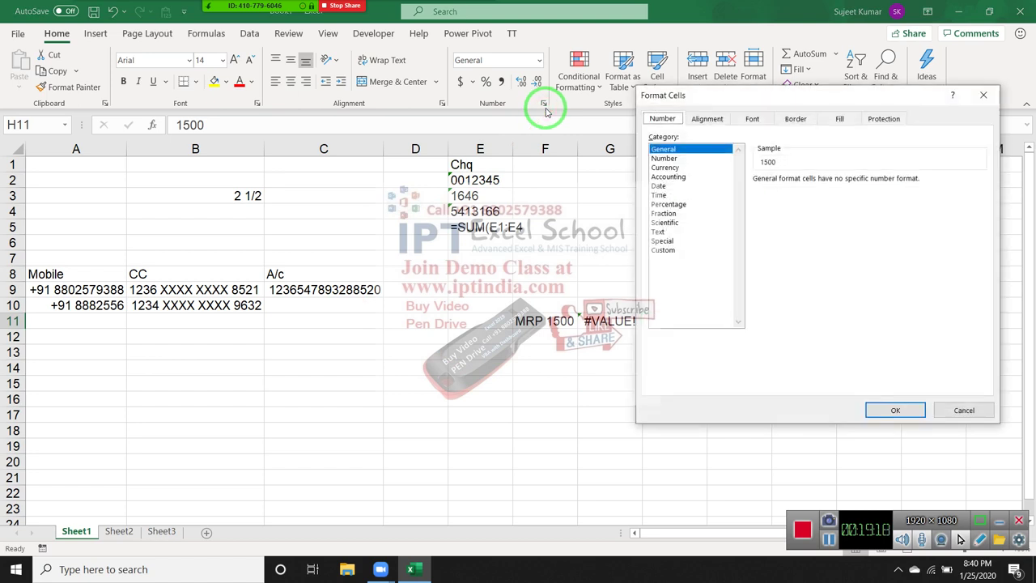
click(670, 252)
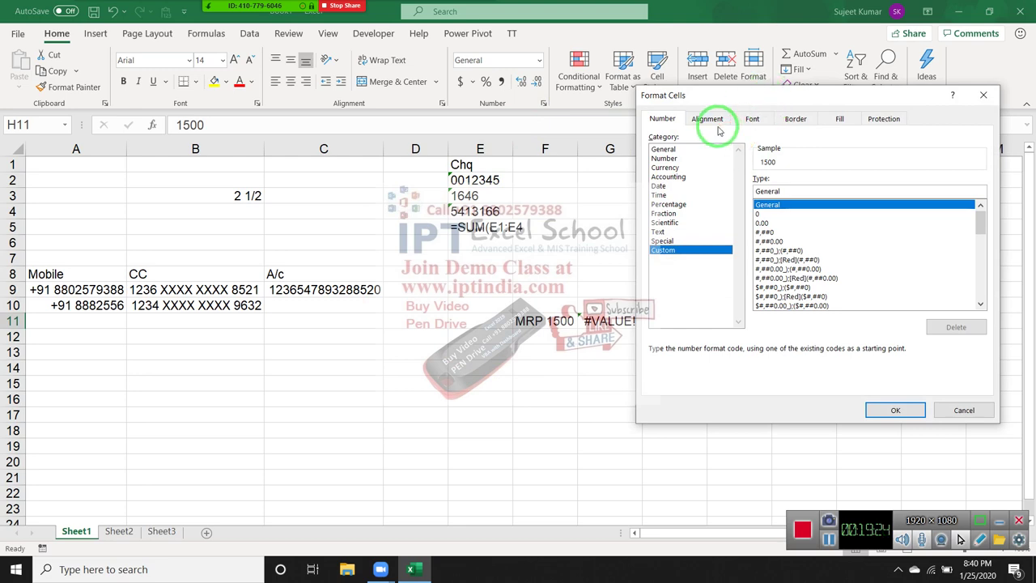
drag(731, 97, 392, 102)
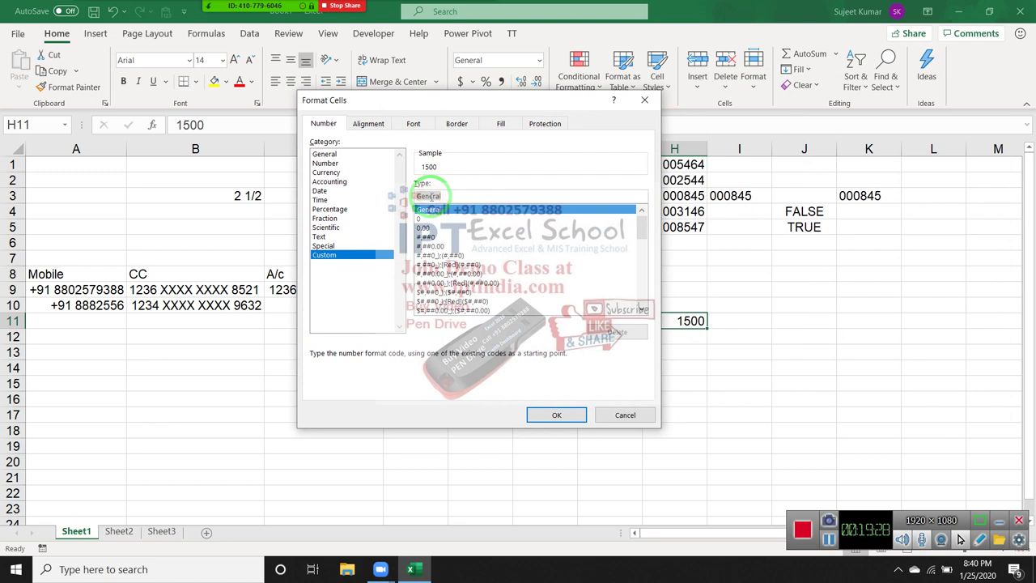
key(BackSpace)
text("MRP)
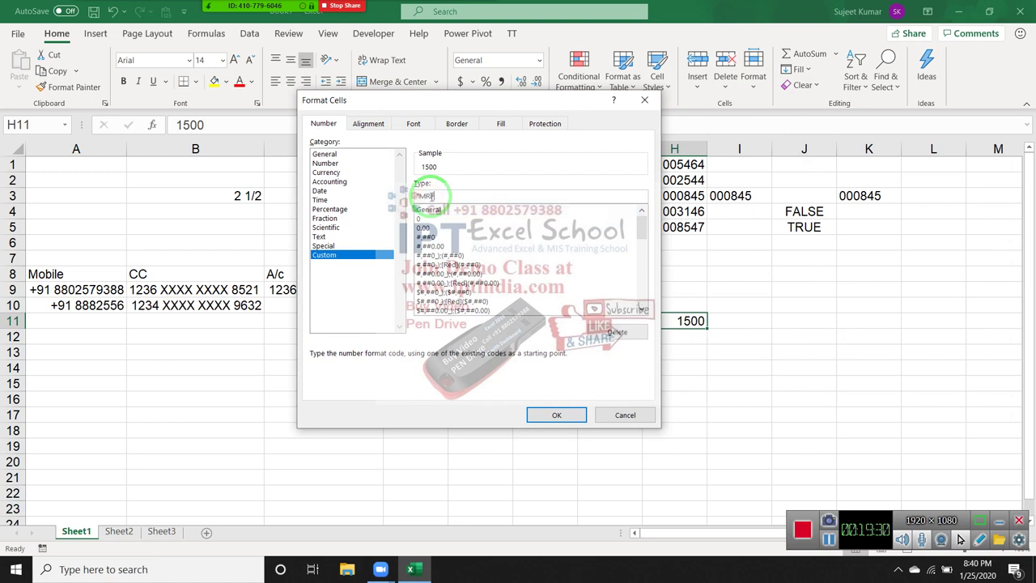
text(")
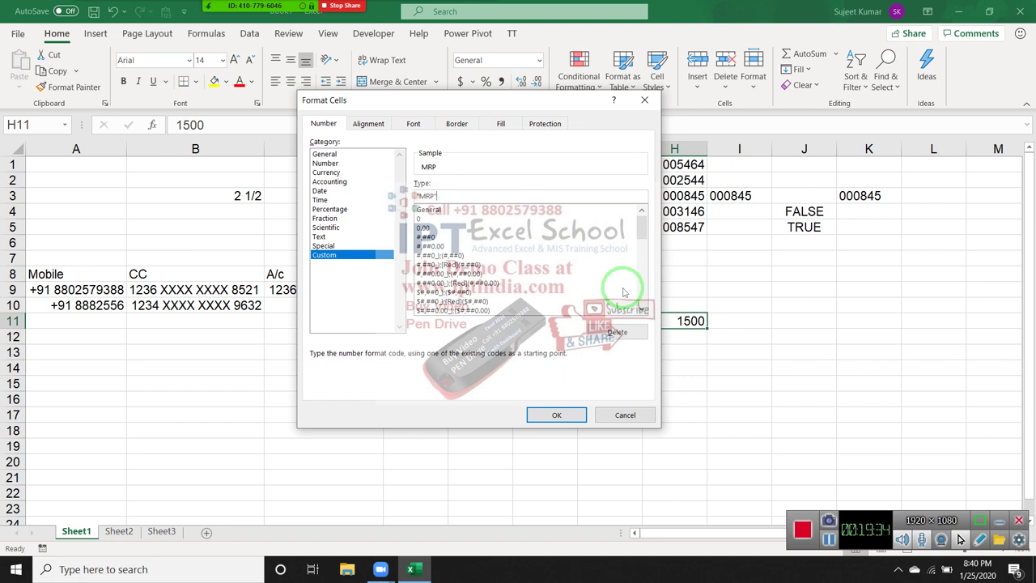
key(Return)
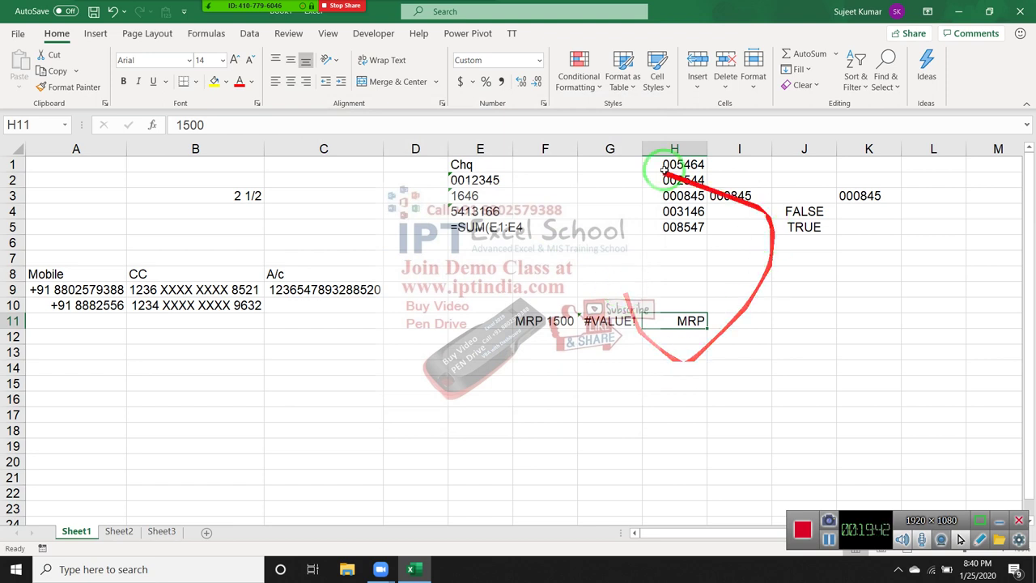
click(544, 106)
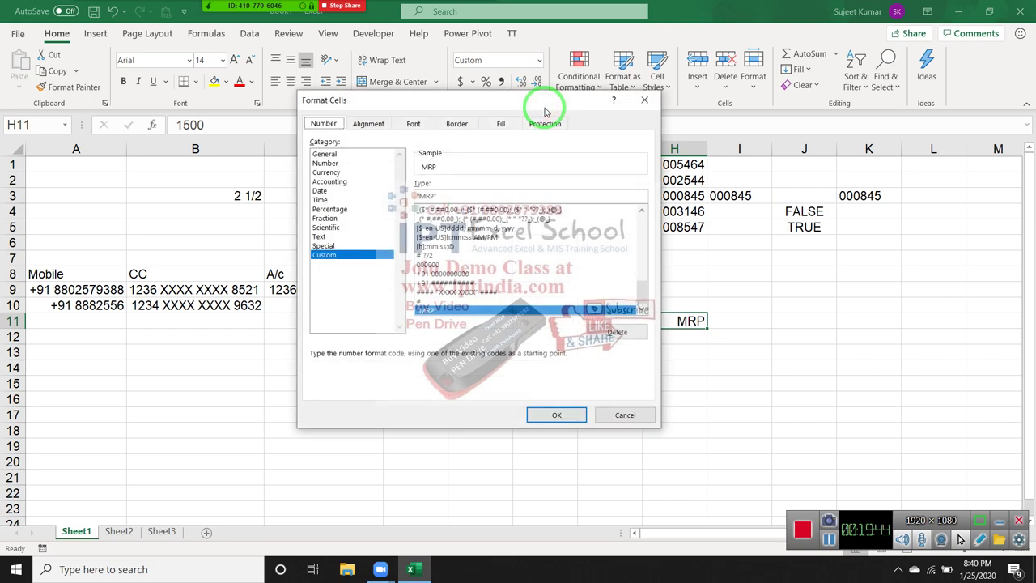
click(454, 197)
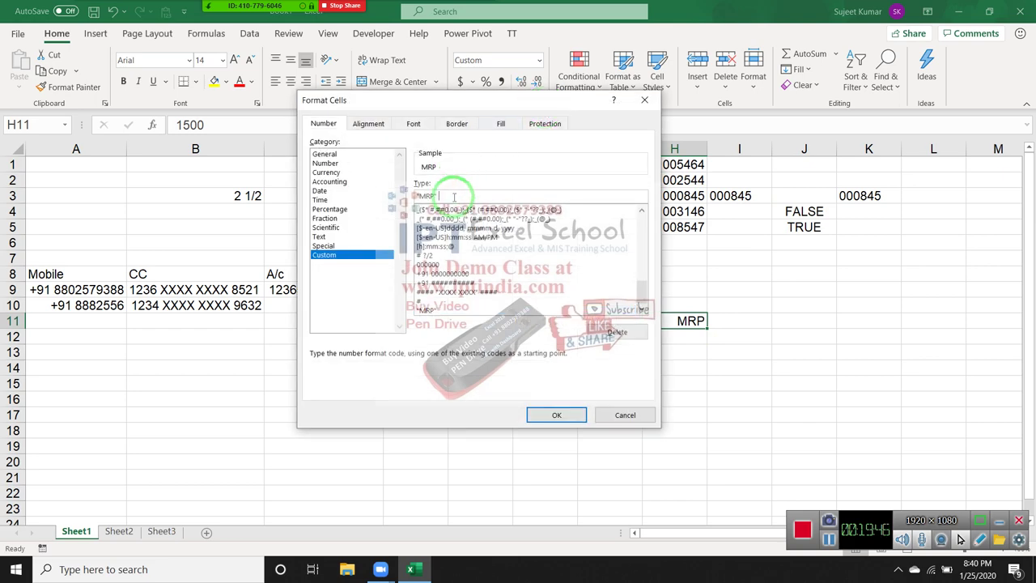
text(#)
key(Return)
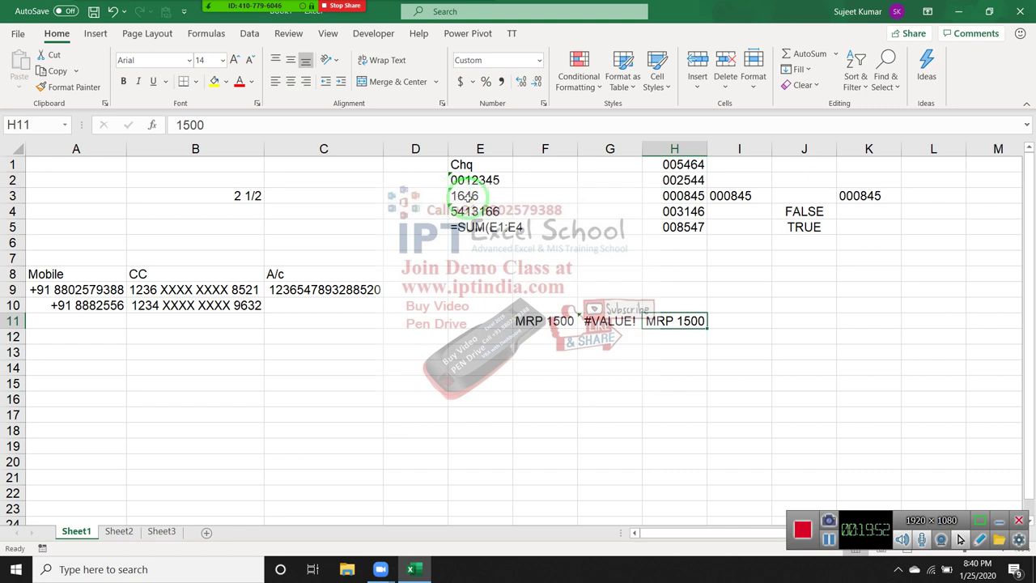
- Enter 5 in H11 so it displays as MRP 05
click(545, 104)
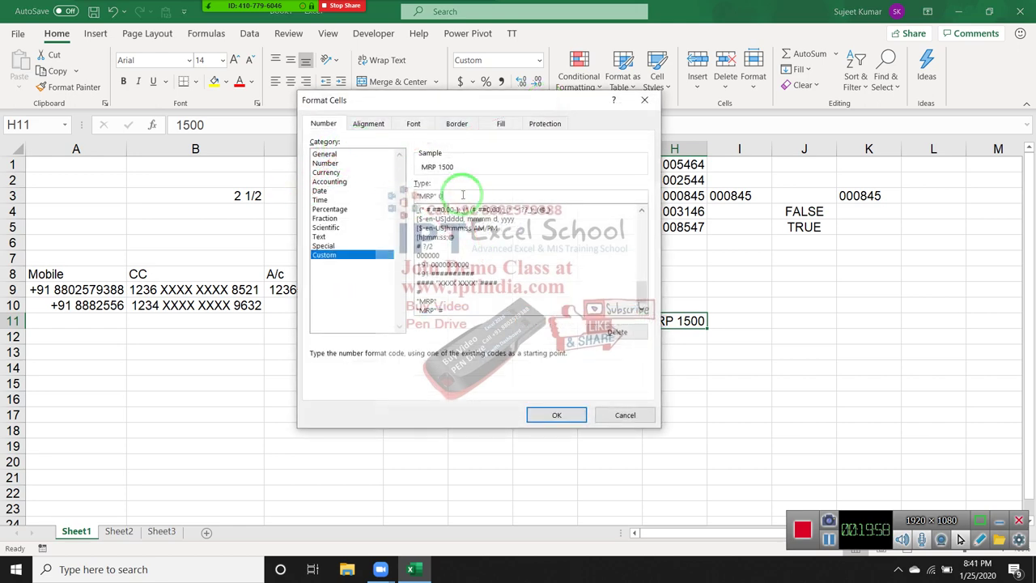
key(Return)
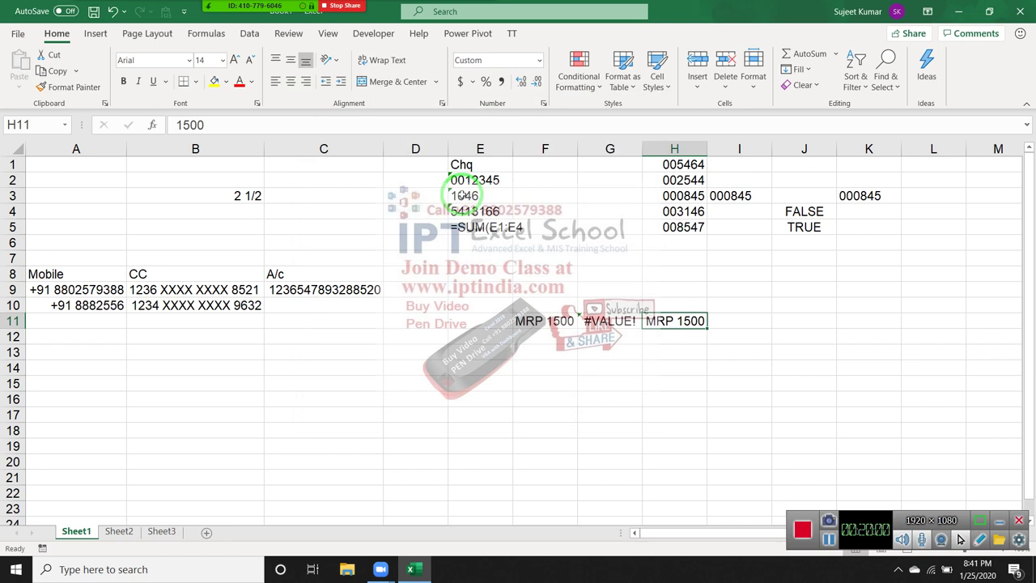
text(5)
key(Return)
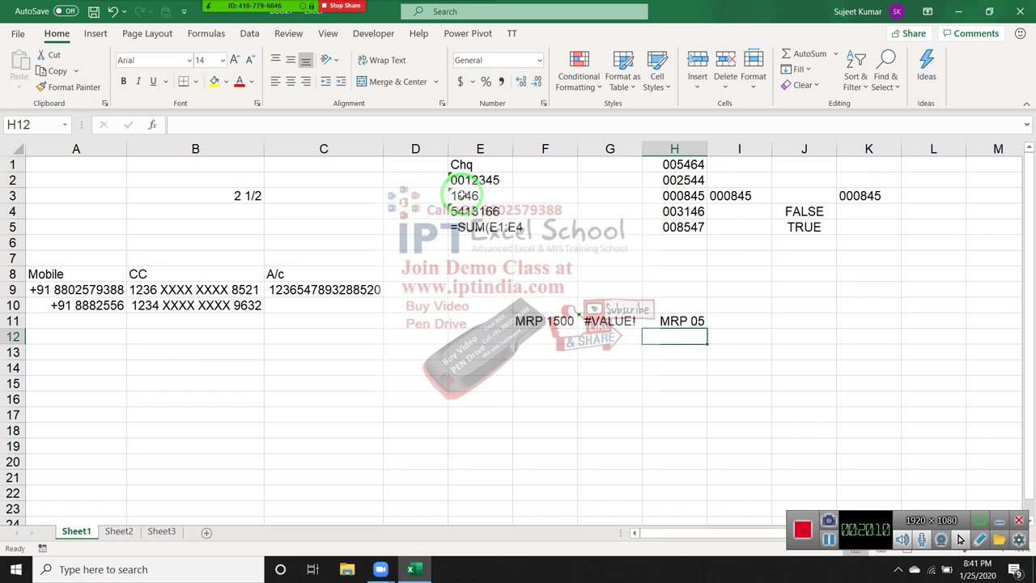
key(Up)
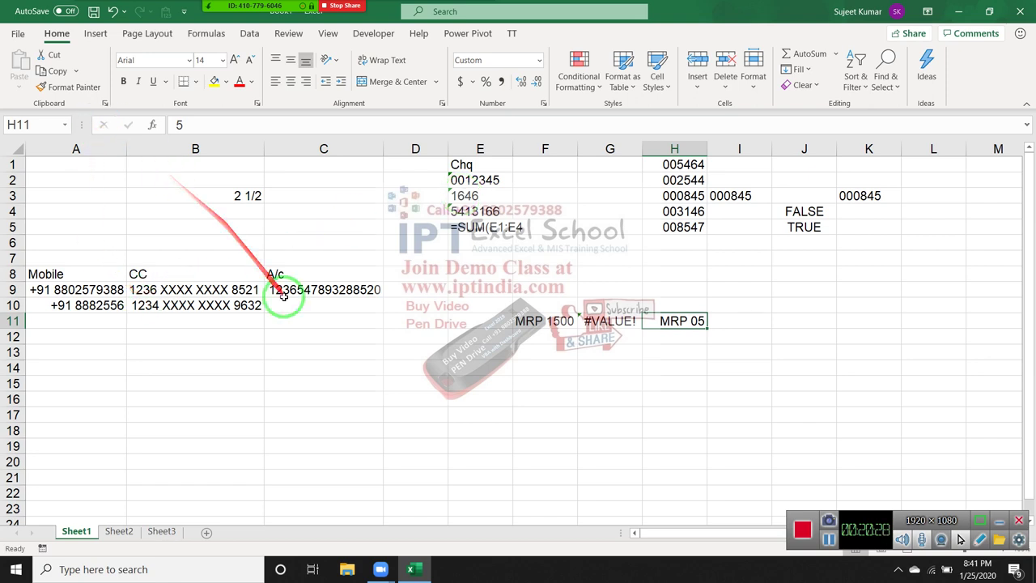
- Give D15 borders on all sides and a yellow fill
click(433, 377)
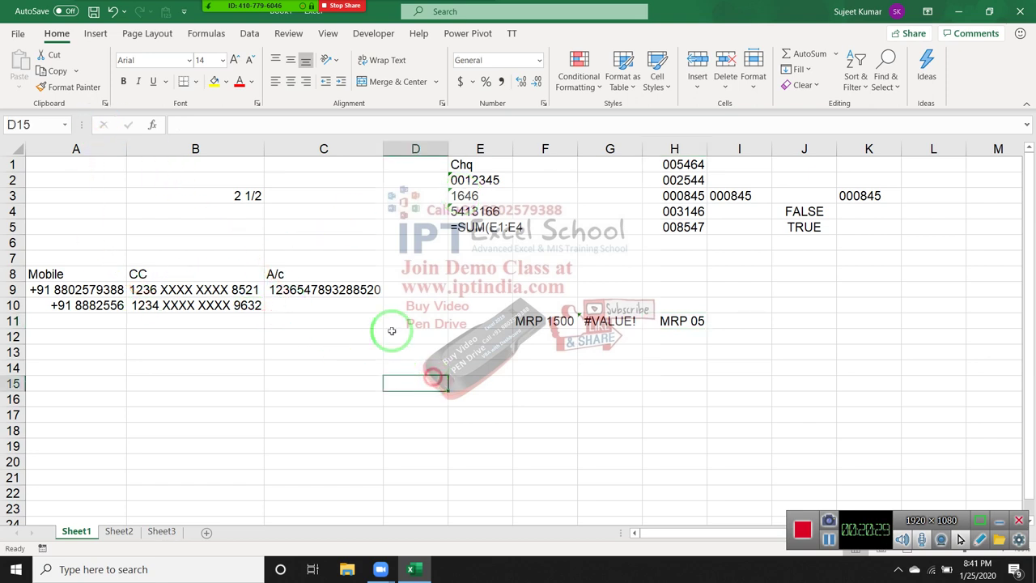
click(195, 82)
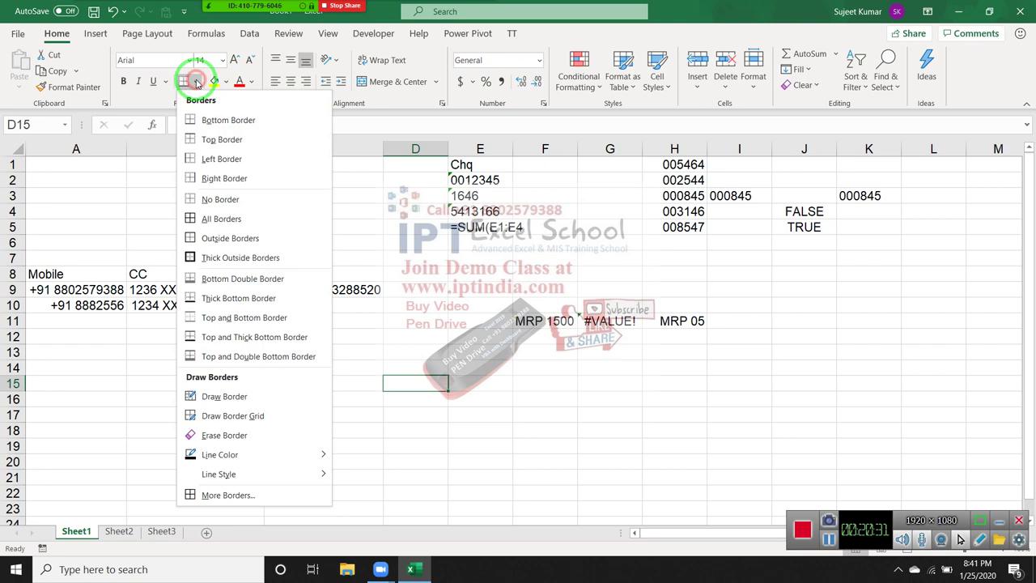
click(198, 219)
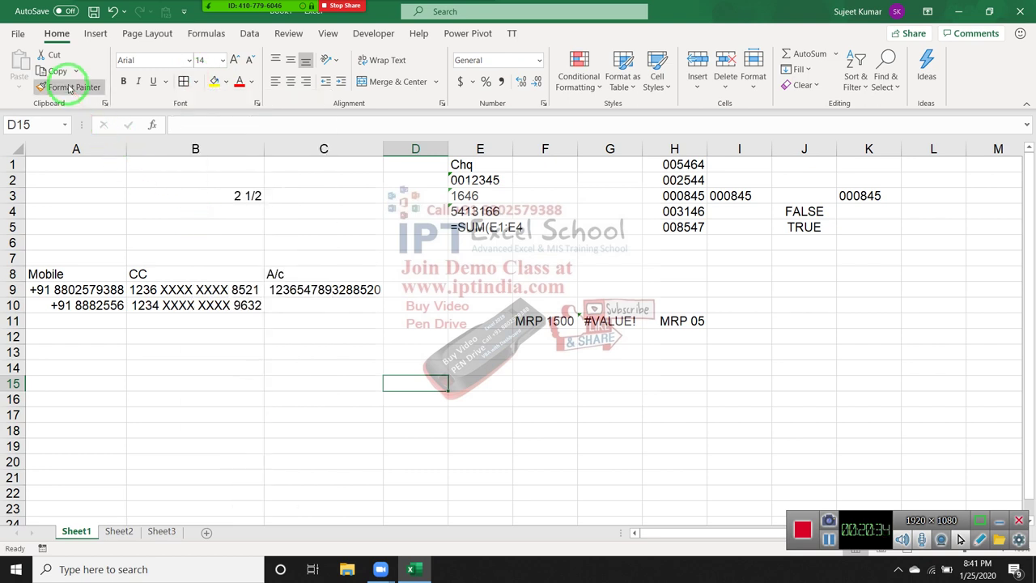
click(214, 81)
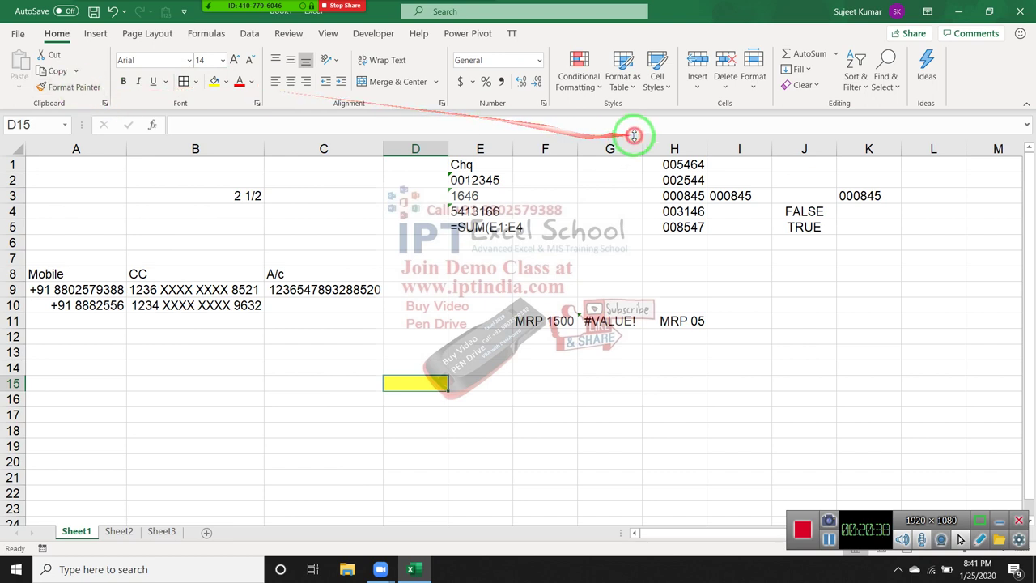
- Copy D15's yellow format to H5, B2 and D6 with Format Painter
click(70, 87)
click(684, 226)
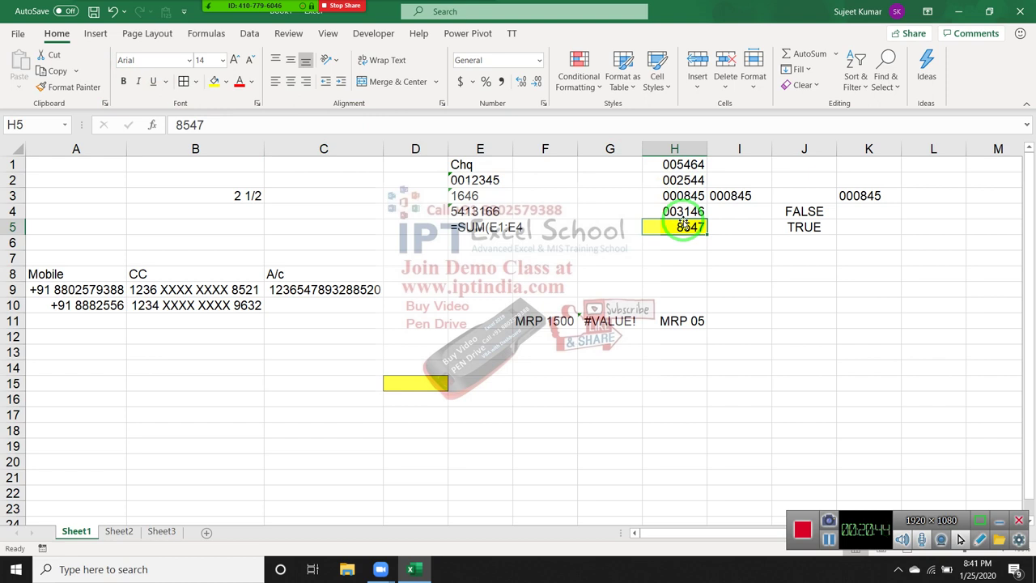
click(413, 386)
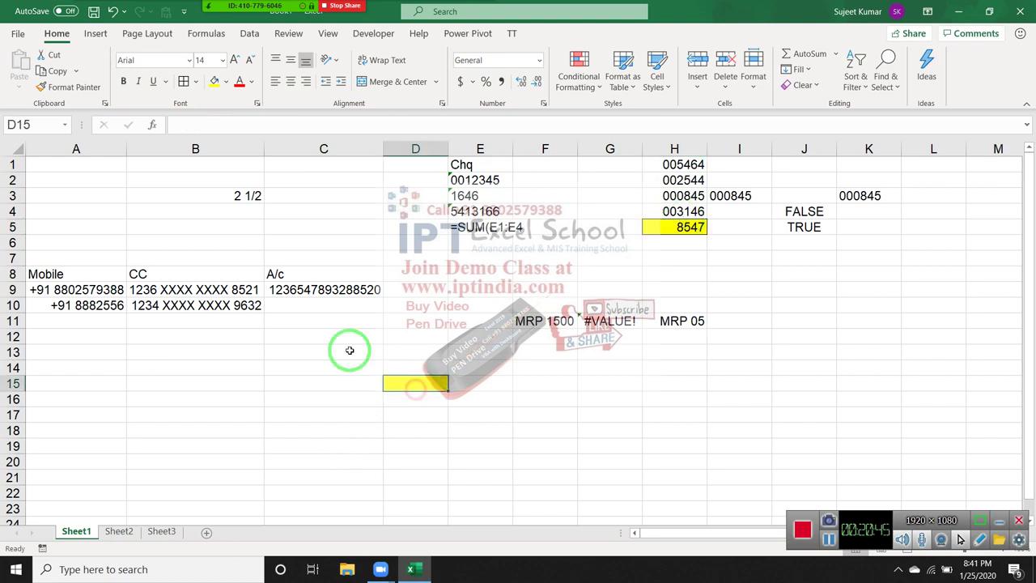
click(70, 86)
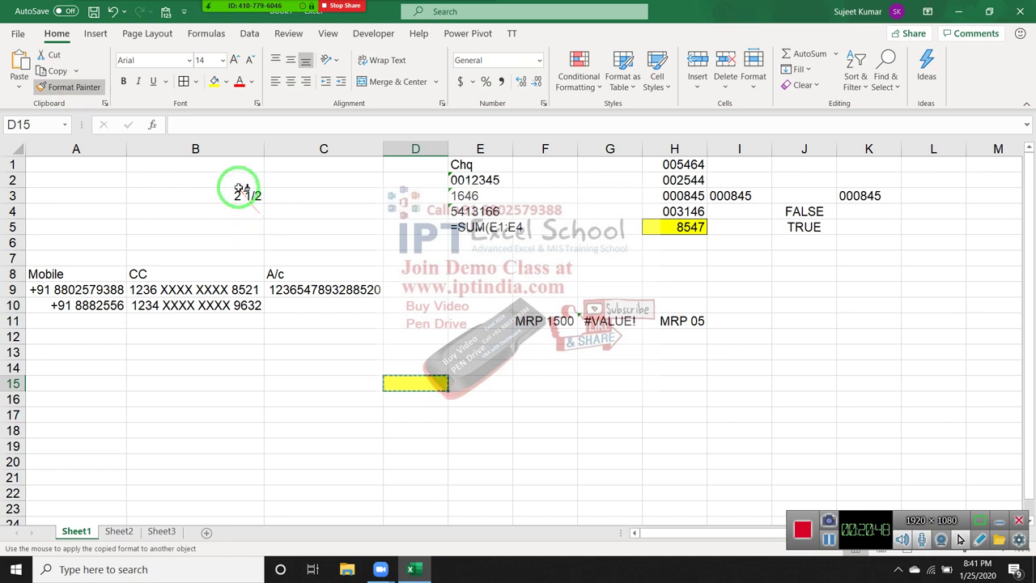
click(241, 186)
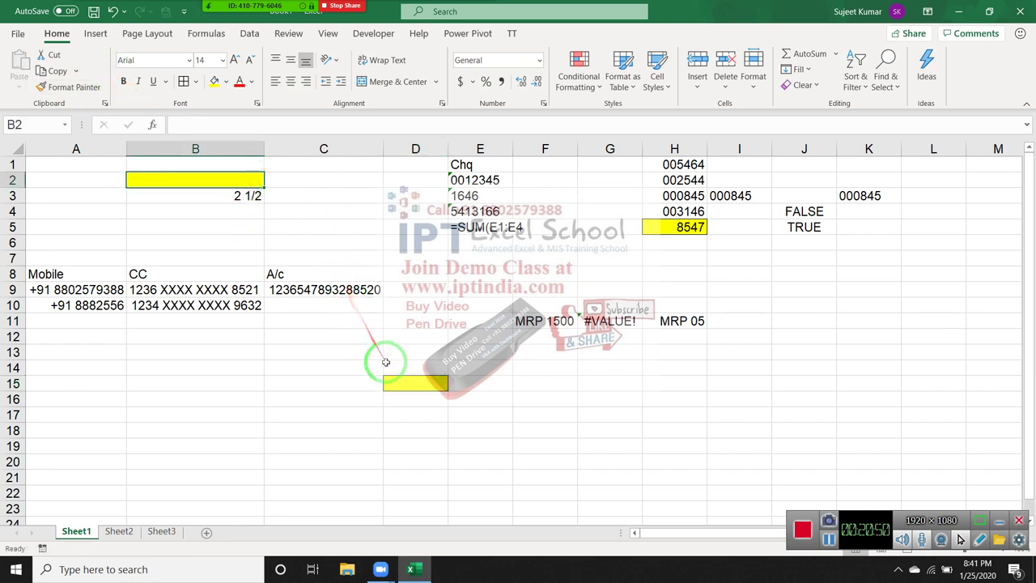
click(407, 384)
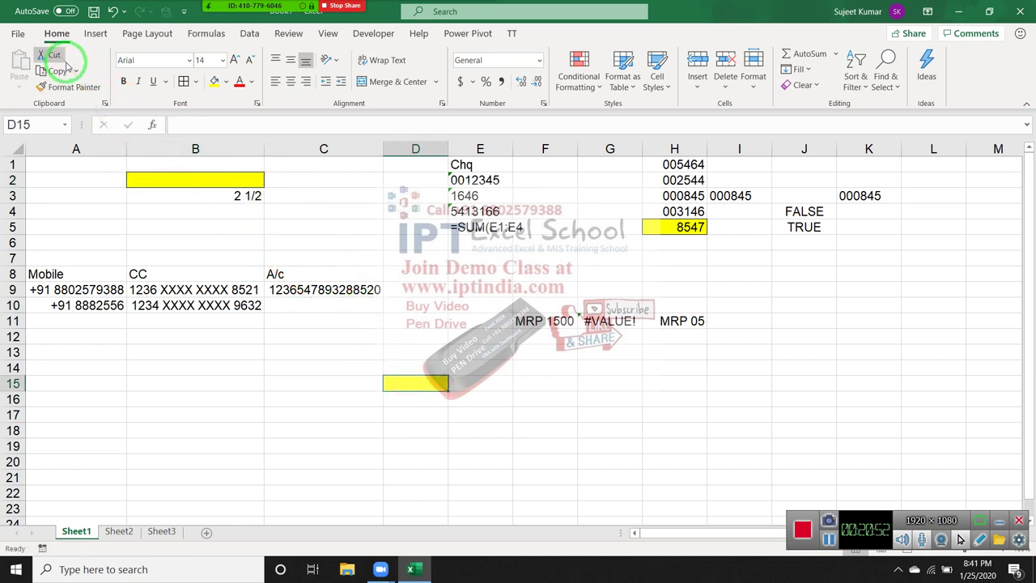
click(86, 95)
click(394, 245)
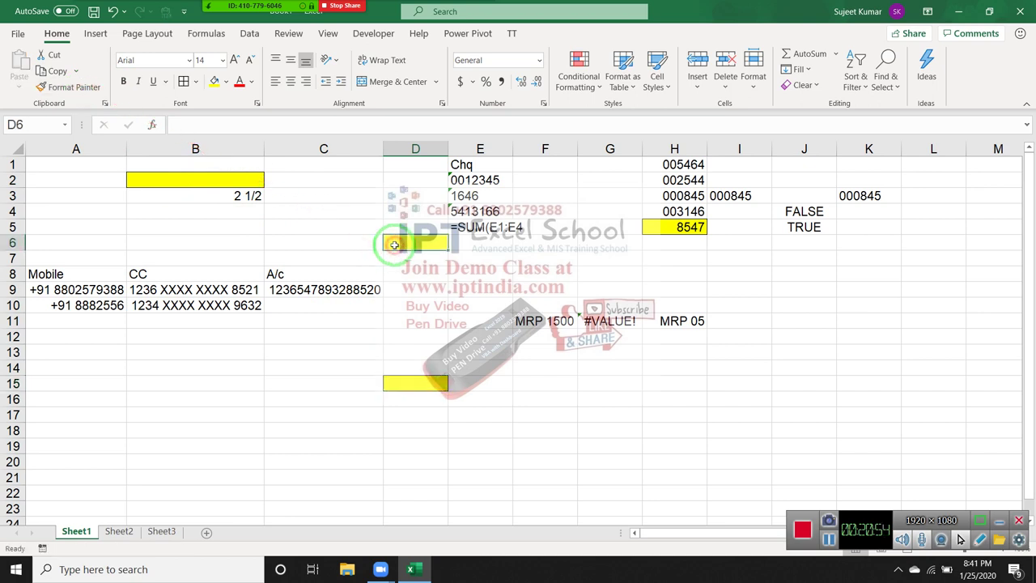
- Paint the yellow fill onto C16, D19, E18, F17, F16, E13, D10, C12, C15, B7 and D22
click(421, 382)
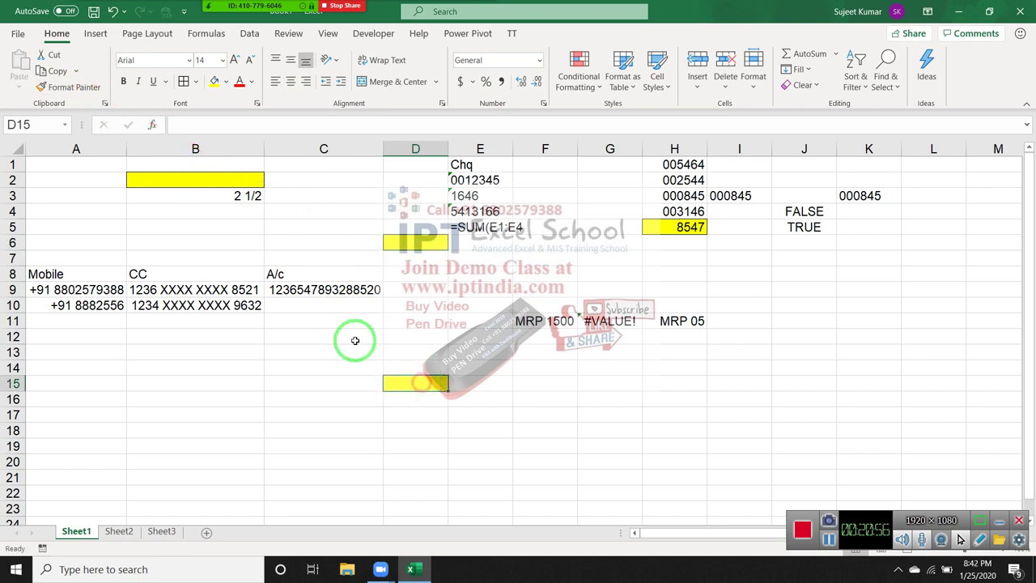
click(66, 91)
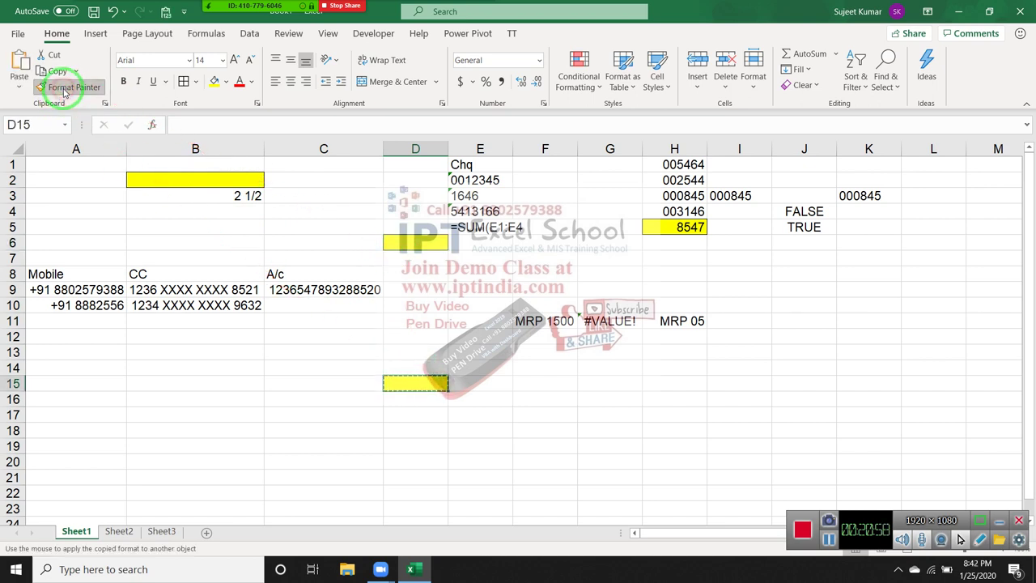
click(319, 402)
click(407, 447)
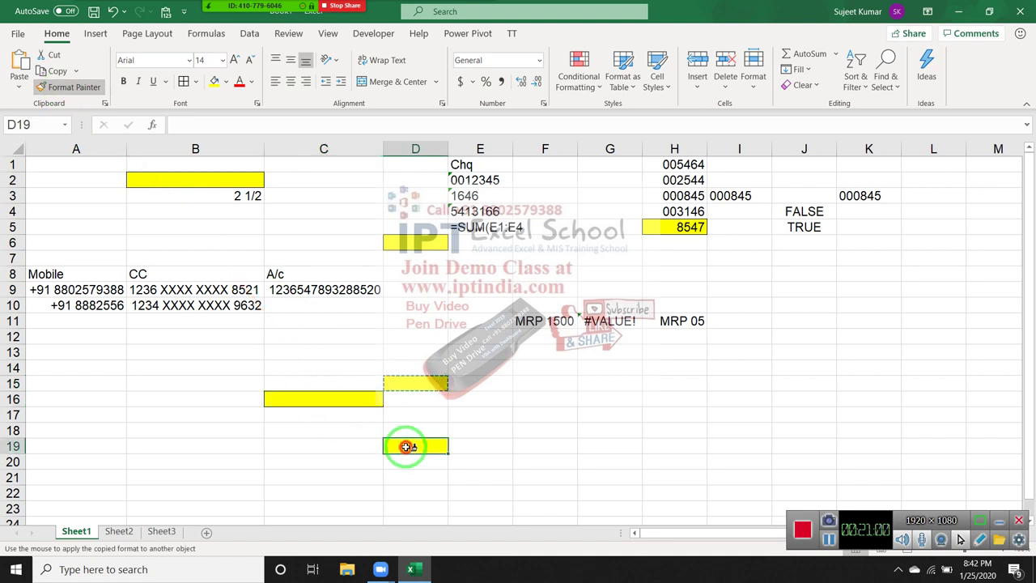
click(486, 430)
click(551, 413)
click(545, 399)
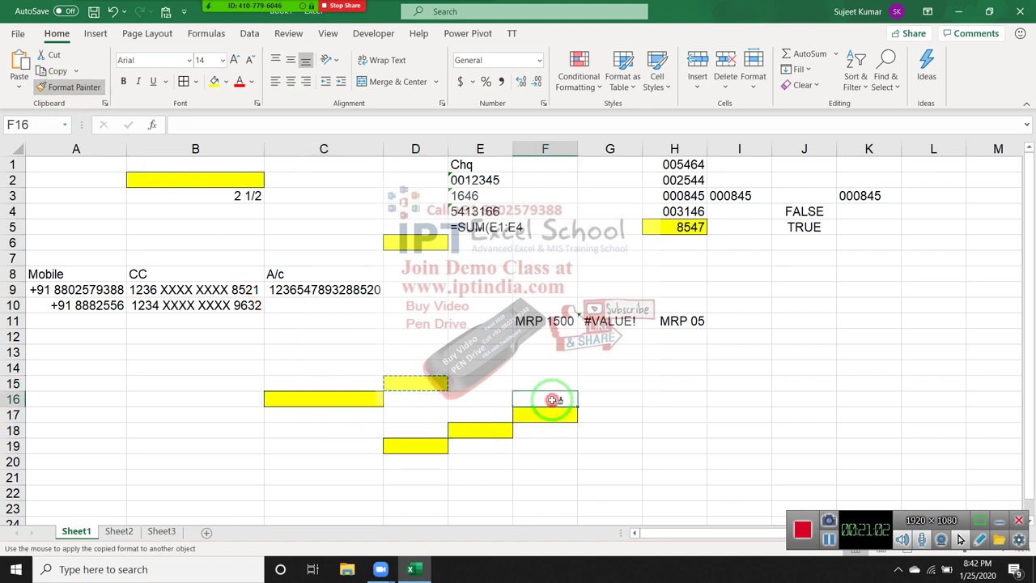
click(480, 351)
click(415, 305)
click(372, 336)
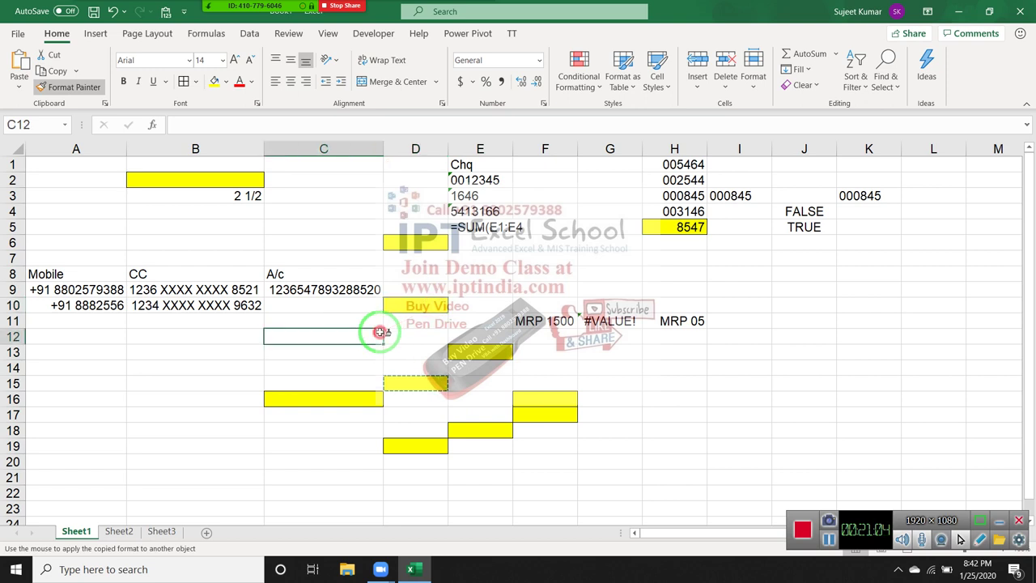
click(305, 383)
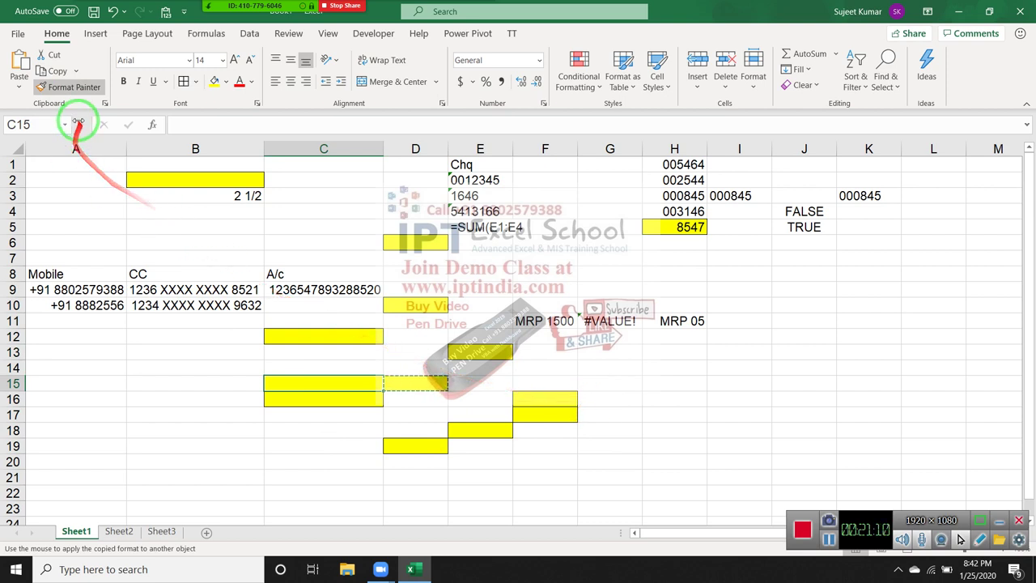
click(232, 258)
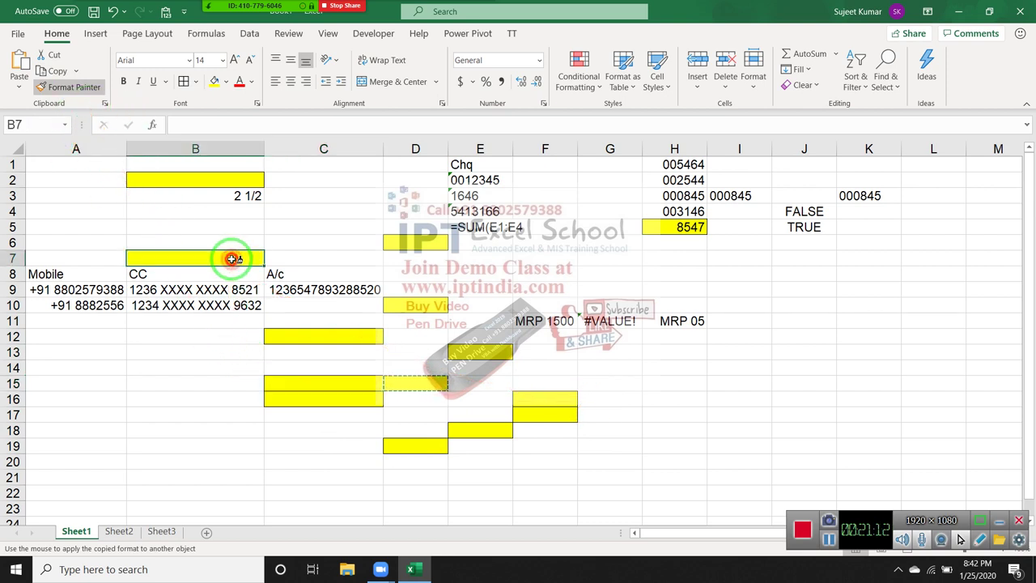
click(429, 490)
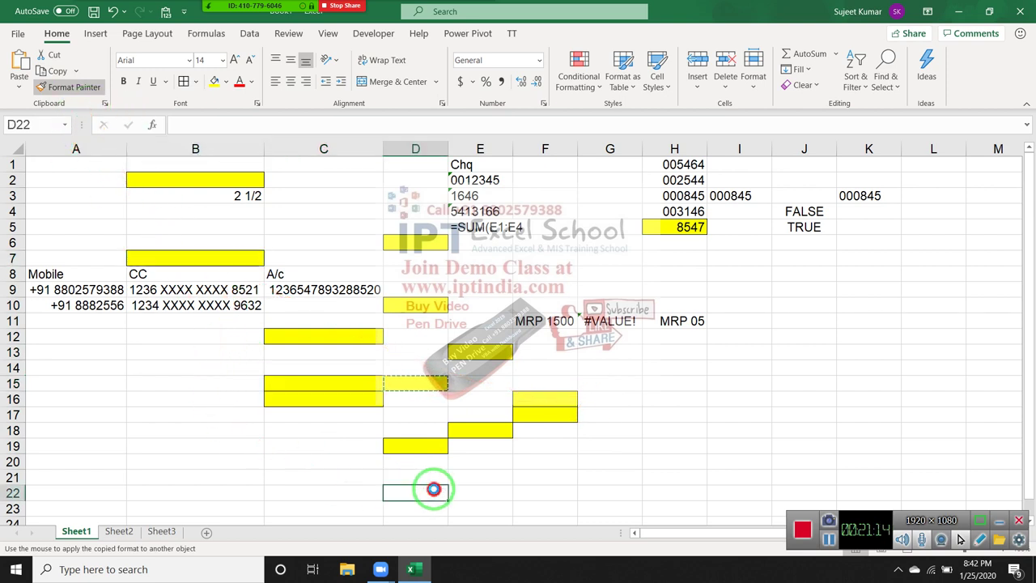
click(80, 94)
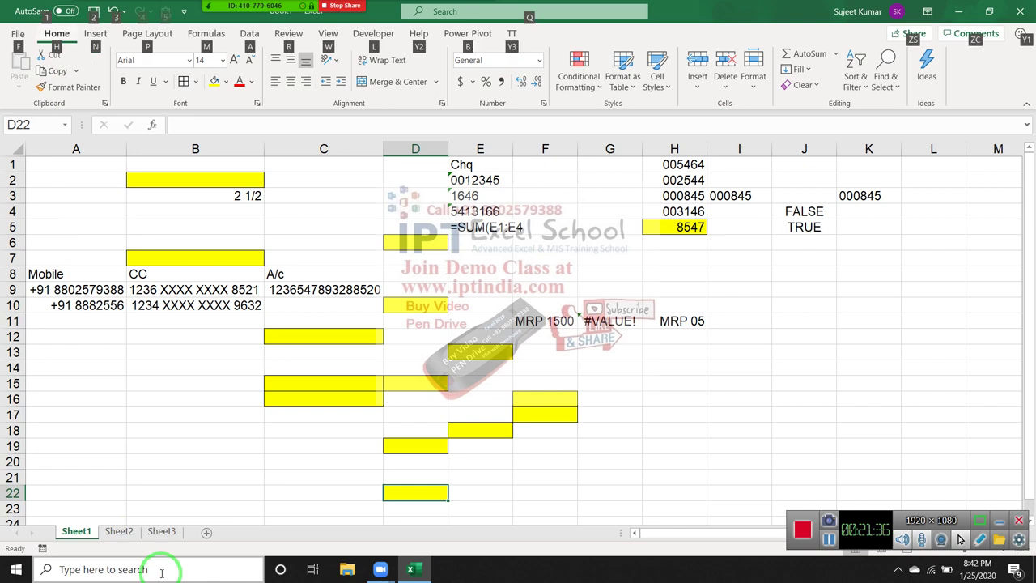
- Copy the yellow format to B15 using the Alt+H, F, P shortcut, then select B13:J20
key(alt+h)
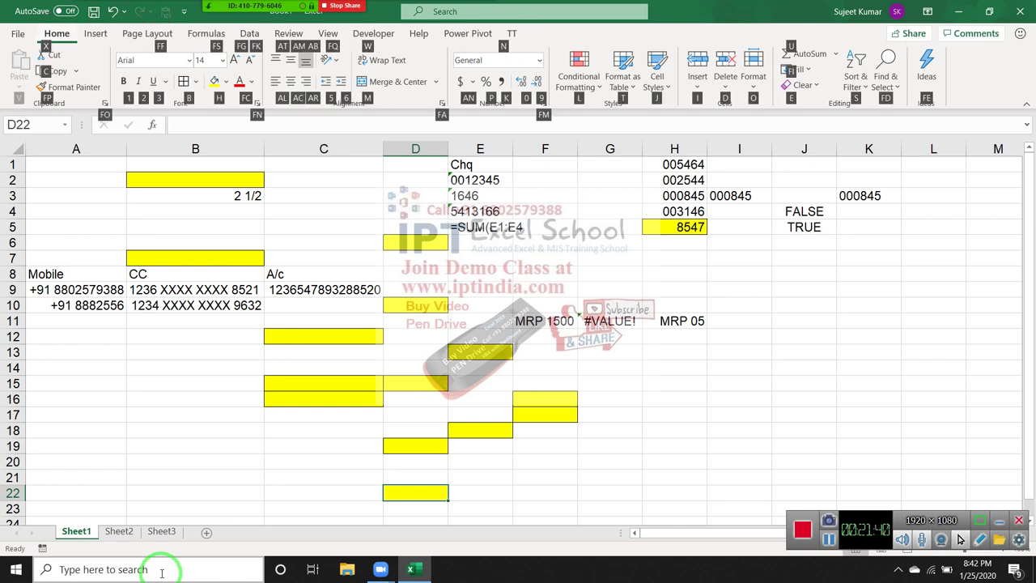
key(f)
key(p)
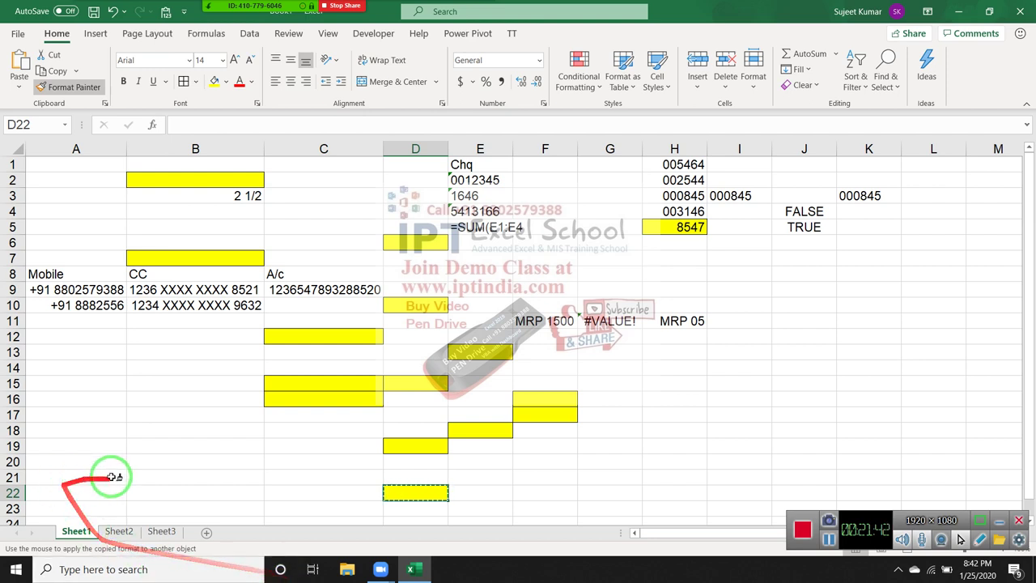
click(212, 382)
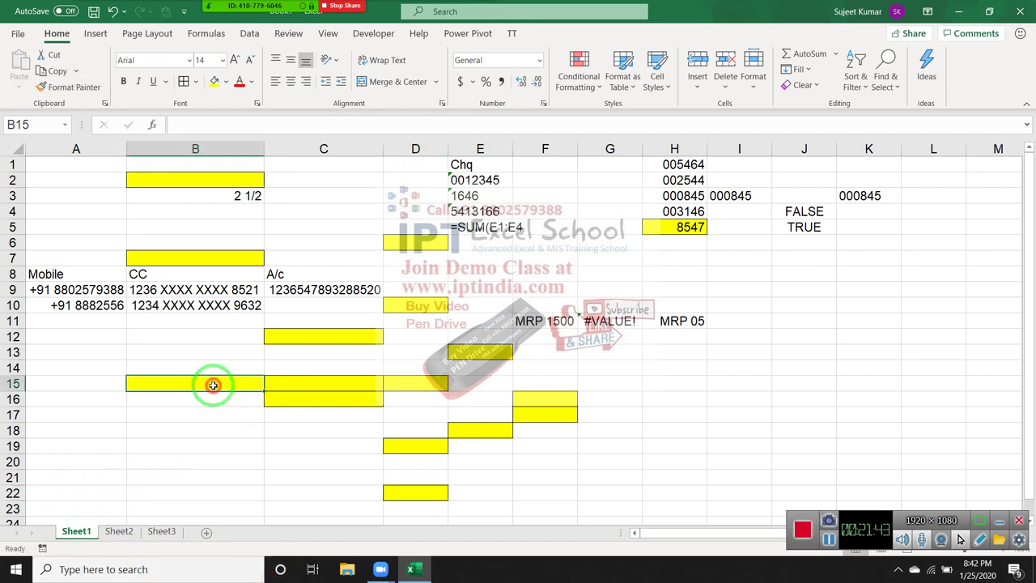
click(207, 429)
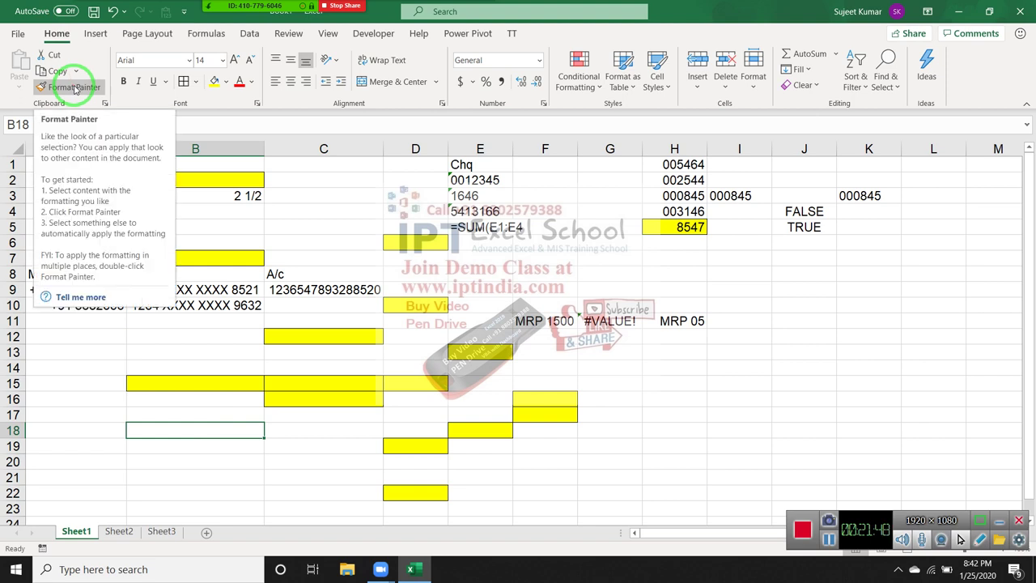
click(75, 87)
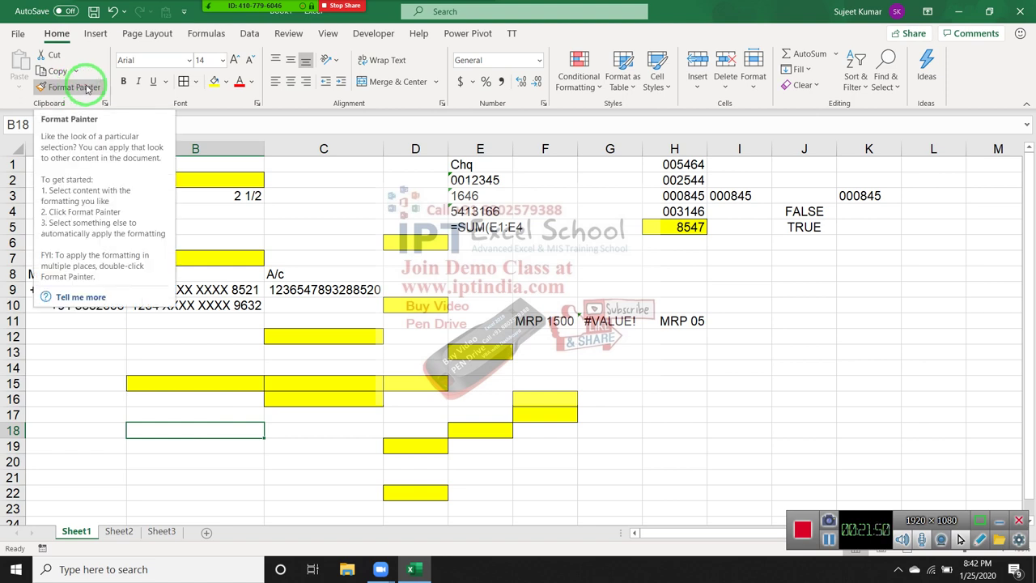
click(689, 357)
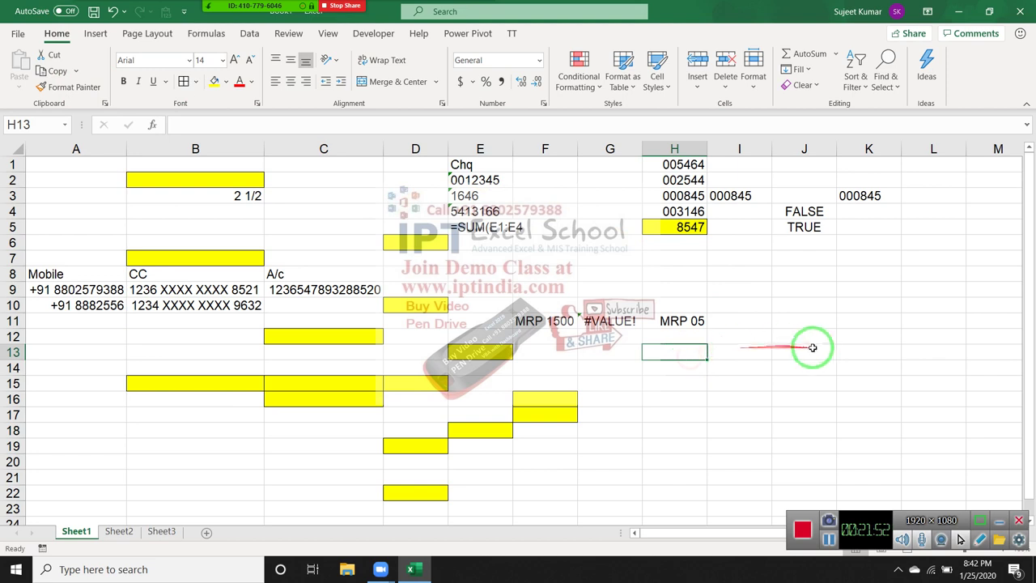
drag(810, 351, 162, 461)
- On Sheet2, preview bottom, top and both diagonal borders in Format Cells' Border settings
click(115, 531)
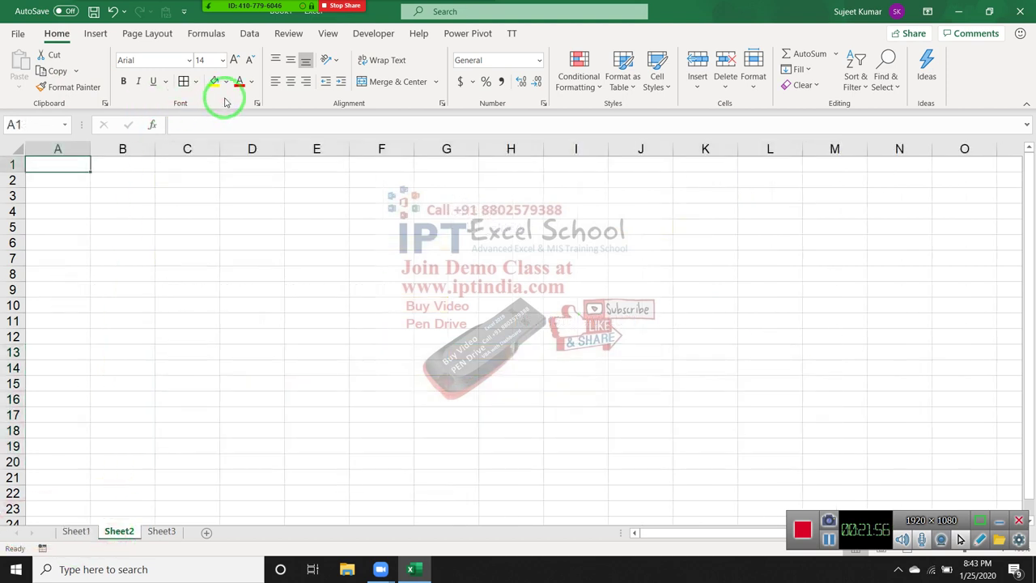
click(196, 81)
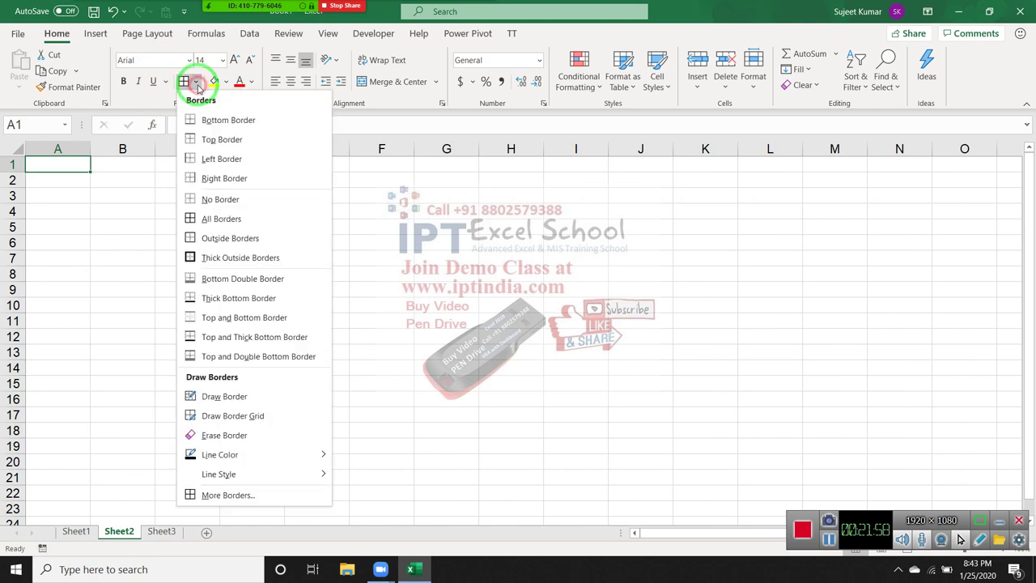
click(513, 245)
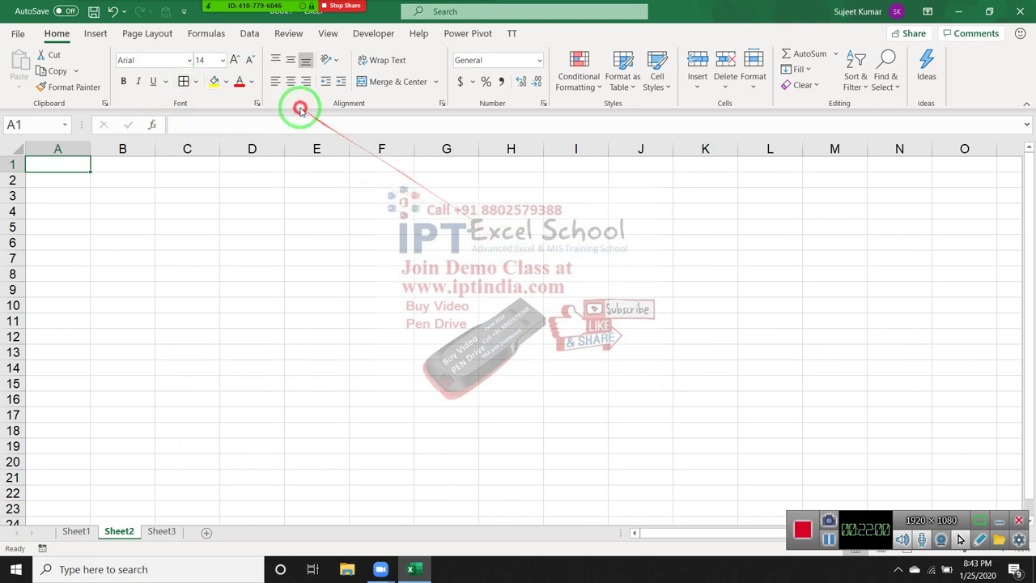
click(258, 104)
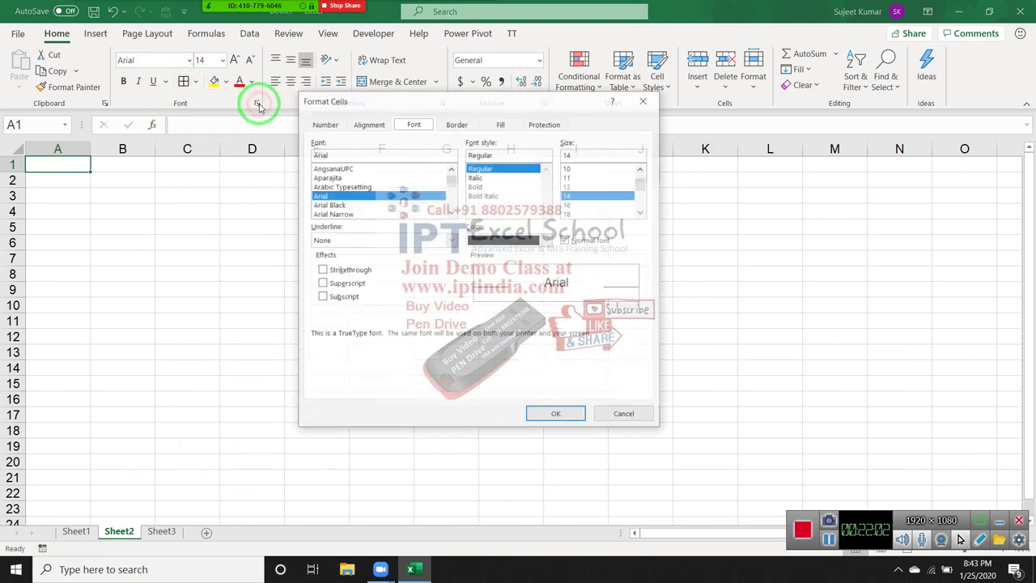
click(455, 123)
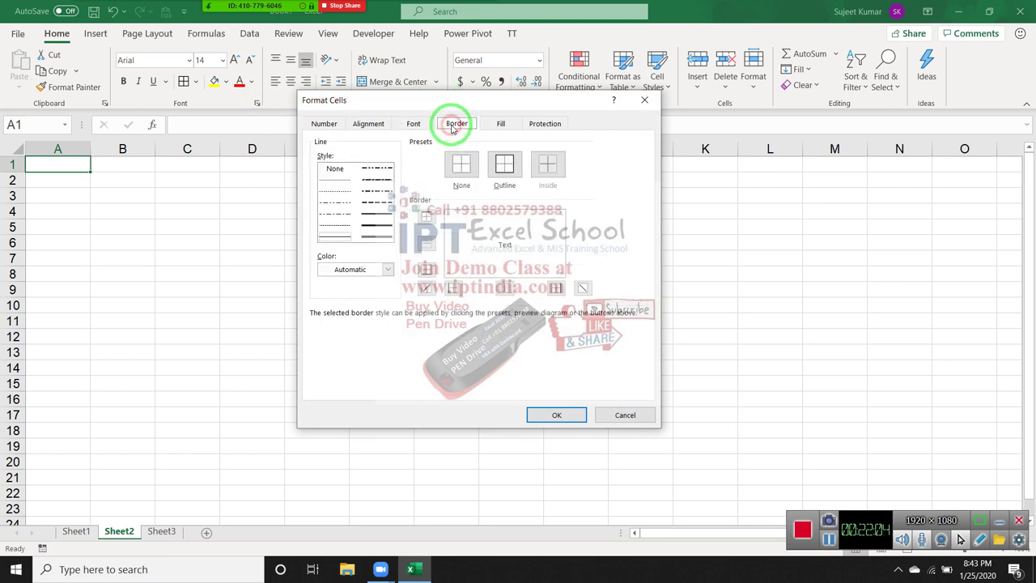
click(454, 289)
click(426, 269)
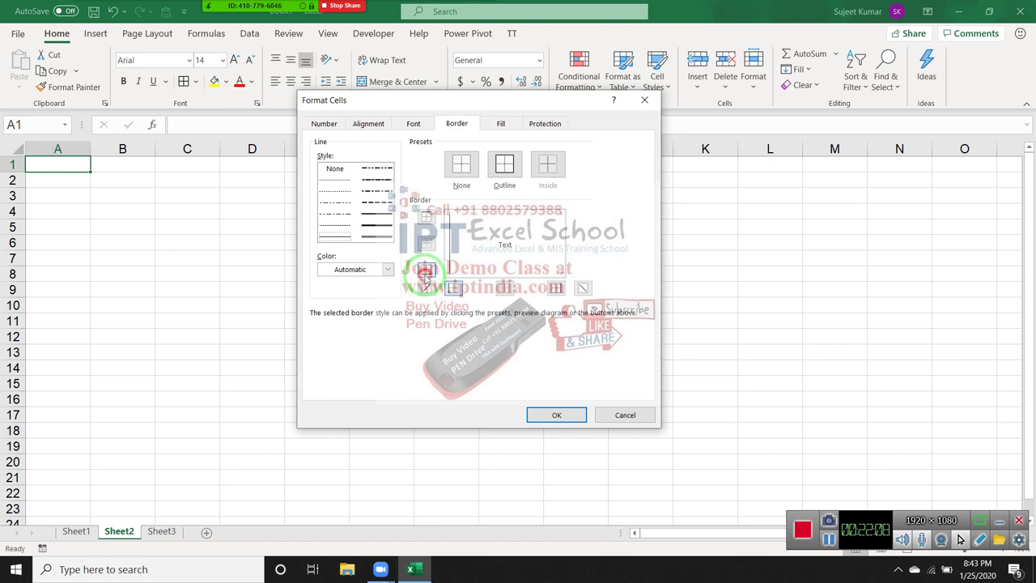
click(427, 219)
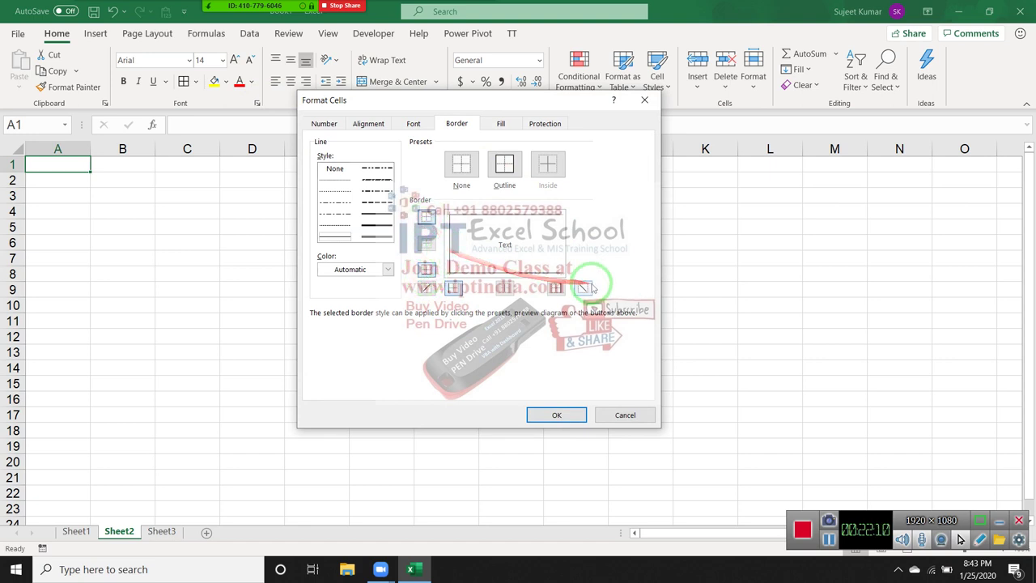
click(555, 289)
click(426, 290)
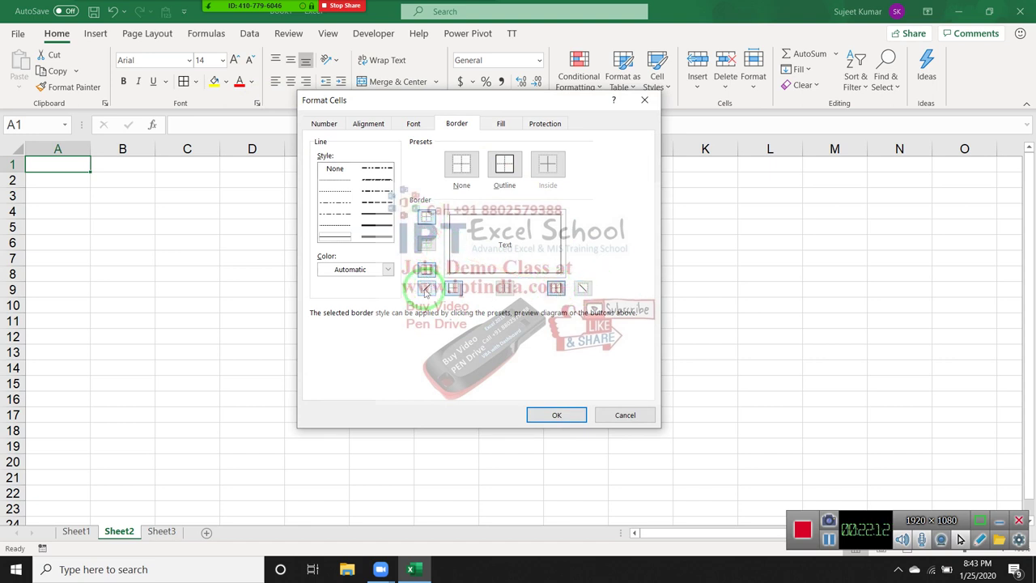
click(587, 291)
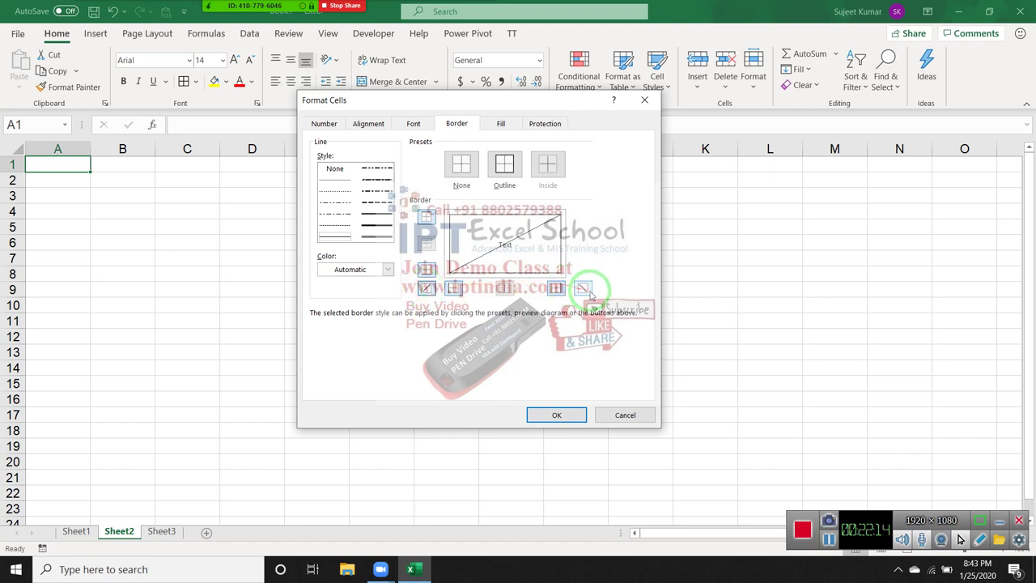
- Pick a line style, leave the colour Automatic, and cancel without applying
click(374, 221)
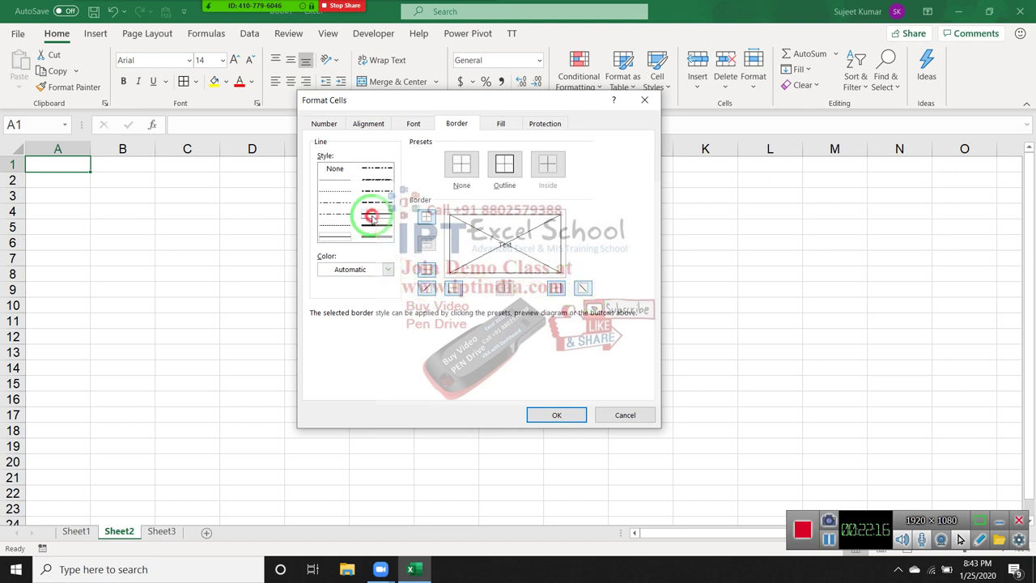
click(361, 271)
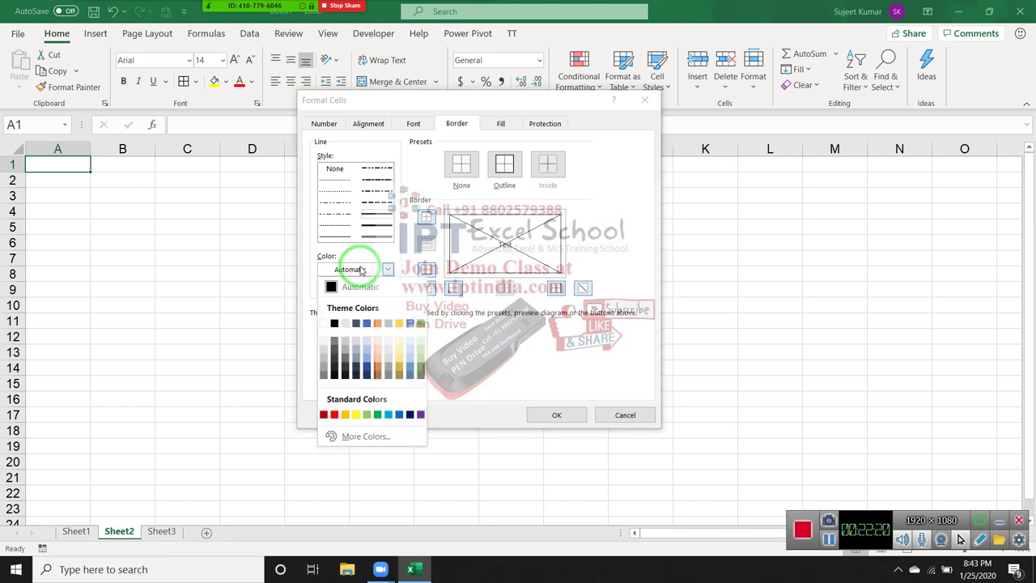
click(645, 349)
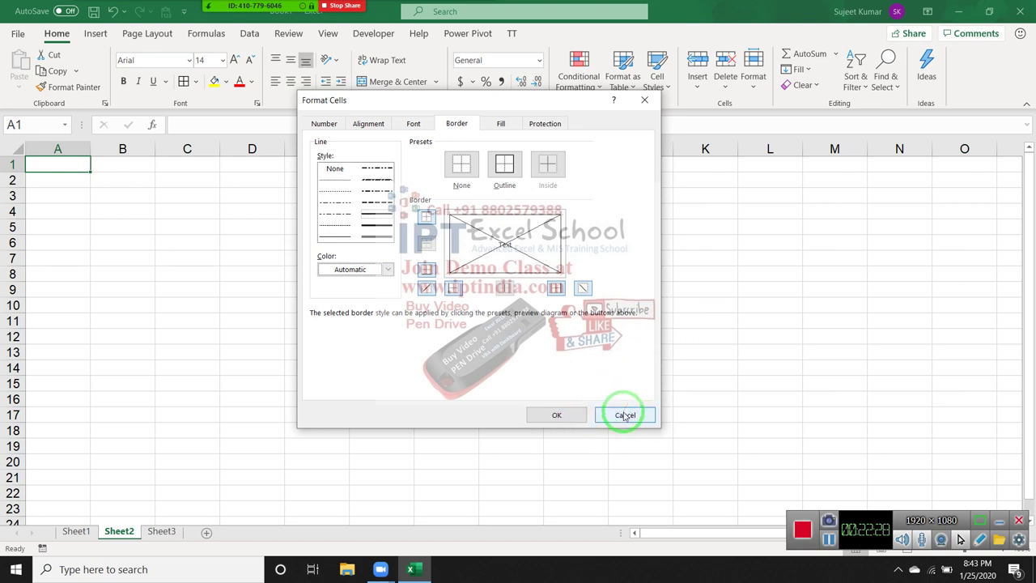
drag(625, 415, 682, 392)
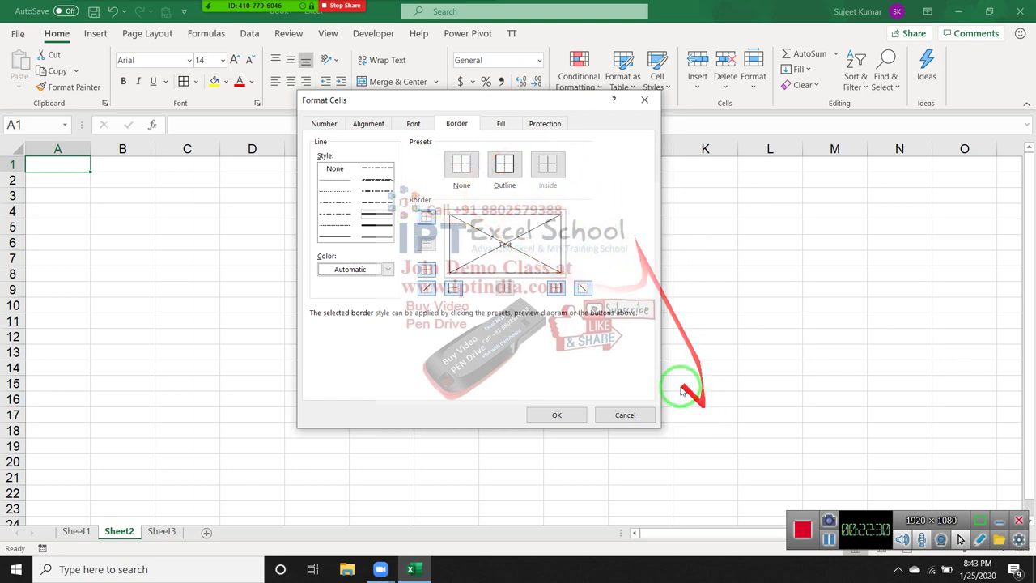
click(625, 416)
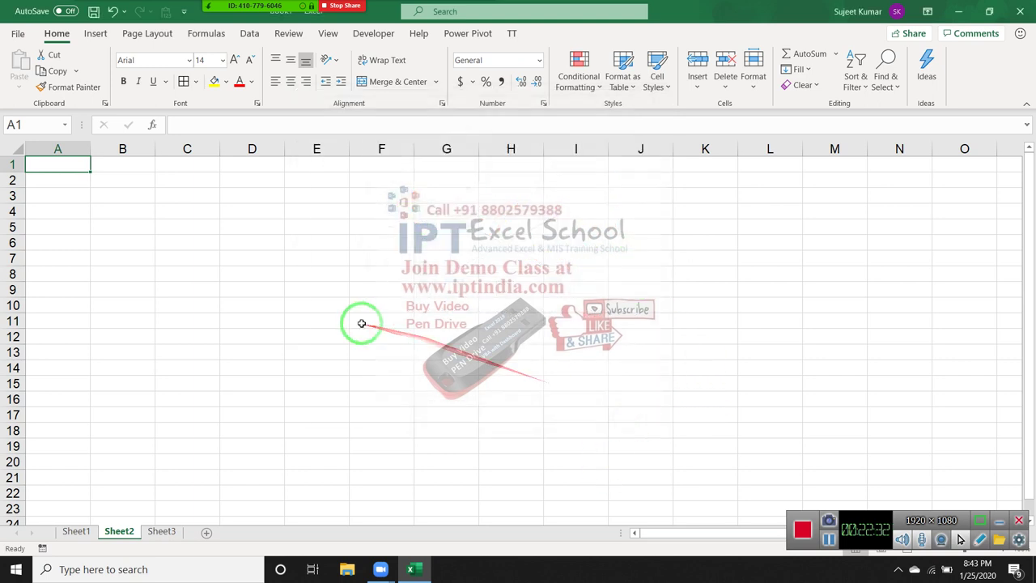
- Draw border boxes around D5:H12, F7:F21, K15:K19 and column M, linked by lines
click(195, 82)
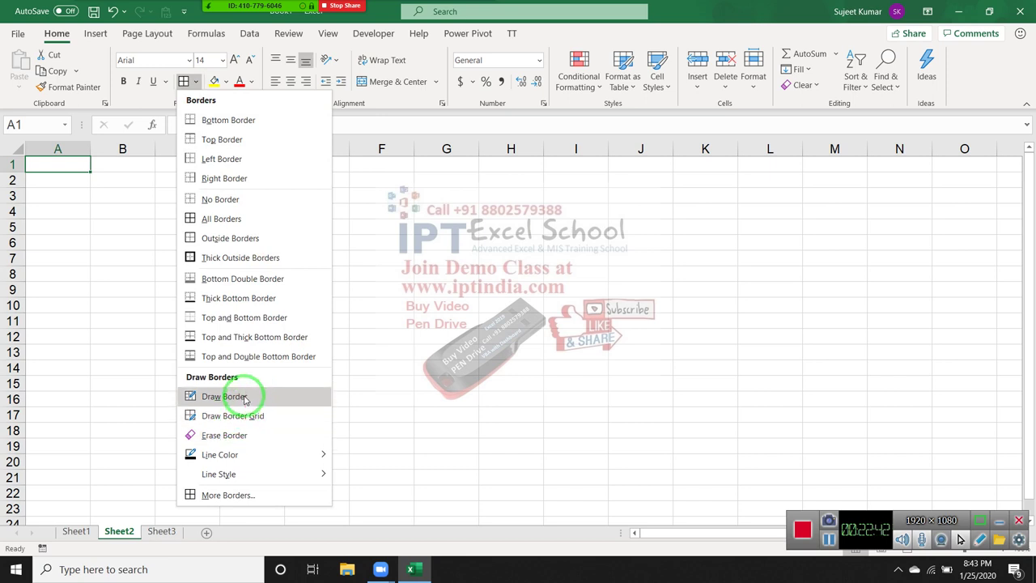
click(247, 396)
mouse_move(243, 234)
mouse_down()
mouse_move(258, 349)
mouse_move(493, 332)
mouse_up()
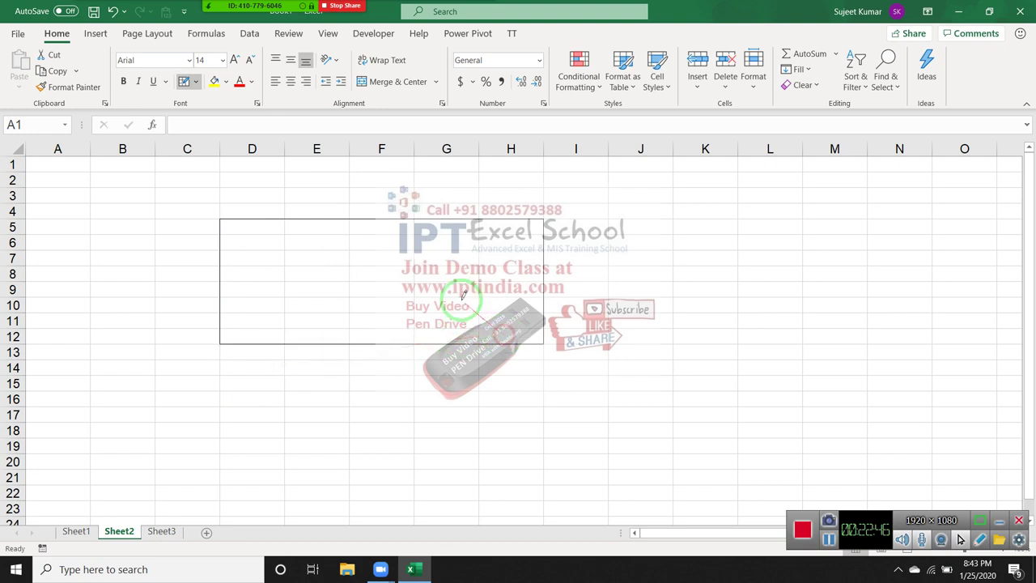
drag(403, 251, 410, 482)
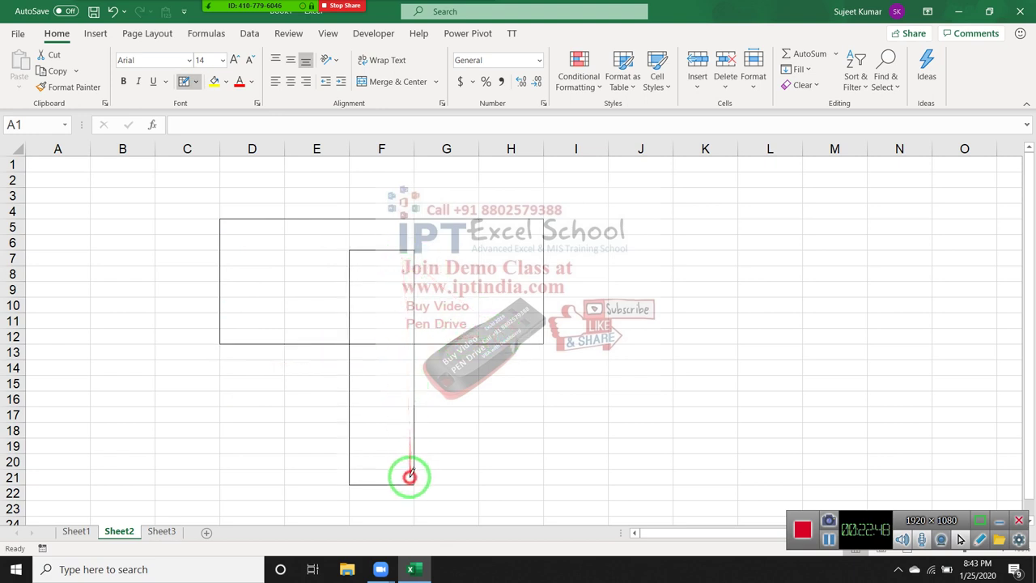
drag(413, 406, 643, 407)
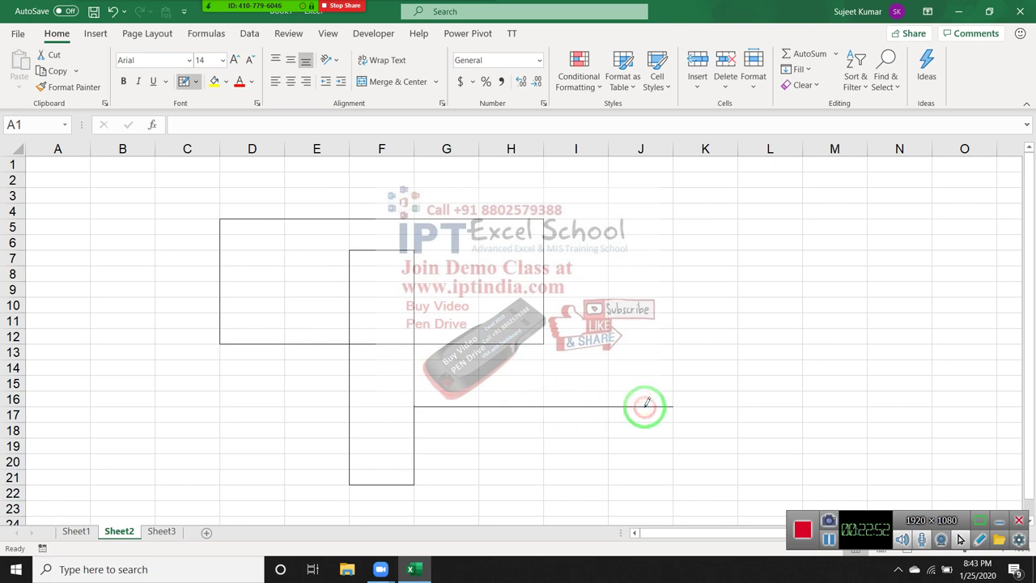
drag(689, 381, 727, 437)
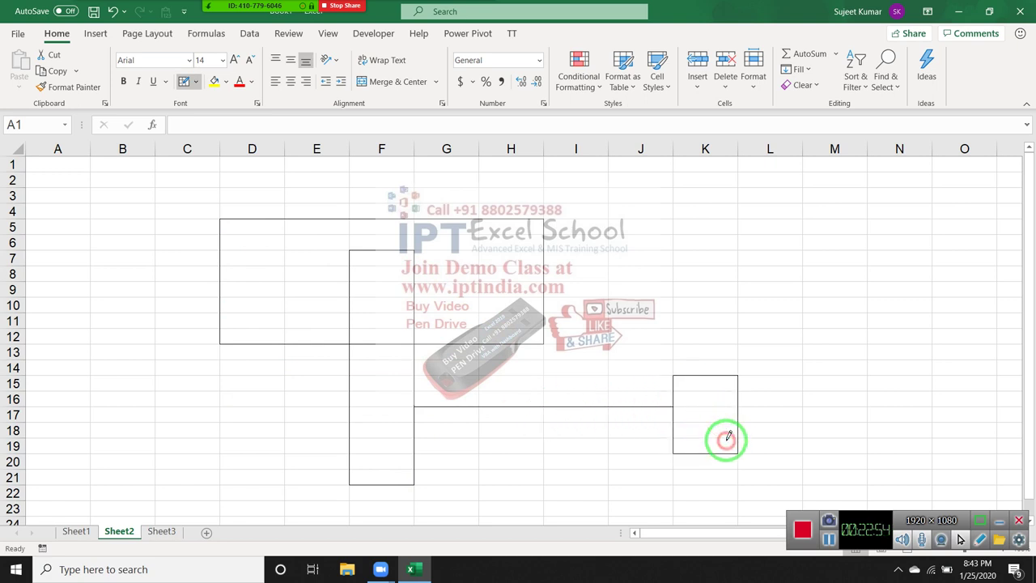
drag(741, 421, 794, 417)
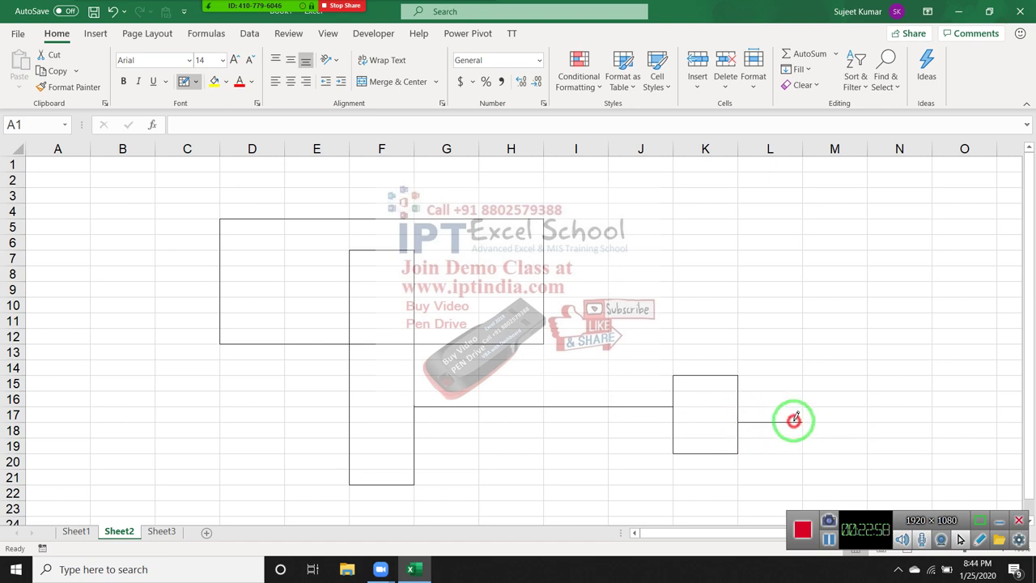
drag(800, 342, 814, 476)
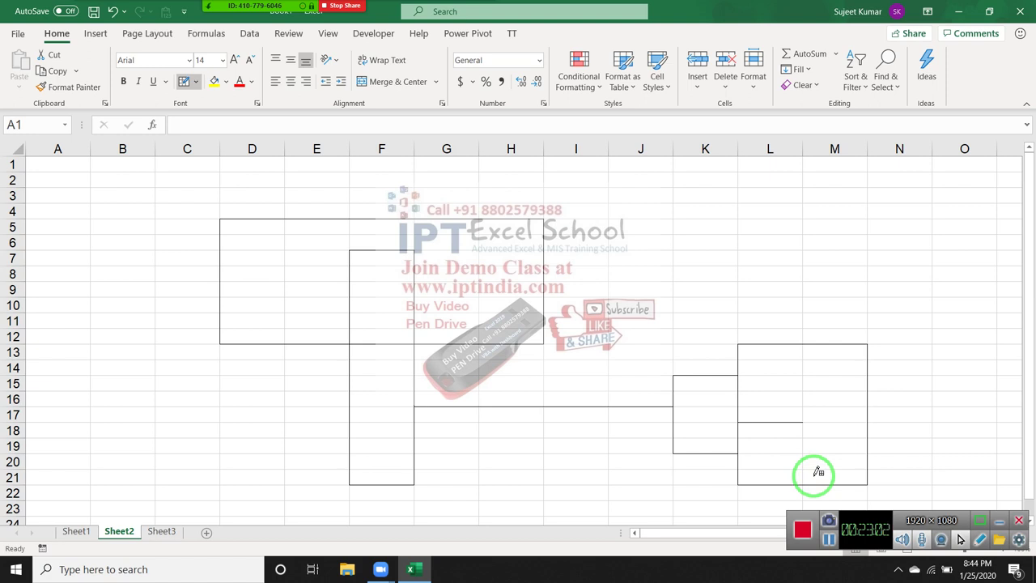
key(ctrl+z)
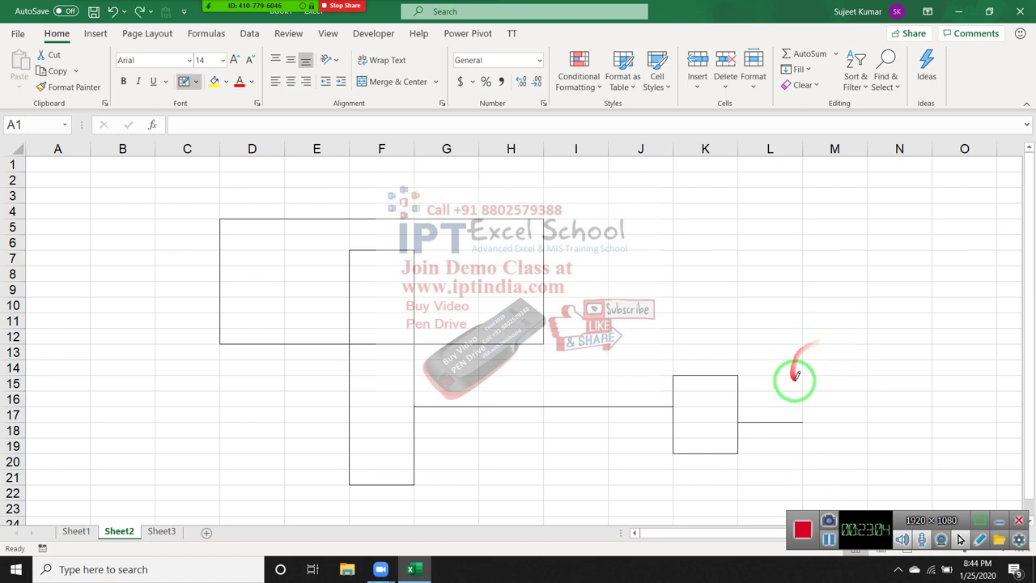
mouse_move(805, 378)
mouse_down()
mouse_move(832, 434)
mouse_move(848, 418)
mouse_move(834, 421)
mouse_up()
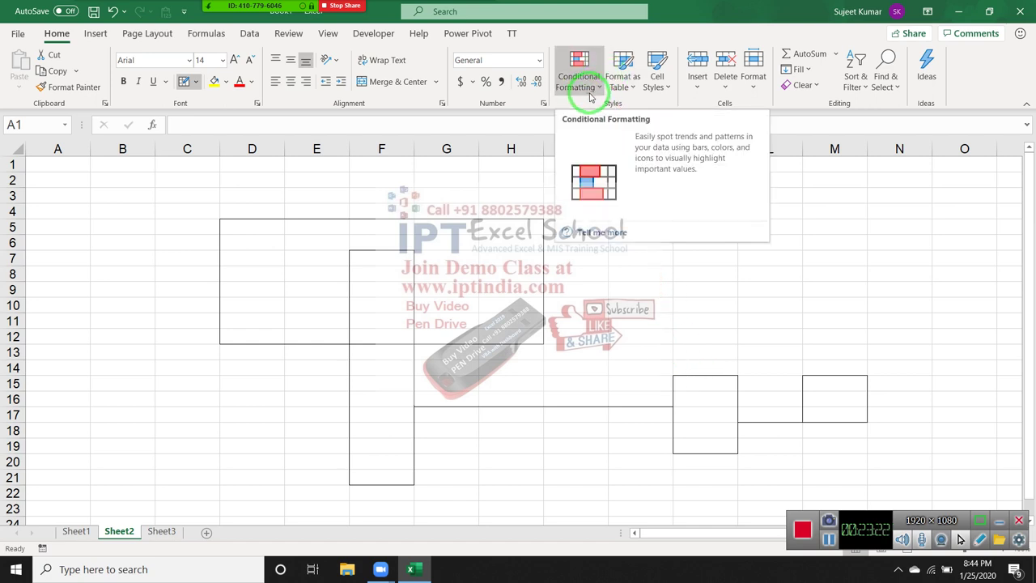
- Add a new blank worksheet, Sheet4, to the workbook
drag(562, 65, 462, 301)
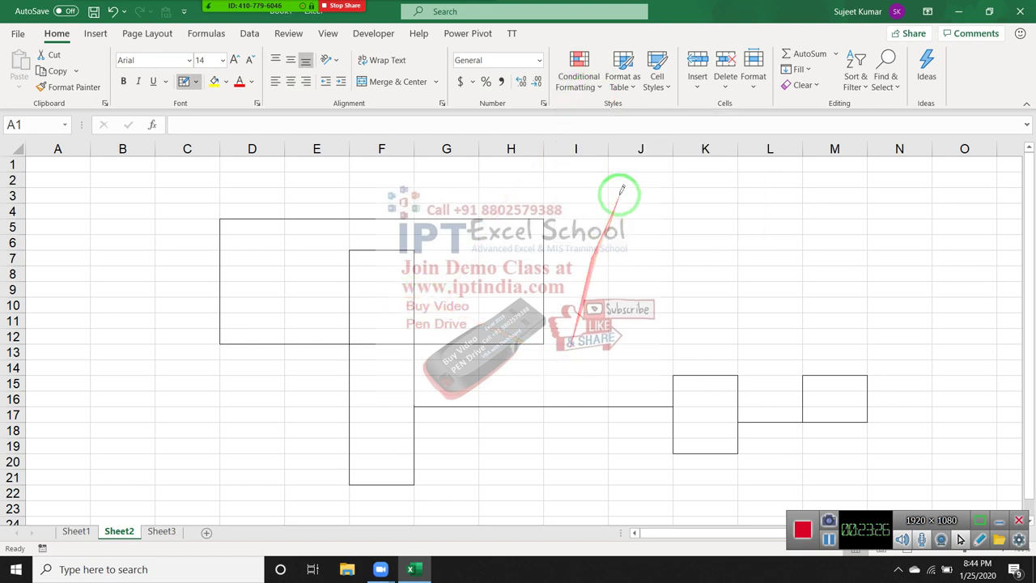
drag(256, 425, 438, 330)
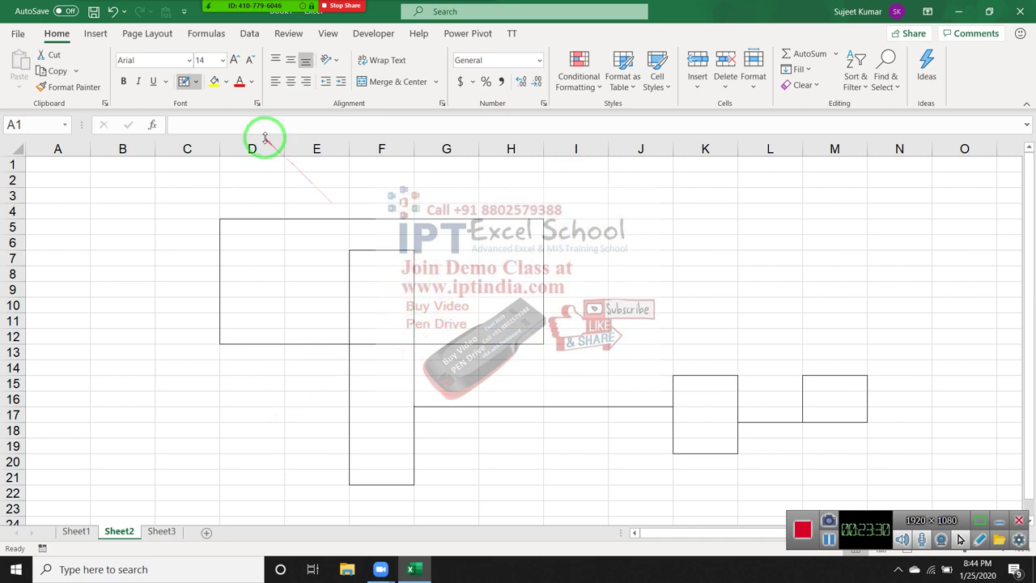
drag(195, 99, 140, 489)
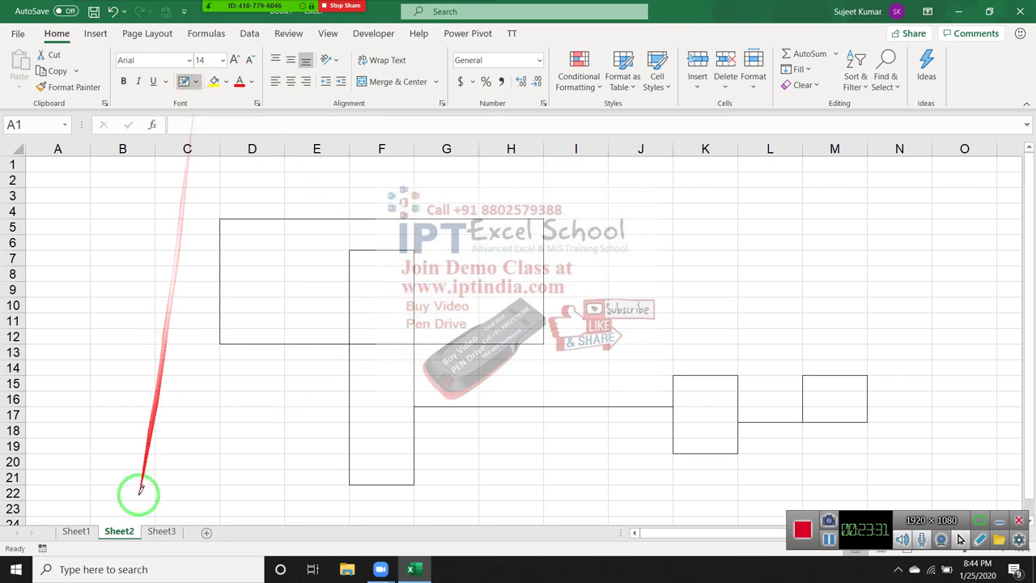
click(76, 531)
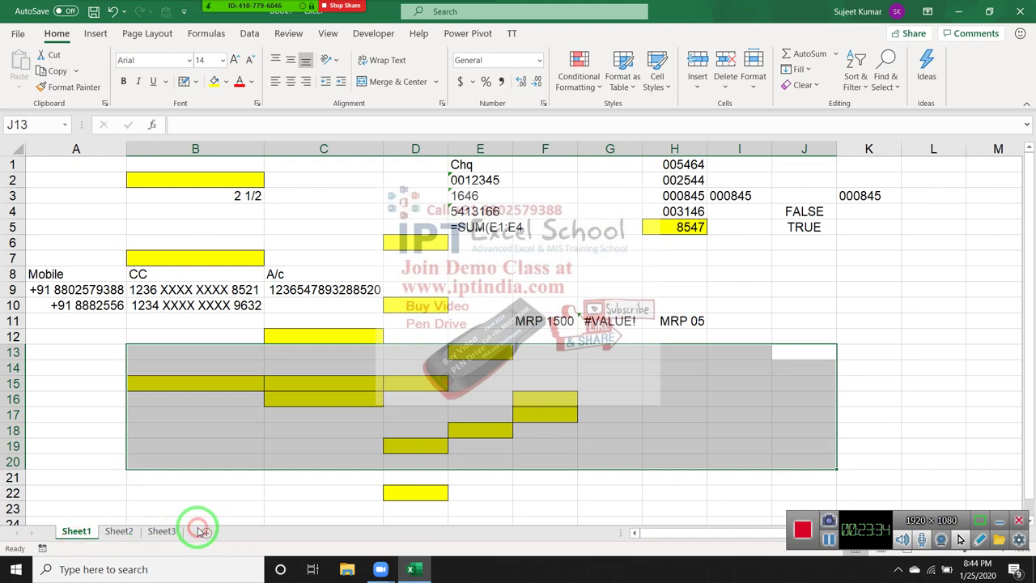
click(204, 531)
- Apply All Borders to the range A1:E16 on Sheet4
drag(61, 149, 176, 236)
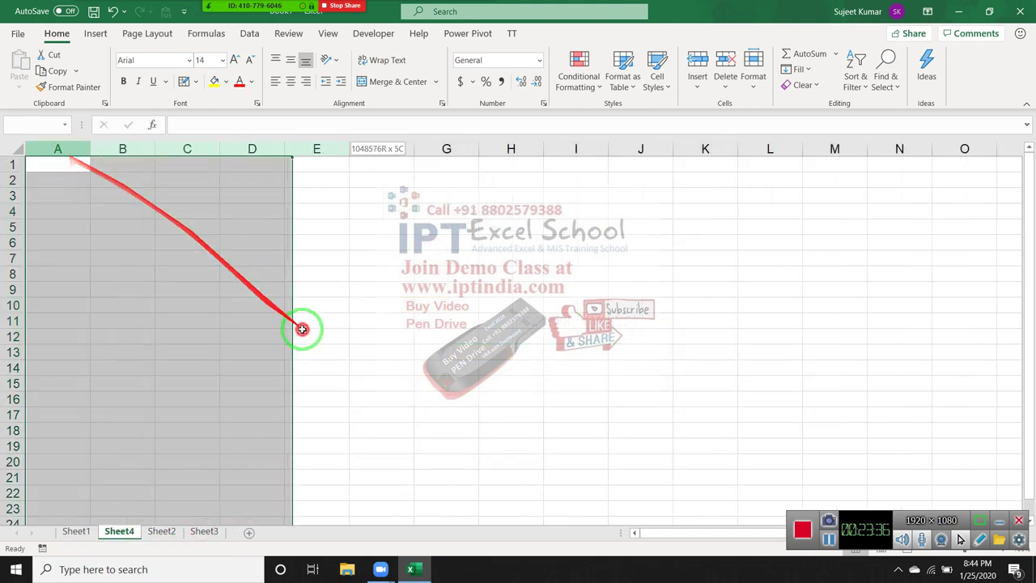
drag(66, 166, 317, 396)
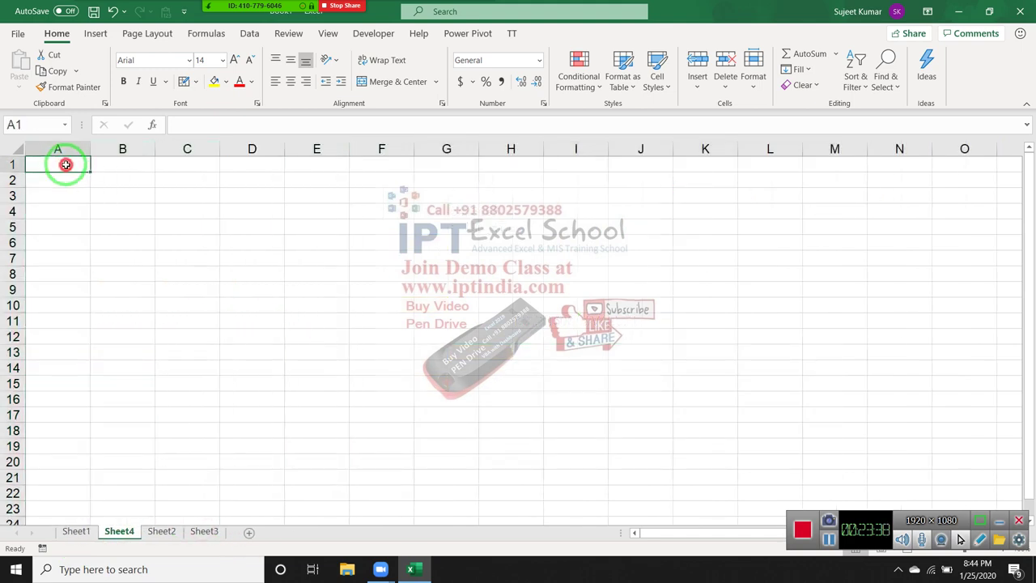
click(195, 82)
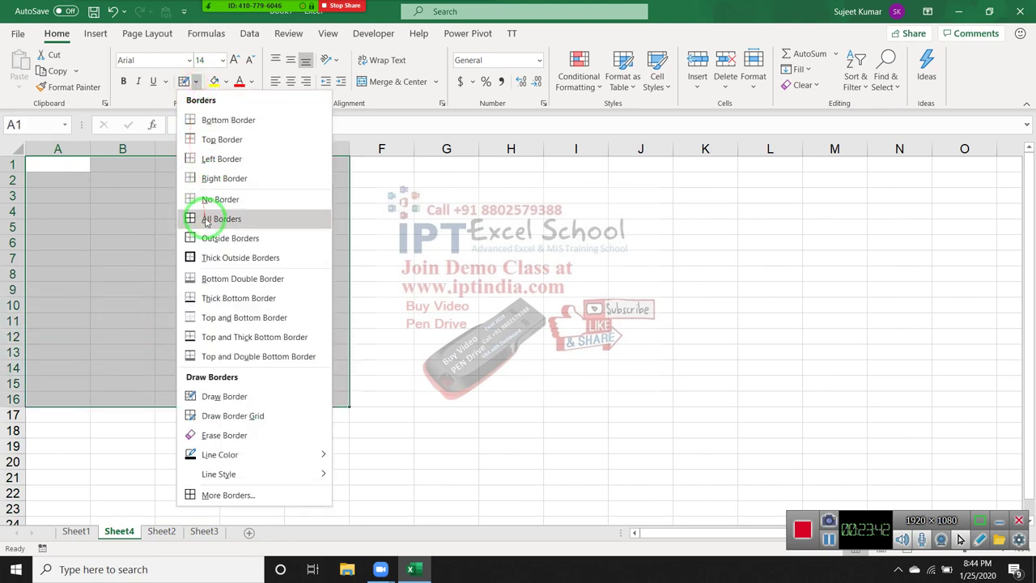
click(204, 219)
click(420, 244)
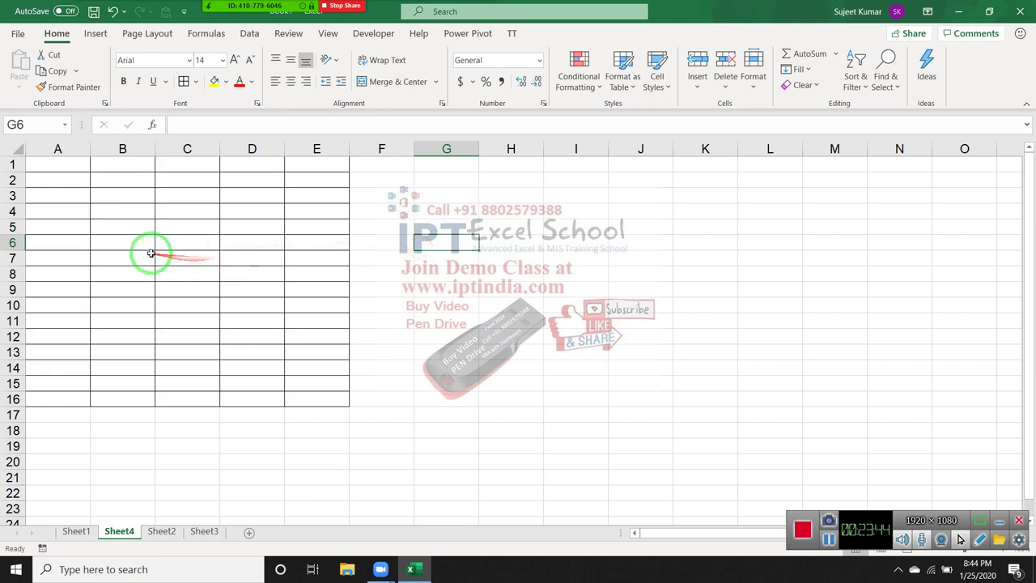
drag(147, 257, 174, 282)
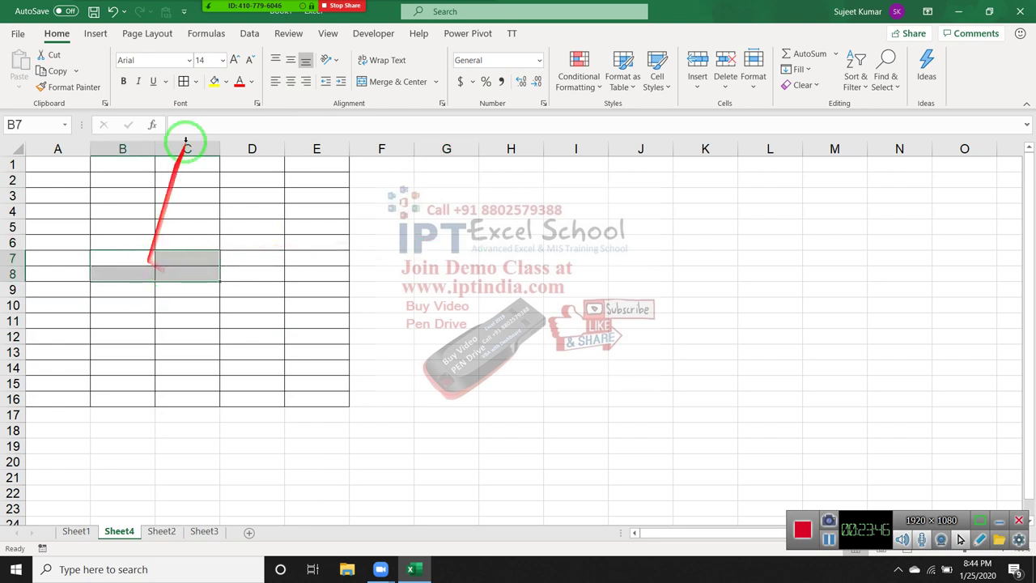
click(218, 149)
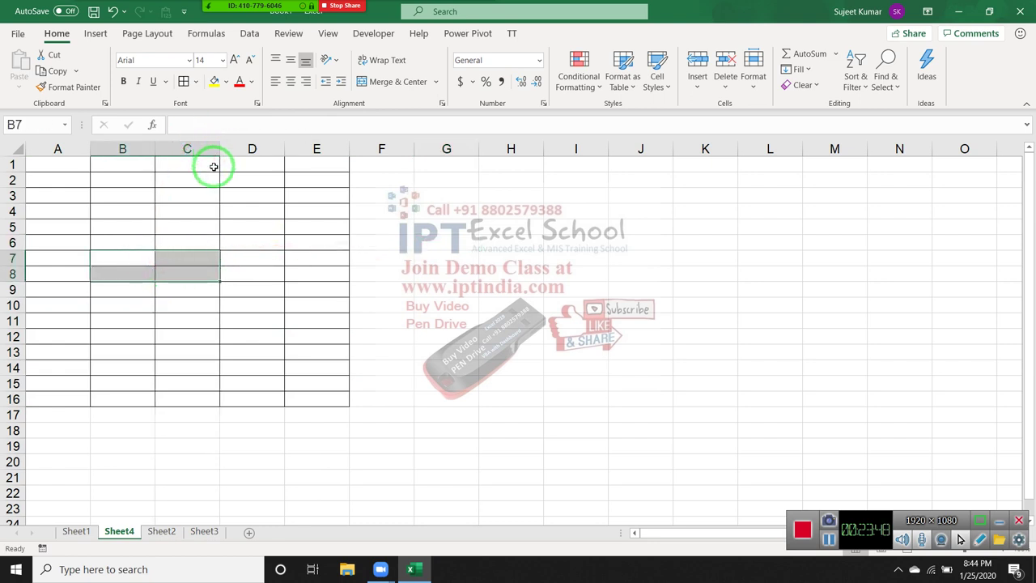
drag(214, 167, 197, 82)
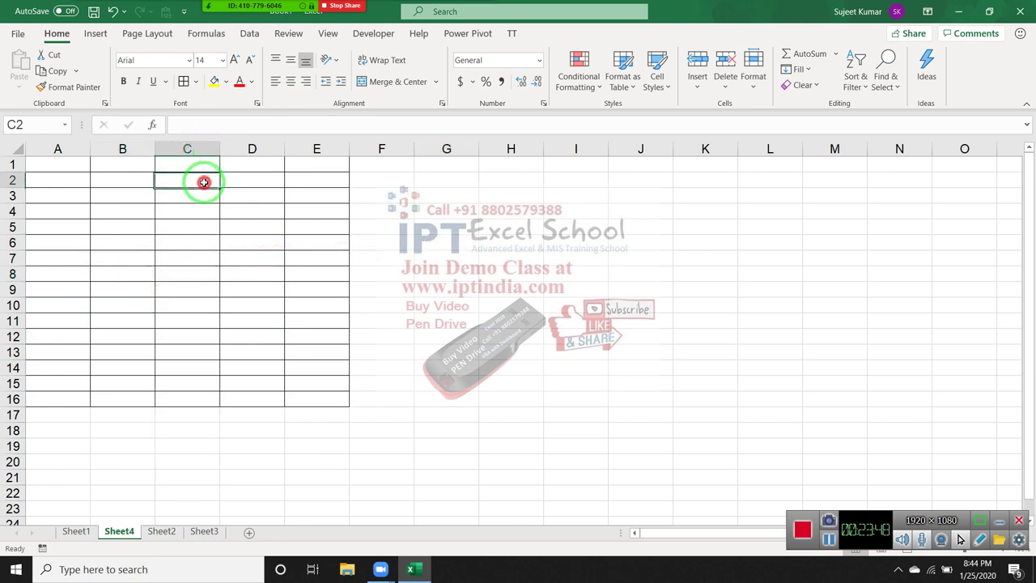
- Erase the borders around C6:C9 with Erase Border, then select G7
click(196, 82)
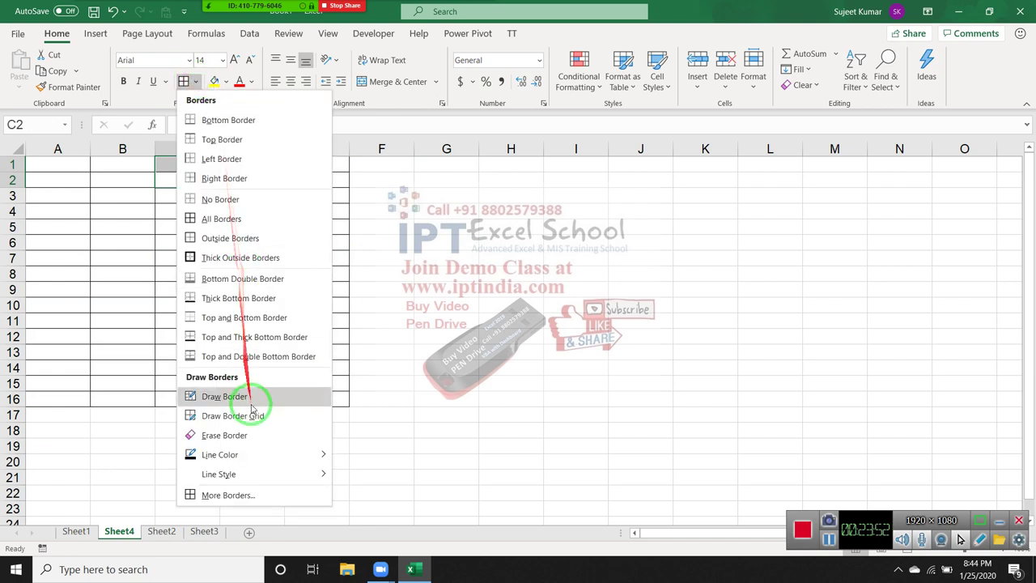
click(230, 435)
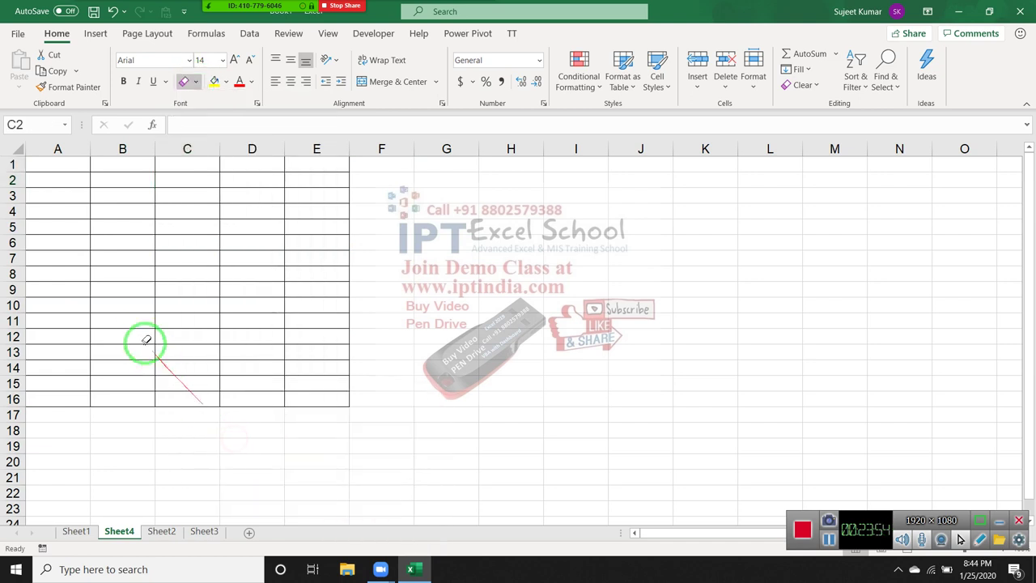
drag(162, 238, 155, 300)
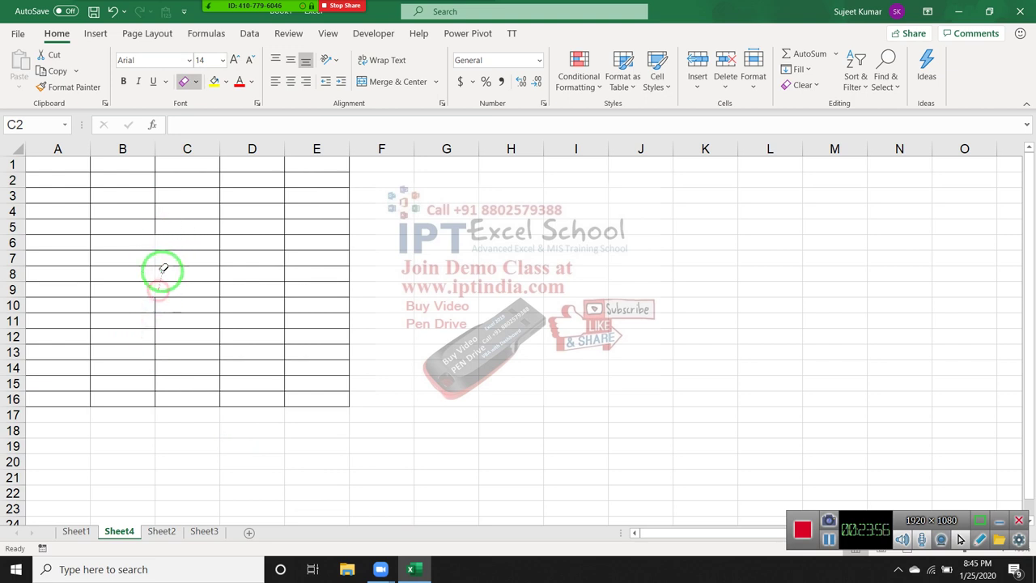
mouse_move(162, 257)
mouse_down()
mouse_move(197, 235)
mouse_move(213, 284)
mouse_move(196, 247)
mouse_up()
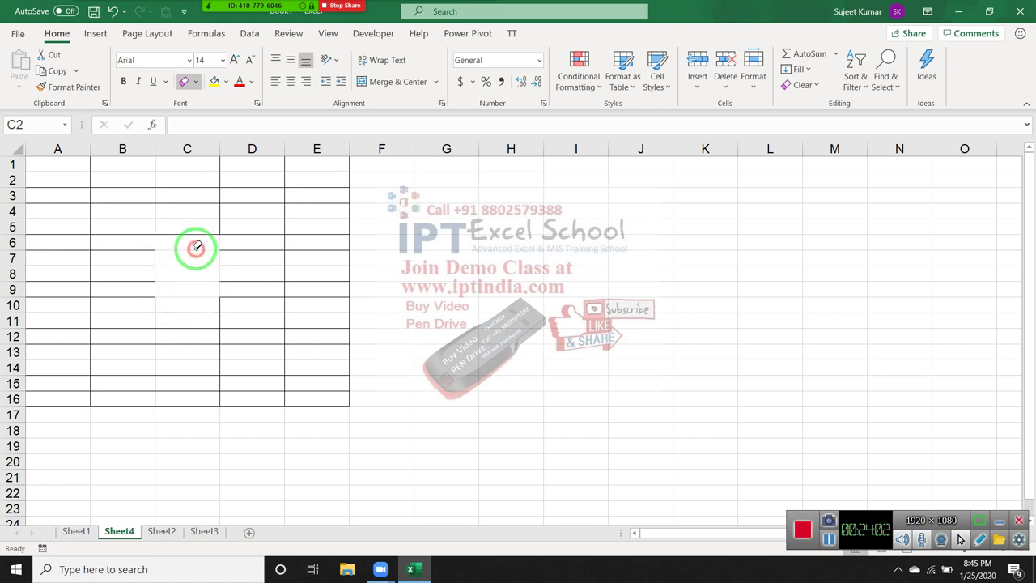
mouse_move(196, 245)
mouse_down()
mouse_move(187, 292)
mouse_move(468, 280)
mouse_up()
click(469, 285)
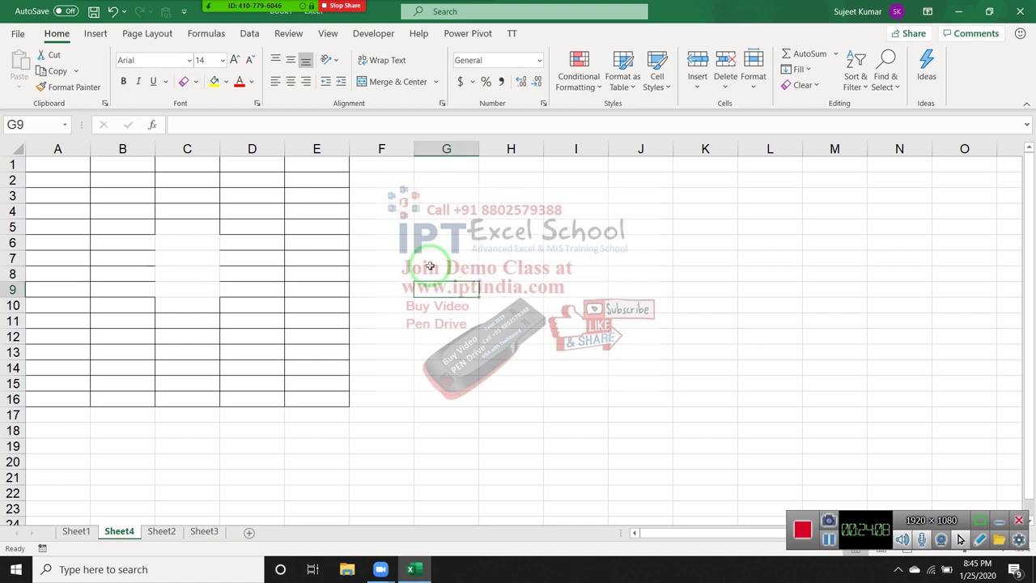
drag(318, 247, 200, 245)
click(200, 244)
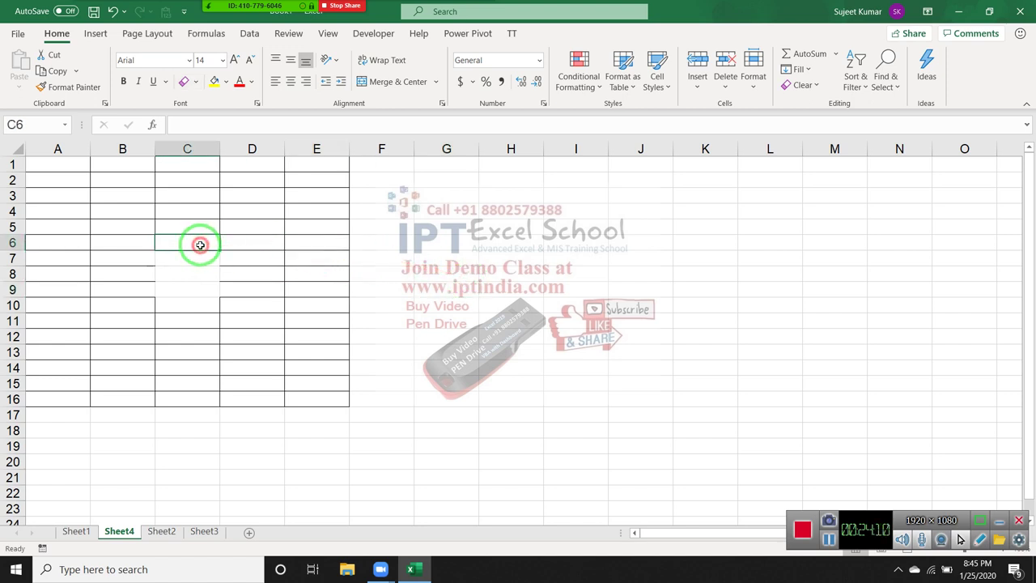
click(447, 256)
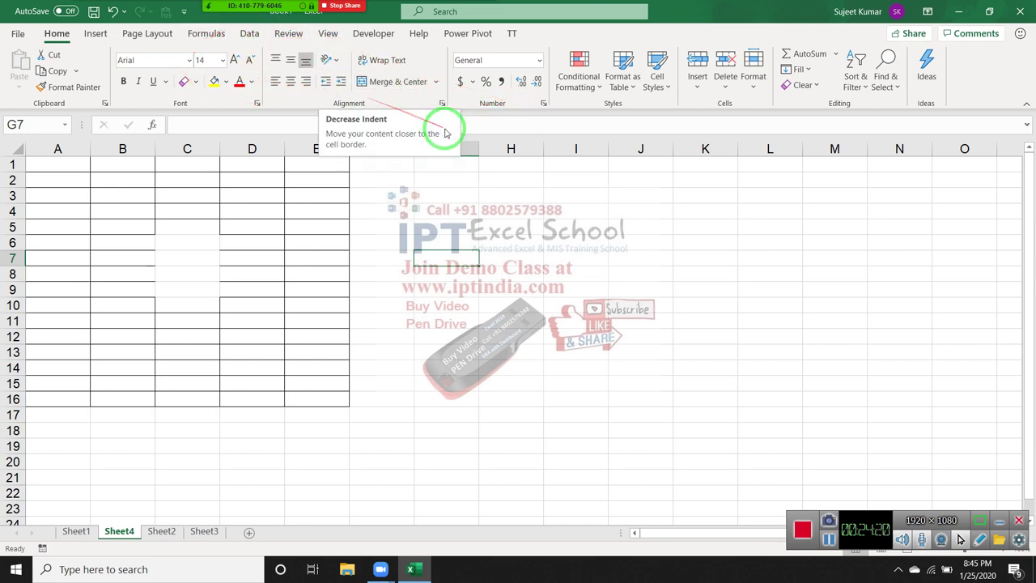
click(600, 202)
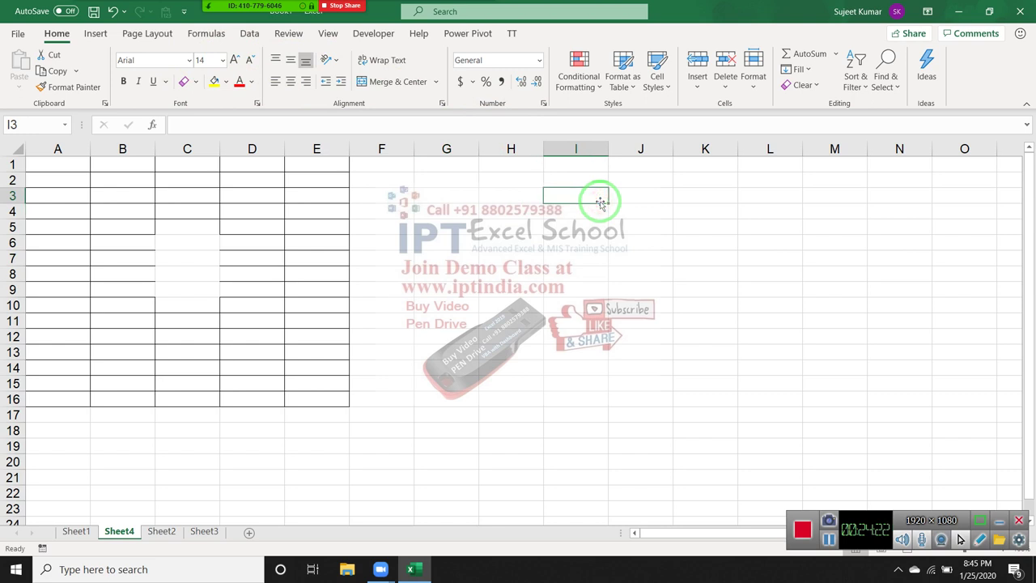
click(573, 166)
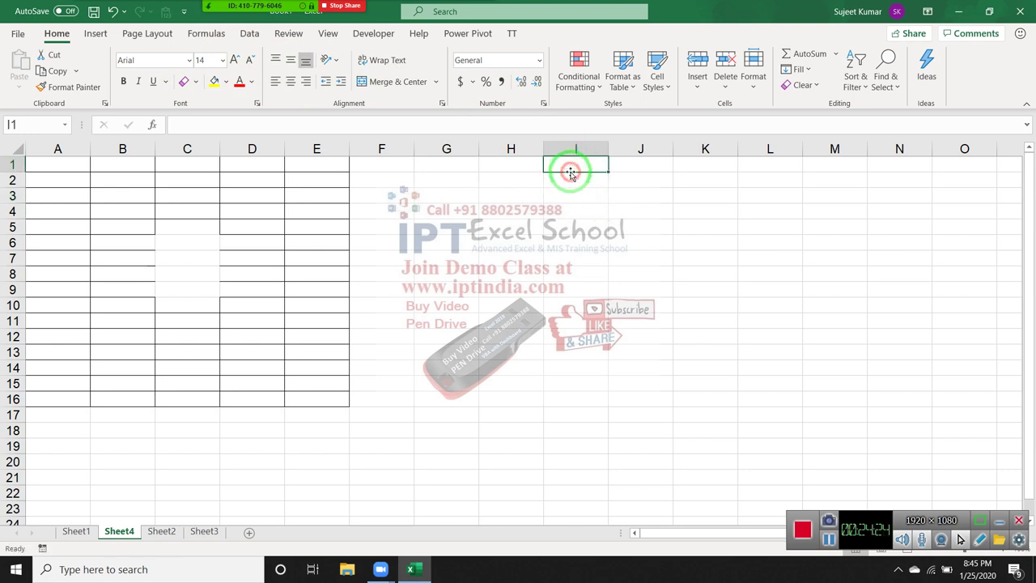
click(516, 179)
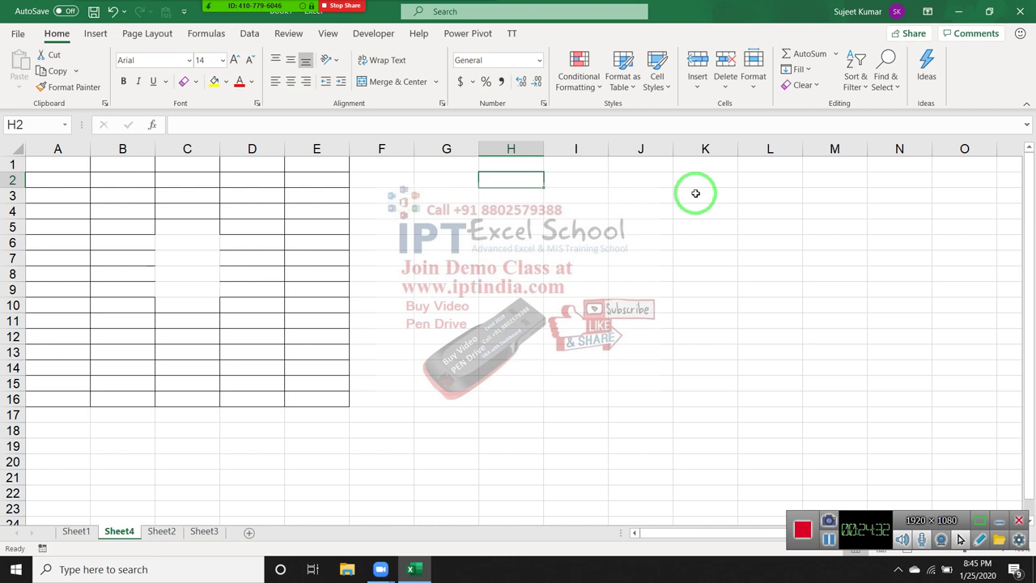
click(695, 194)
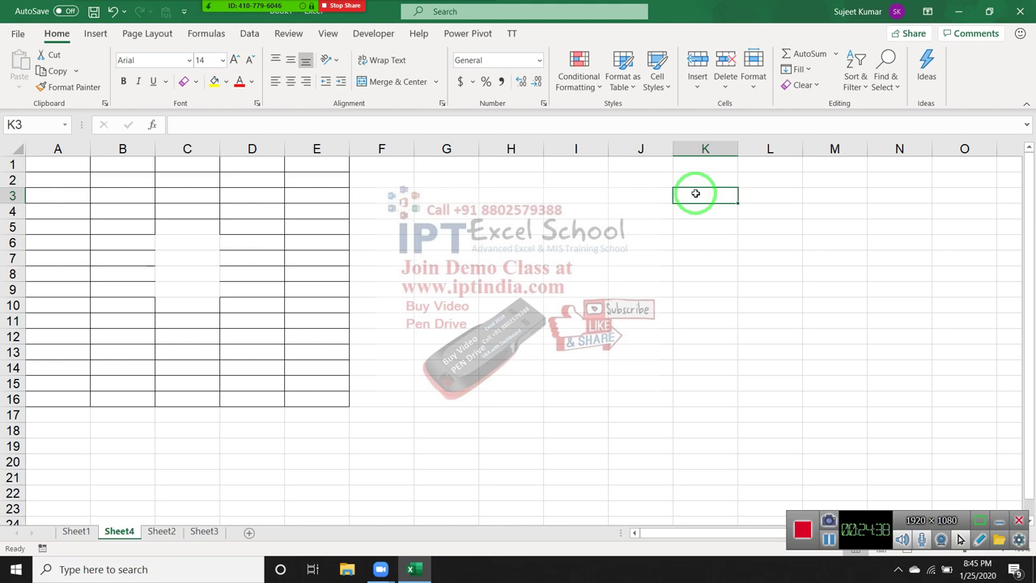
- Search 'ch' in the Start menu and launch Google Chrome
key(super)
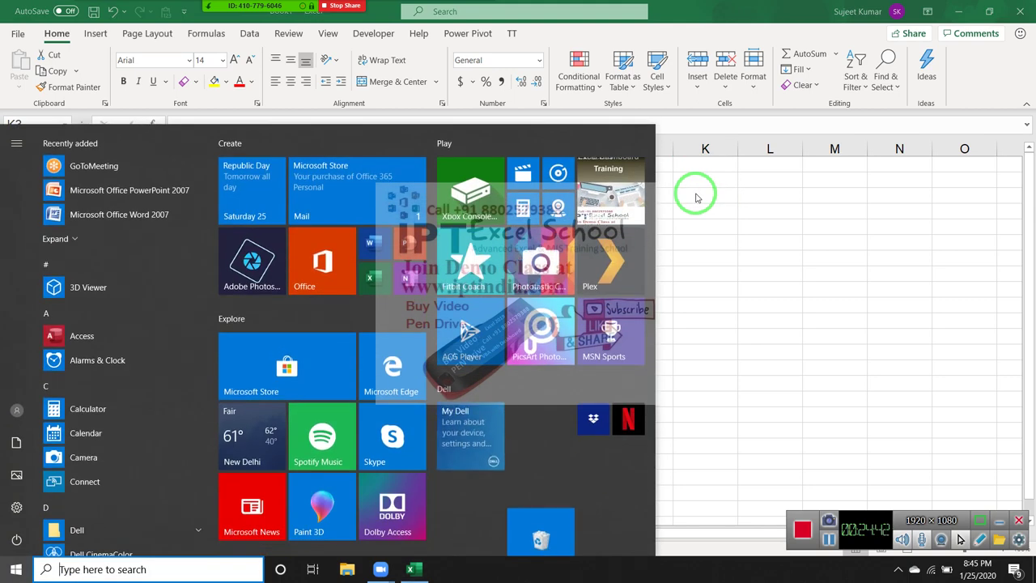
text(ch)
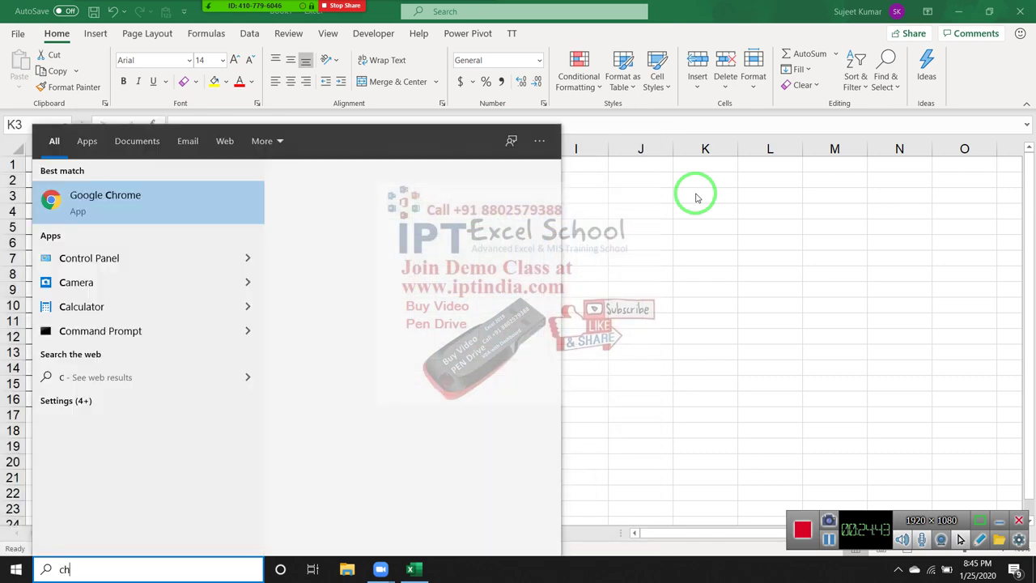
drag(696, 179, 696, 87)
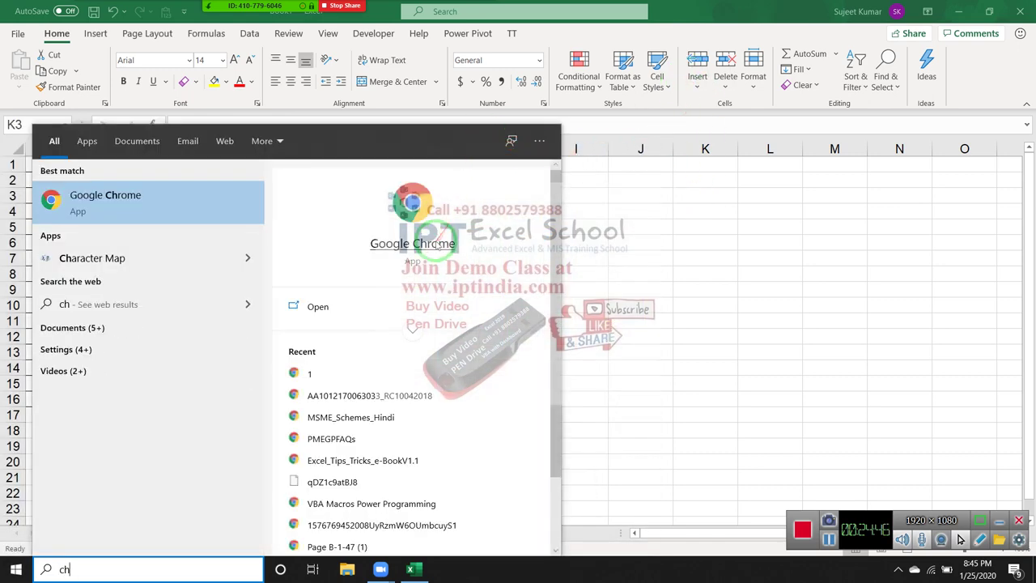
click(437, 245)
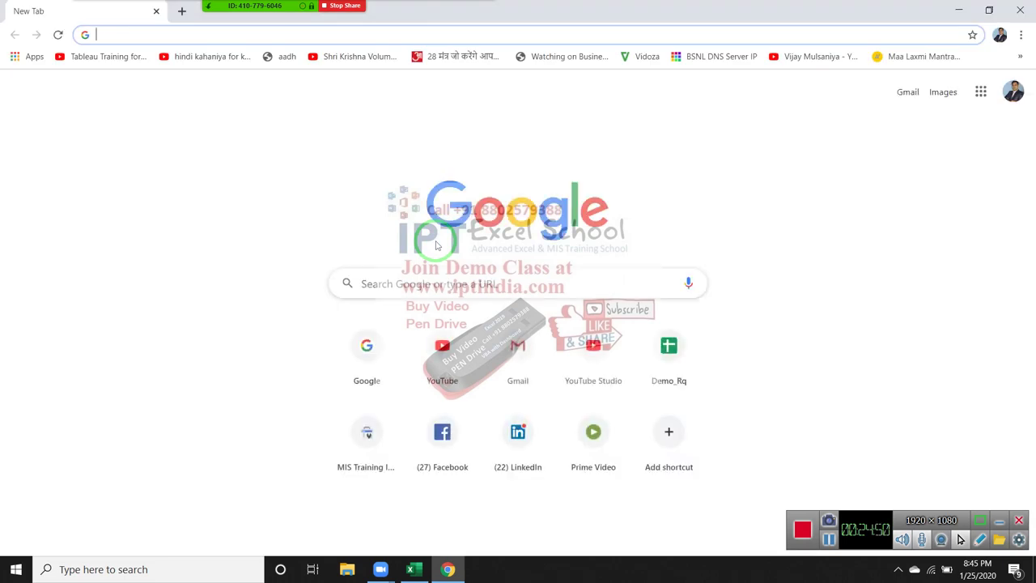
- Go to Gmail and search the mailbox for 'custom for'
text(gm)
key(Return)
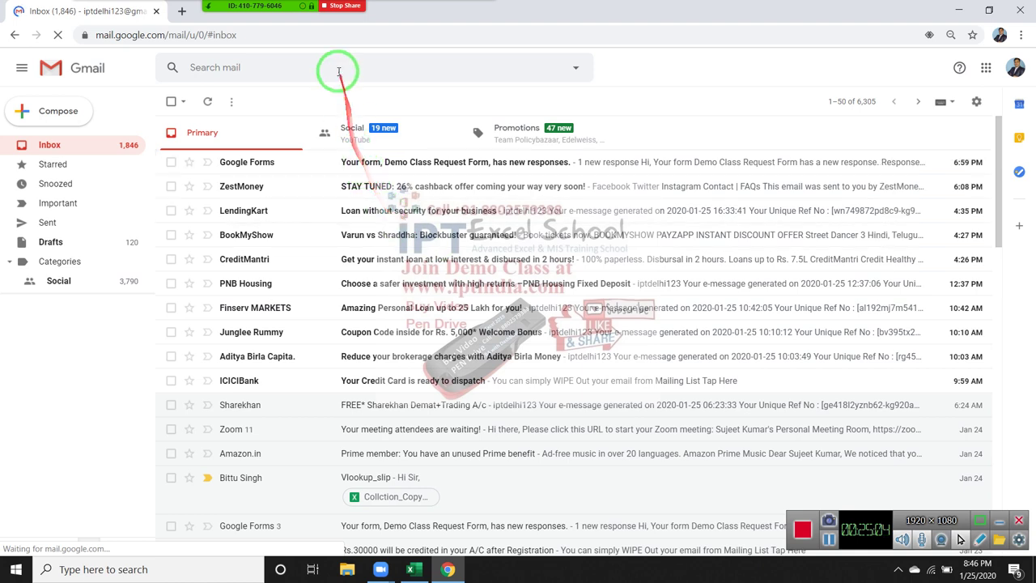
click(339, 71)
text(cu)
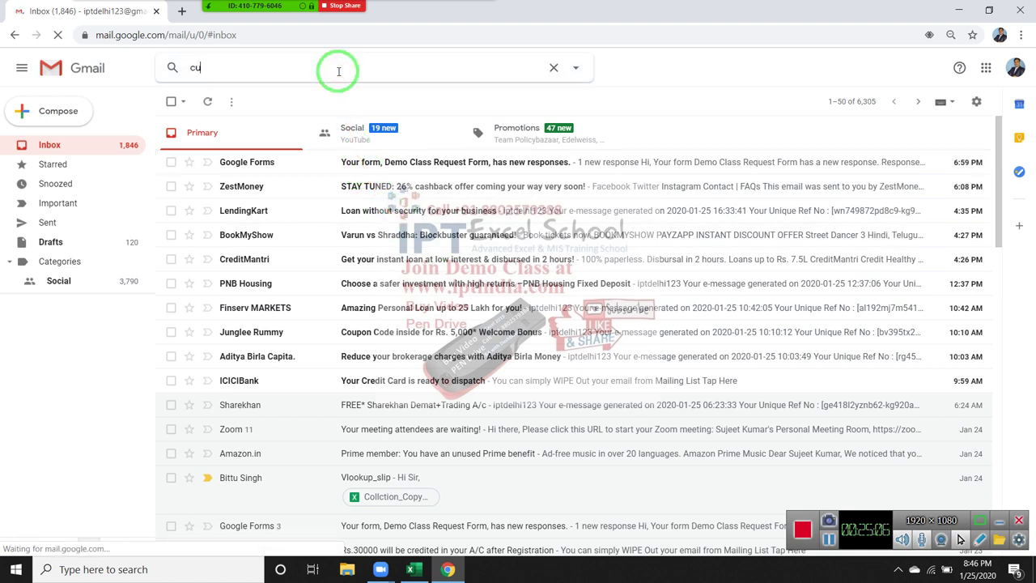
text(sto)
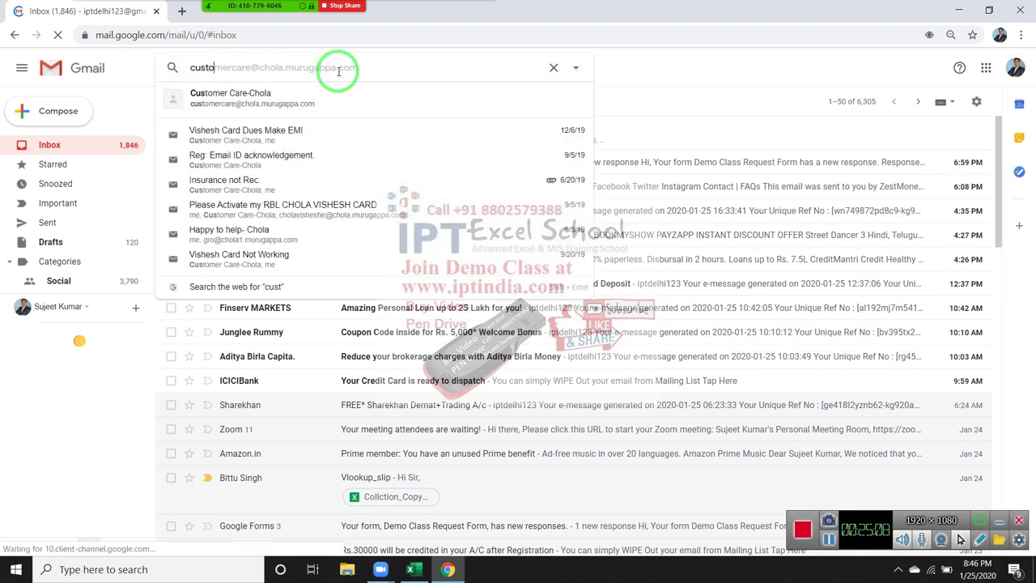
text(m)
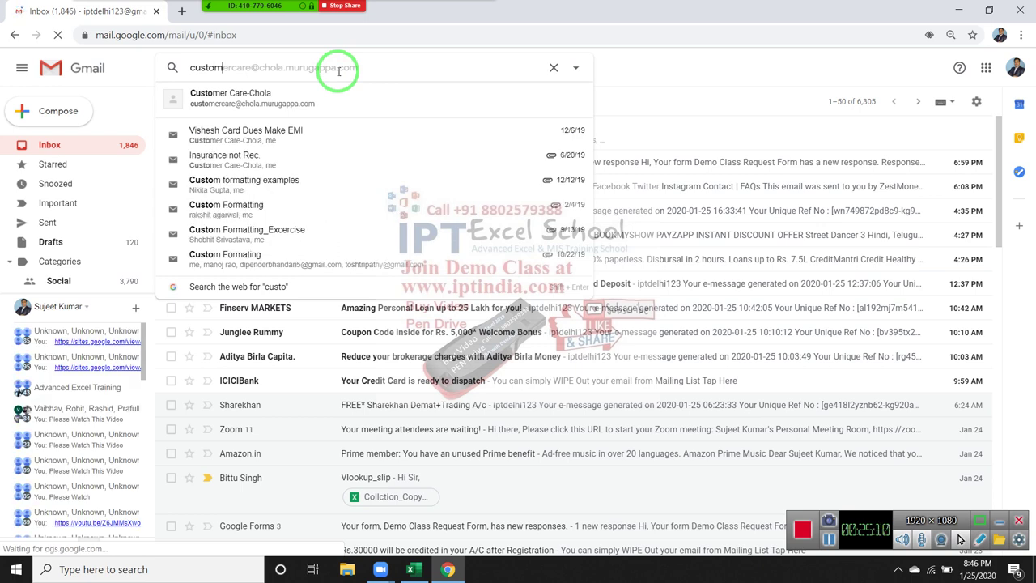
text( for)
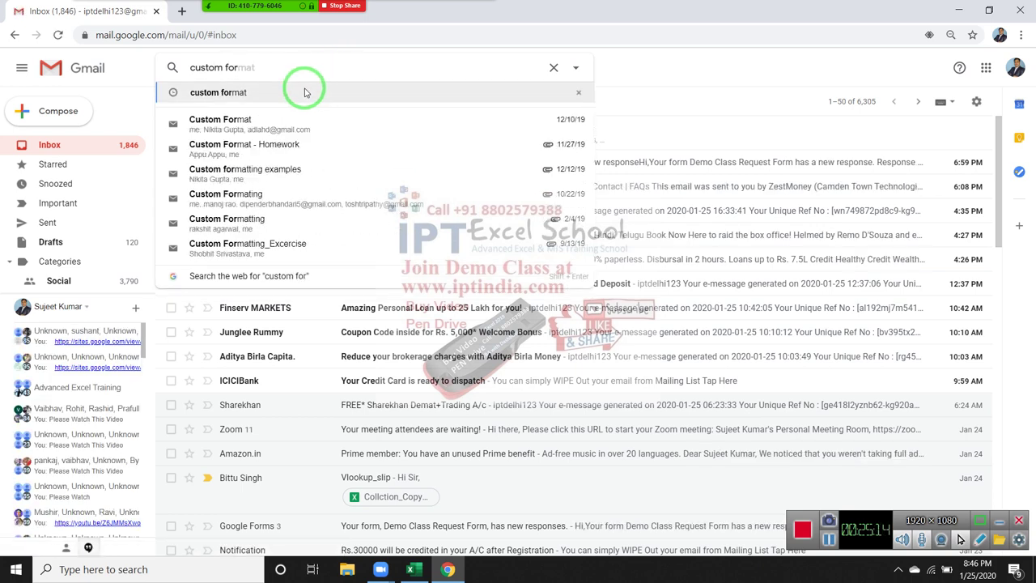
key(Escape)
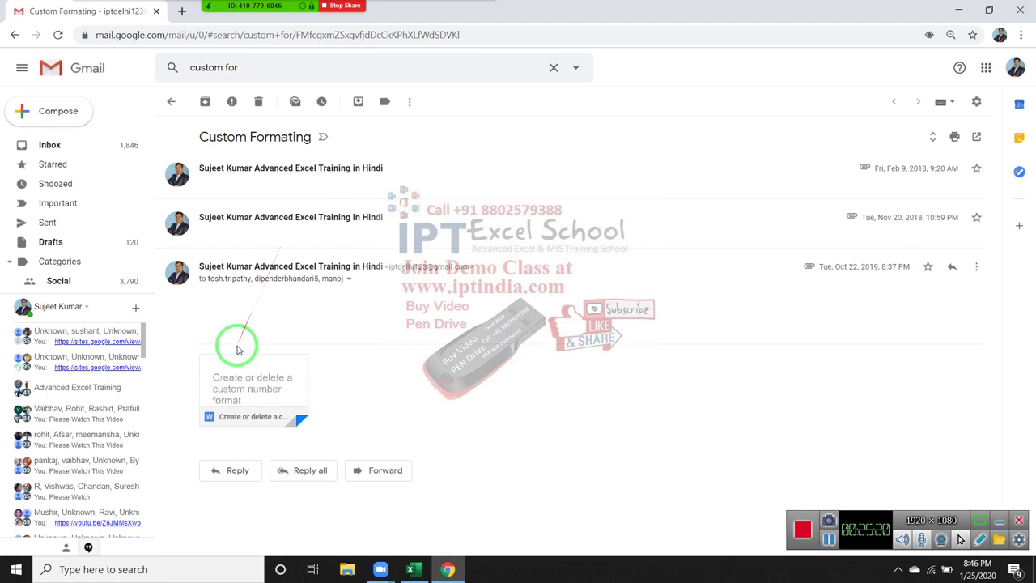
mouse_move(245, 389)
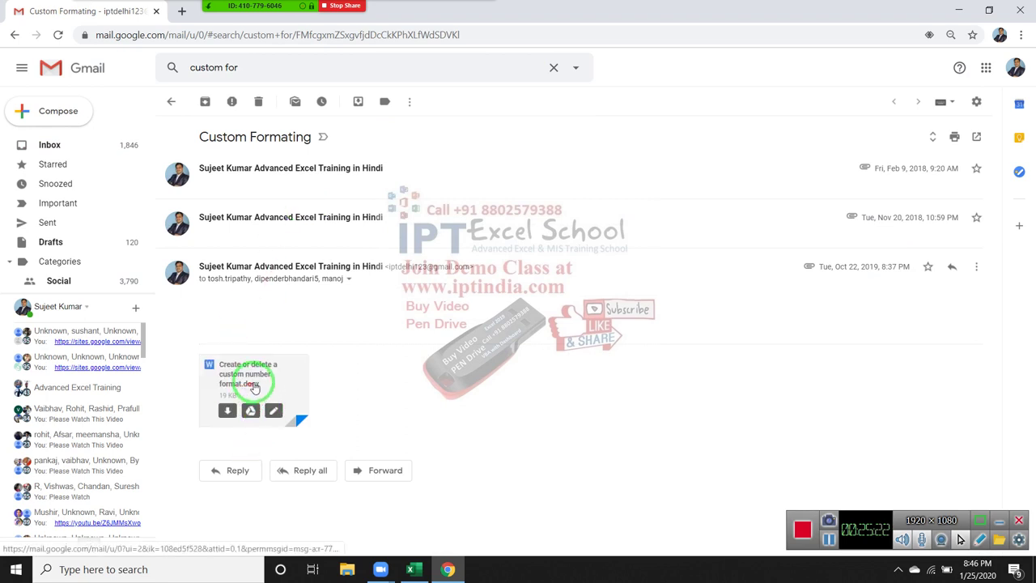
- Forward the Custom Formating email and enter the recipient's e-mail address in To
click(371, 470)
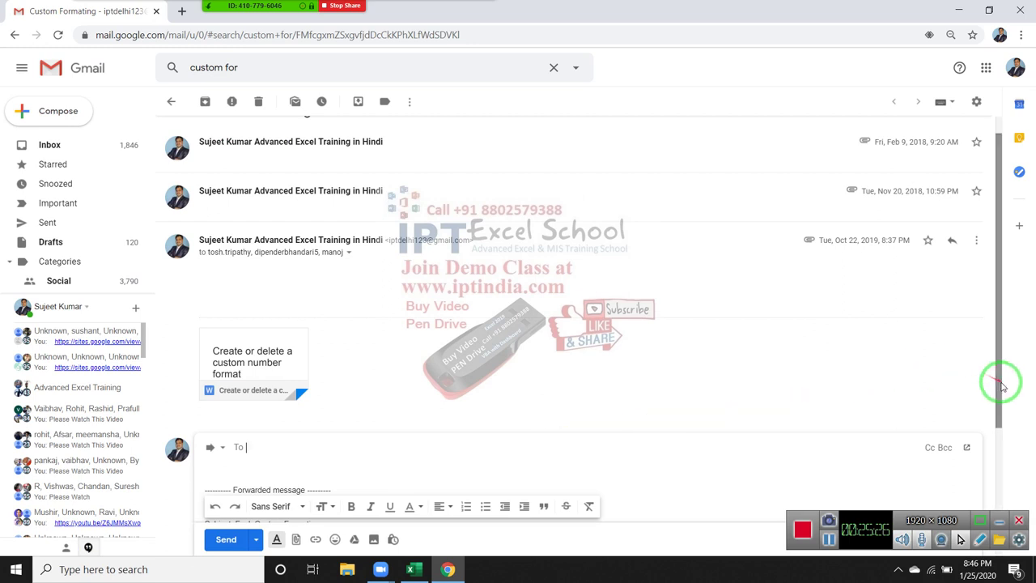
drag(995, 381, 995, 463)
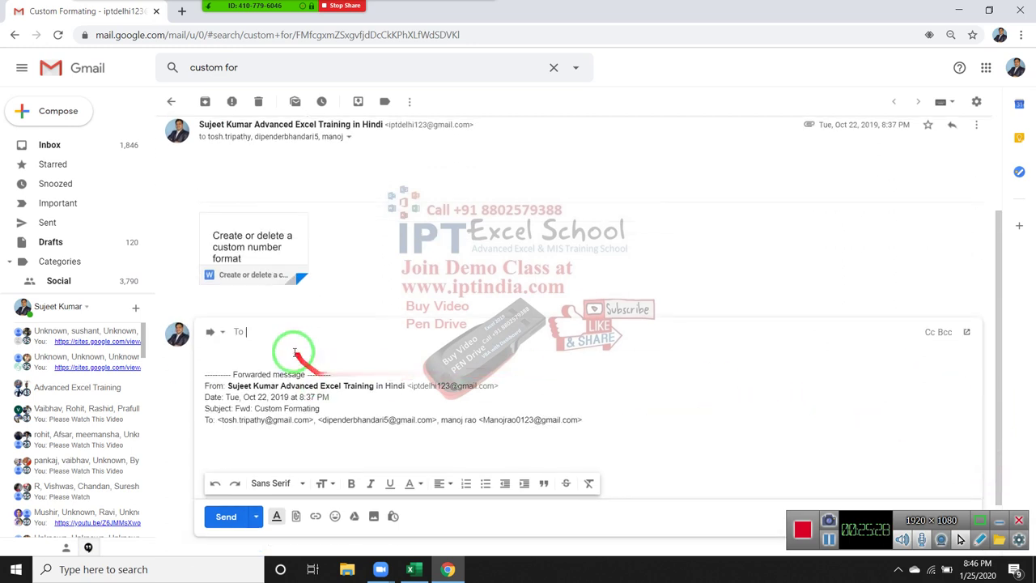
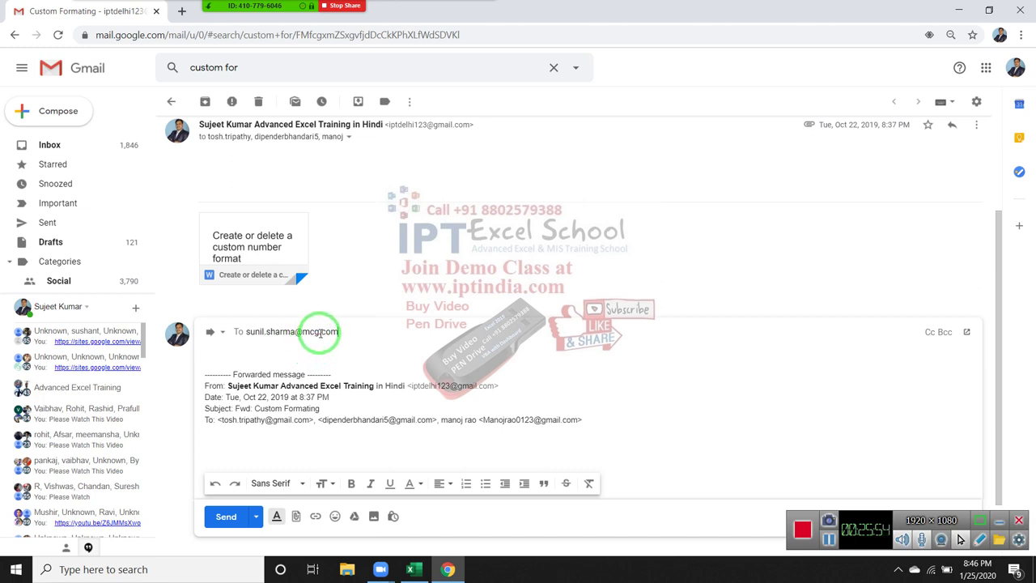
click(319, 332)
text(mc)
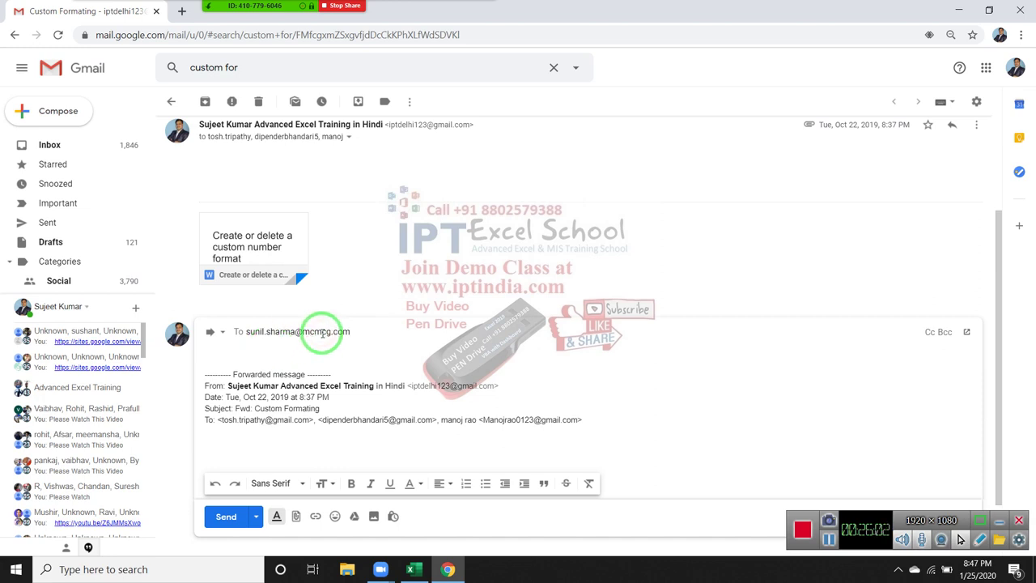
click(394, 362)
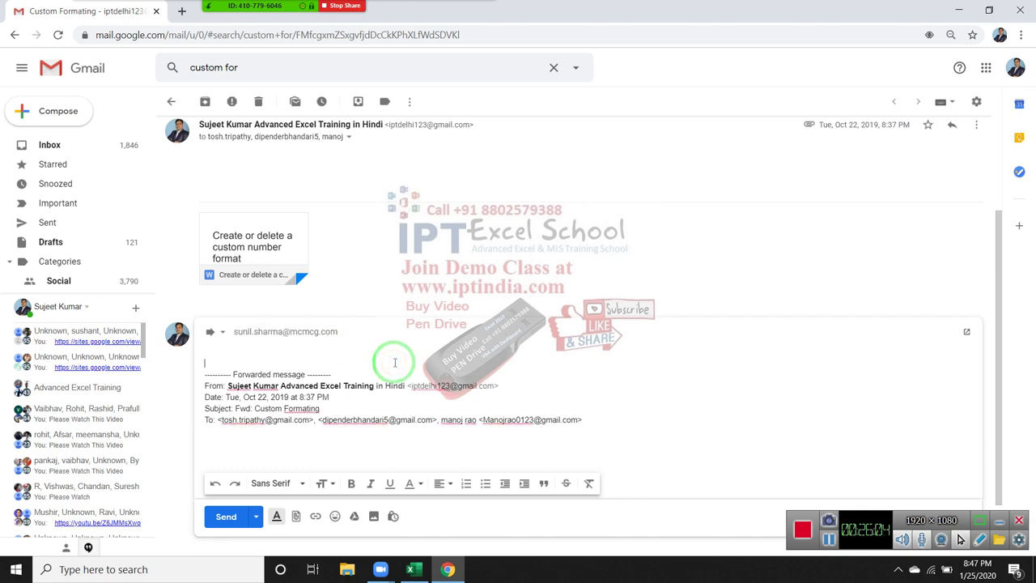
- Delete the forwarded-message header text from the draft's body
click(317, 435)
drag(273, 410, 216, 361)
key(BackSpace)
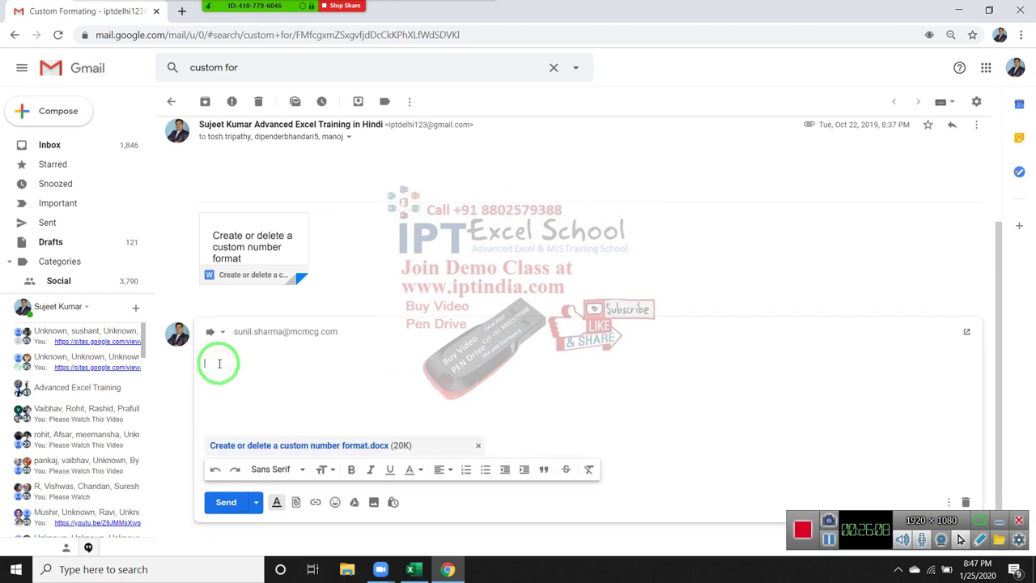
click(364, 330)
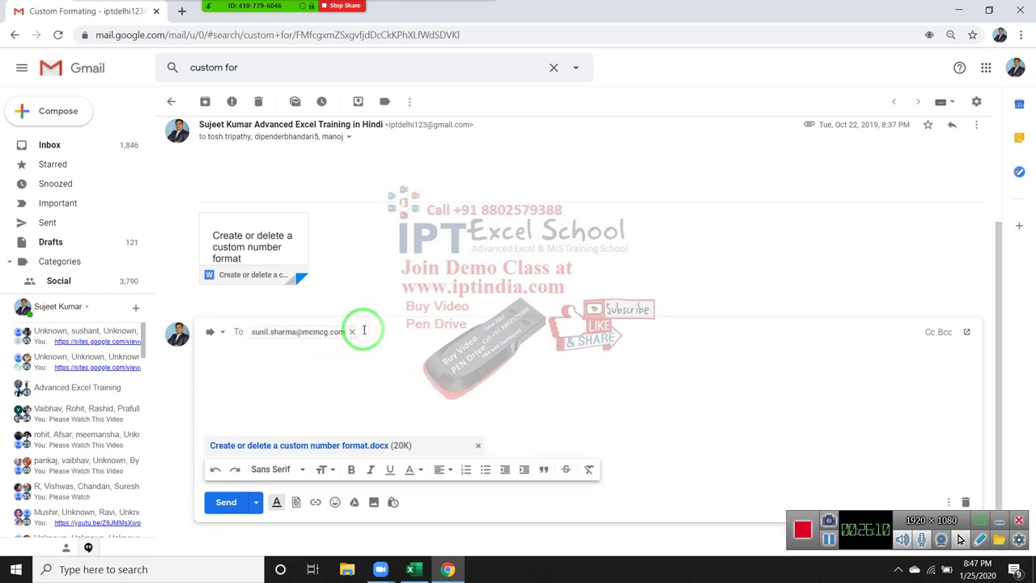